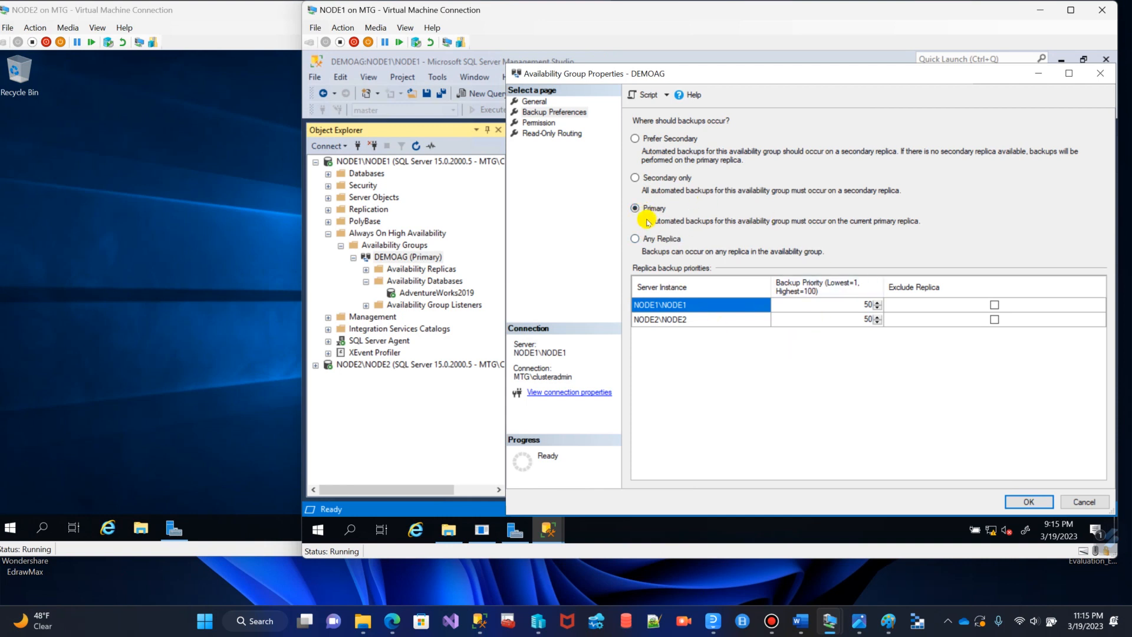
- Accept the DEMOAG availability group's Primary backup preference and collapse the Always On High Availability folder
click(1031, 502)
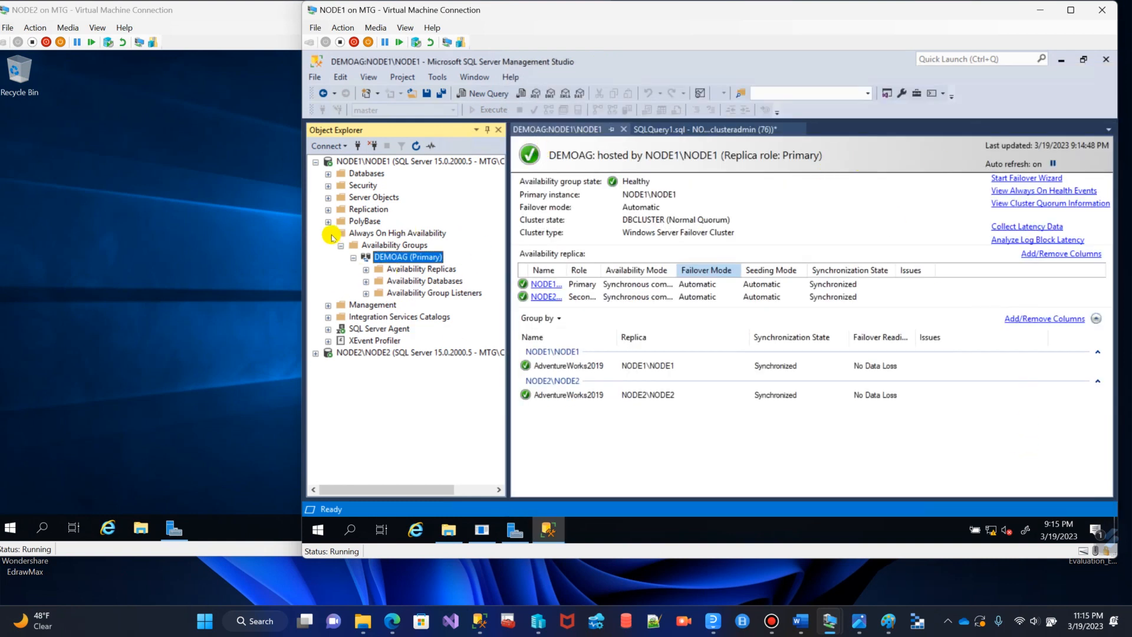
click(329, 234)
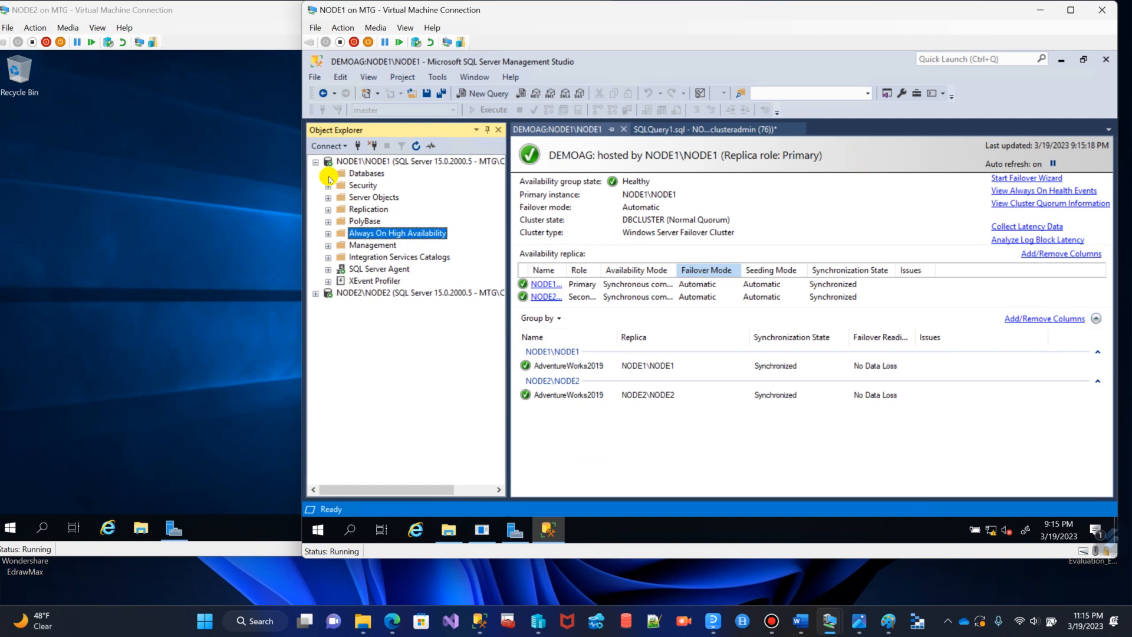
- Enable AdventureWorks2019 on NODE1 as a primary database in a log shipping configuration and open its transaction log backup settings
click(329, 175)
click(401, 210)
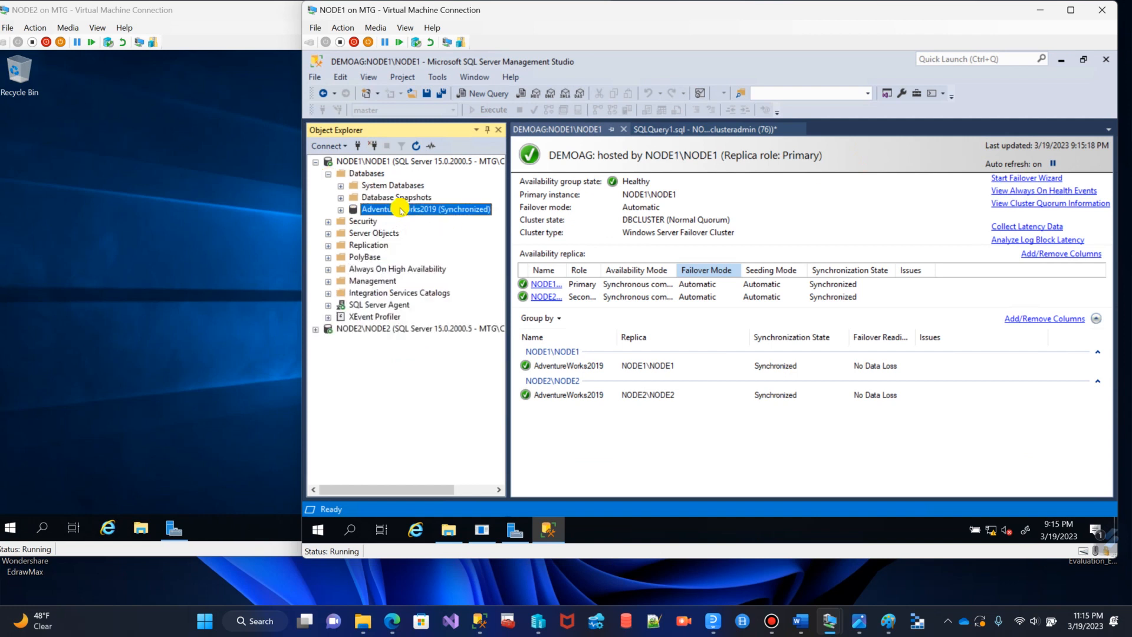
drag(509, 220, 524, 219)
right_click(424, 211)
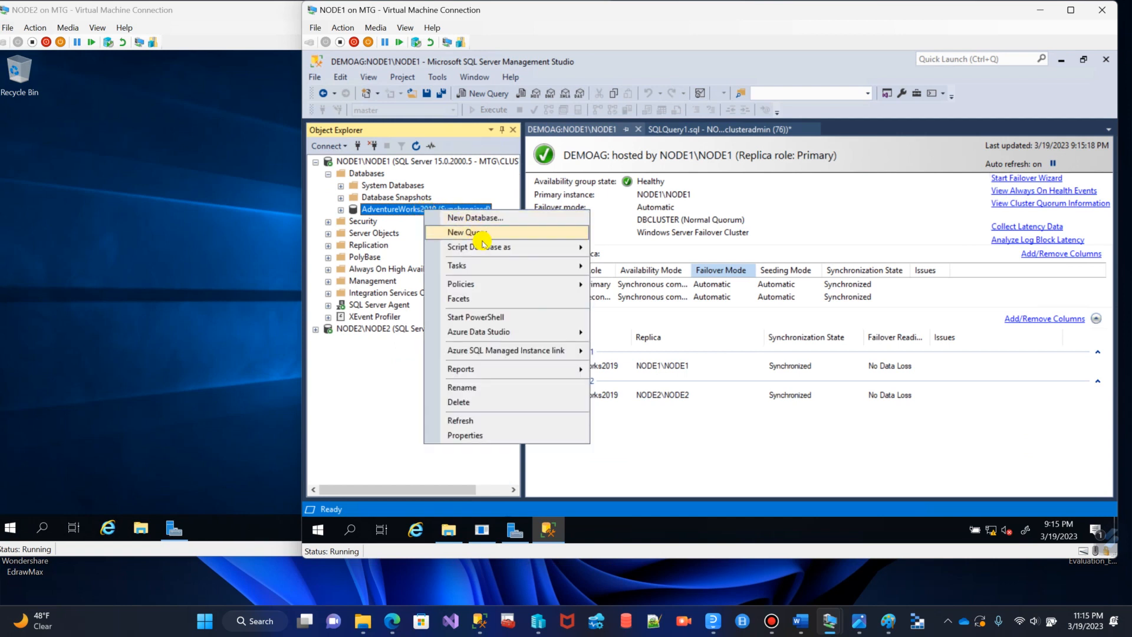
mouse_move(482, 267)
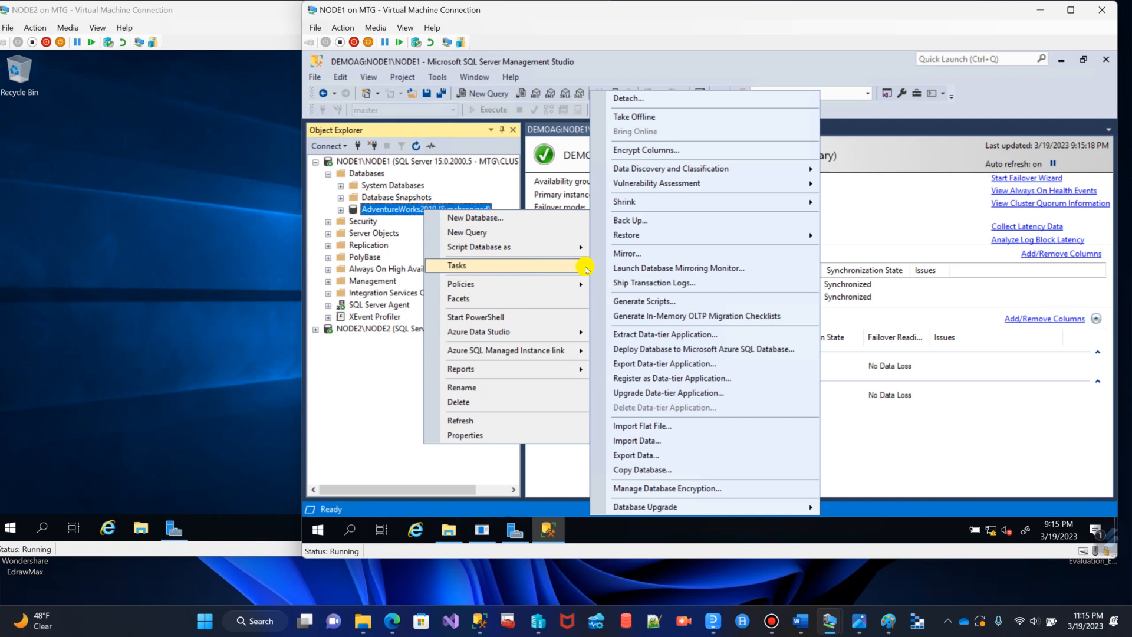
click(687, 285)
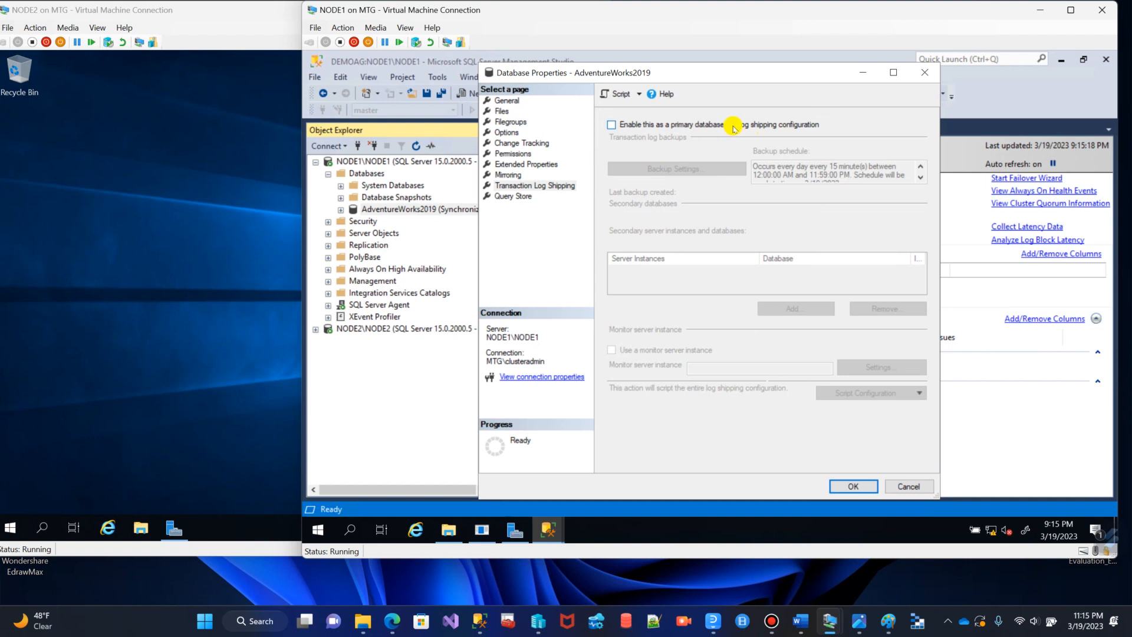
click(615, 128)
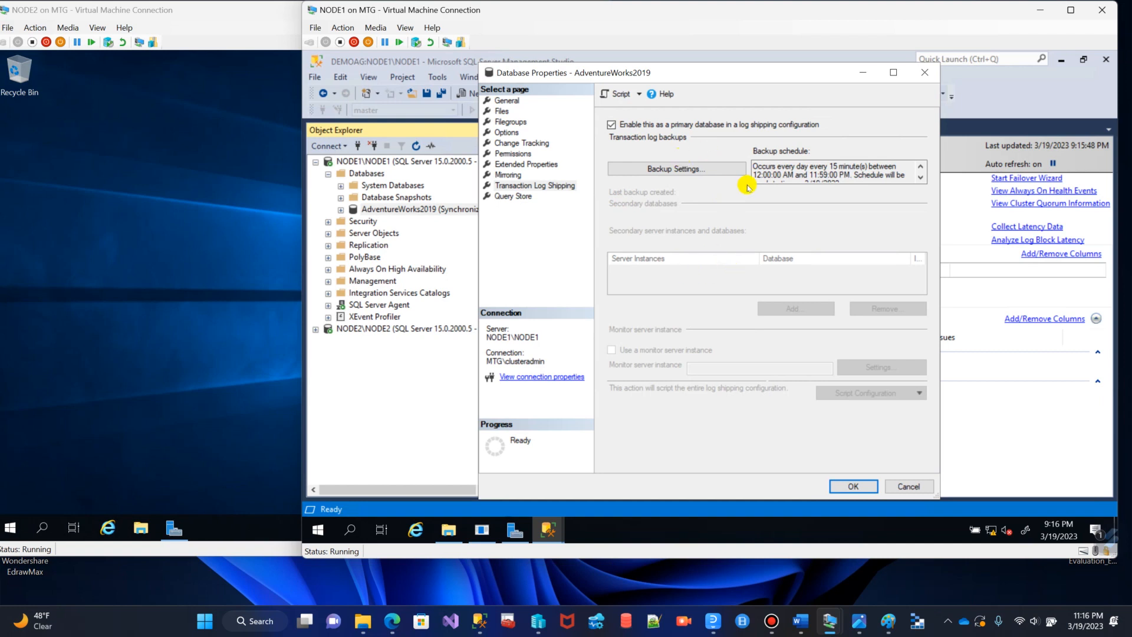
click(689, 171)
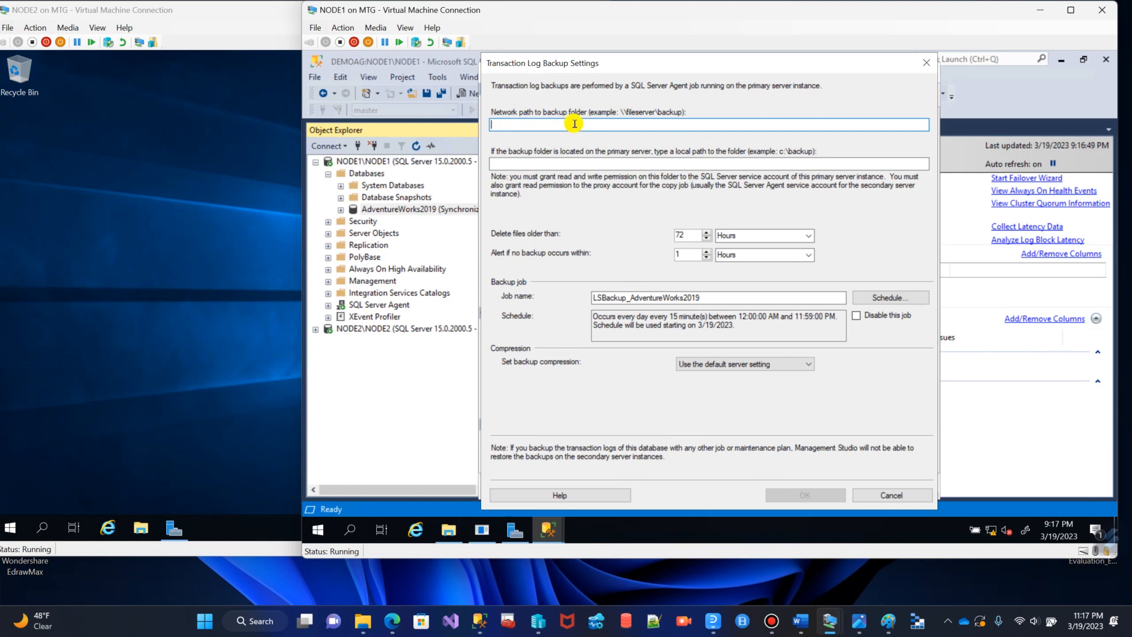
- Switch to the DC virtual machine and open the security properties of the FileShare_Witness folder
mouse_move(815, 629)
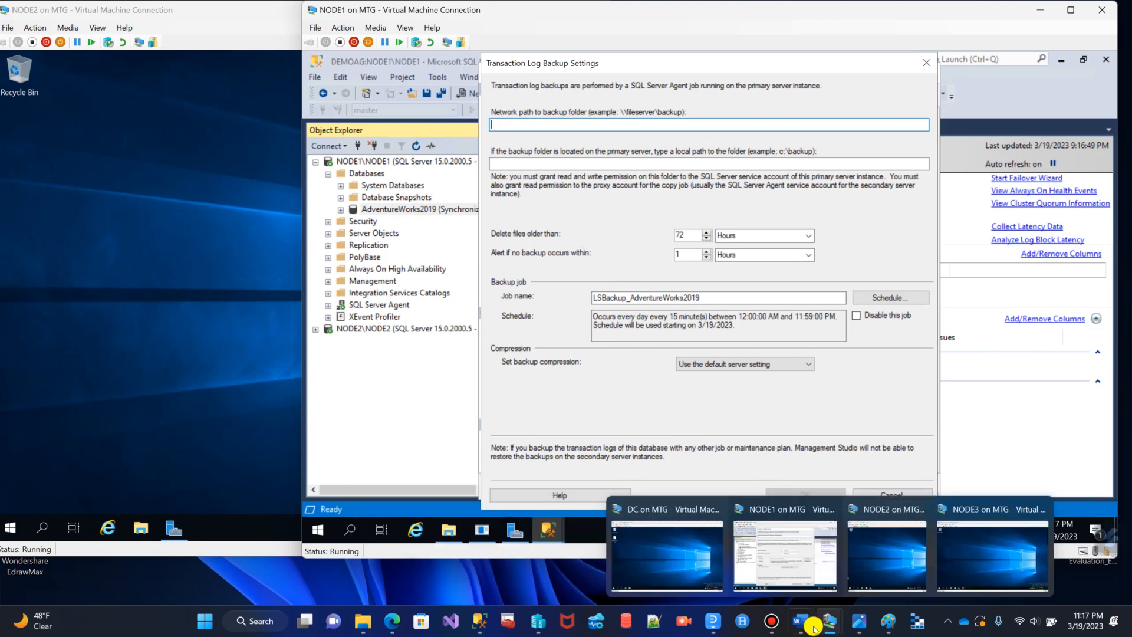
click(666, 555)
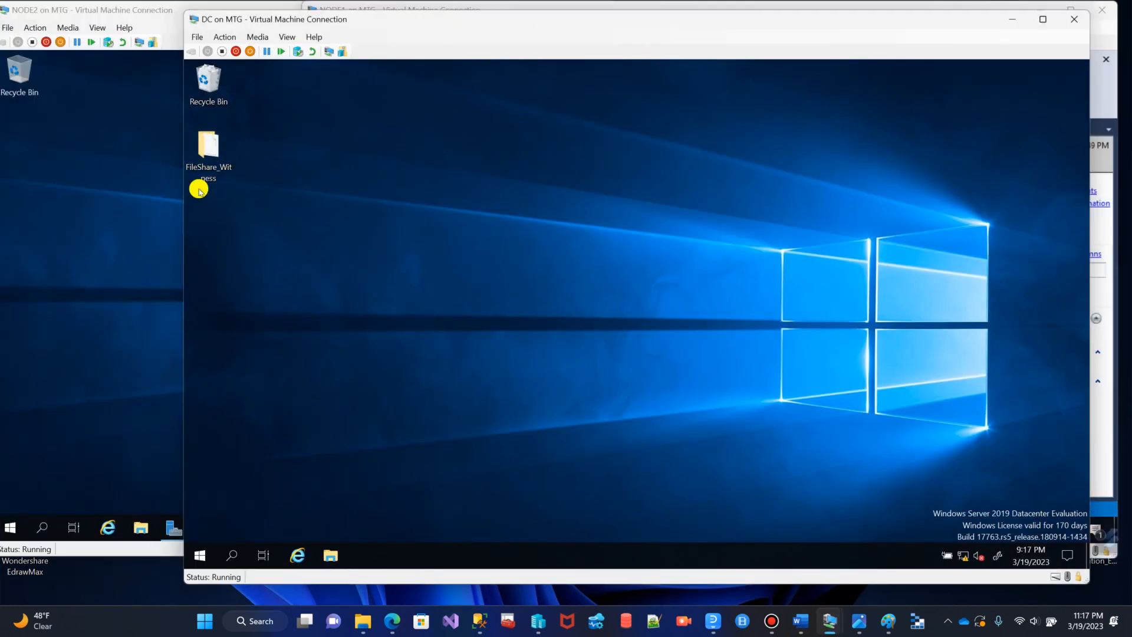
right_click(203, 149)
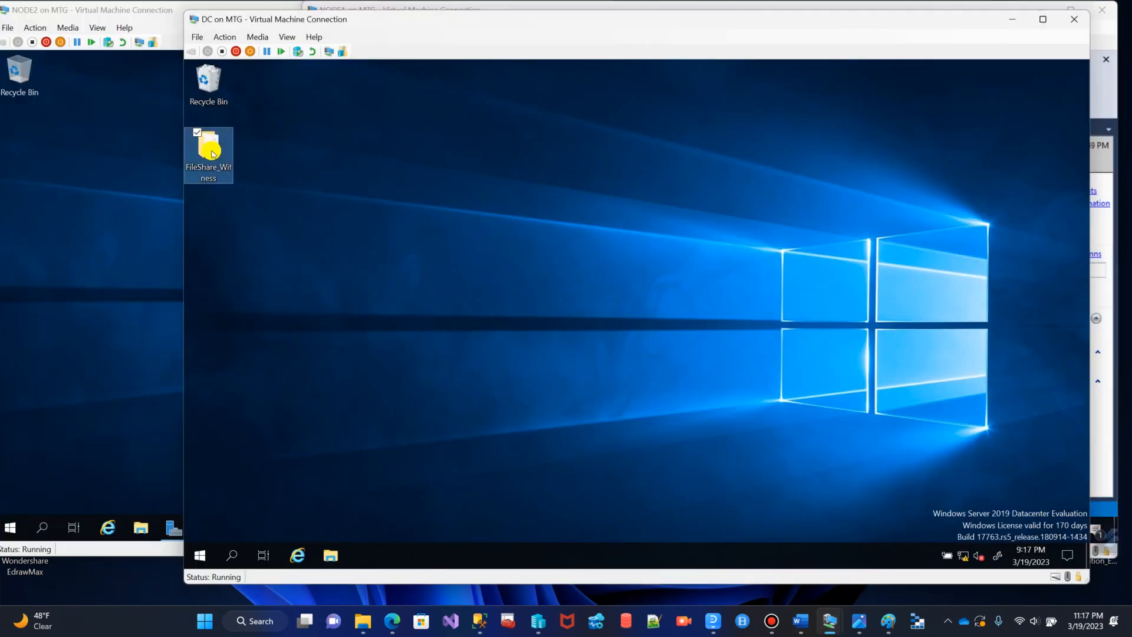
click(453, 147)
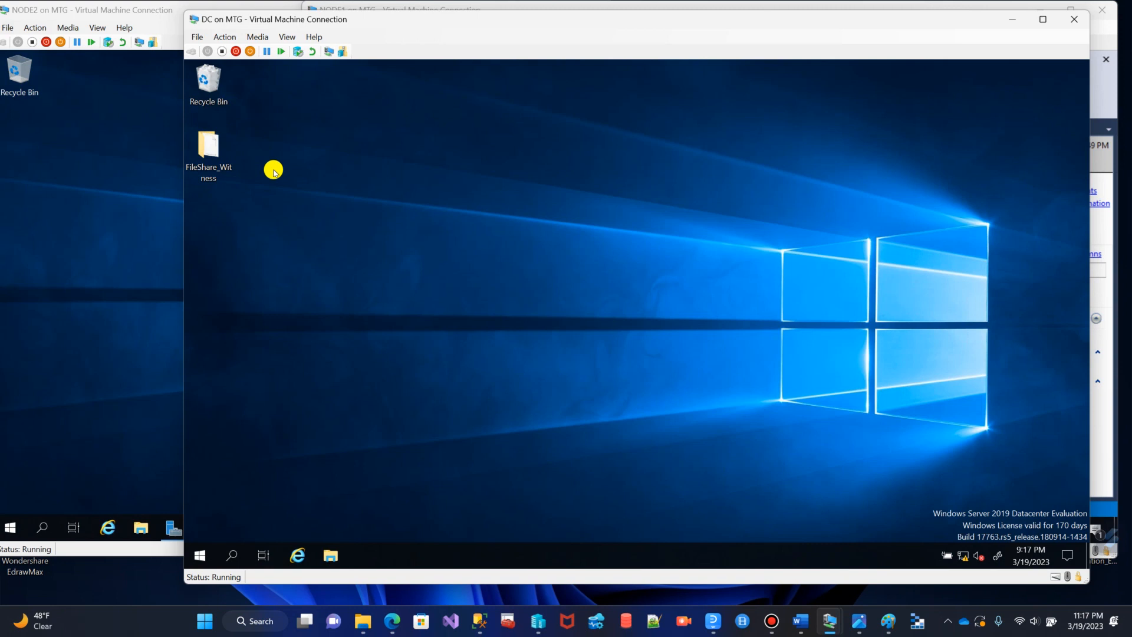
right_click(216, 147)
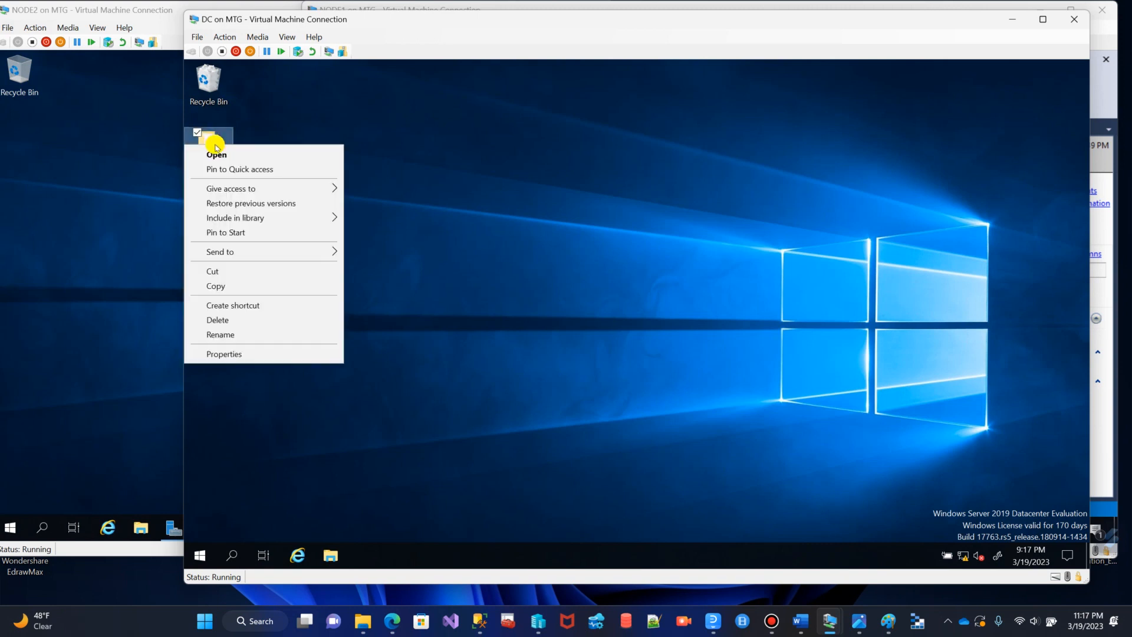
click(257, 352)
click(321, 220)
drag(379, 189, 572, 106)
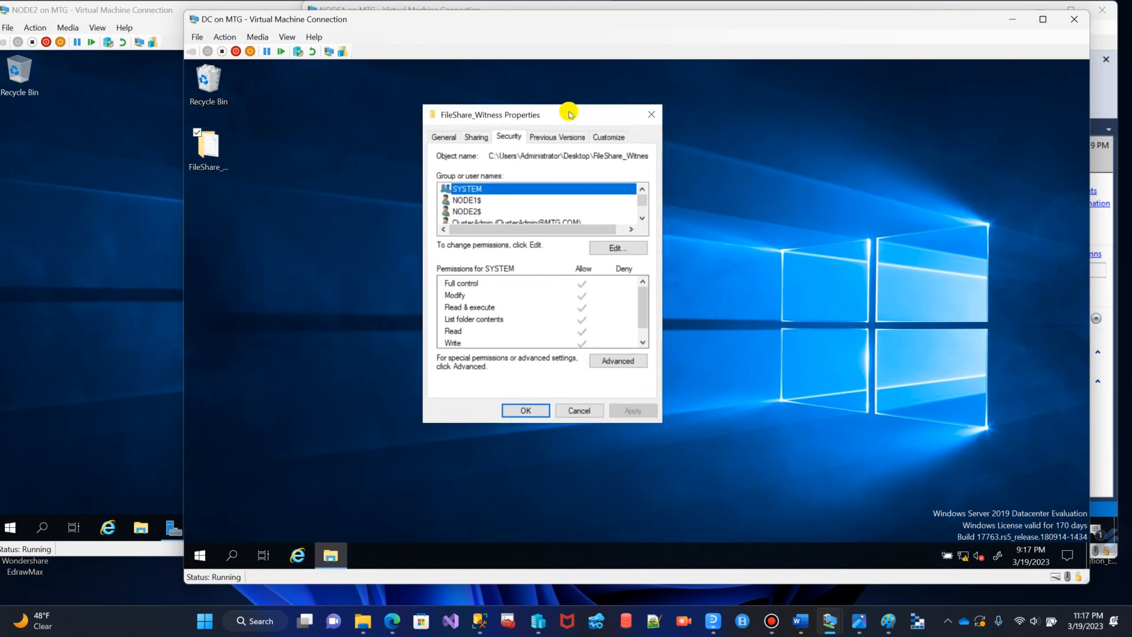
- Examine the FileShare_Witness permissions for NODE1$, NODE2$, NODE3$, DBCLUSTER$ and ClusterAdmin, then return to the NODE1 virtual machine
click(616, 247)
click(493, 251)
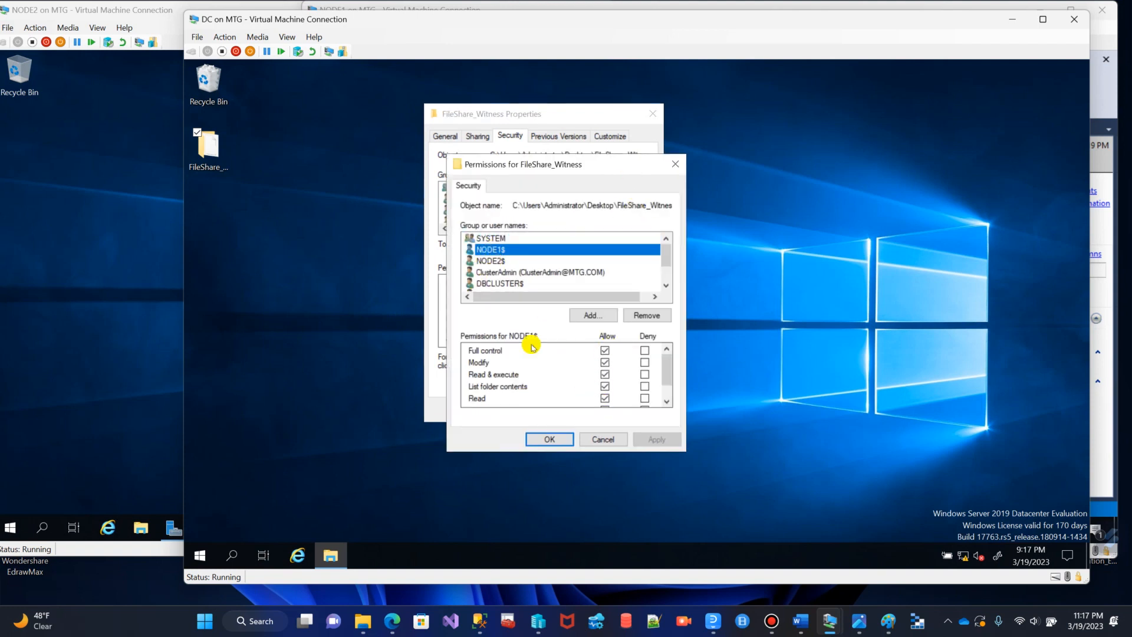
click(493, 262)
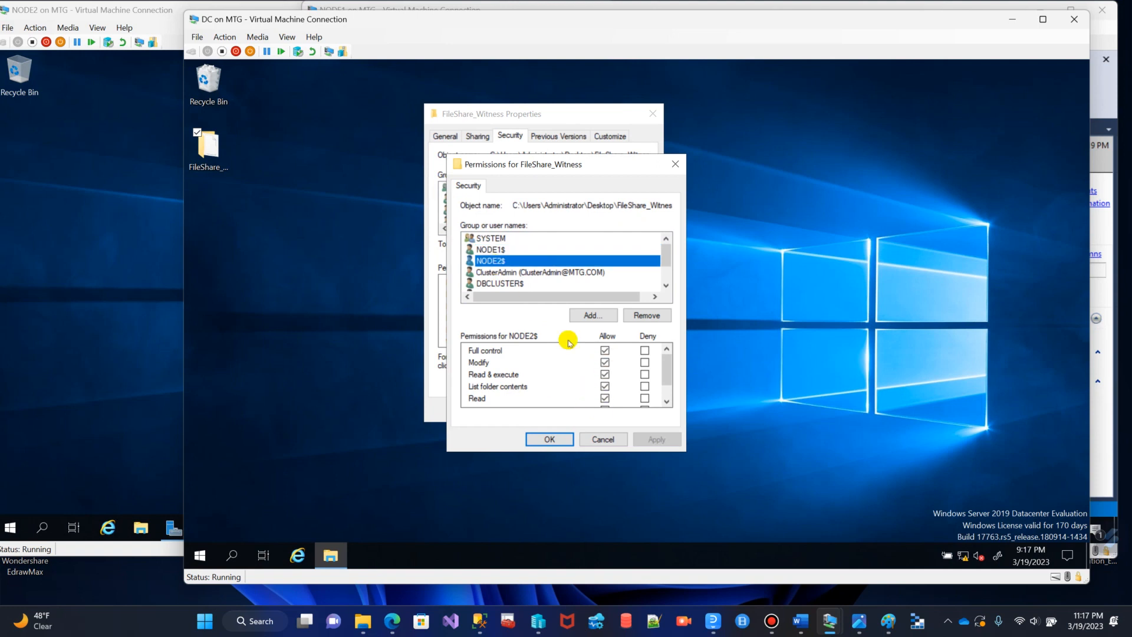
scroll(568, 246, down, 1)
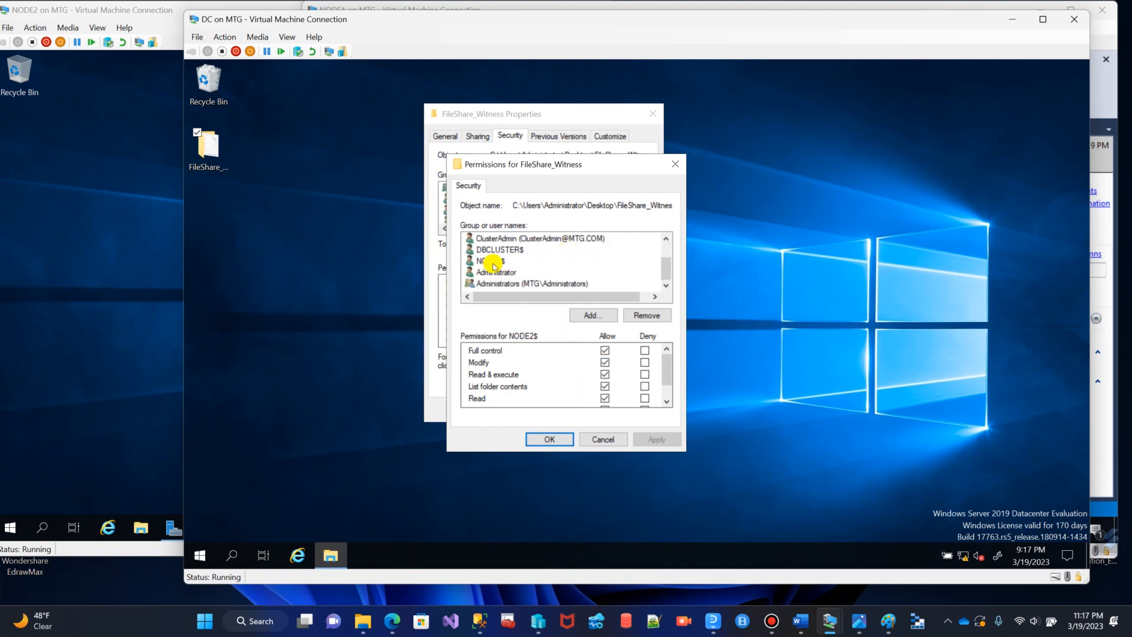
click(497, 262)
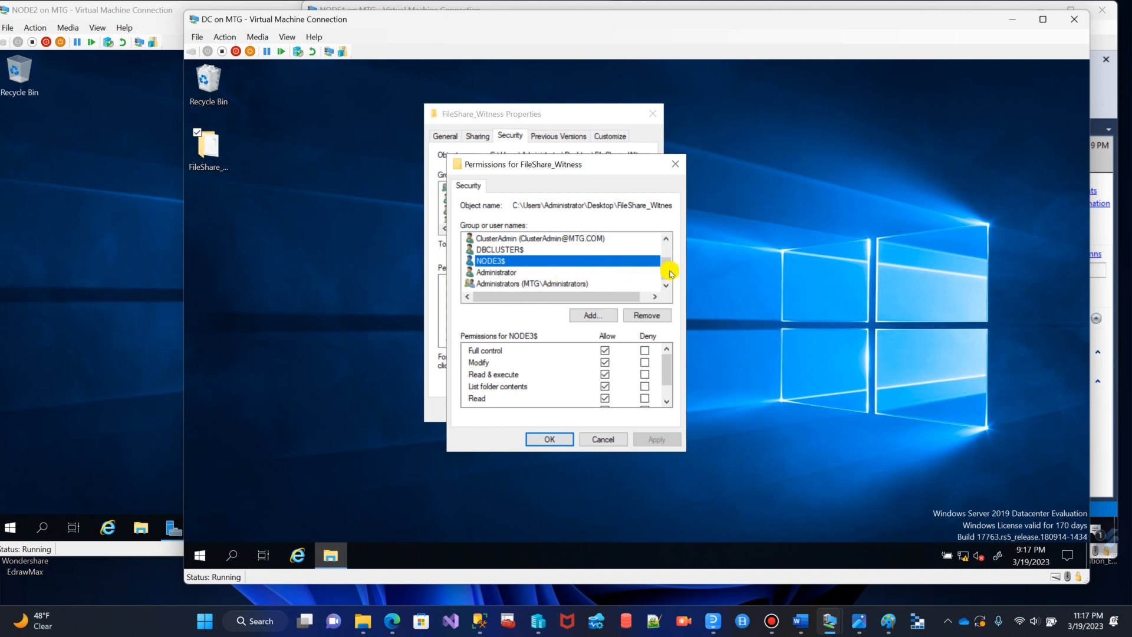
click(493, 250)
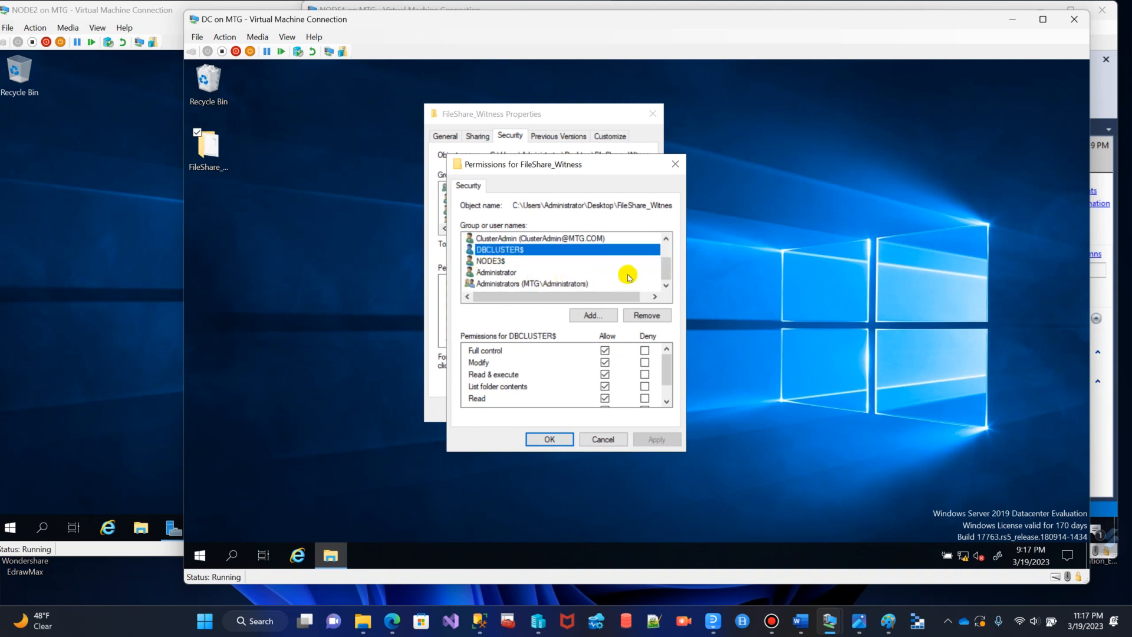
scroll(667, 273, up, 1)
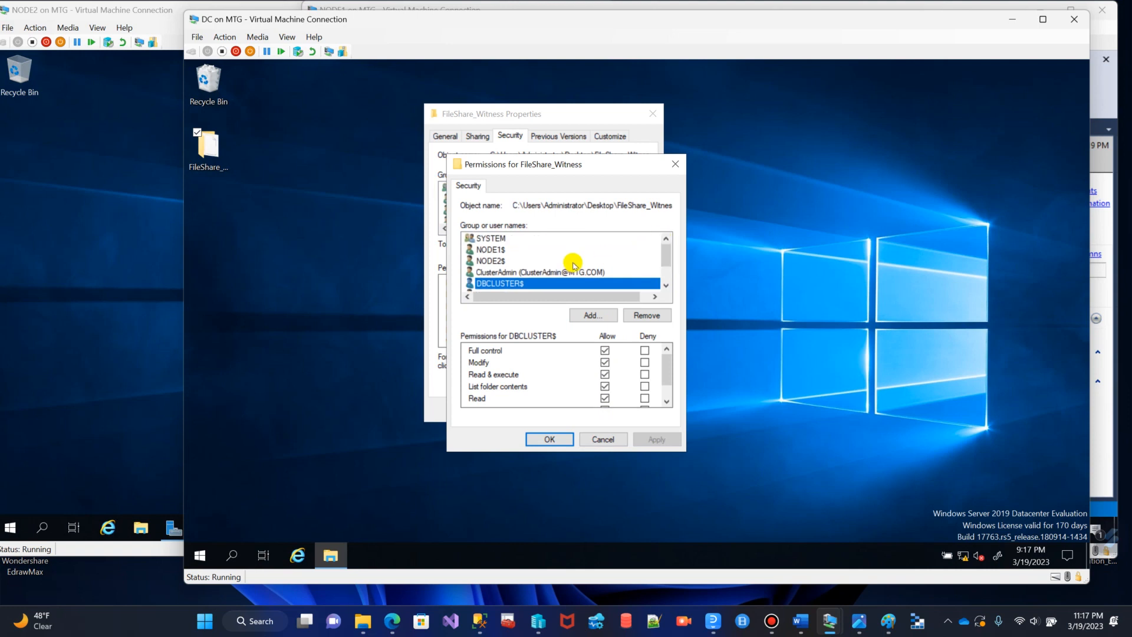
click(507, 272)
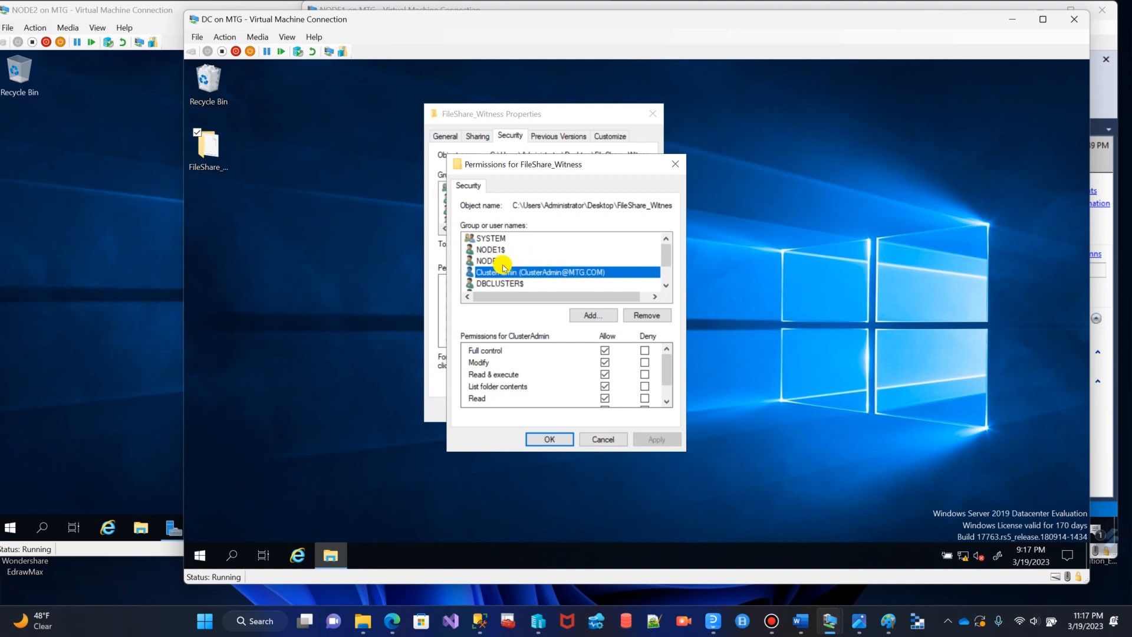
click(676, 164)
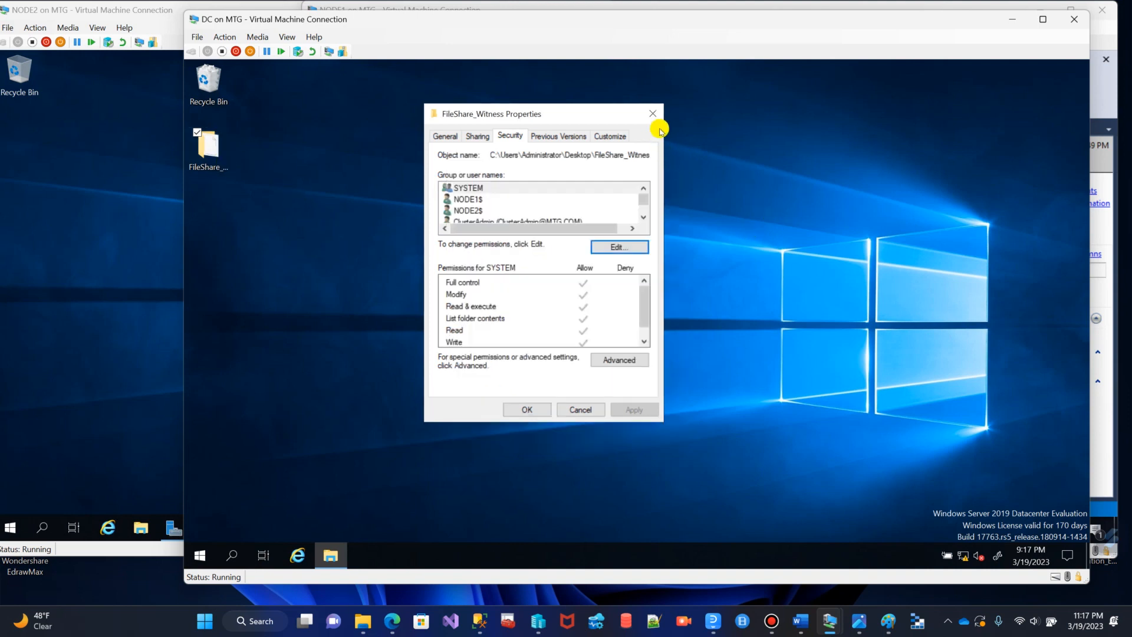
click(1012, 19)
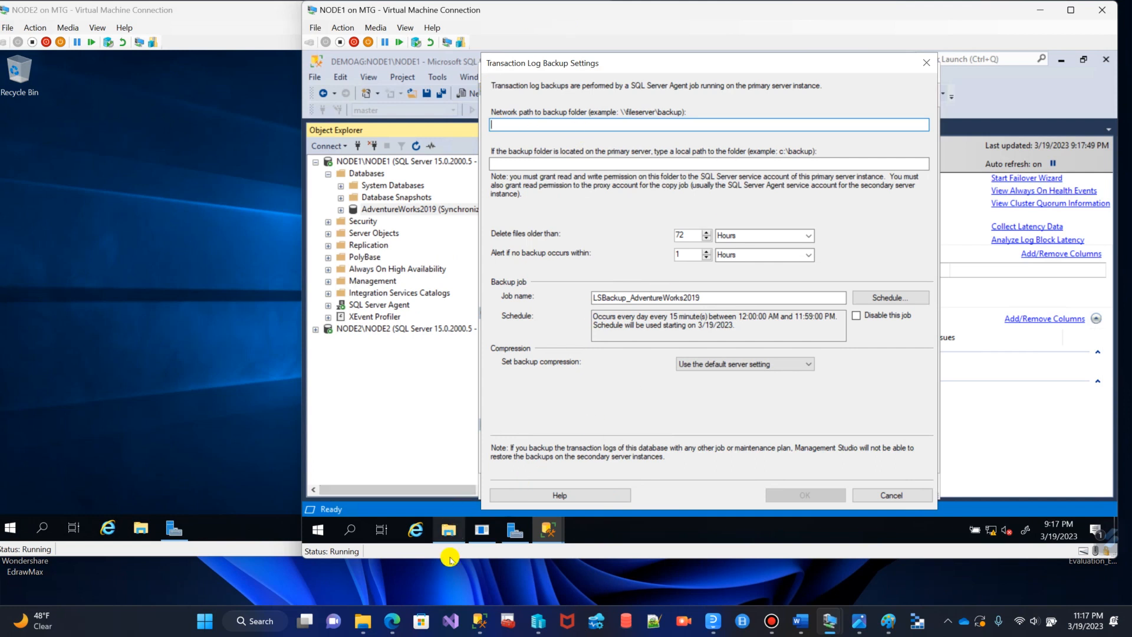
- Copy the shared network path of the FileShare_Witness folder on the DC virtual machine
mouse_move(828, 628)
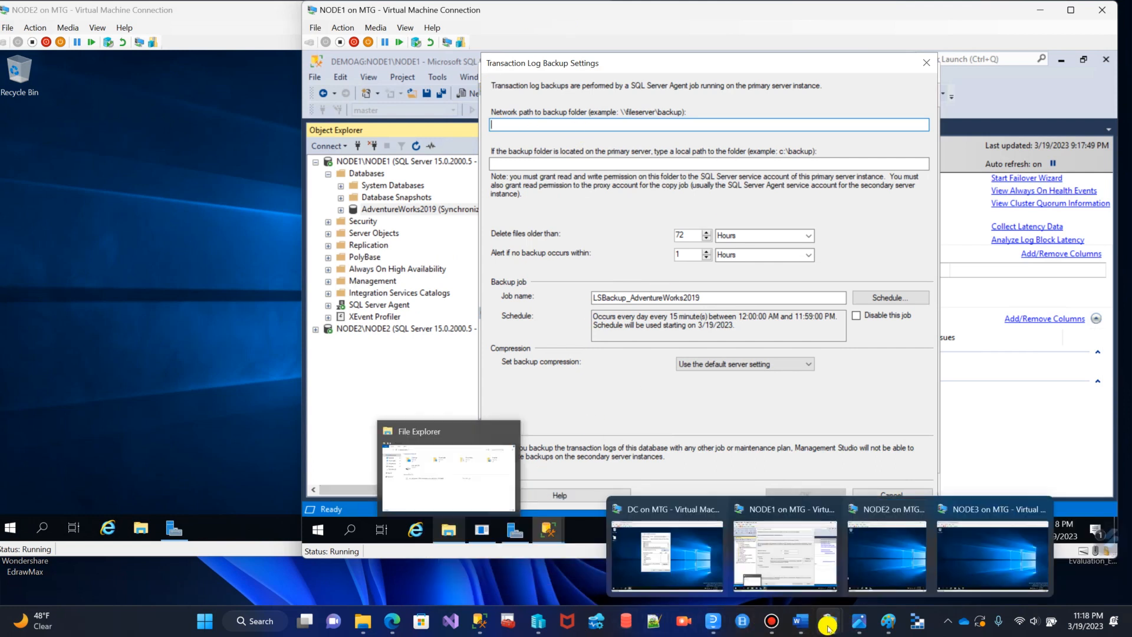
click(696, 563)
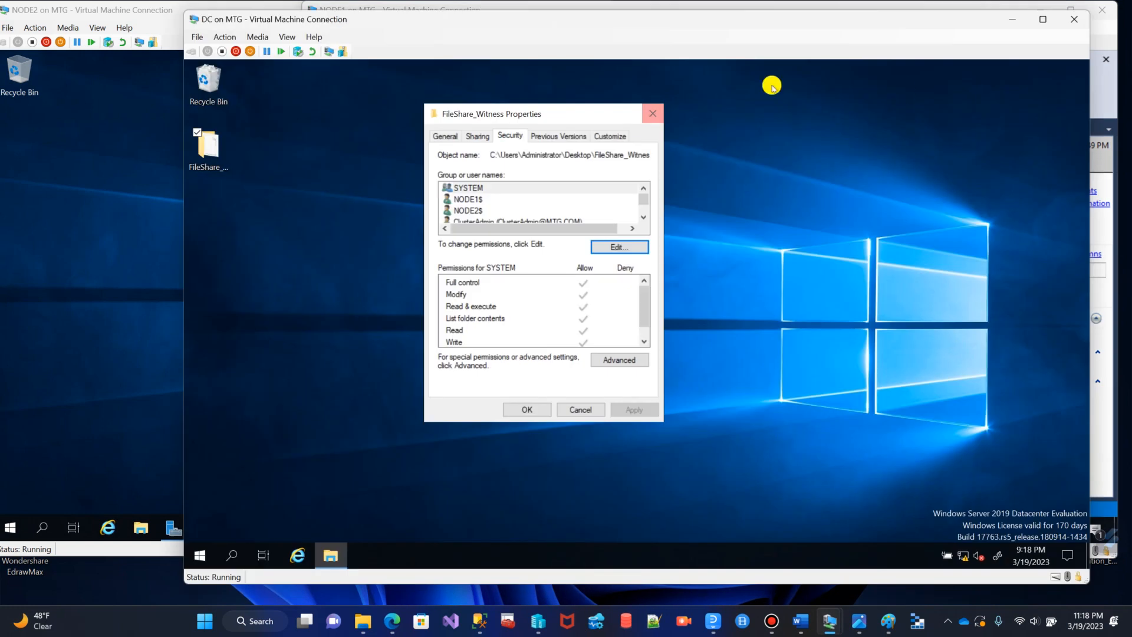
click(652, 114)
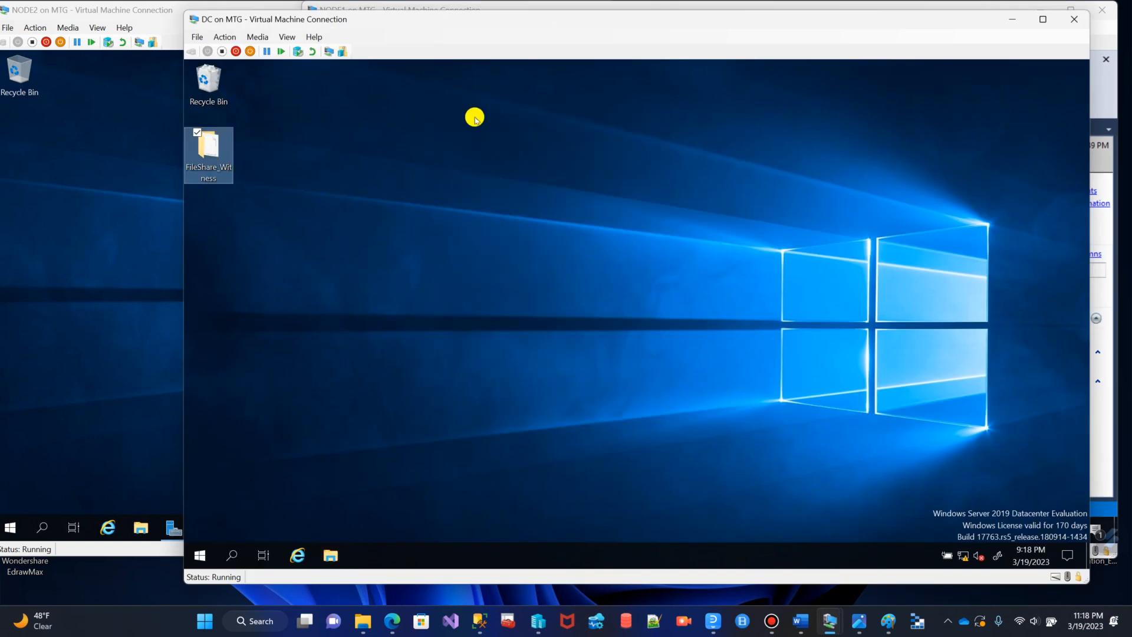
right_click(206, 145)
click(253, 359)
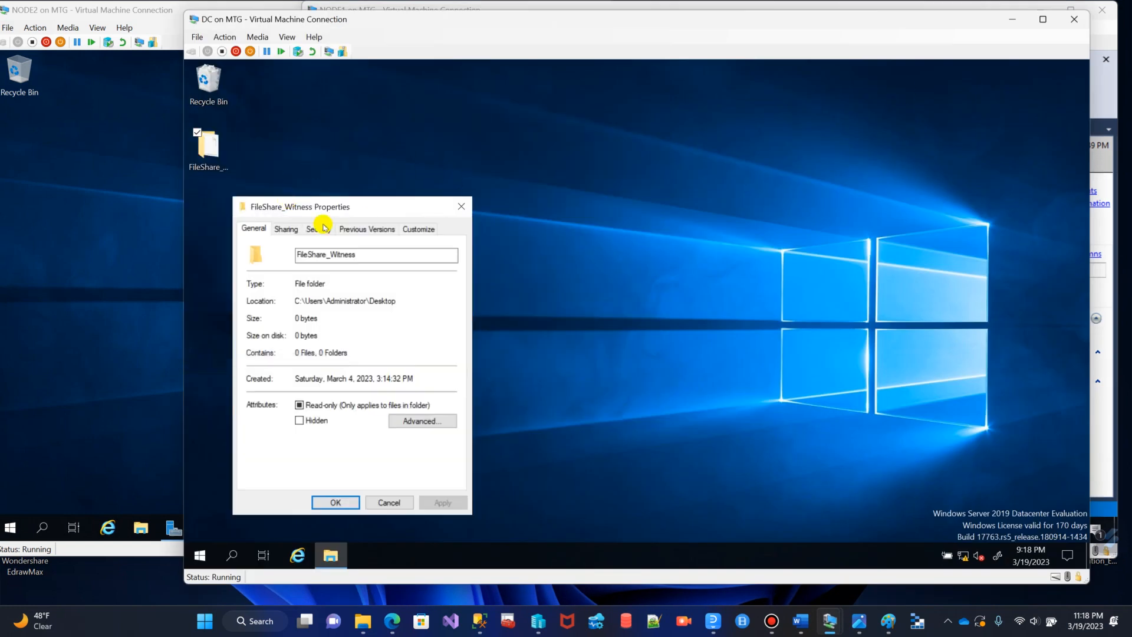
click(284, 230)
drag(434, 301, 241, 301)
key(ctrl+c)
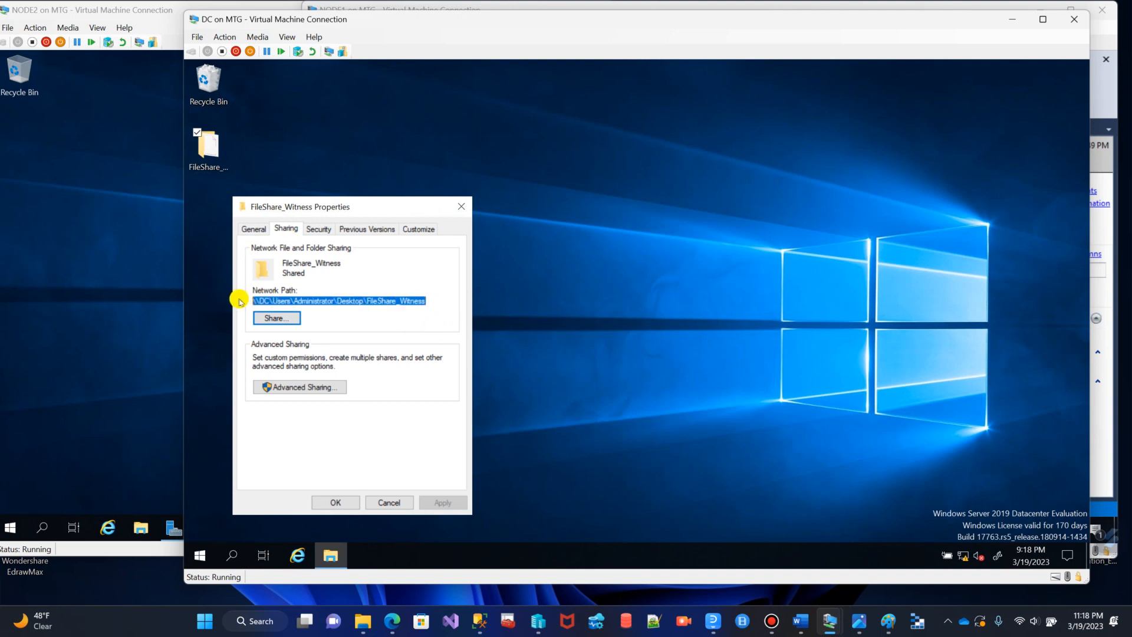
- On NODE1, set both the network and local backup folder paths to \\DC\Users\Administrator\Desktop\FileShare_Witness
click(1012, 19)
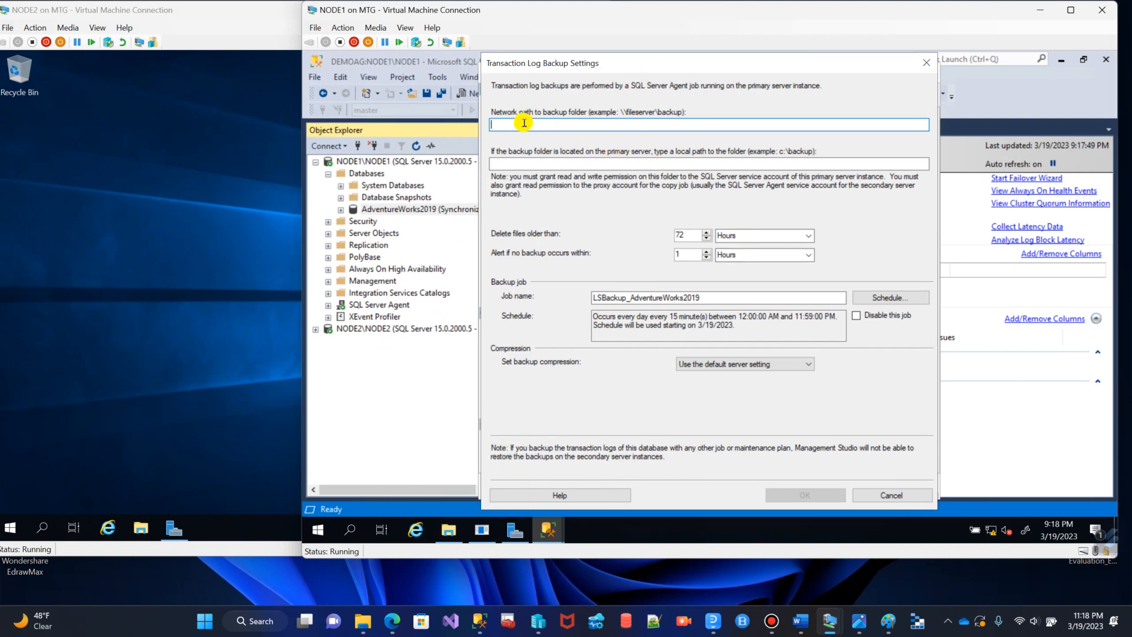
key(ctrl+v)
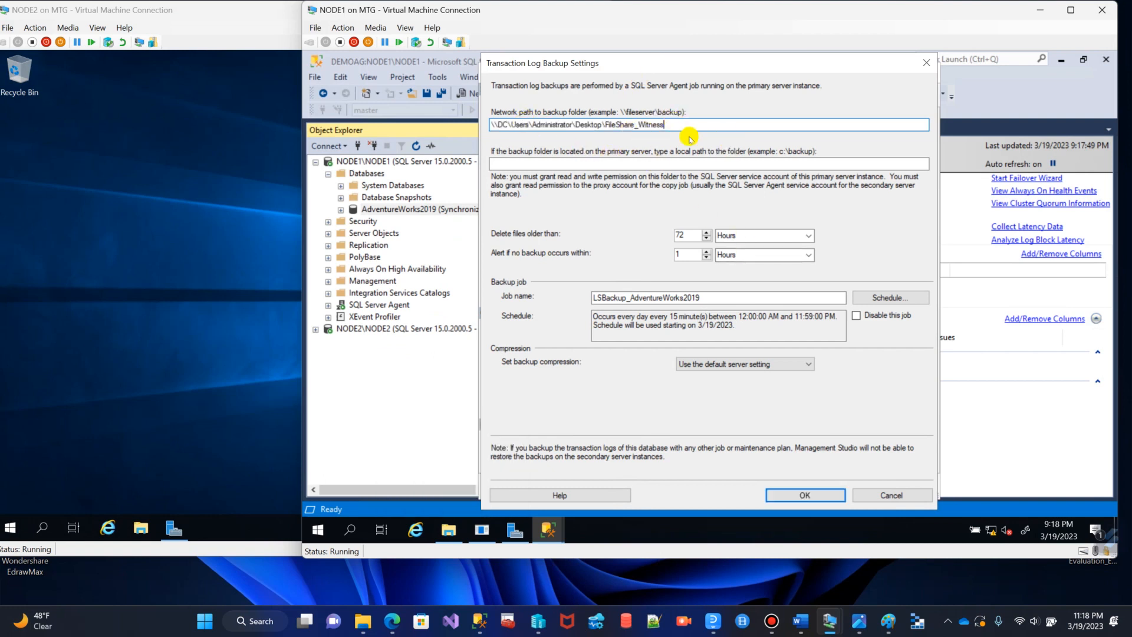
click(534, 162)
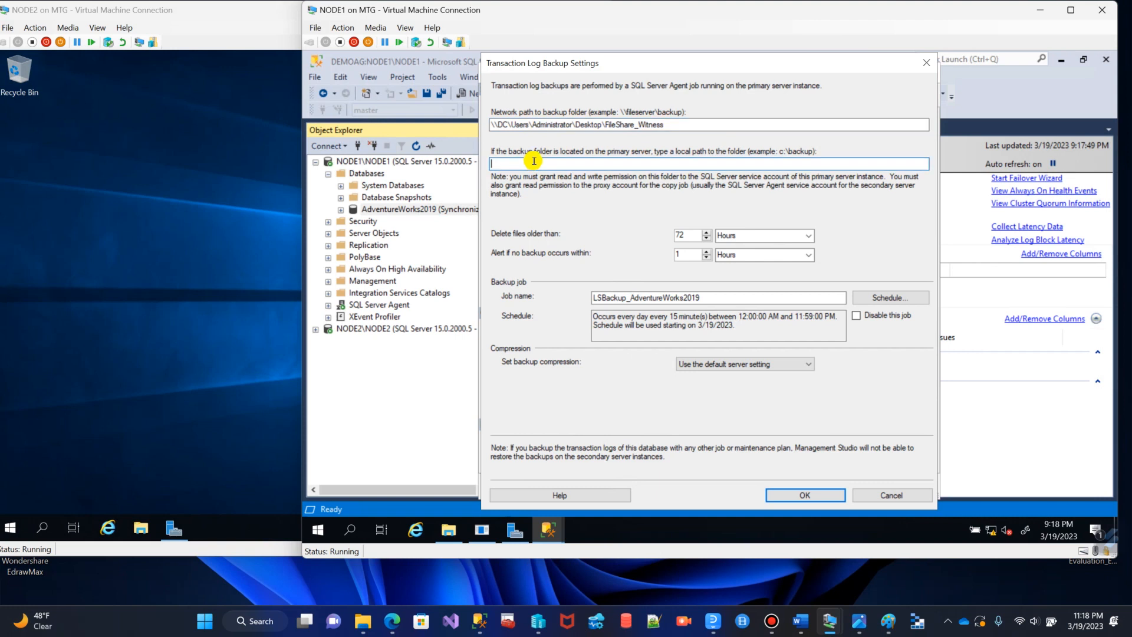
key(ctrl+v)
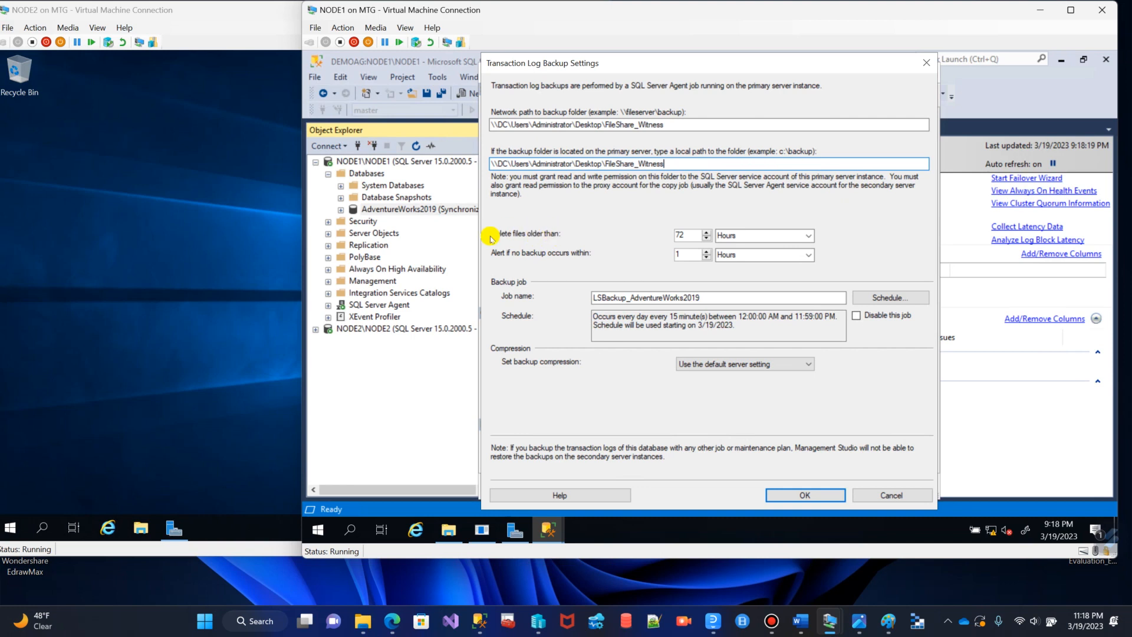
- Set the transaction log backup retention so that files older than 3 days are deleted
click(690, 237)
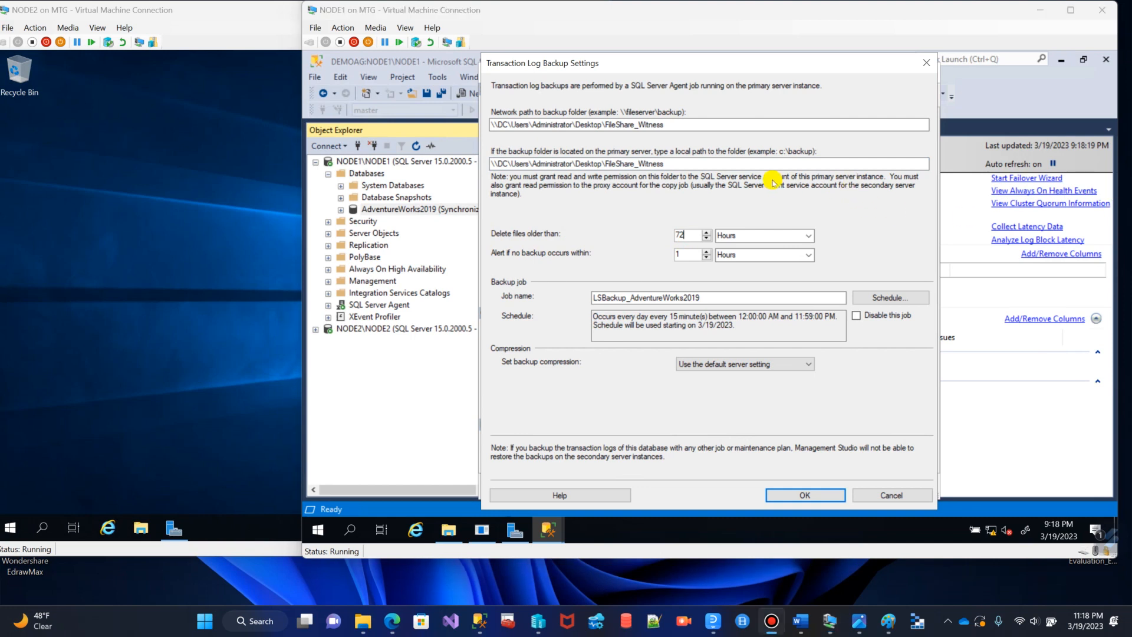
click(687, 233)
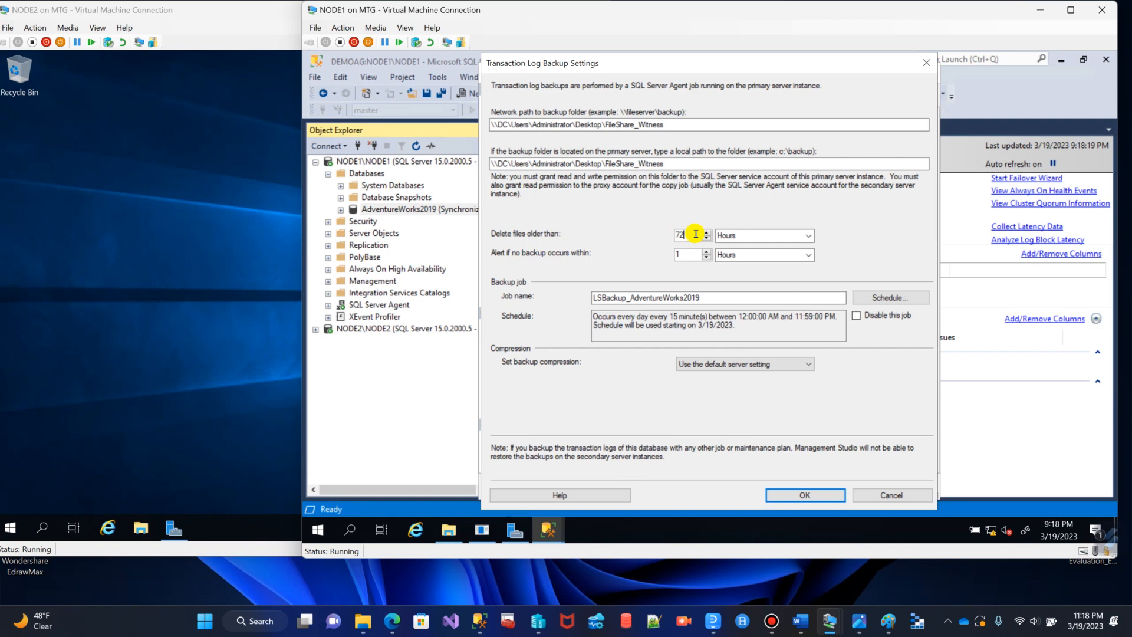
key(BackSpace)
key(BackSpace)
drag(686, 235, 675, 232)
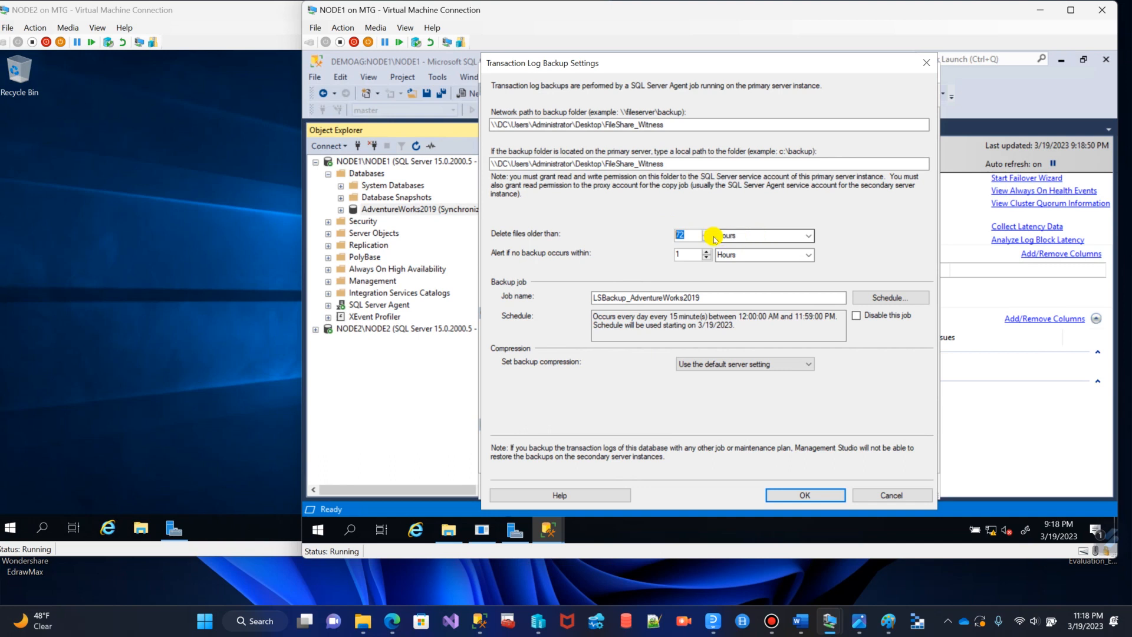
click(807, 236)
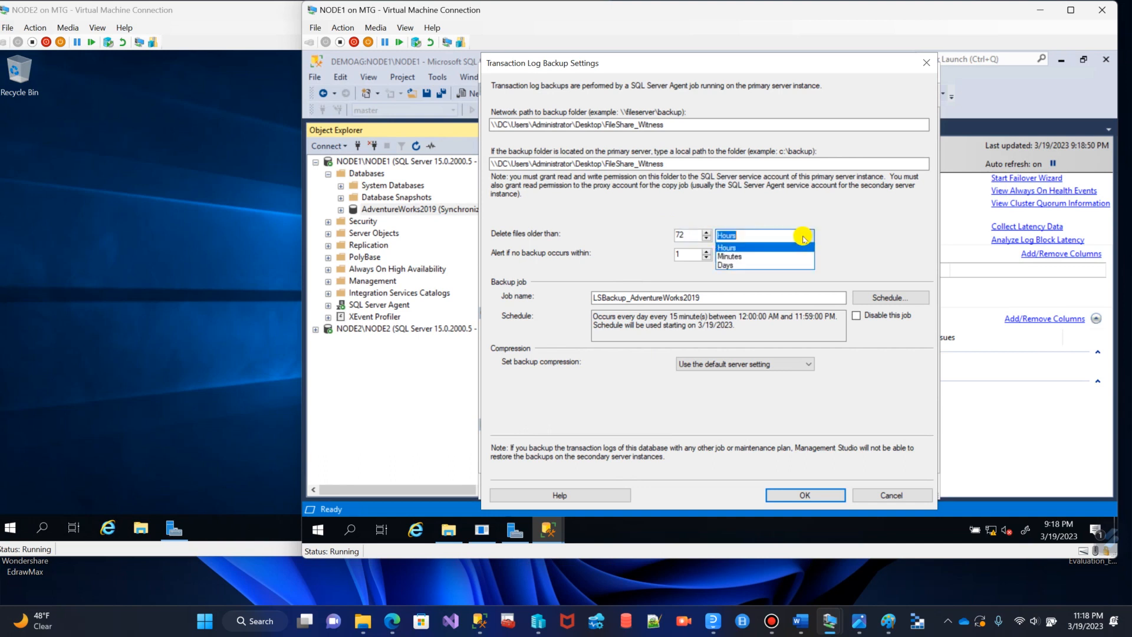
click(726, 265)
drag(691, 235, 657, 236)
text(3)
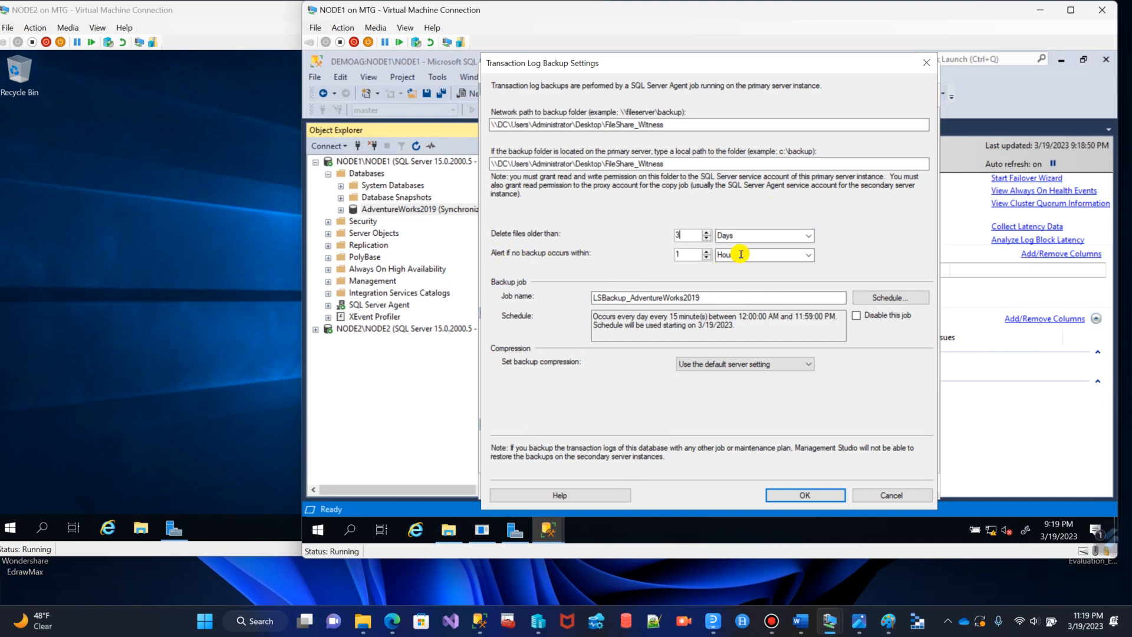
- Set the alert to trigger if no backup occurs within 15 minutes, and accept the transaction log backup settings
click(809, 255)
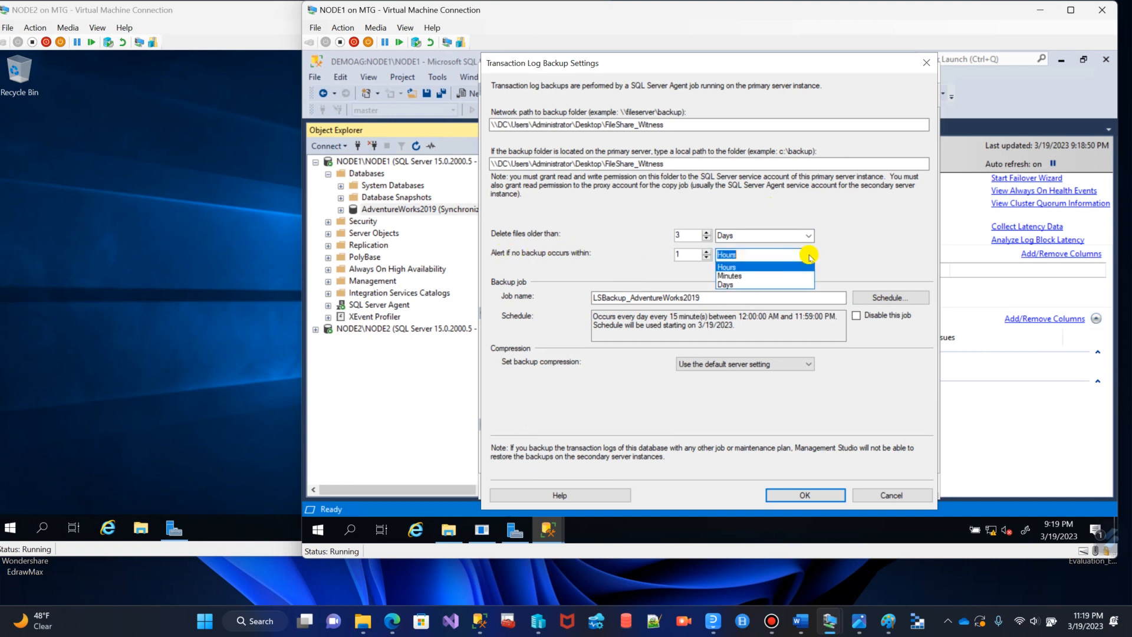
click(693, 252)
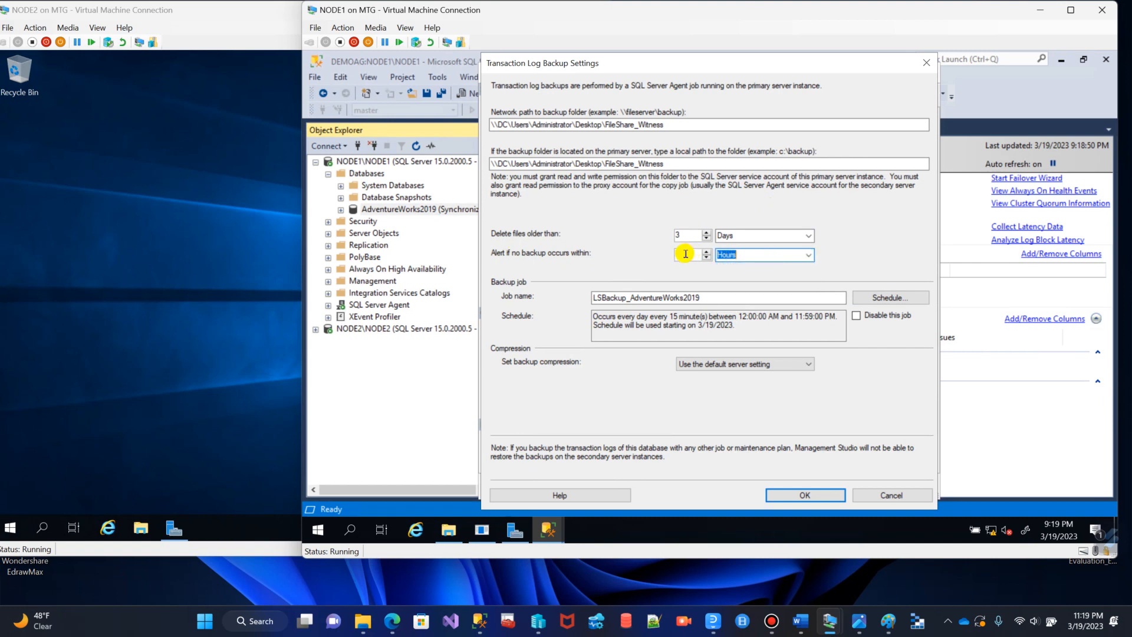
click(808, 255)
click(737, 266)
click(686, 252)
text(15)
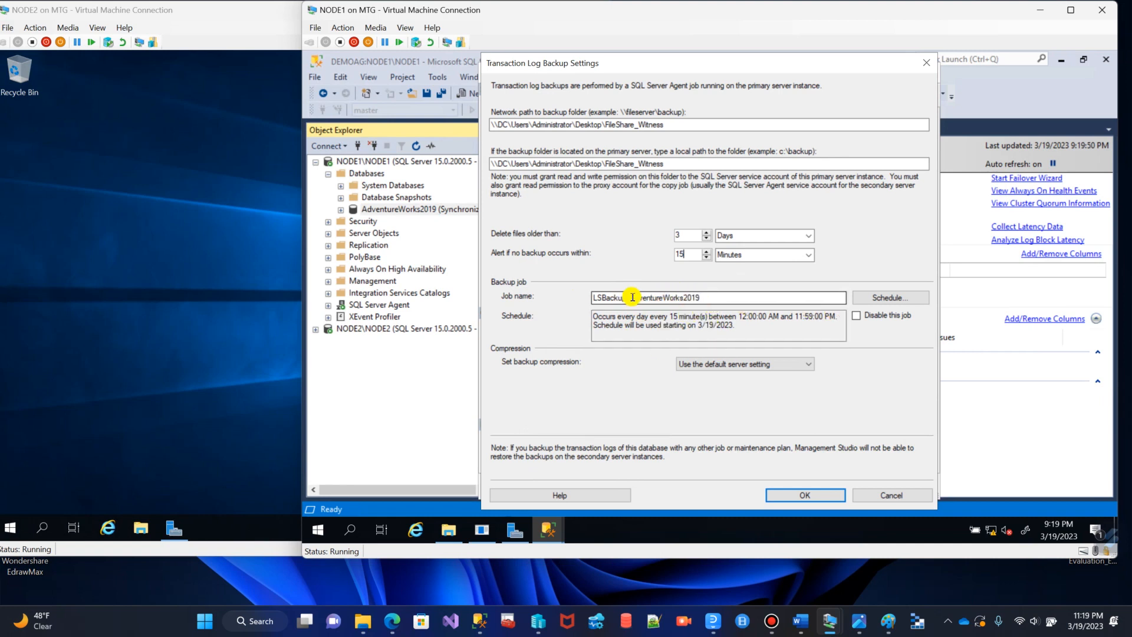
click(796, 495)
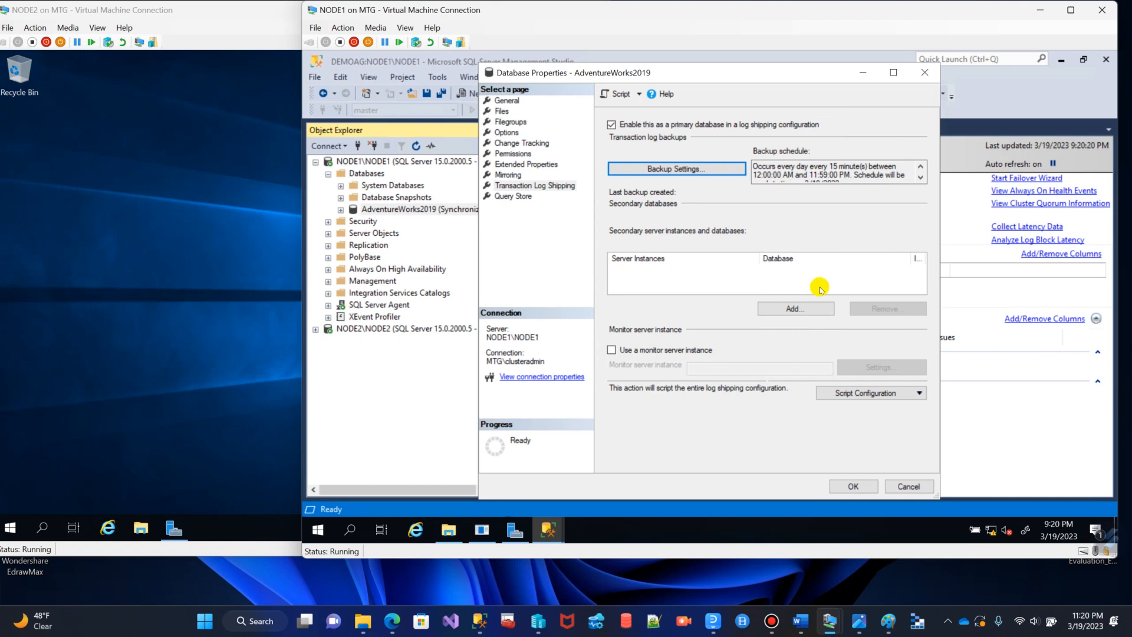
- Start adding a secondary database, check the architecture diagram, and connect to NODE3\NODE3 as the secondary server instance
click(791, 308)
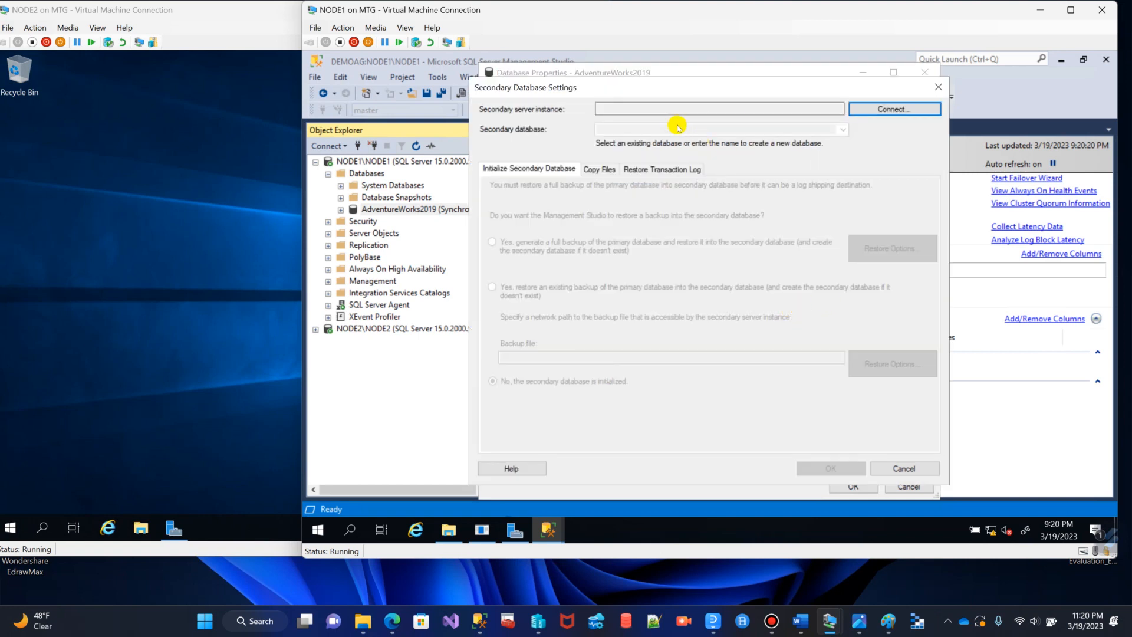
click(666, 109)
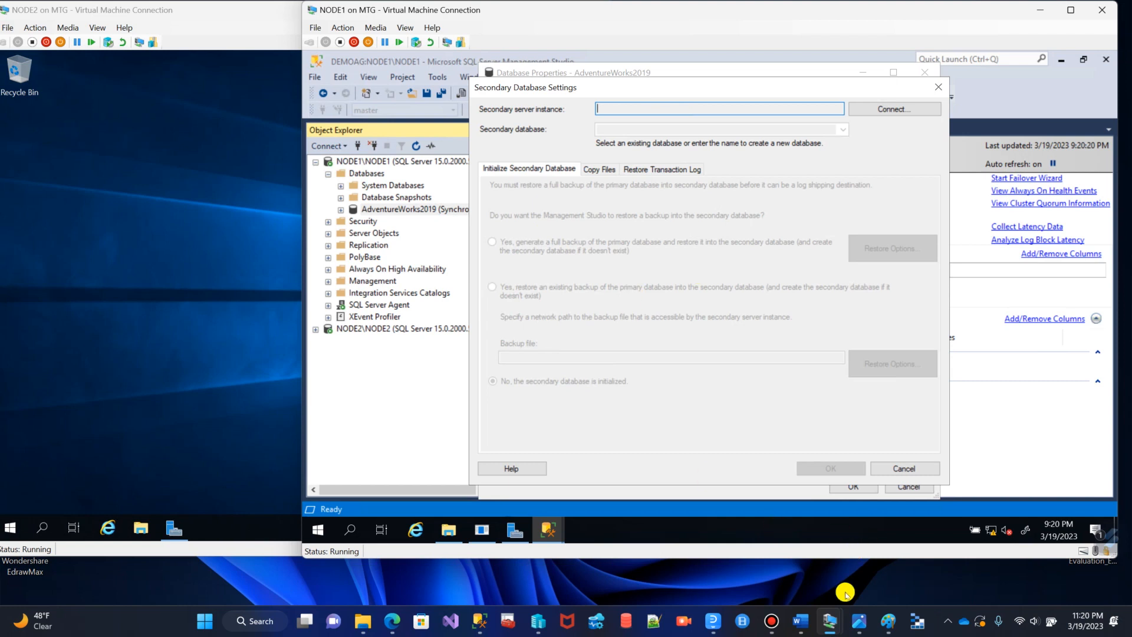
mouse_move(856, 624)
click(840, 571)
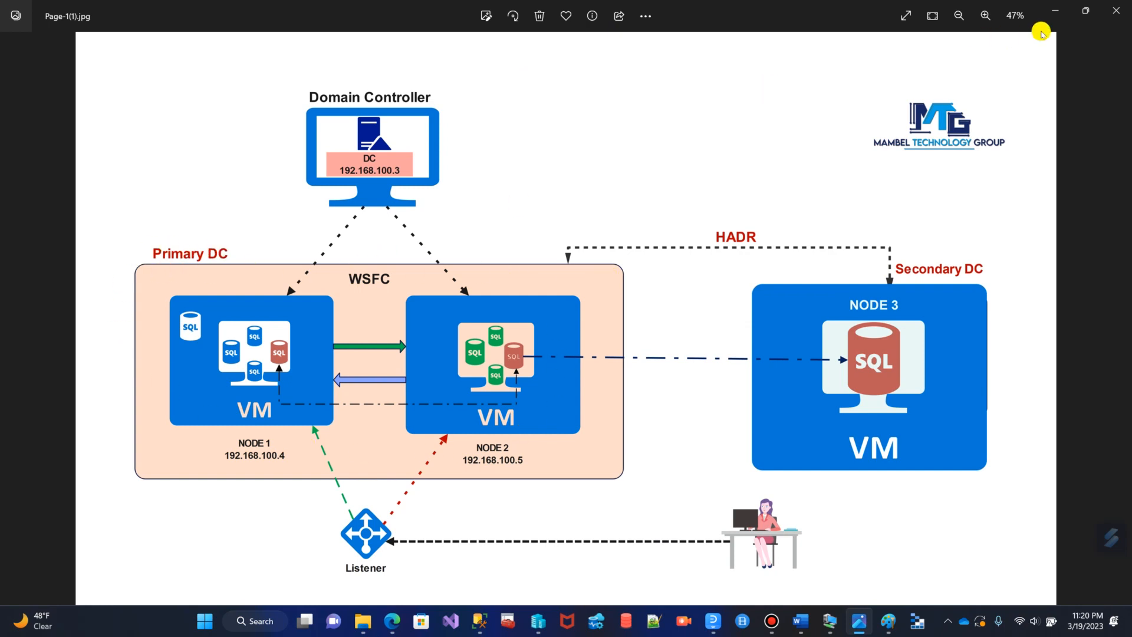
click(1057, 10)
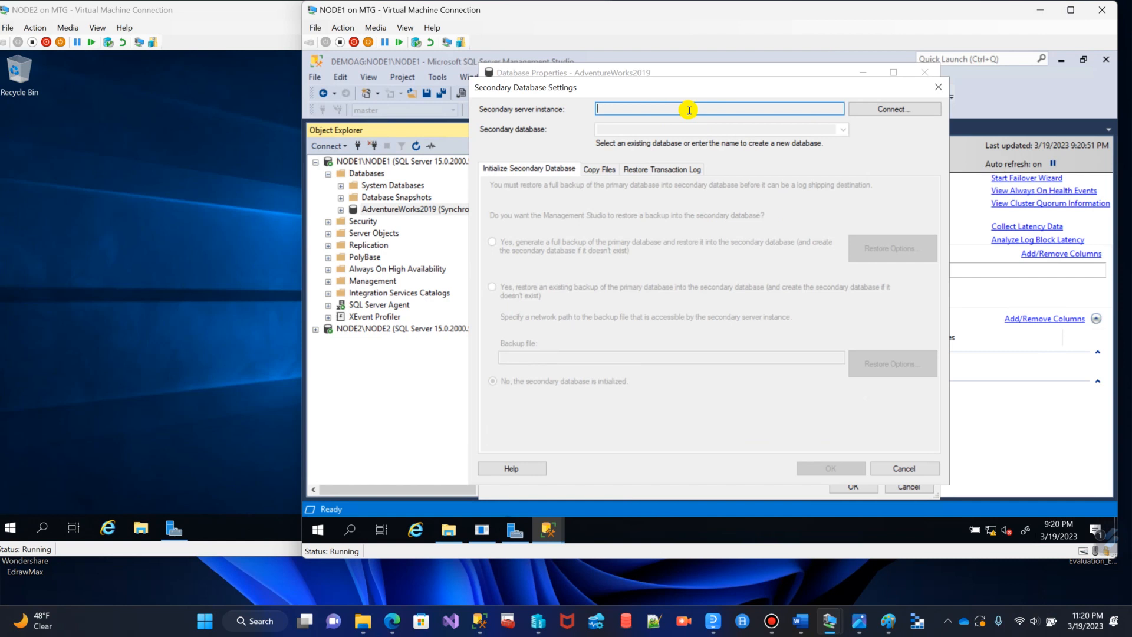
click(859, 106)
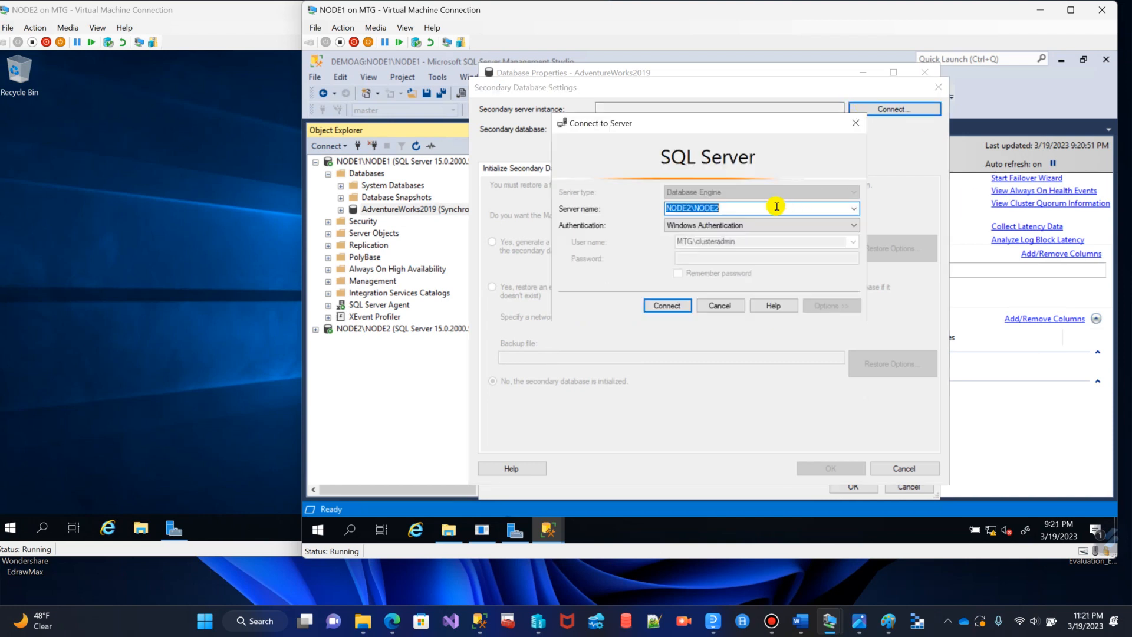
text(N)
click(669, 304)
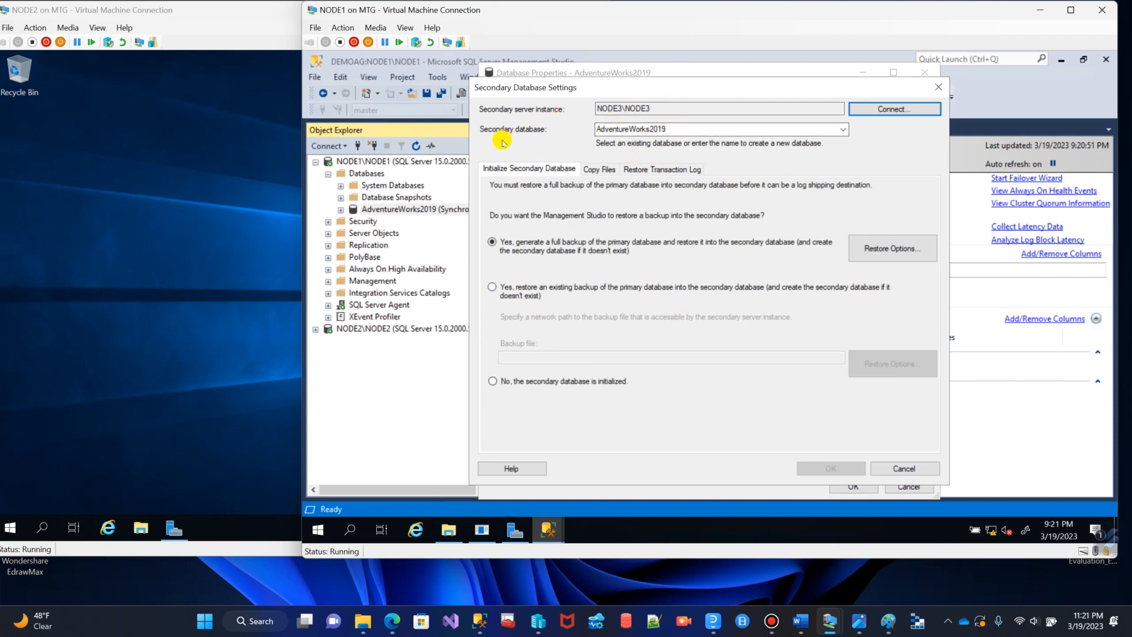
click(841, 130)
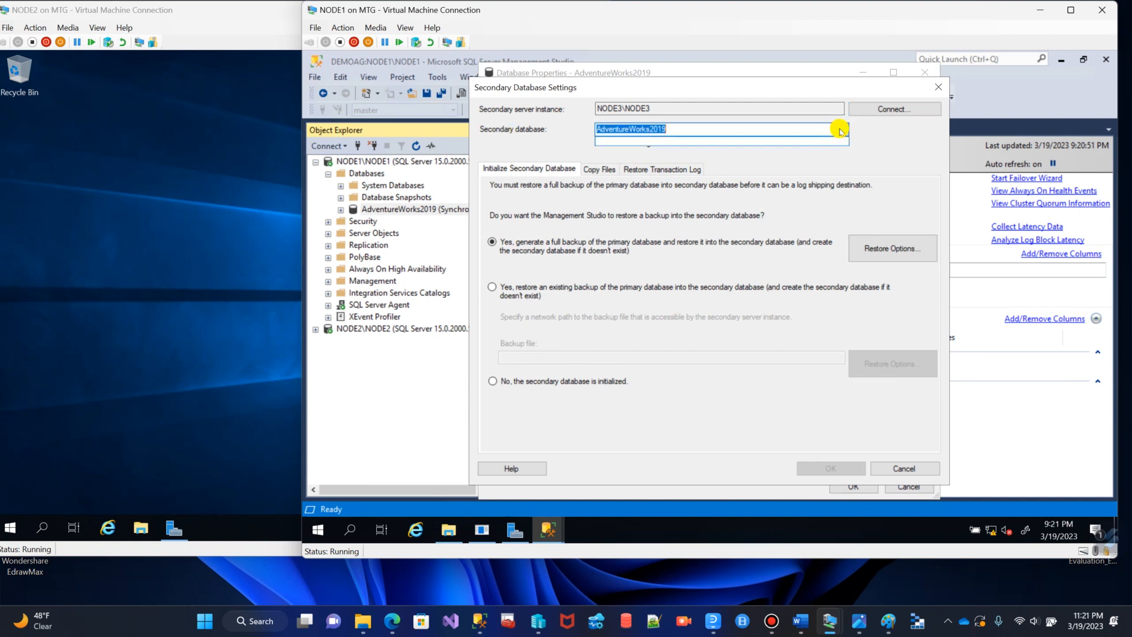
click(676, 129)
text(DCV)
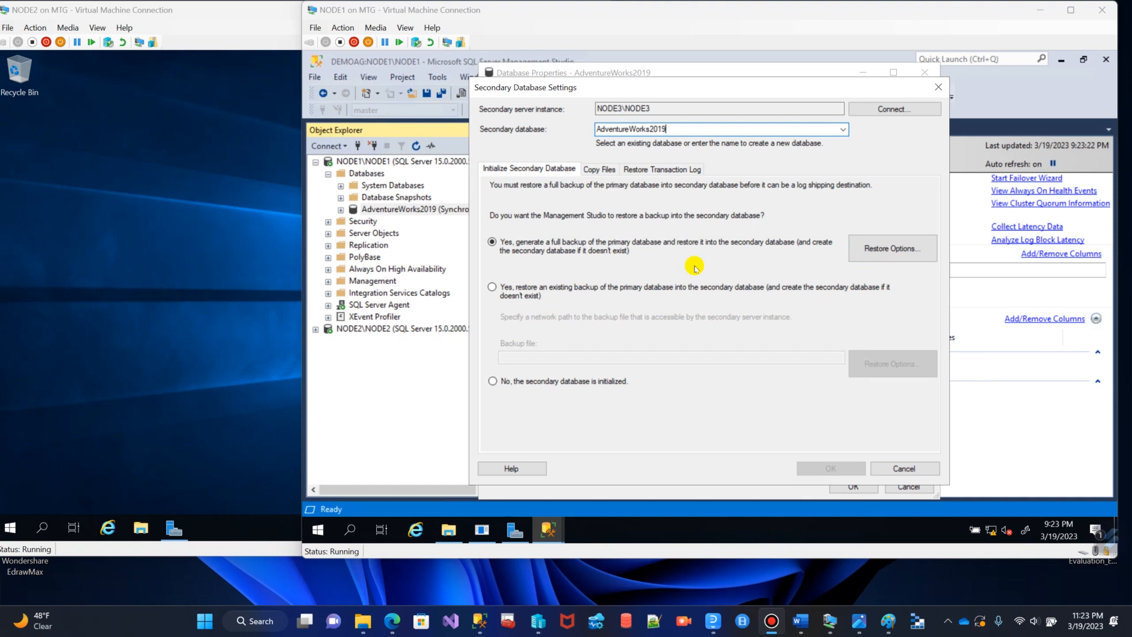
- Switch to the NODE3 virtual machine, inspect the Databases folder of its SQL Server instance, and return to NODE1
mouse_move(834, 628)
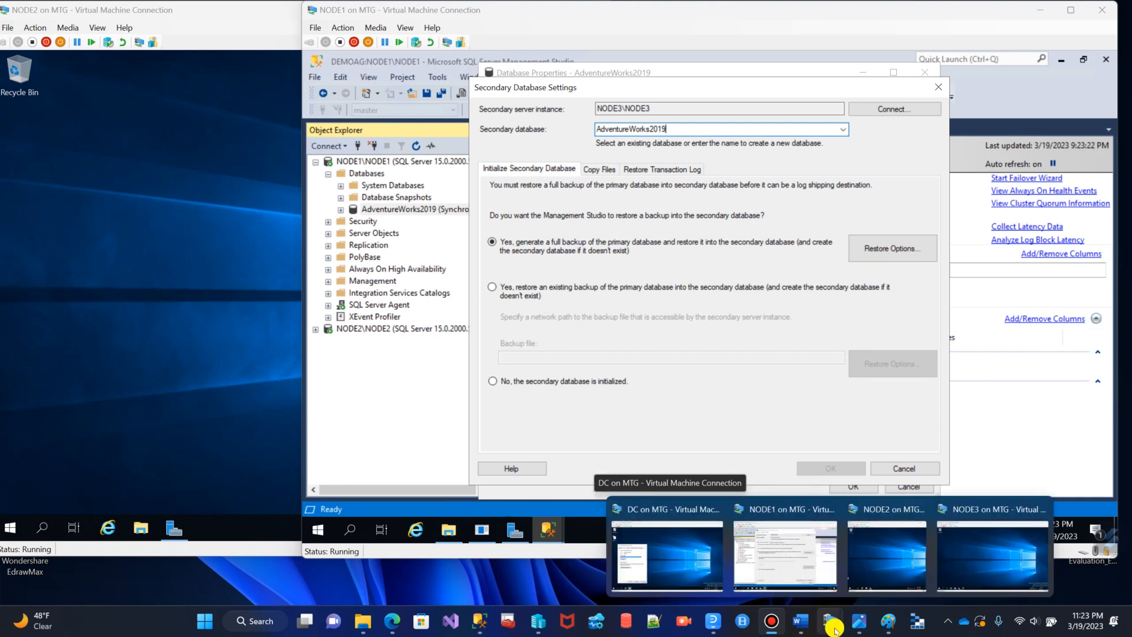
click(964, 557)
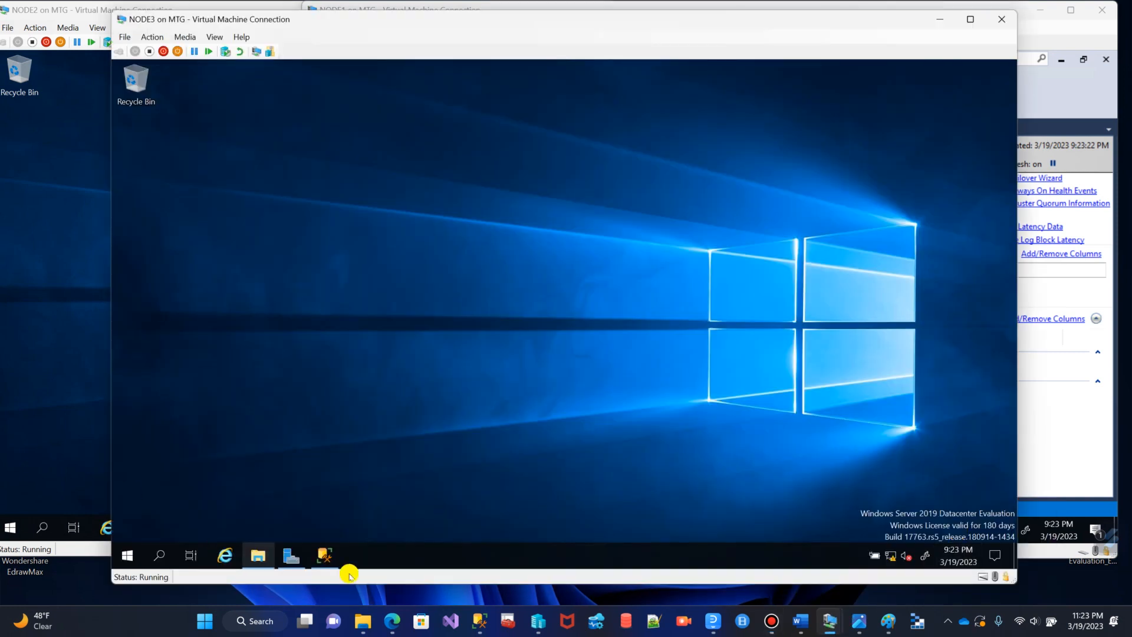
click(323, 553)
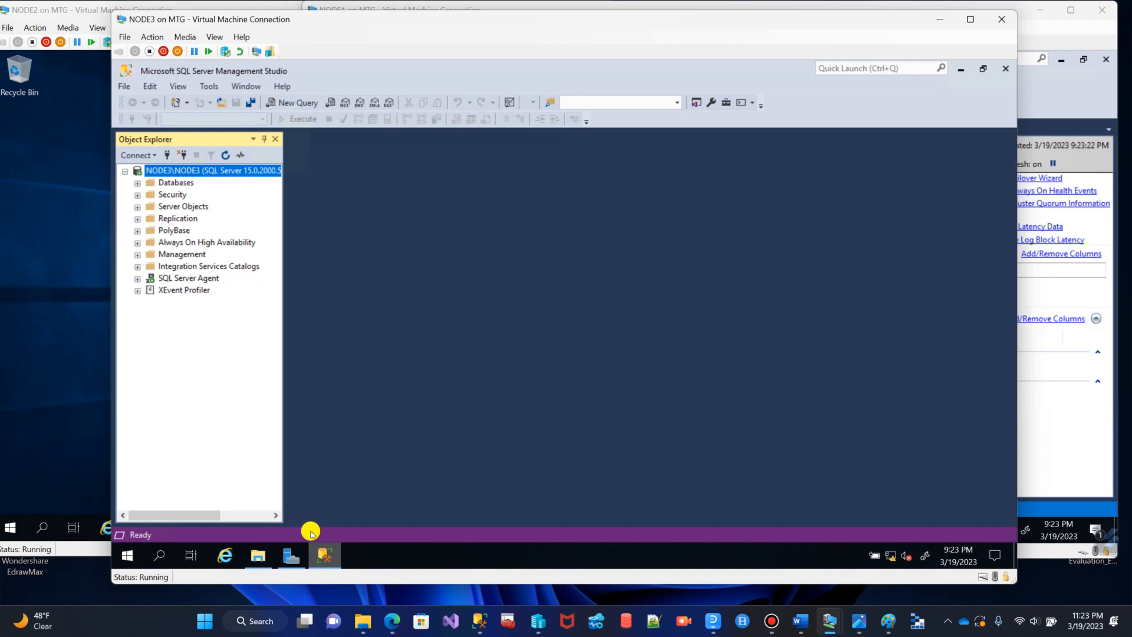
click(137, 183)
click(175, 182)
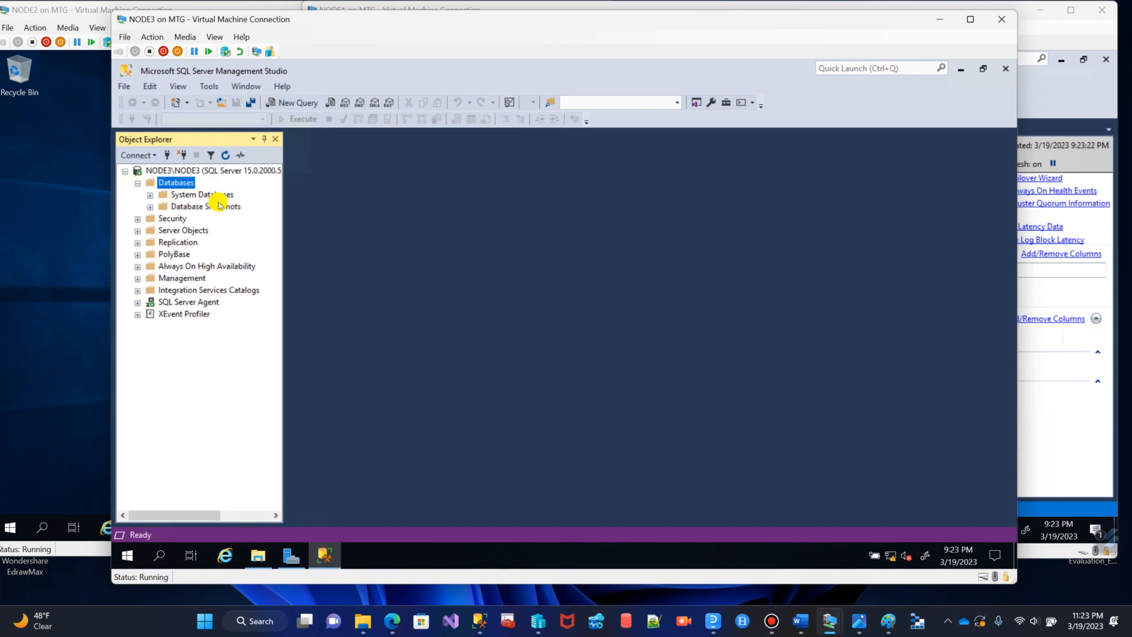
click(941, 20)
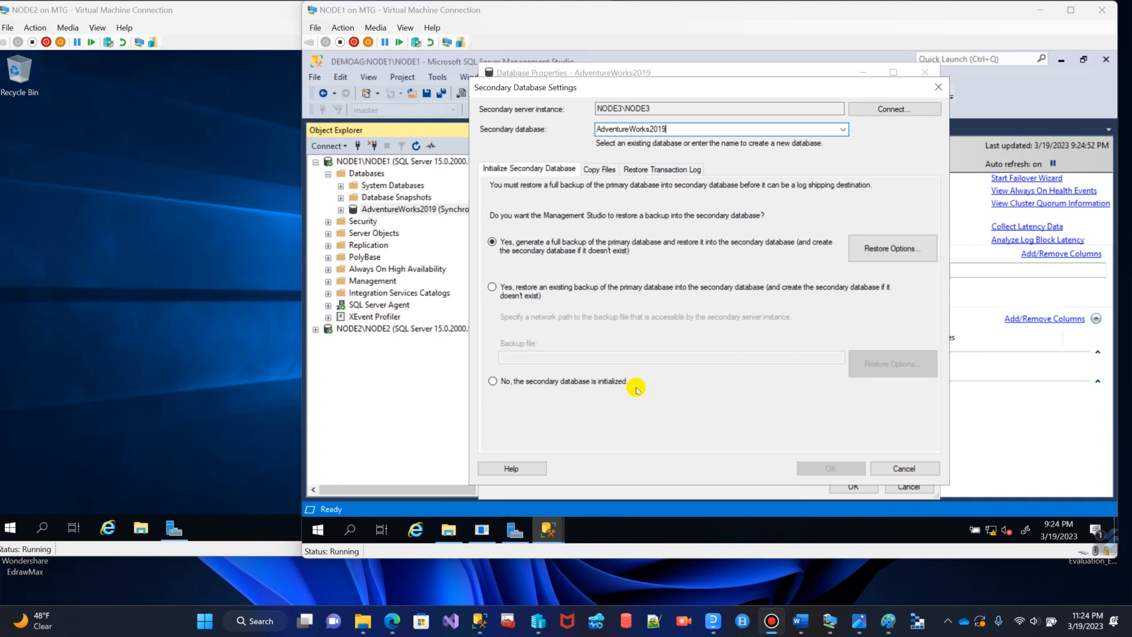
- Open the restore options for generating a full backup of the primary database and restoring it into the secondary database
click(884, 255)
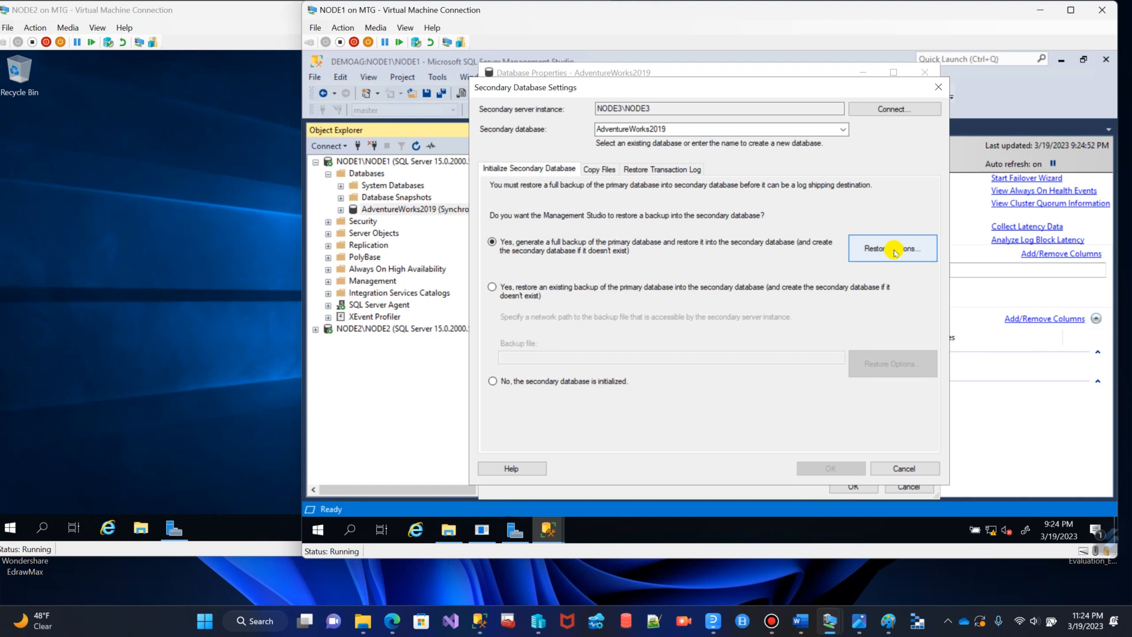
click(895, 253)
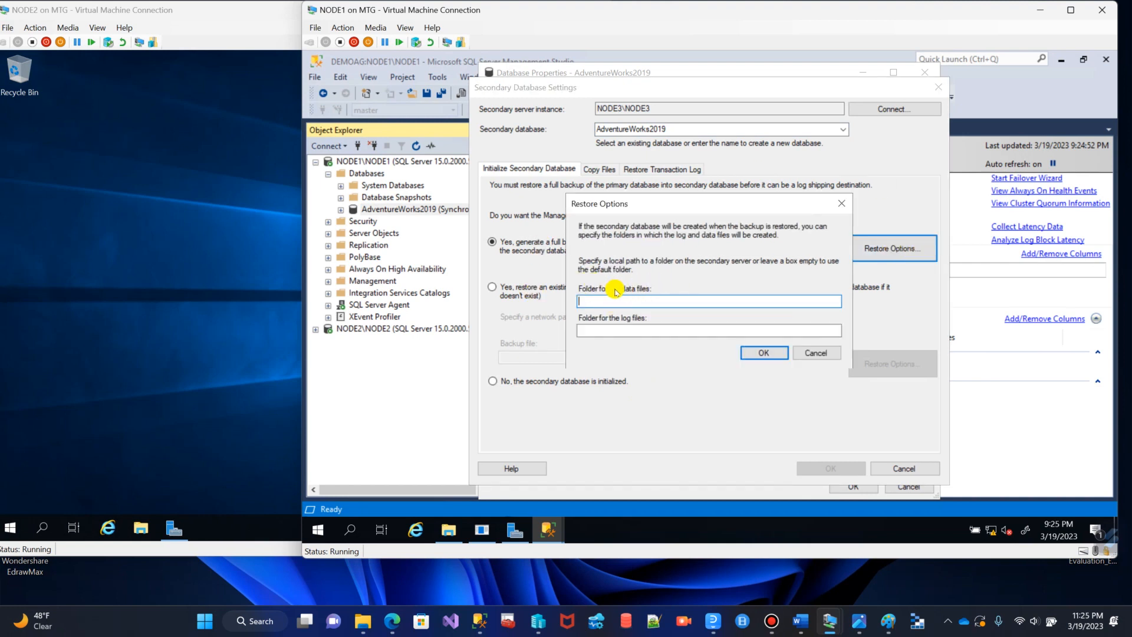
click(667, 329)
click(629, 301)
- Copy the SQLDATA folder path from NODE3's DATA drive, and on NODE1 set the restore folder for the data files to D:\SQLDATA
mouse_move(836, 625)
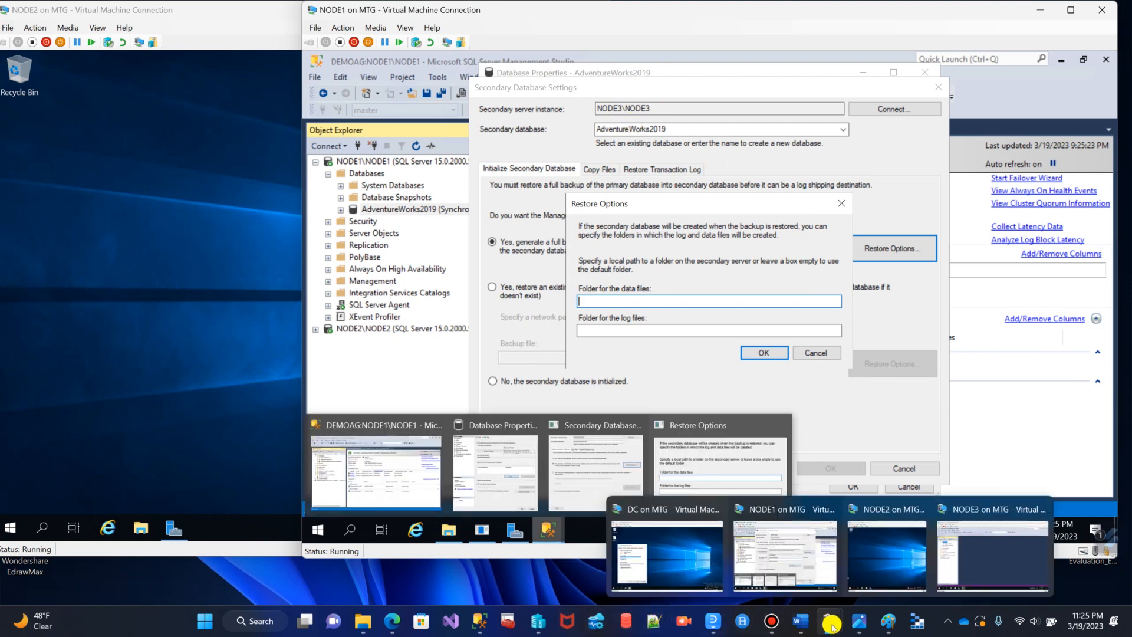
click(978, 544)
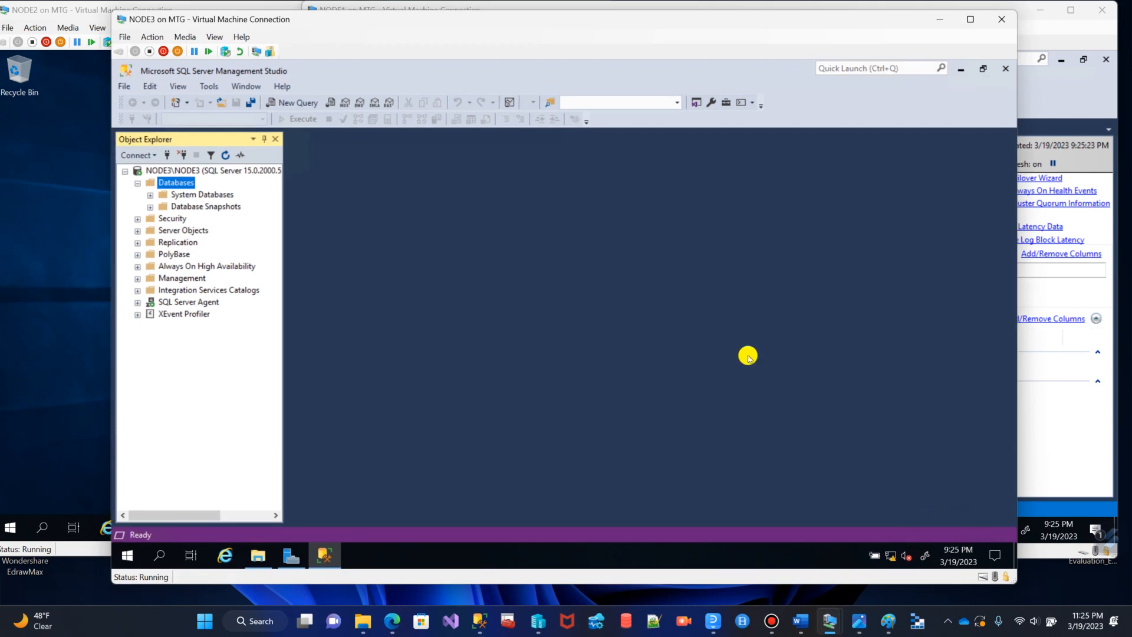
click(252, 561)
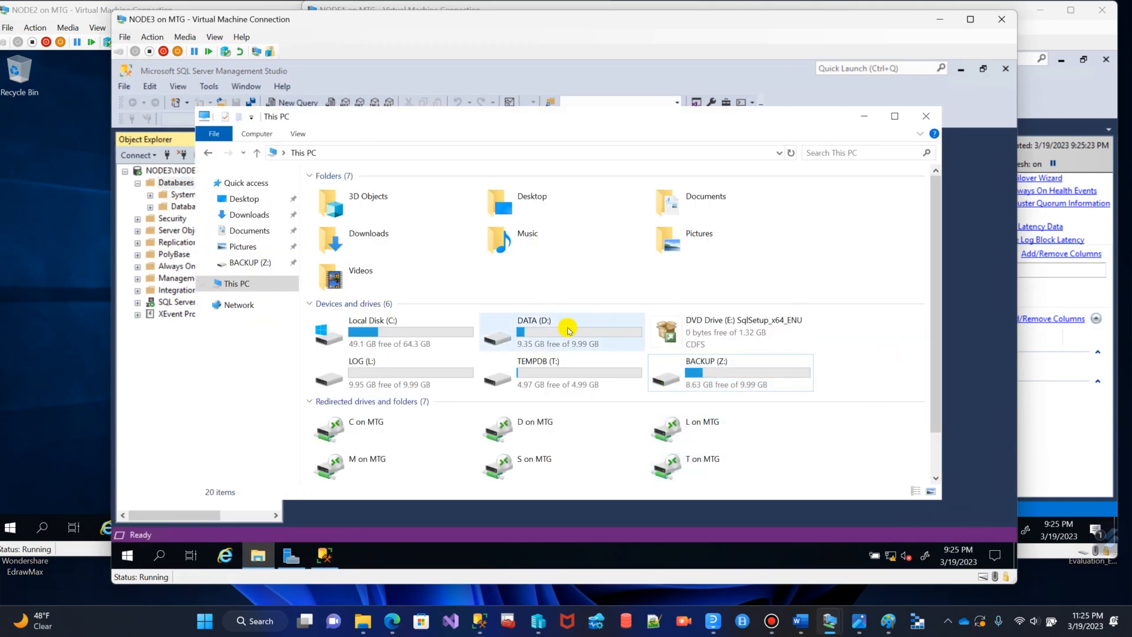
double_click(546, 330)
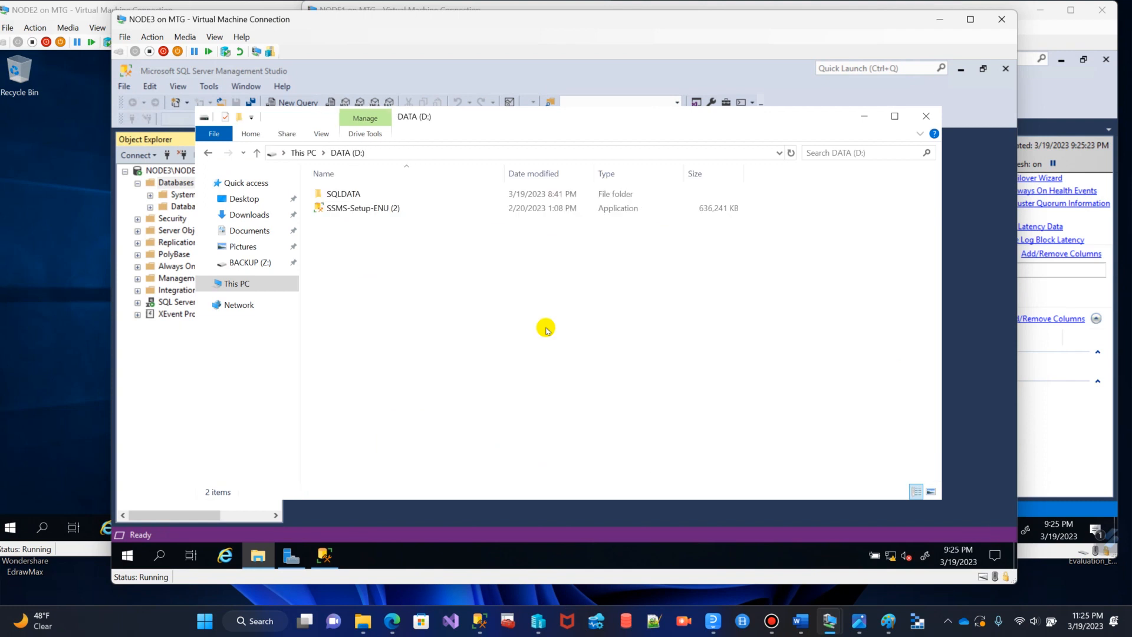
double_click(356, 196)
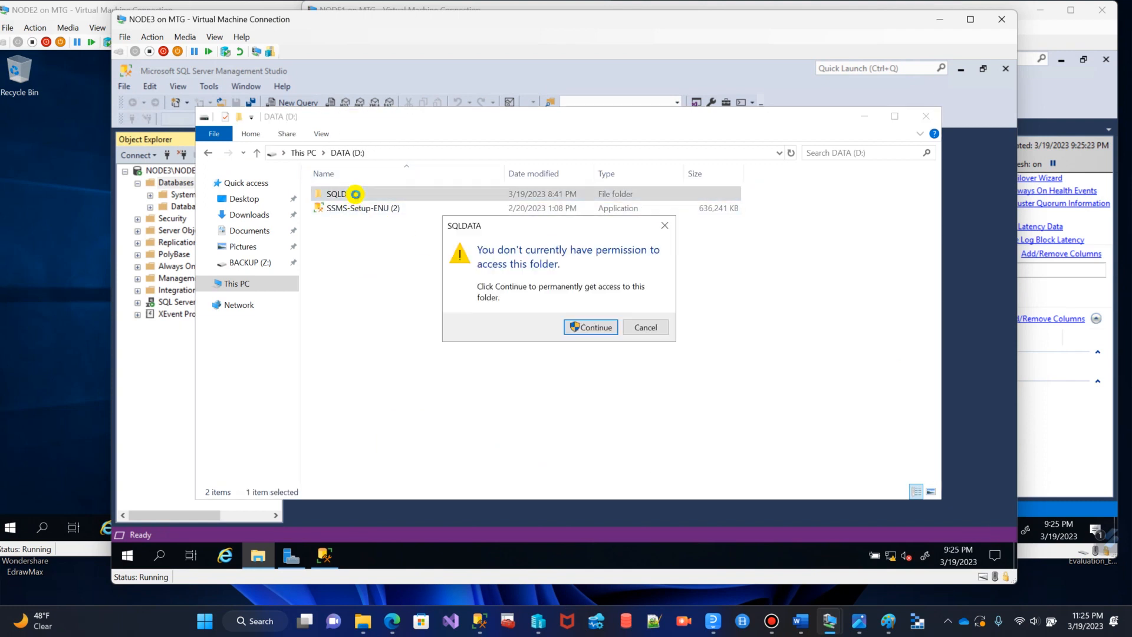
click(597, 329)
click(499, 152)
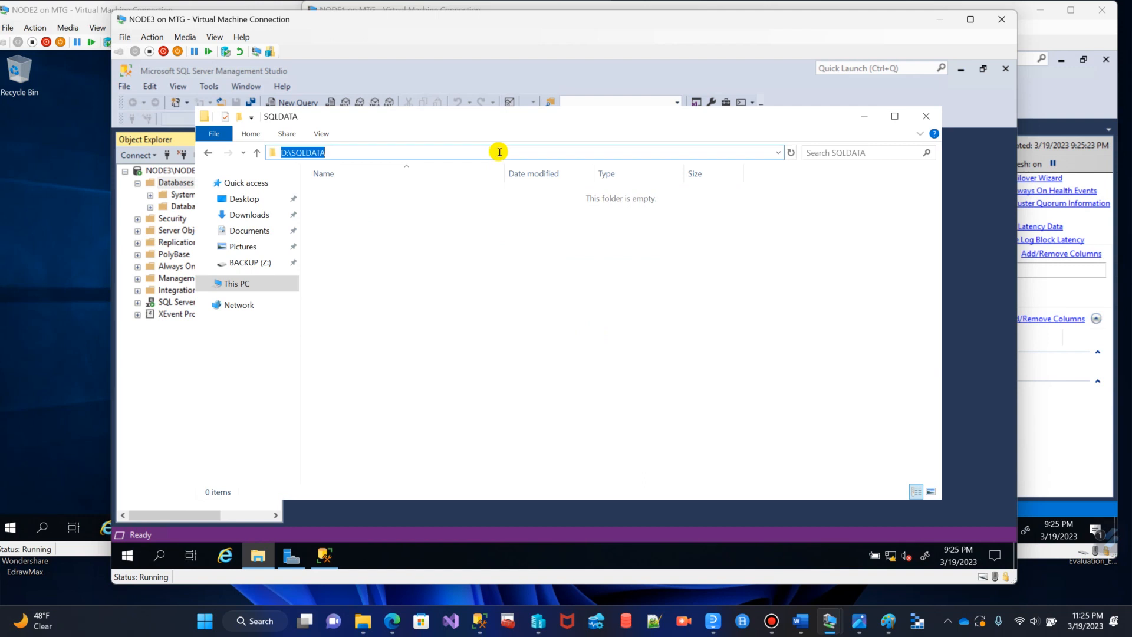
click(943, 20)
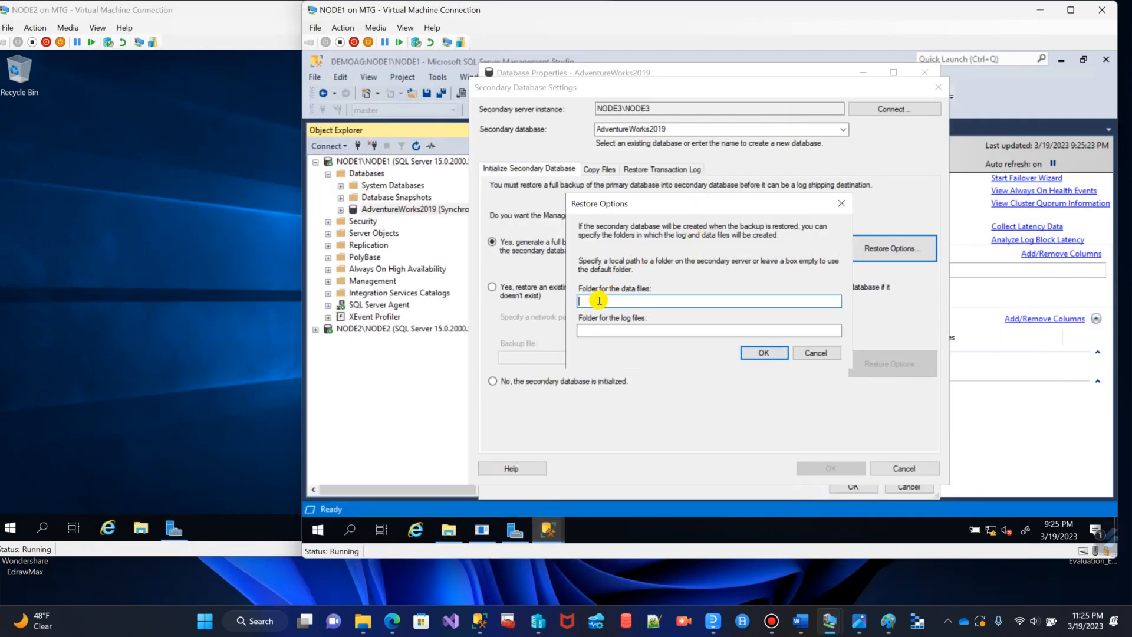
click(643, 332)
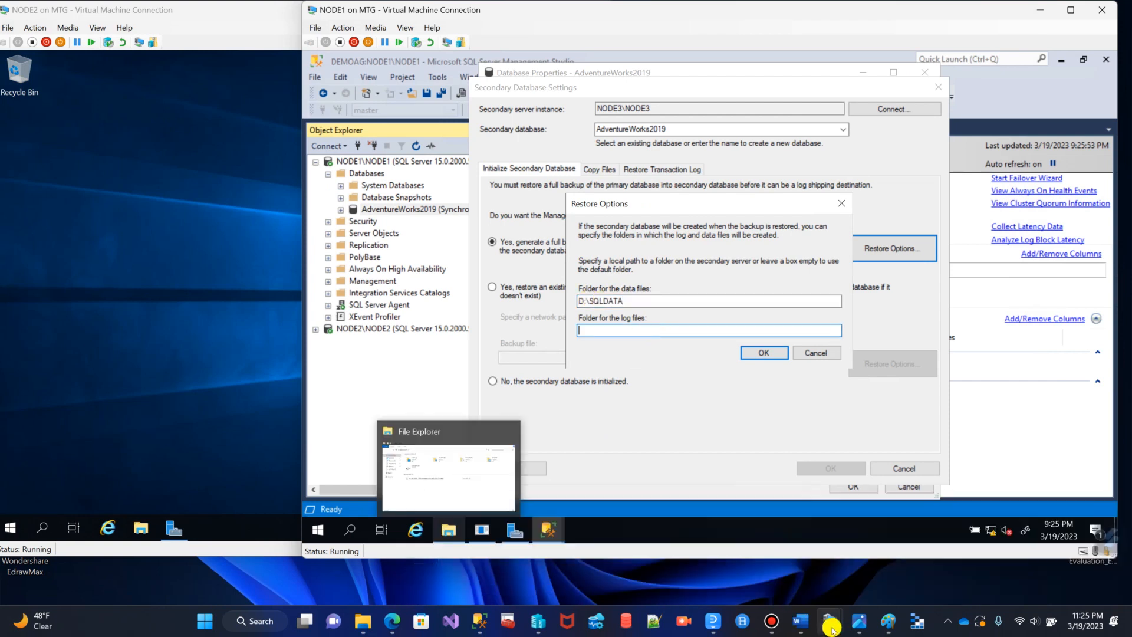
- Copy the SQLLOG folder path from NODE3's LOG drive, and on NODE1 set the restore folder for the log files to L:\SQLLOG
mouse_move(830, 625)
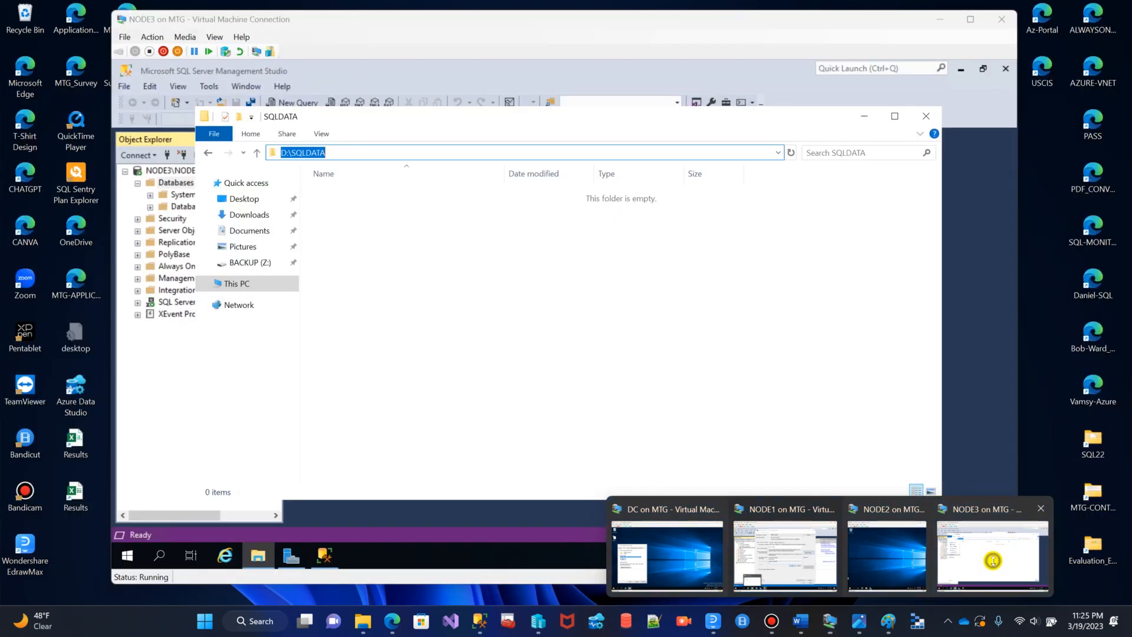
click(994, 560)
click(212, 153)
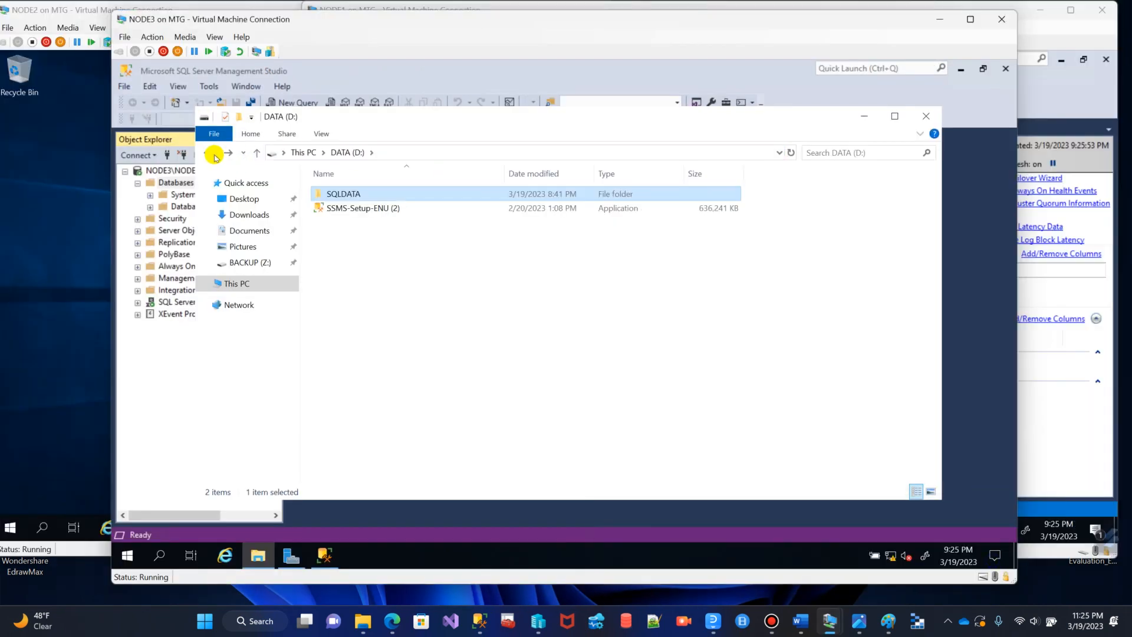
click(208, 155)
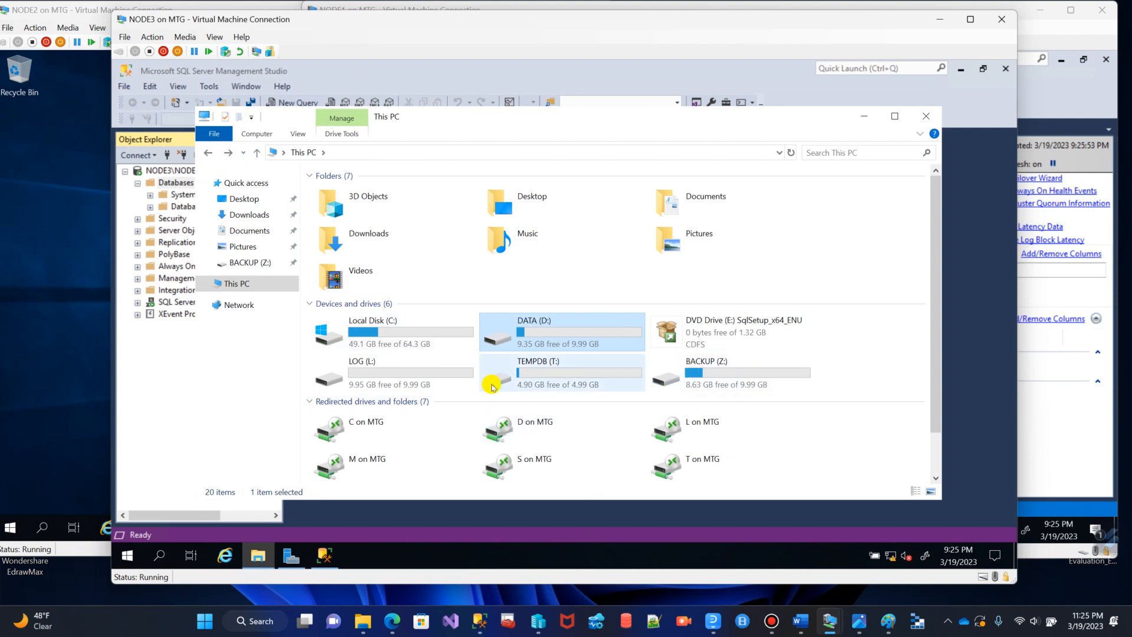
double_click(393, 375)
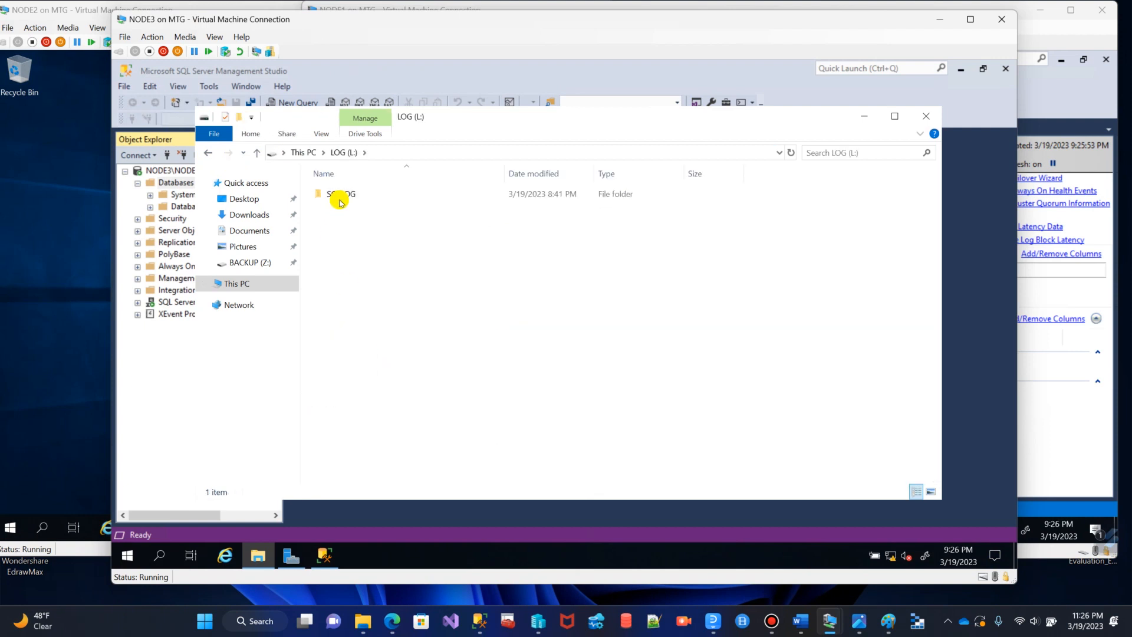
click(344, 197)
double_click(344, 197)
click(596, 328)
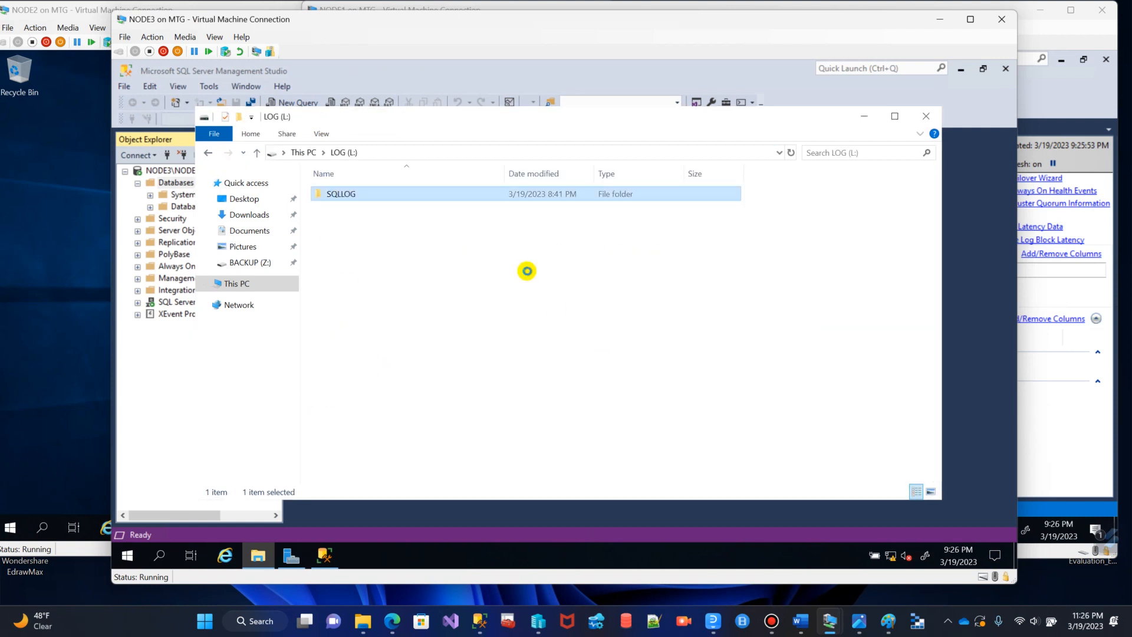
click(459, 150)
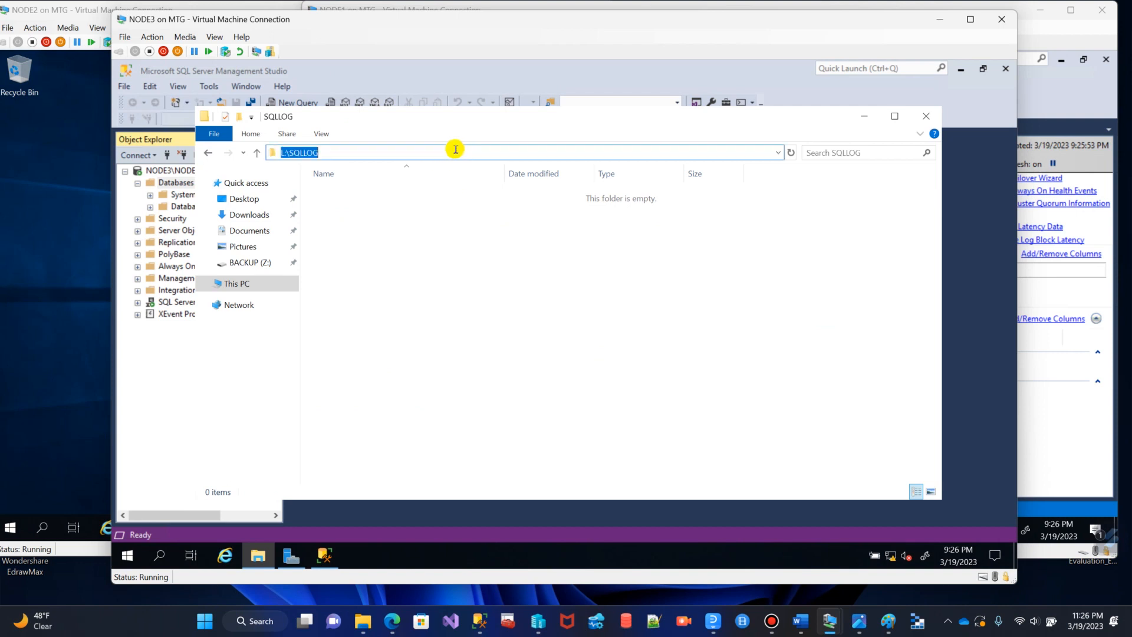
click(864, 117)
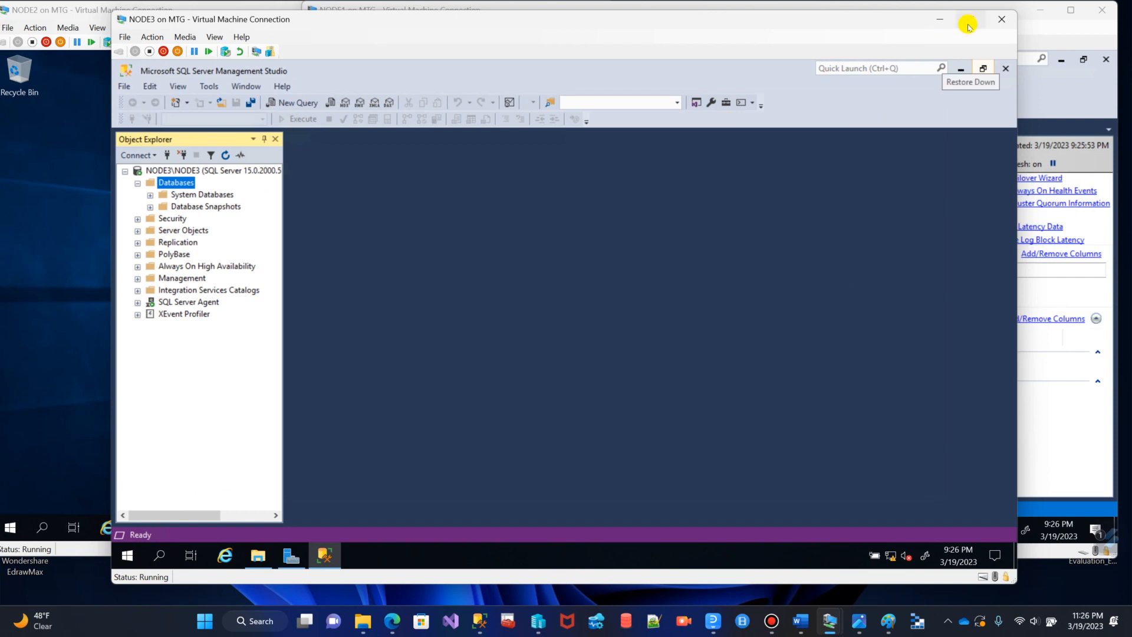
click(940, 3)
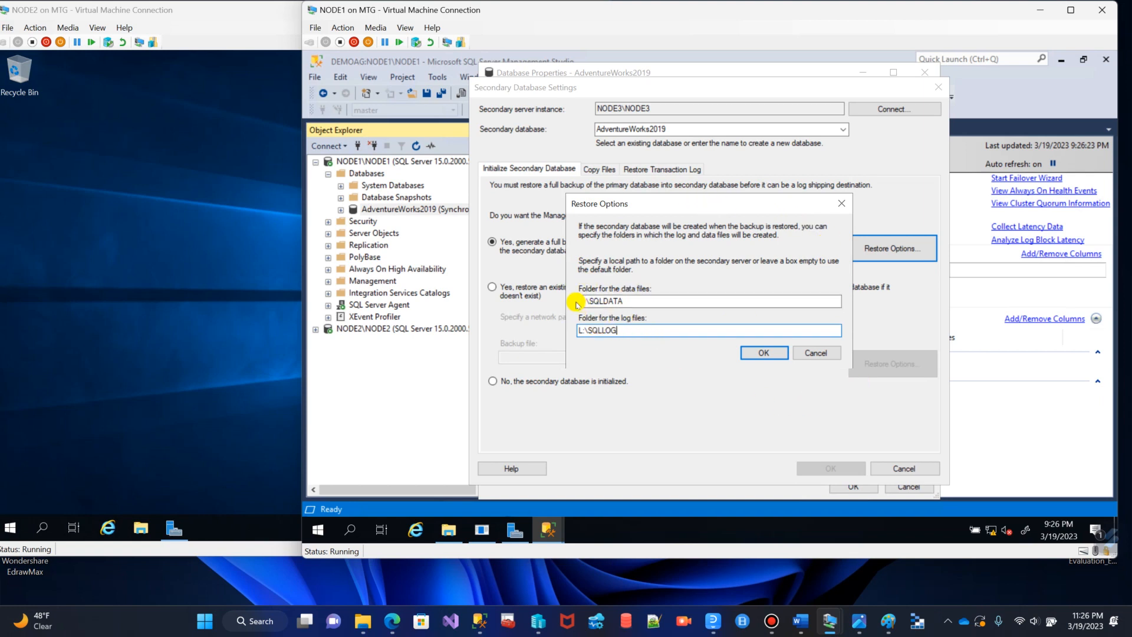
click(762, 356)
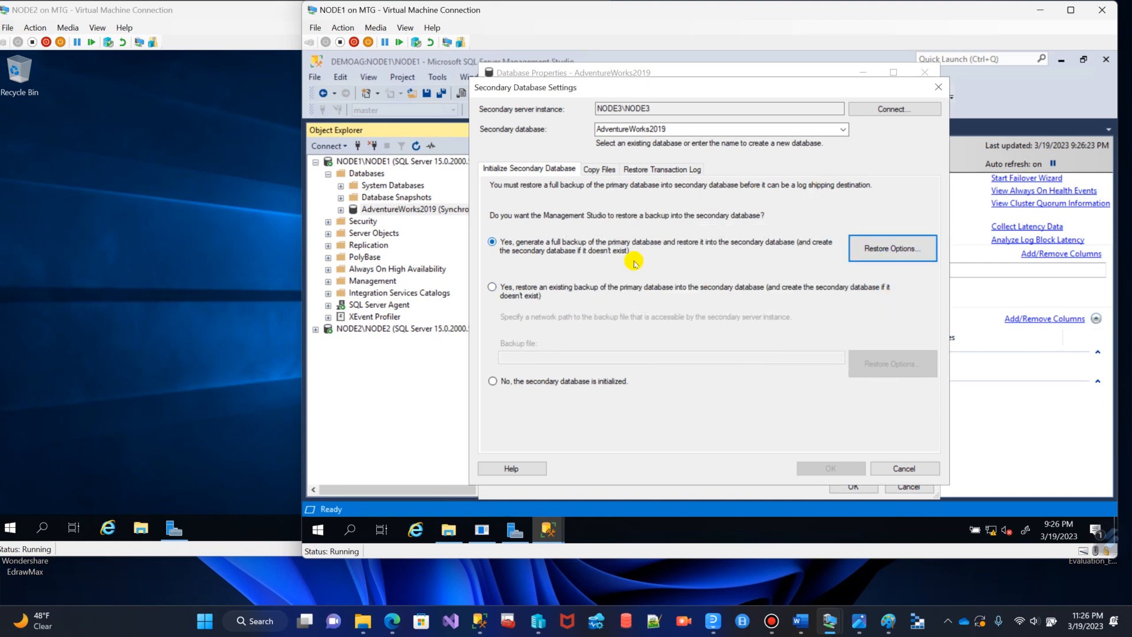
- Open the copy settings for the secondary database, and on NODE3 copy the path of the BACKUP folder on the BACKUP drive
click(599, 171)
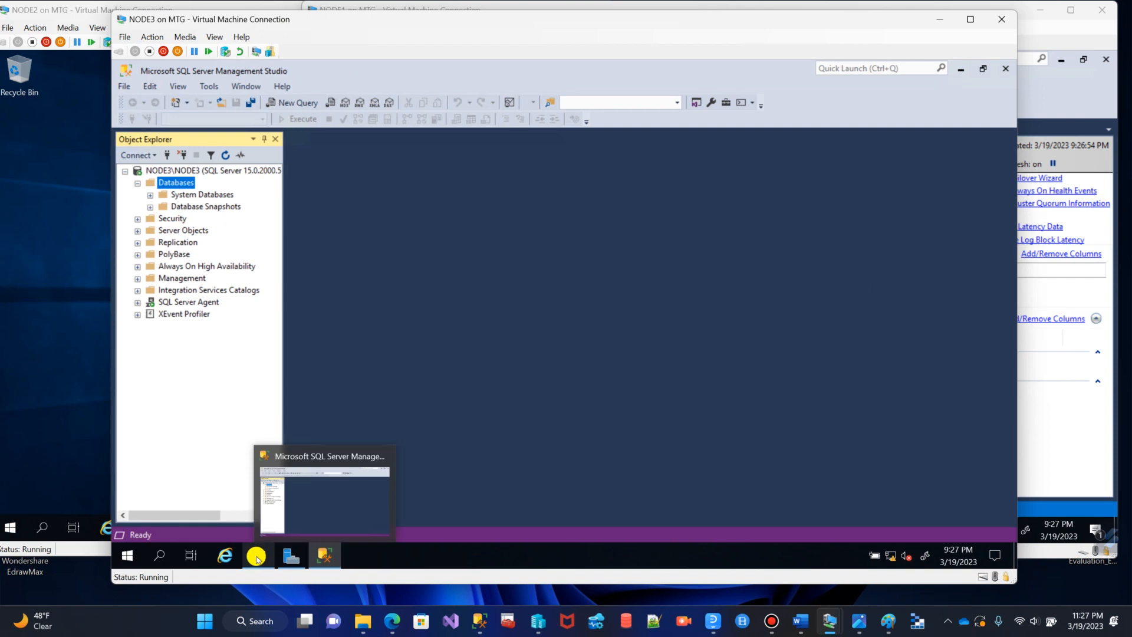
click(258, 556)
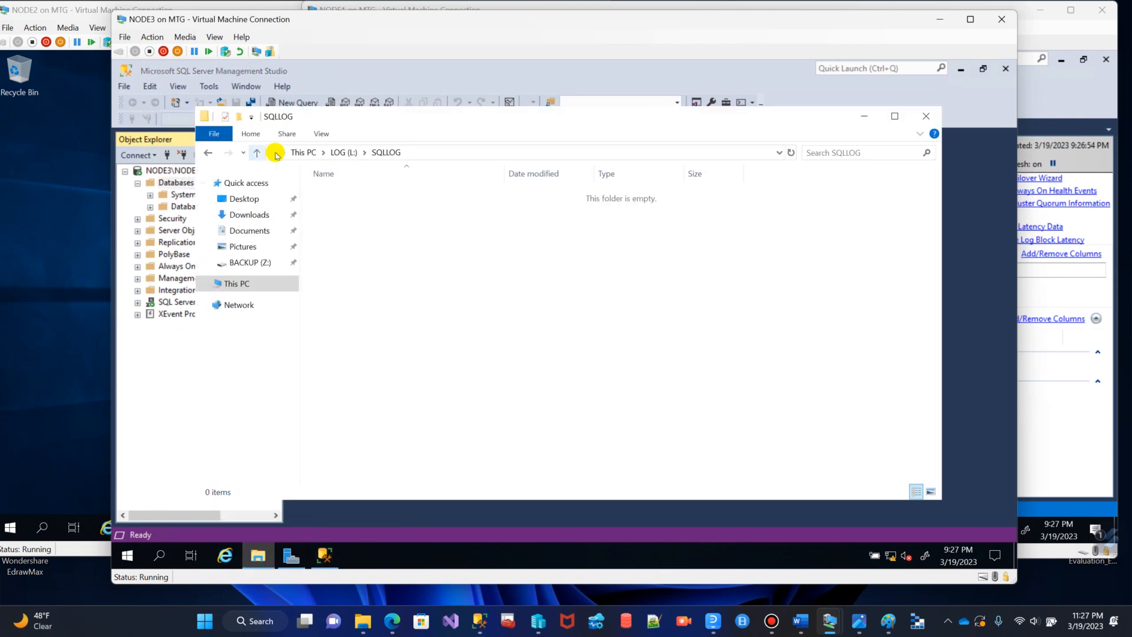
click(254, 152)
click(257, 154)
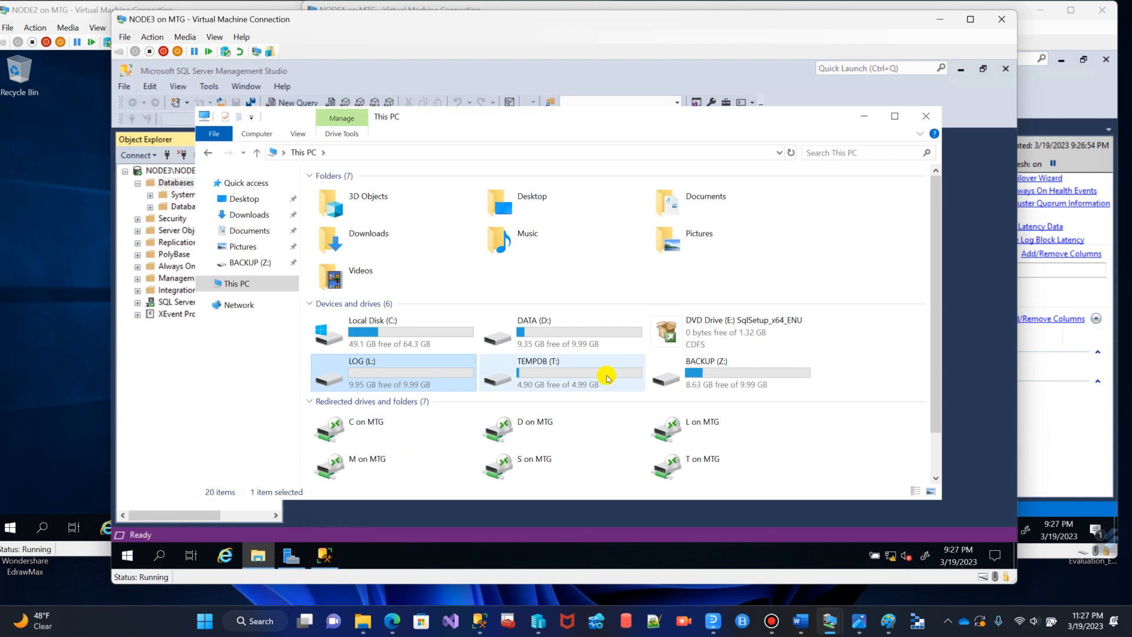
double_click(693, 375)
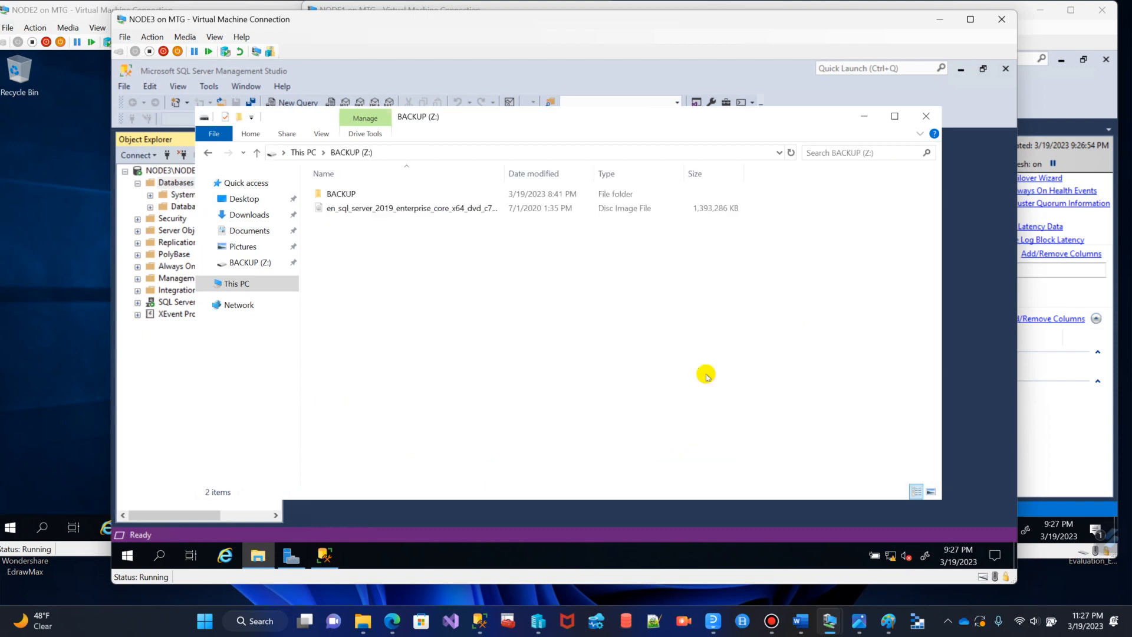
double_click(349, 200)
click(594, 326)
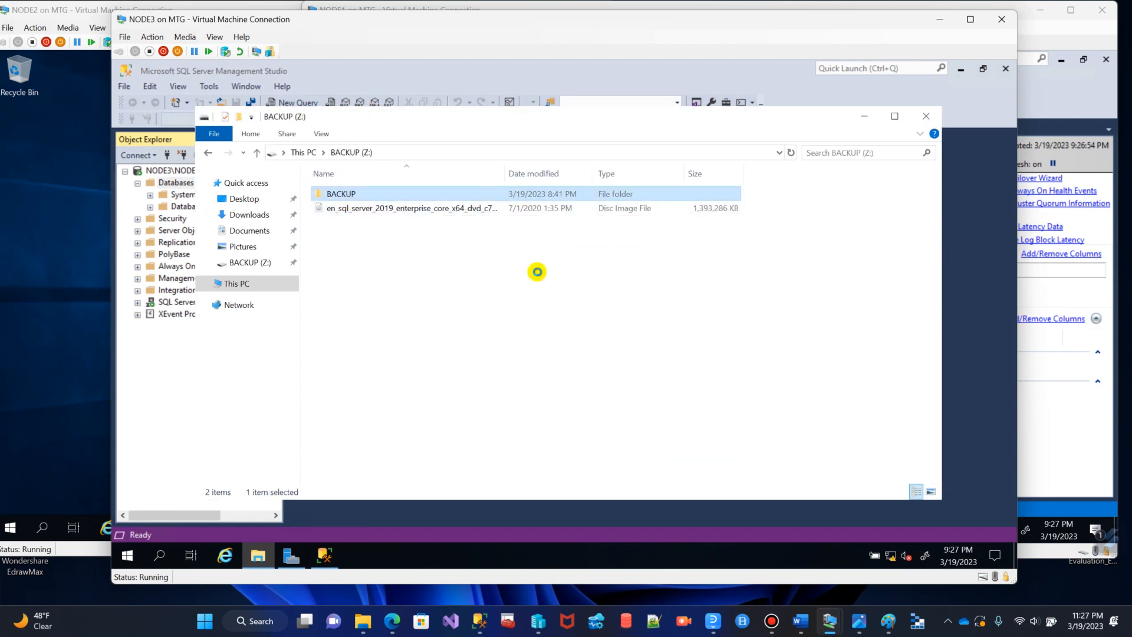
click(484, 152)
key(ctrl+c)
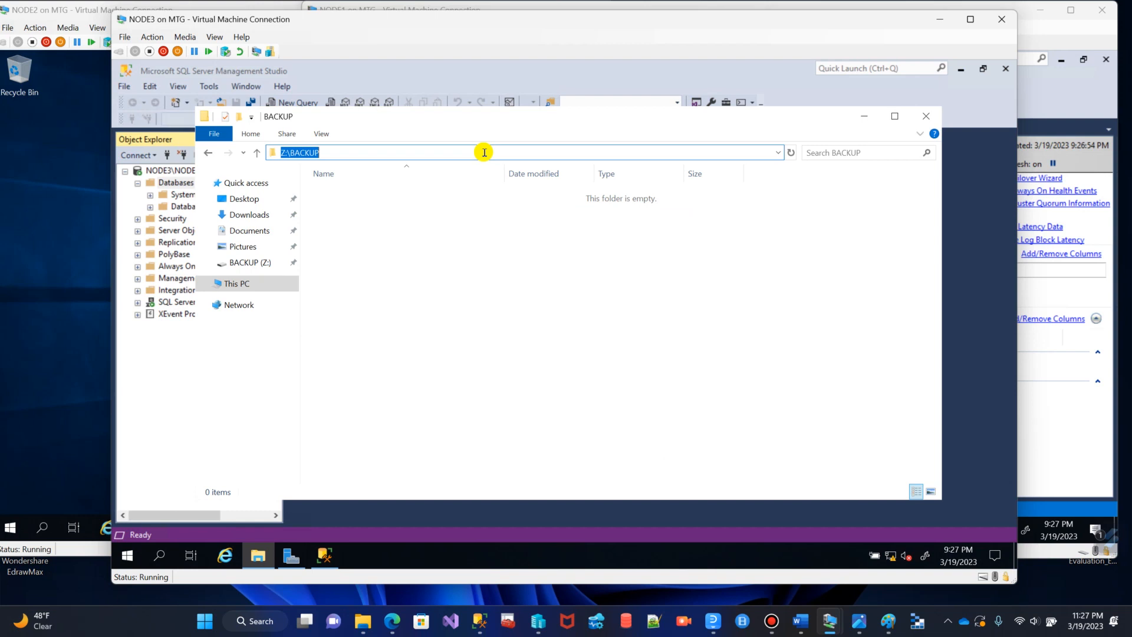
click(940, 20)
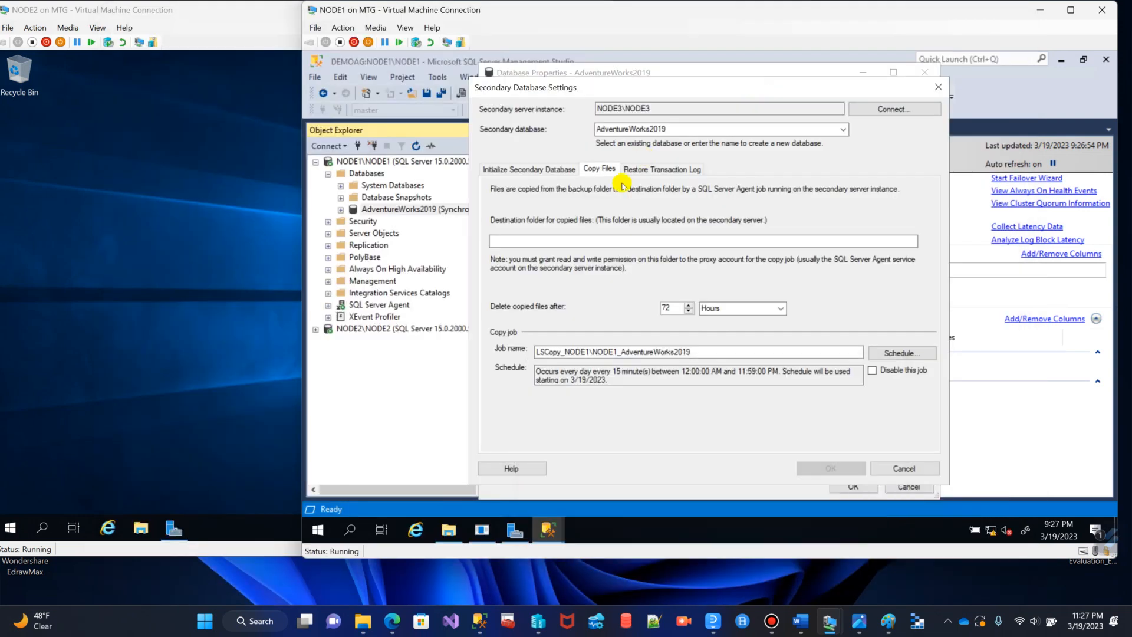
- On NODE1, set the destination folder for copied files to Z:\BACKUP and recheck the secondary database initialization settings
click(557, 242)
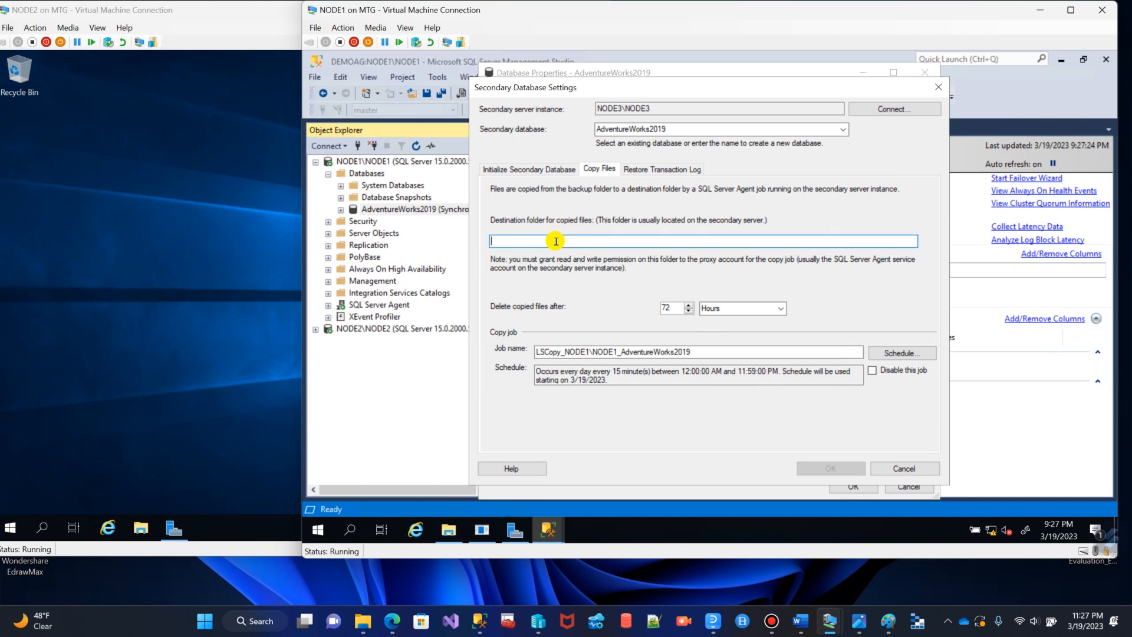
key(ctrl+v)
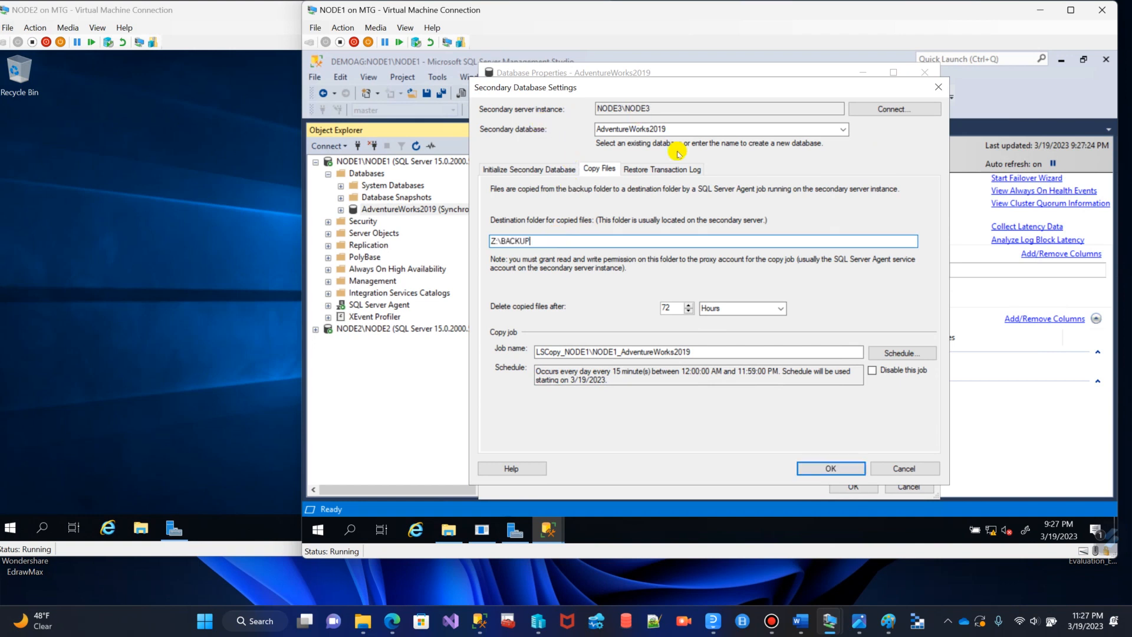
click(529, 171)
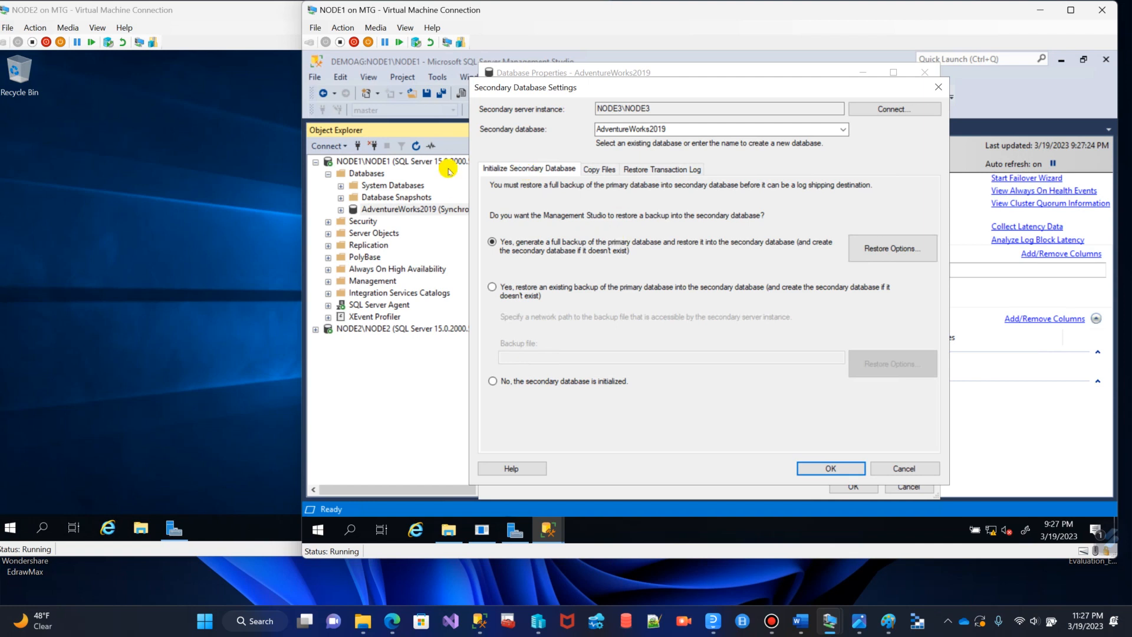
click(597, 171)
click(544, 242)
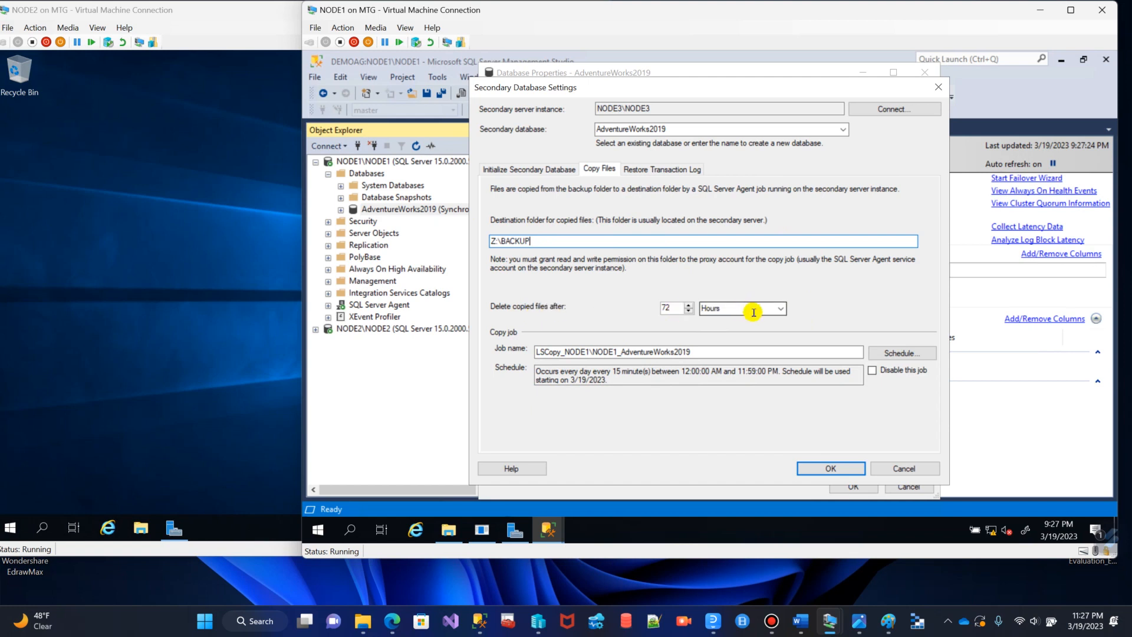
- Set the copied log backup files to be deleted after 3 days
click(776, 317)
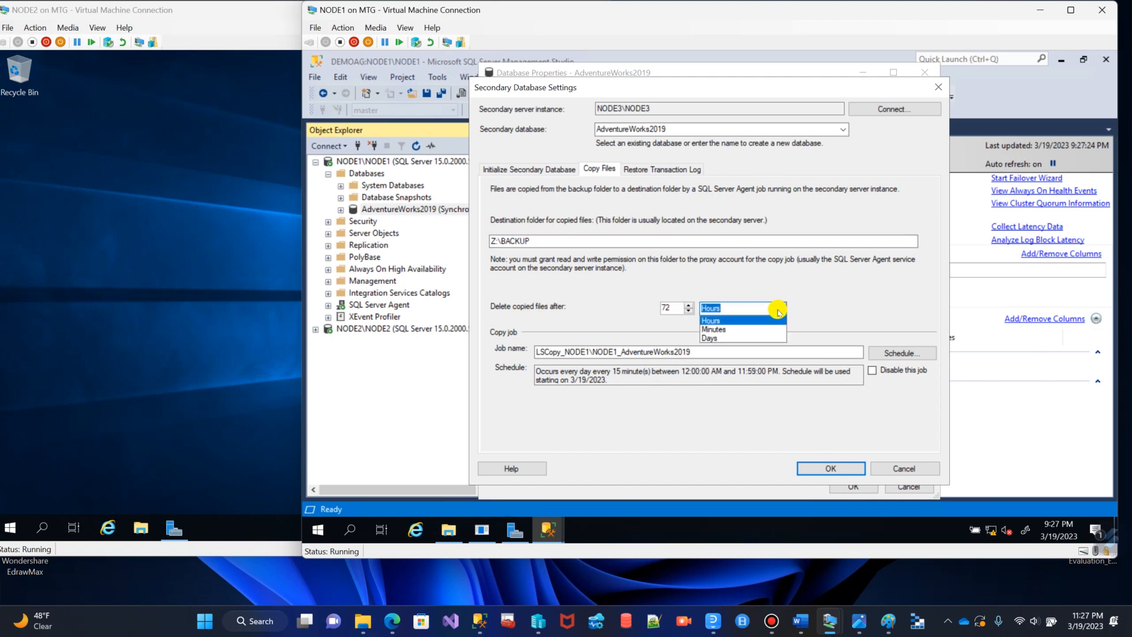
click(719, 335)
double_click(677, 306)
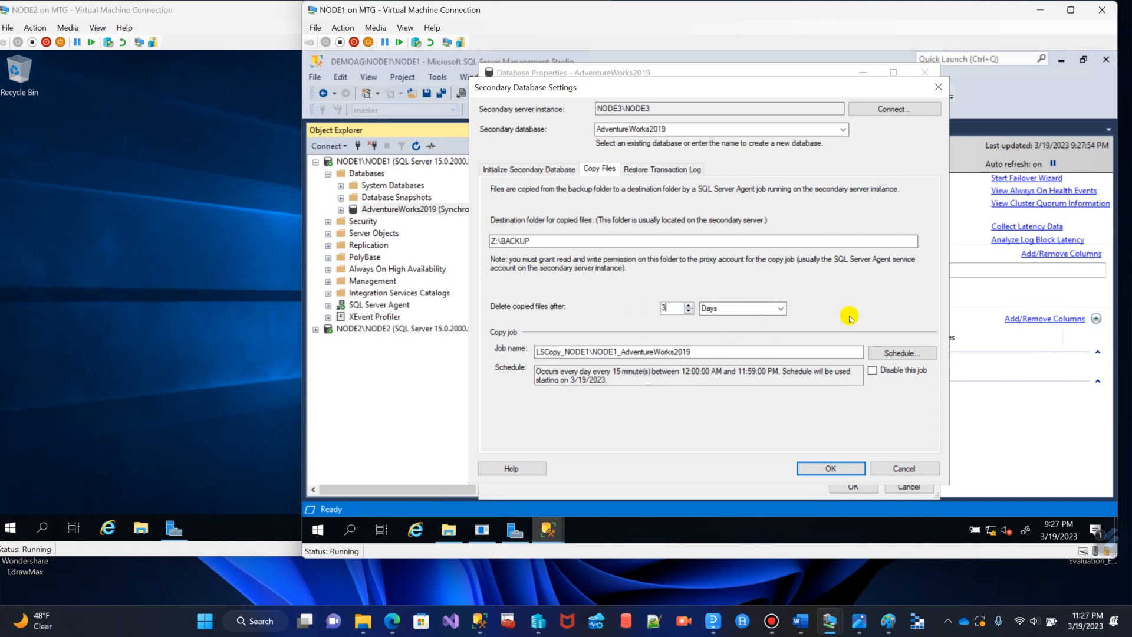
- Examine the parts of the copy job's name, including its instance and database names
click(543, 353)
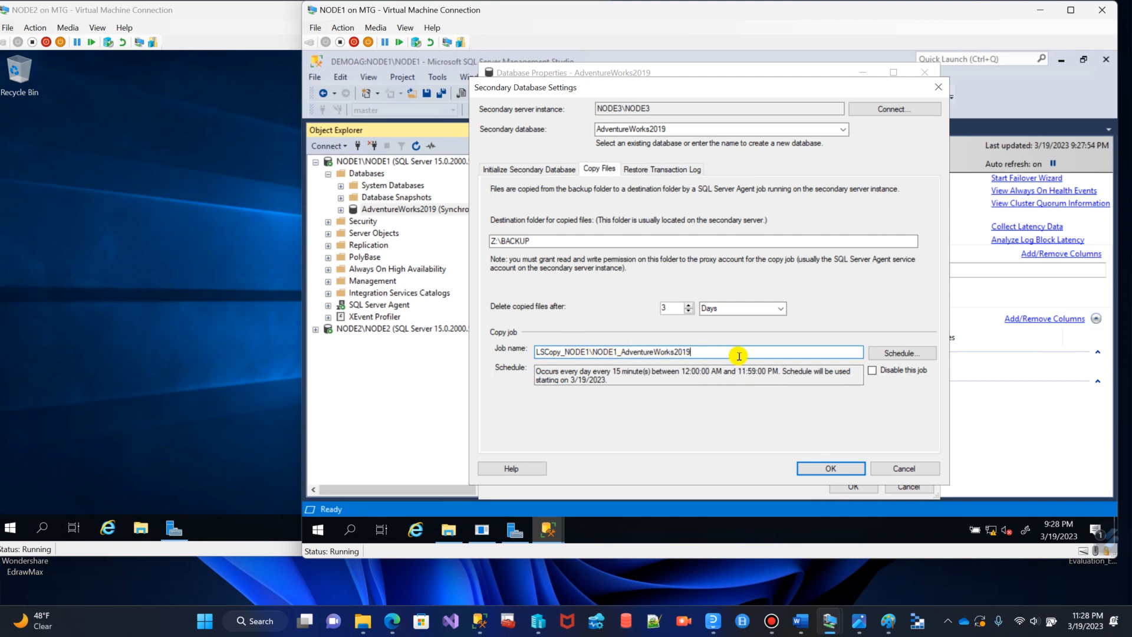
drag(735, 352, 531, 352)
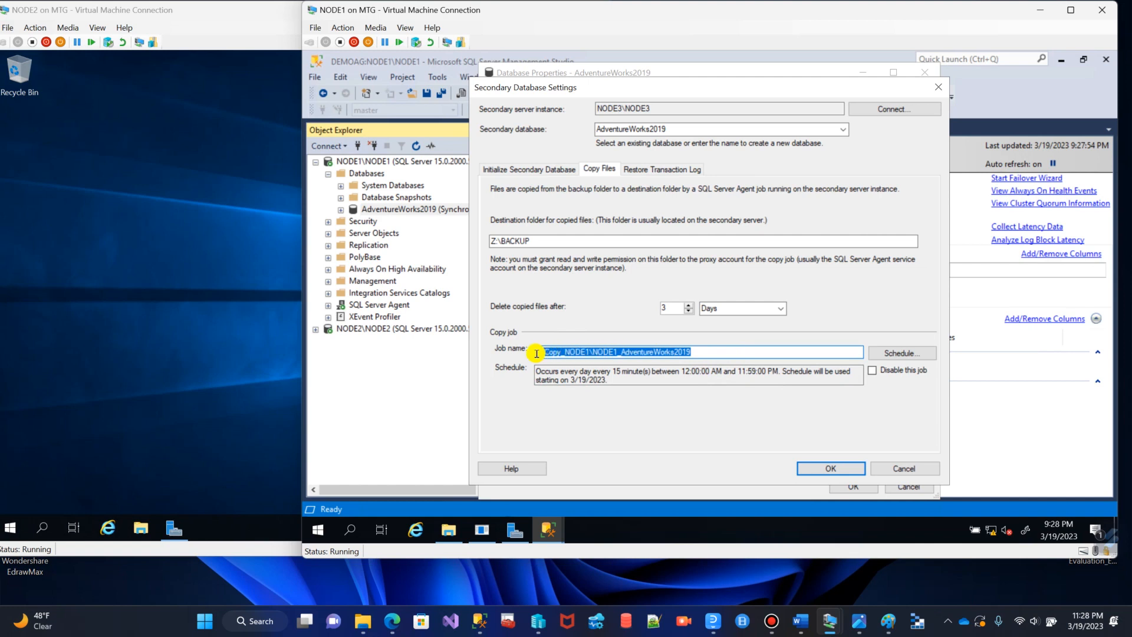
click(704, 354)
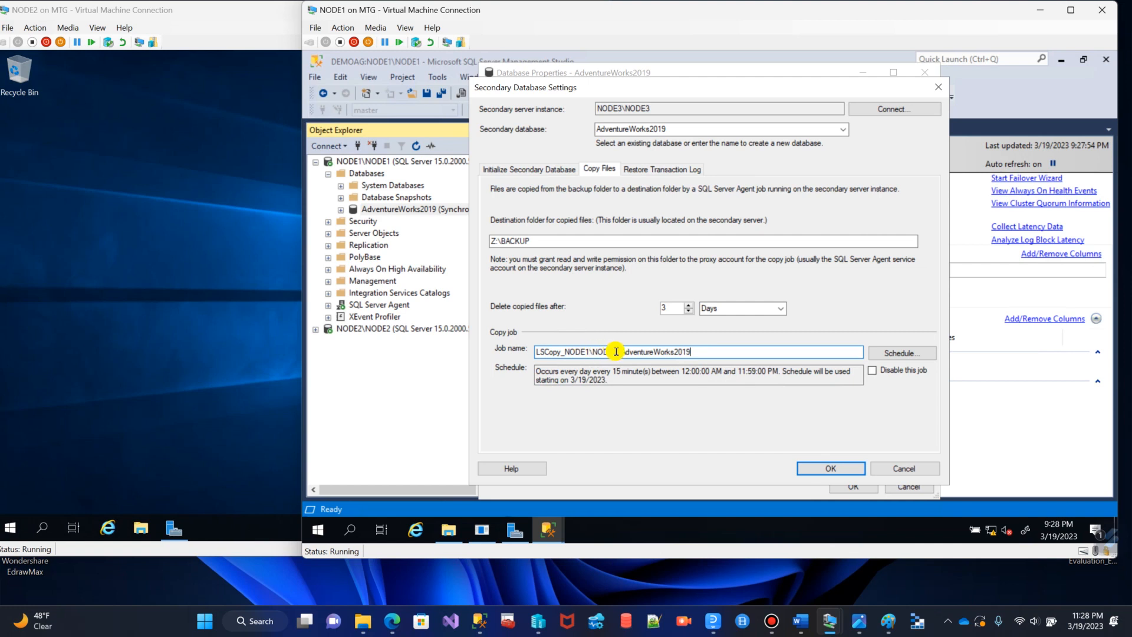
drag(598, 351, 538, 349)
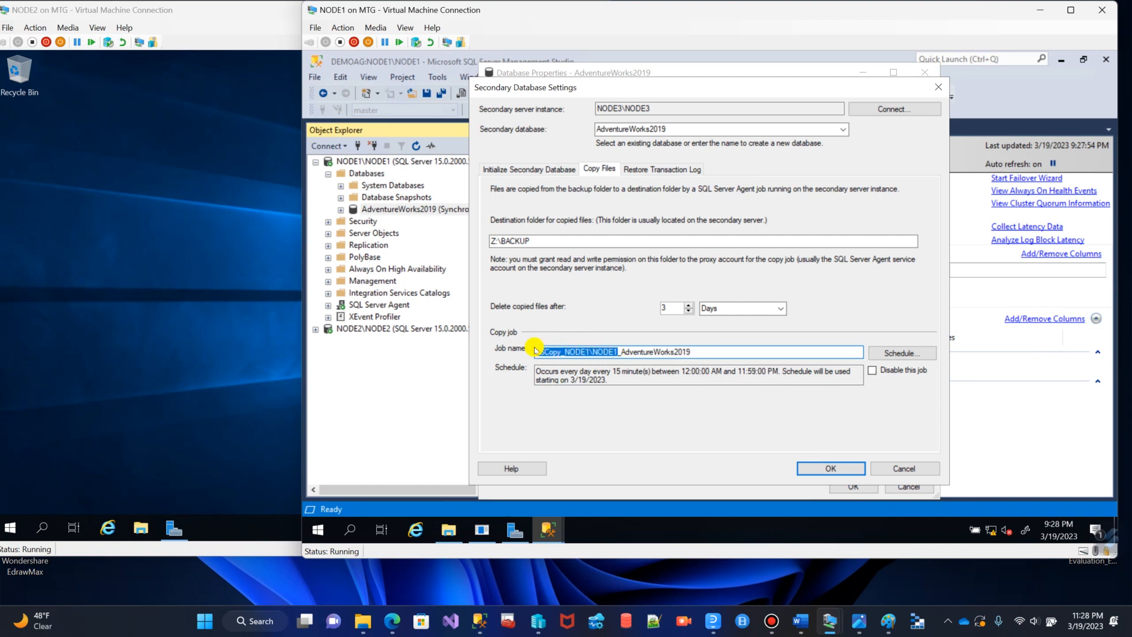
click(710, 353)
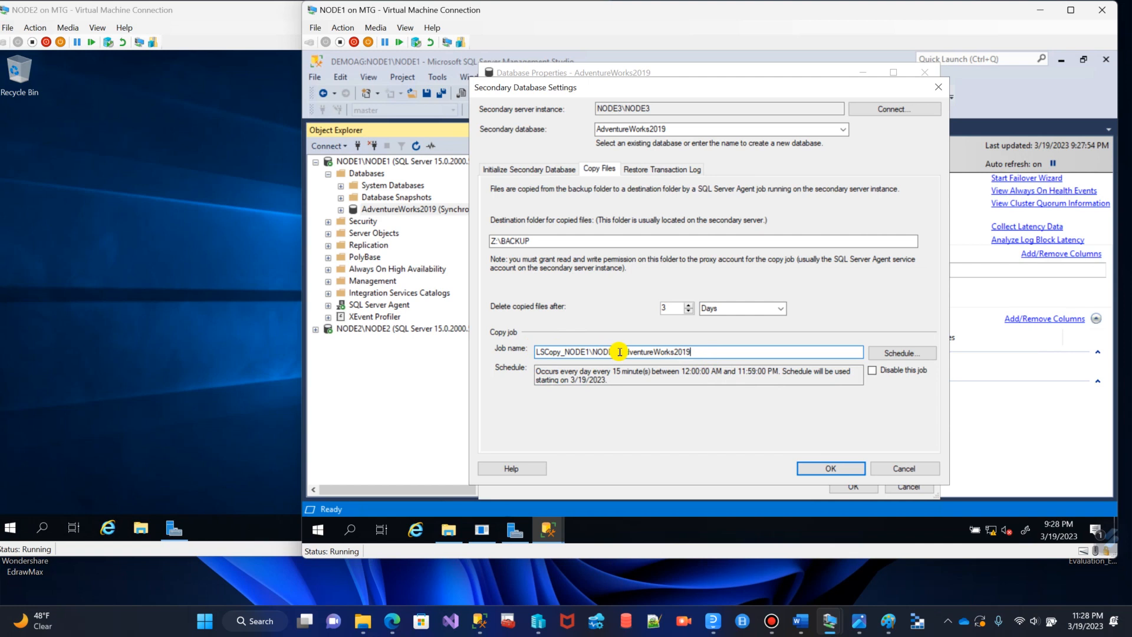
drag(617, 352, 710, 352)
click(710, 353)
- Set log restores to standby mode, disconnecting users during restores, with a 2-minute delay, and confirm the secondary database settings
click(654, 170)
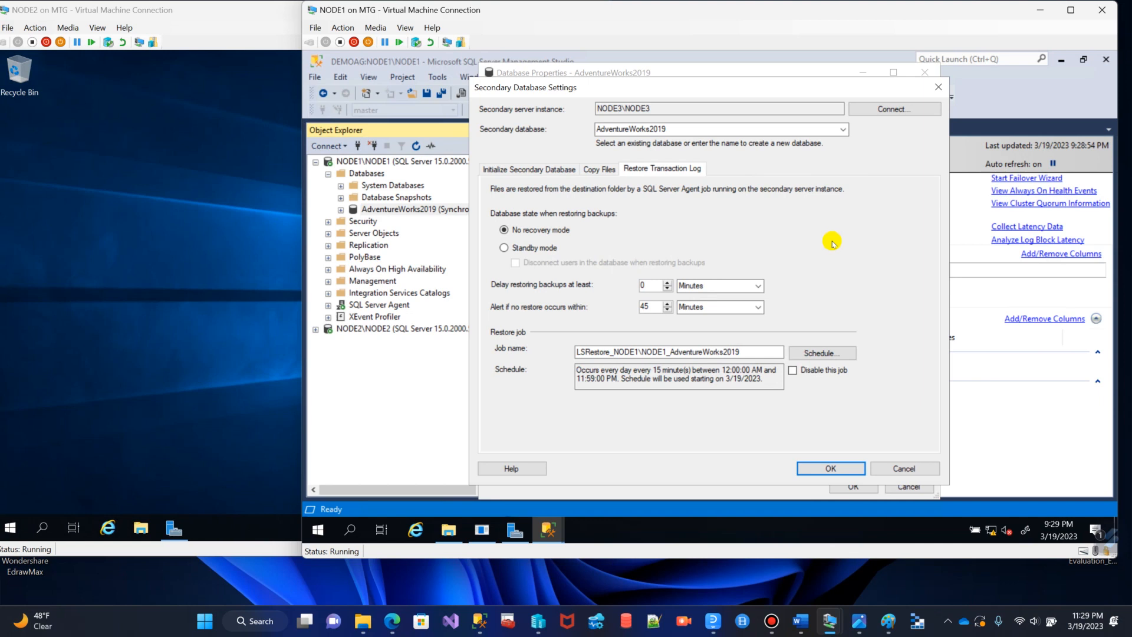
click(505, 249)
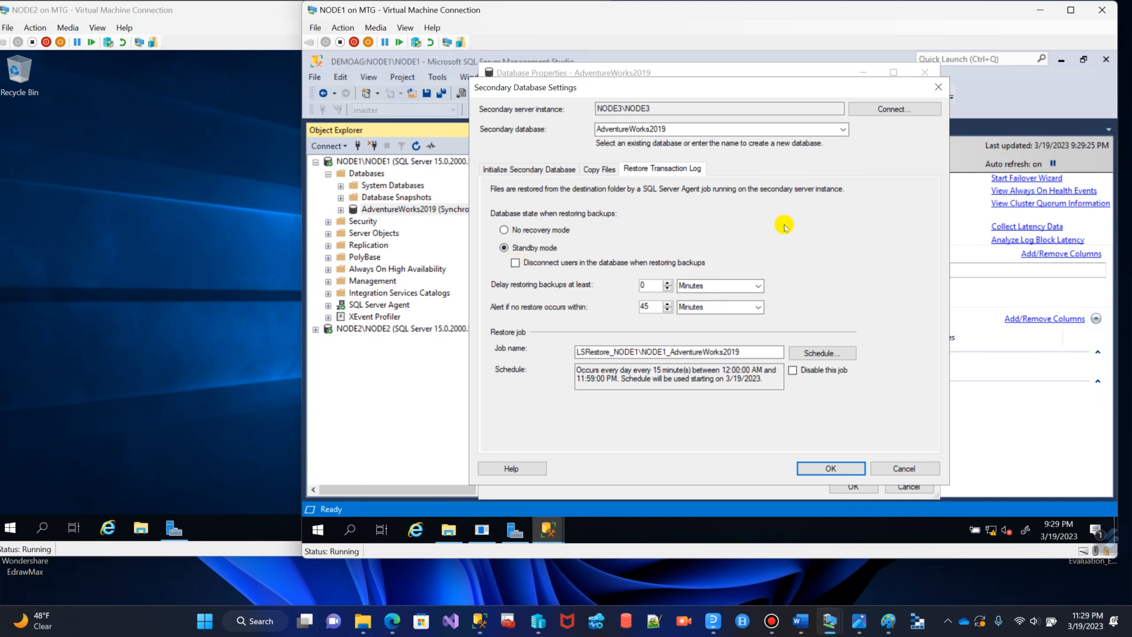
click(515, 263)
drag(656, 286, 619, 287)
text(2)
click(654, 311)
click(836, 470)
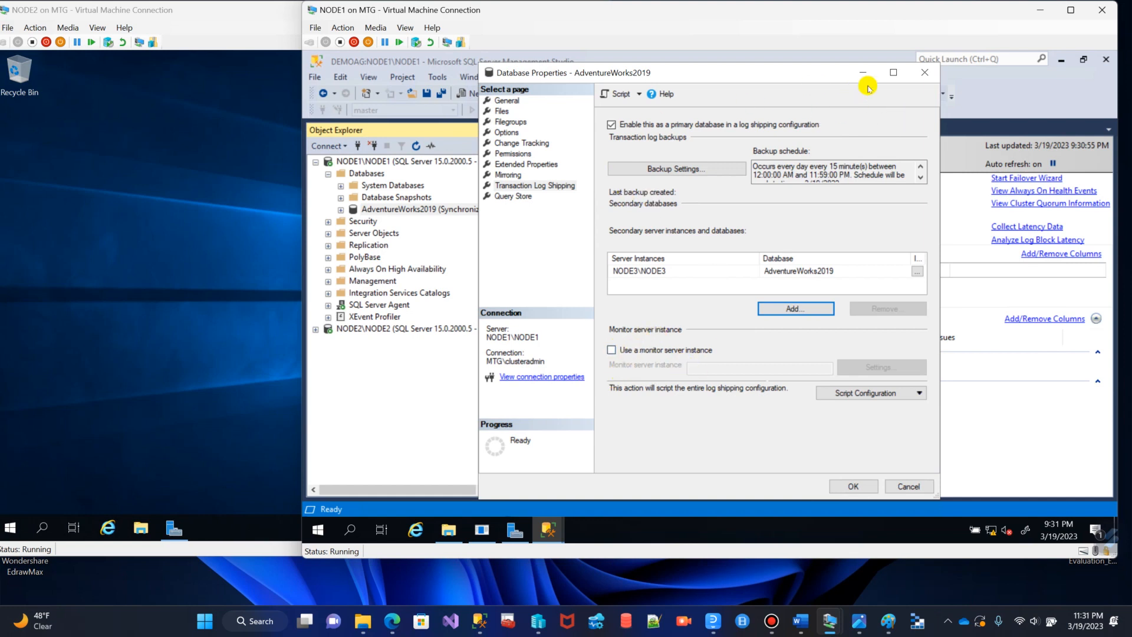
- Script the log shipping configuration to a new query window, then save the configuration and review the completed actions
click(872, 394)
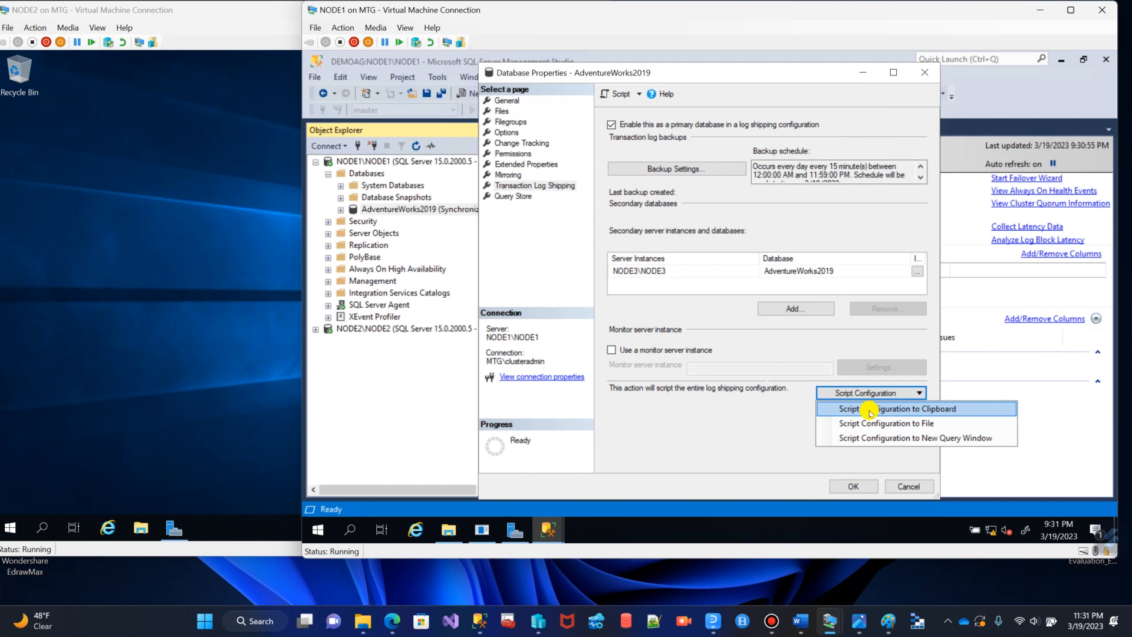
click(879, 439)
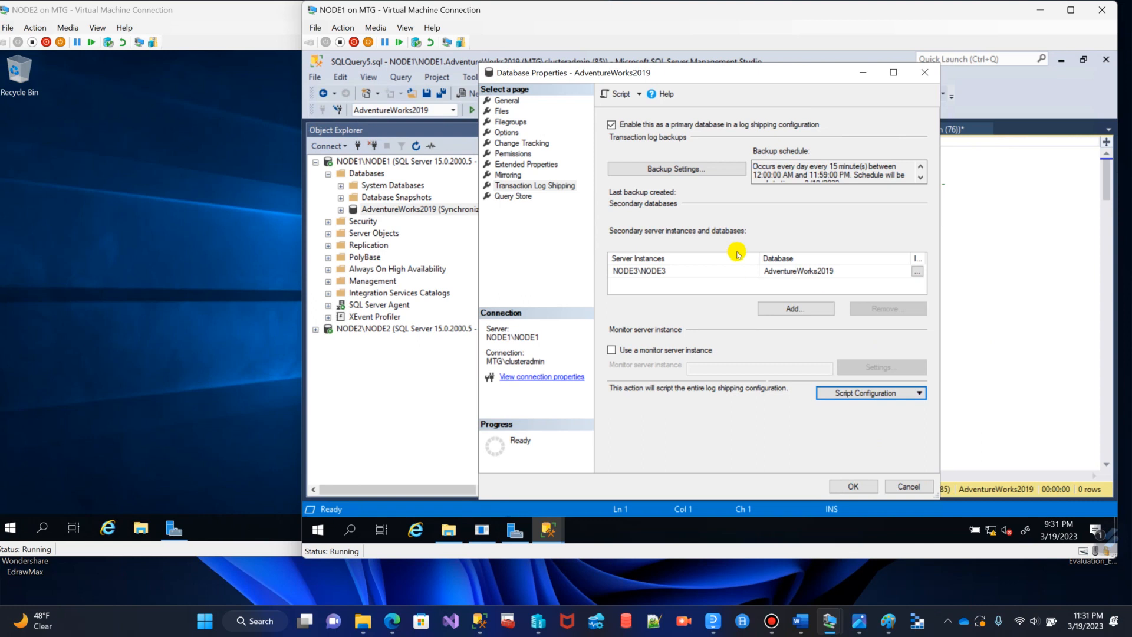
click(854, 486)
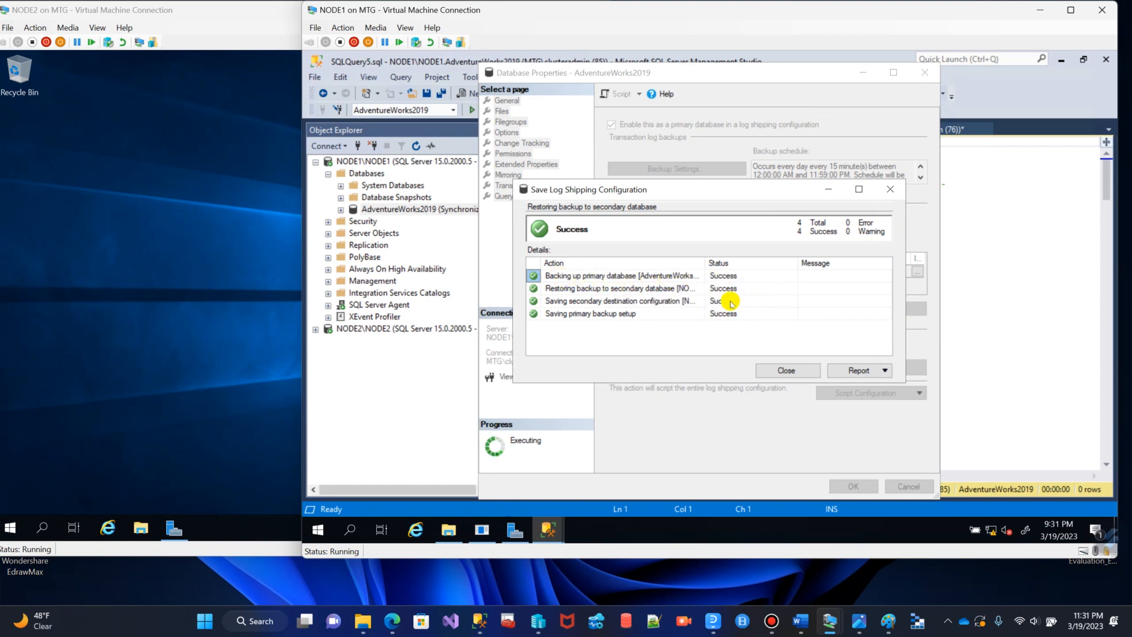
drag(707, 261, 807, 260)
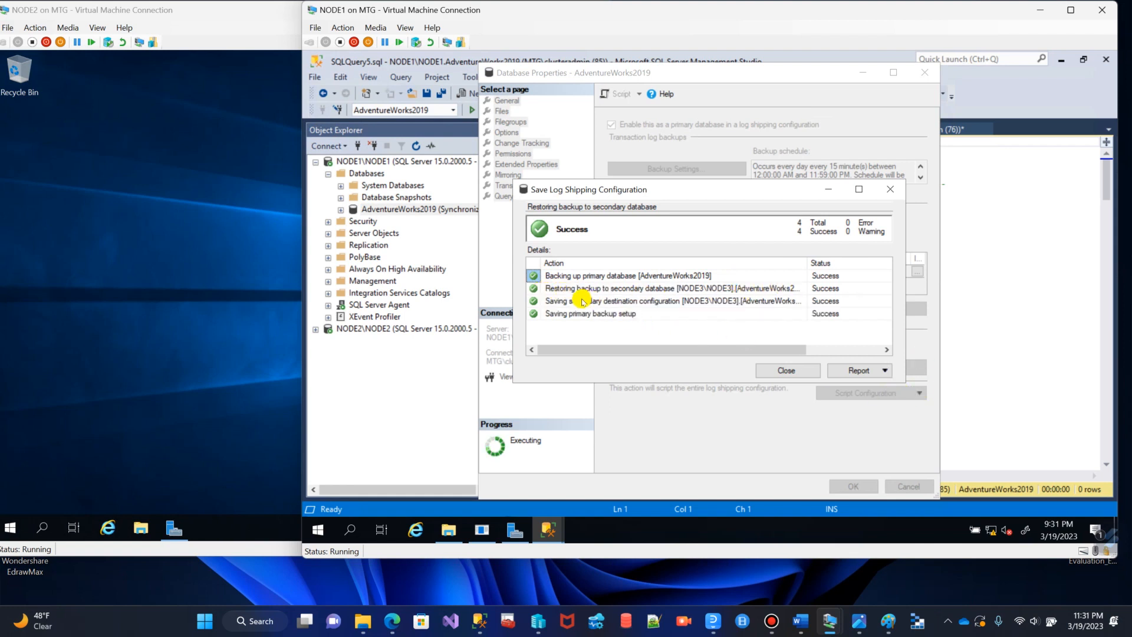
click(788, 371)
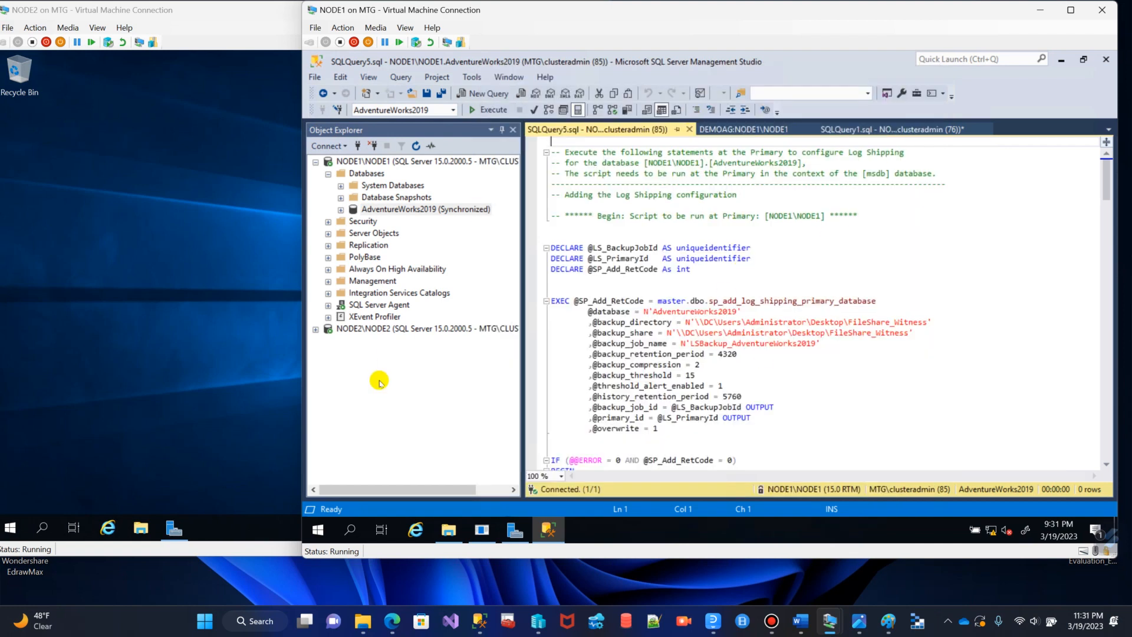
- Switch to the NODE3 virtual machine and refresh its databases to check the state of the AdventureWorks2019 secondary database
mouse_move(830, 622)
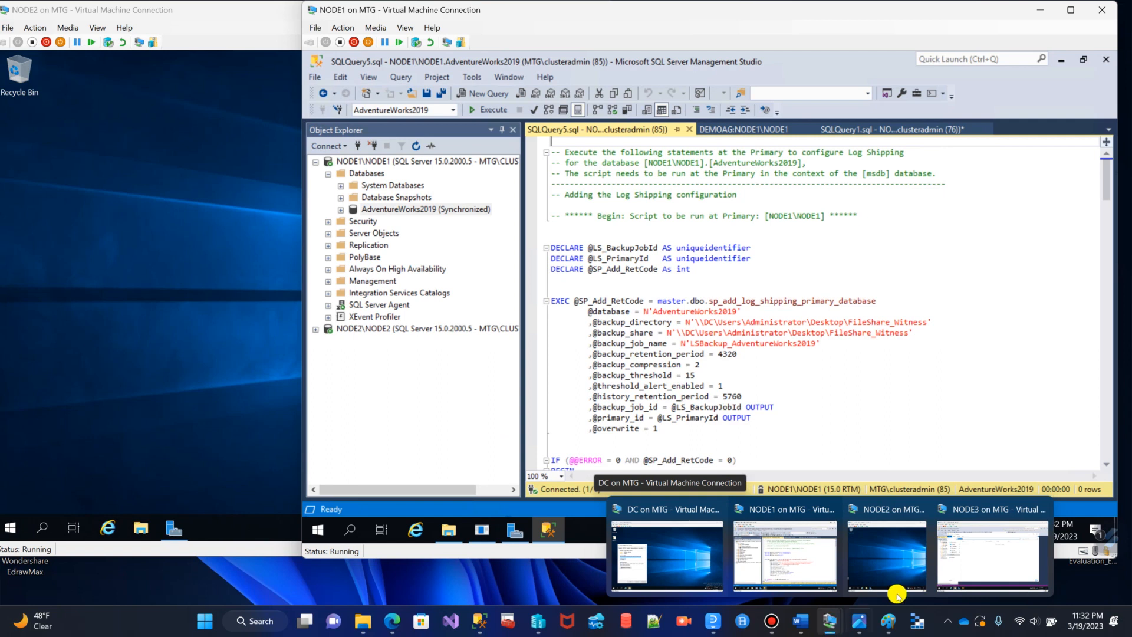
click(997, 566)
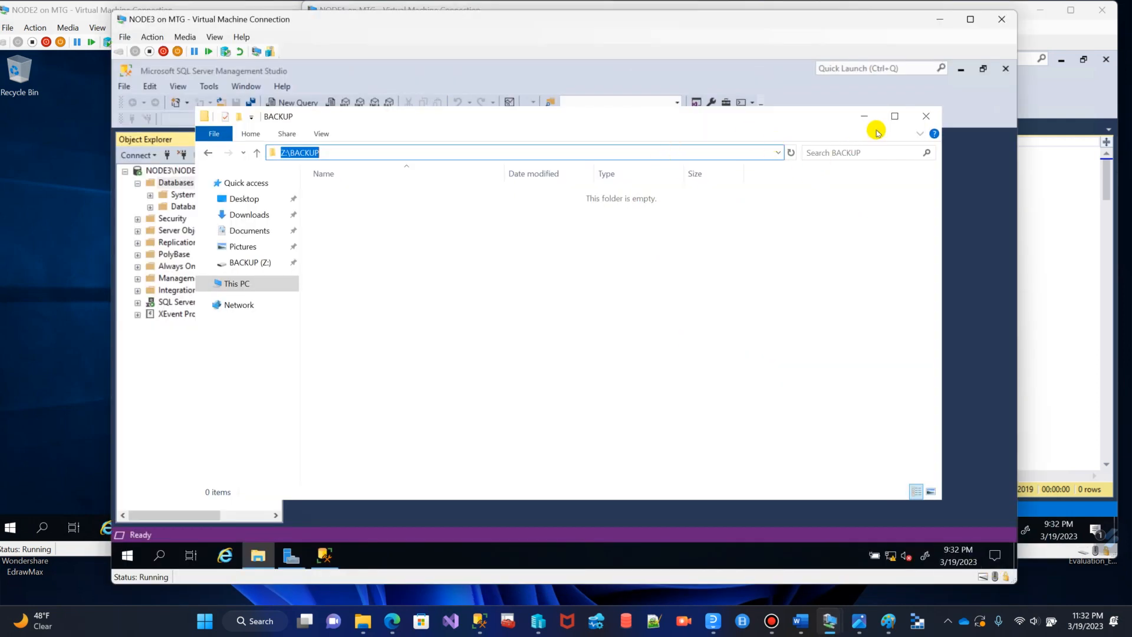
click(864, 117)
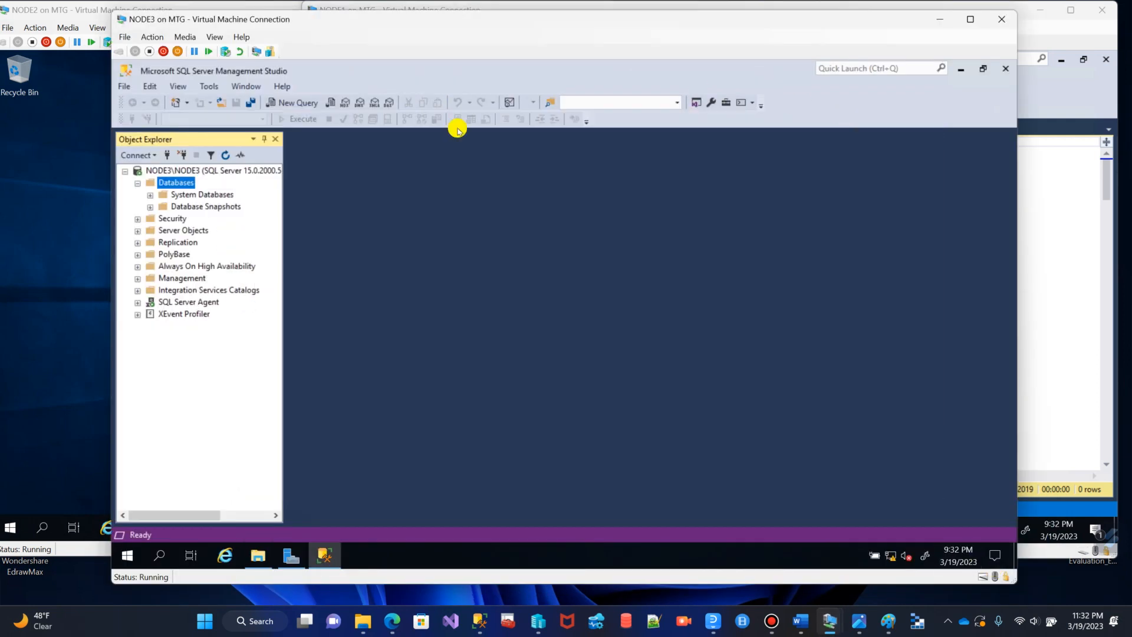
click(225, 155)
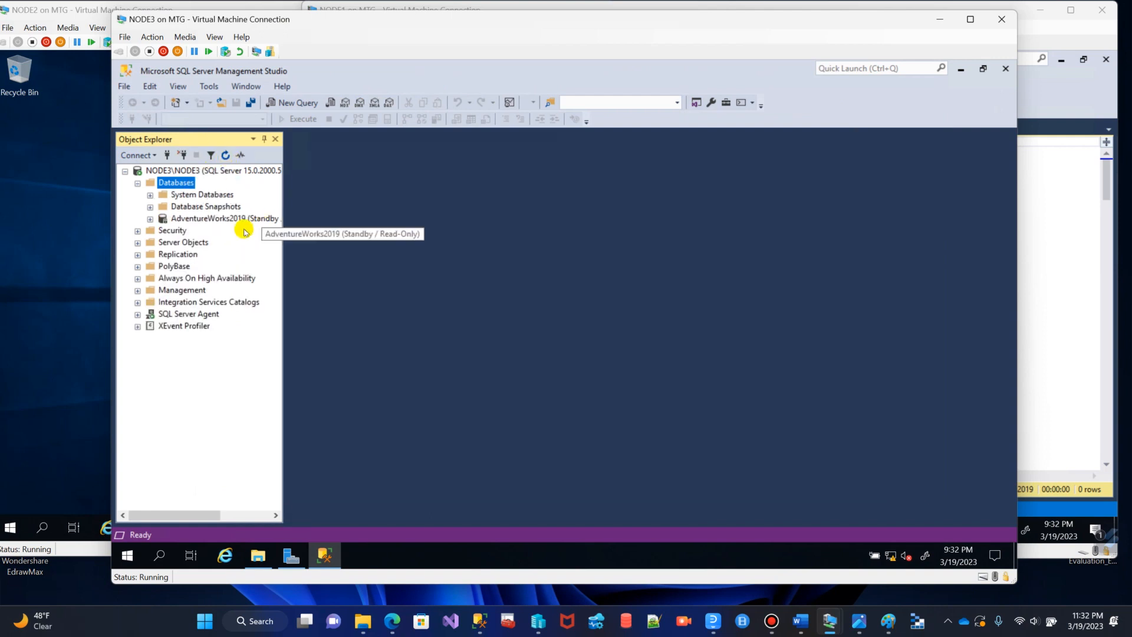
click(202, 219)
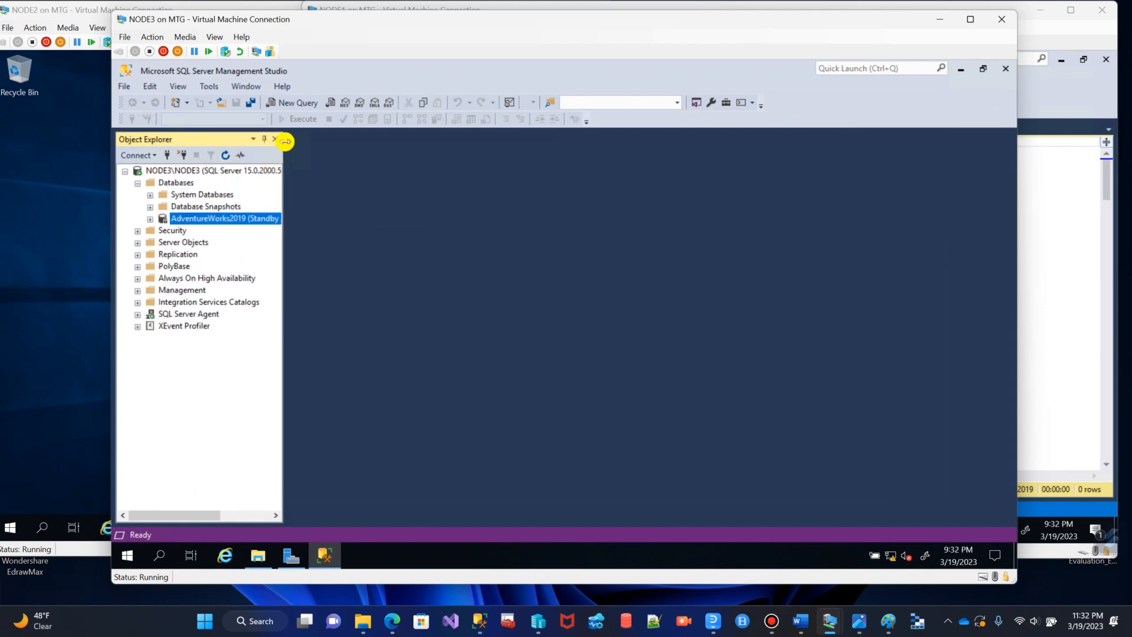
drag(284, 140, 342, 188)
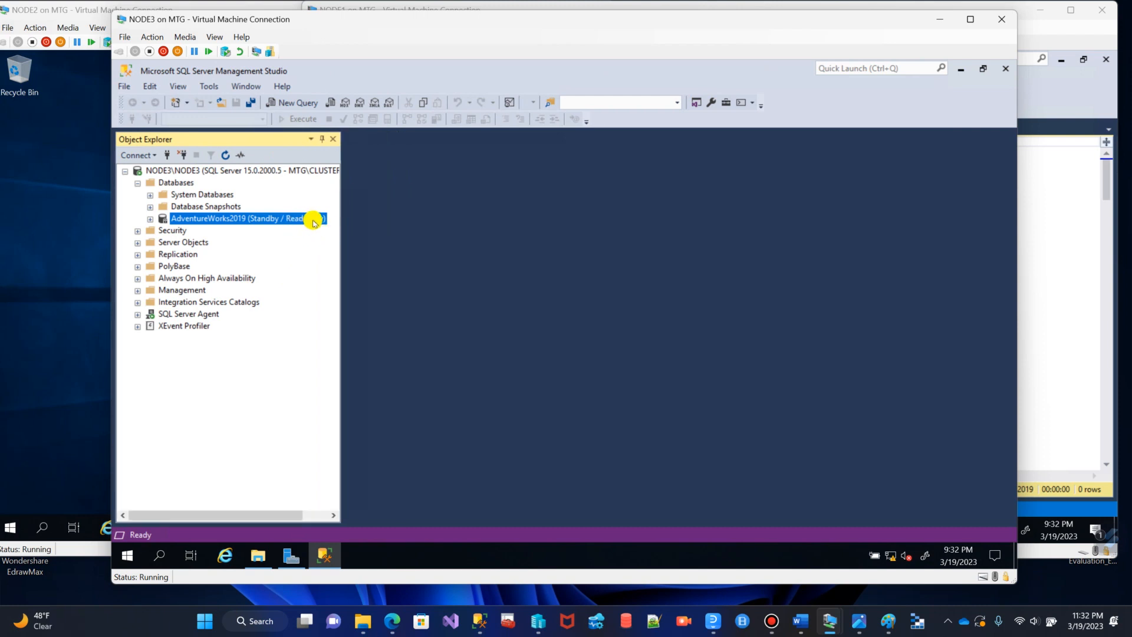
- Inspect the object folders of AdventureWorks2019 on NODE3, then collapse the tree and return to the NODE1 virtual machine
click(151, 219)
click(150, 219)
click(150, 219)
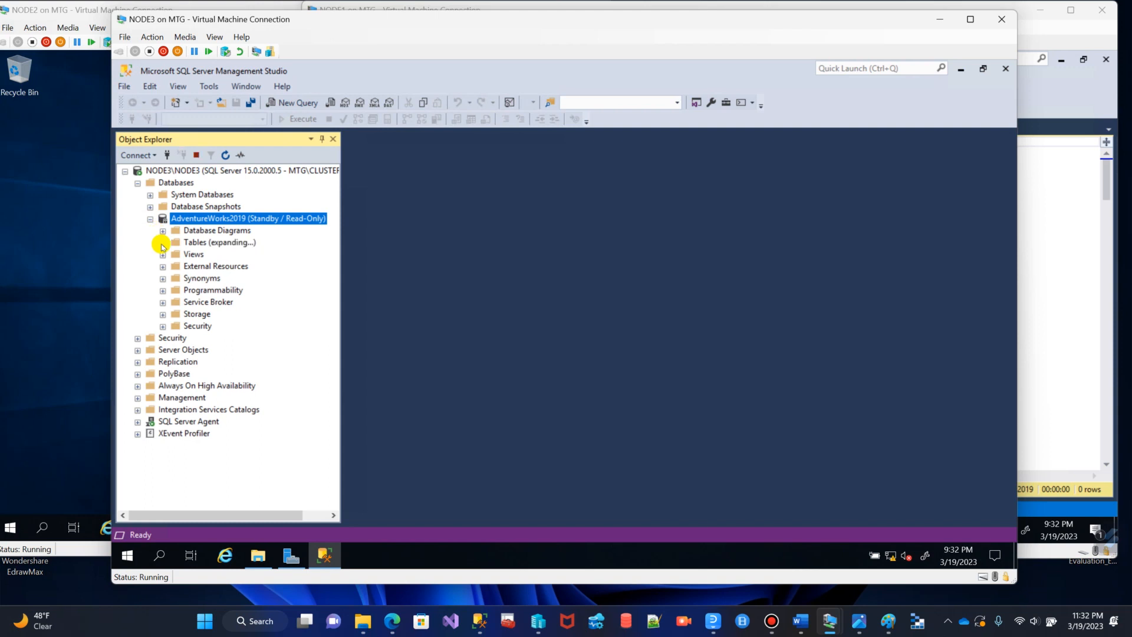
click(162, 172)
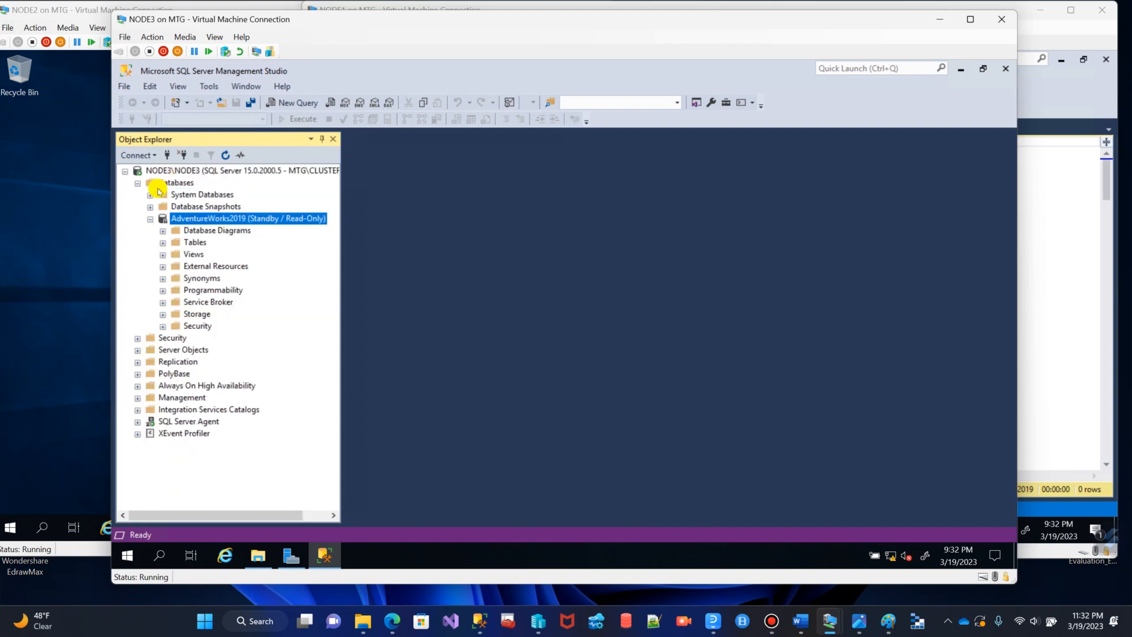
click(150, 219)
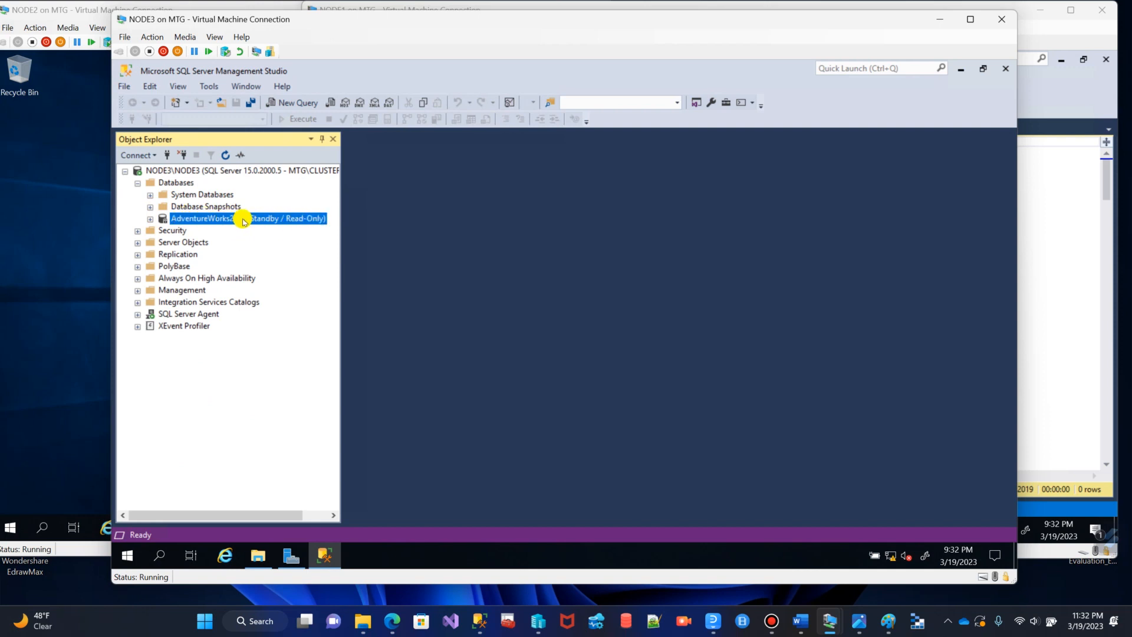
click(137, 184)
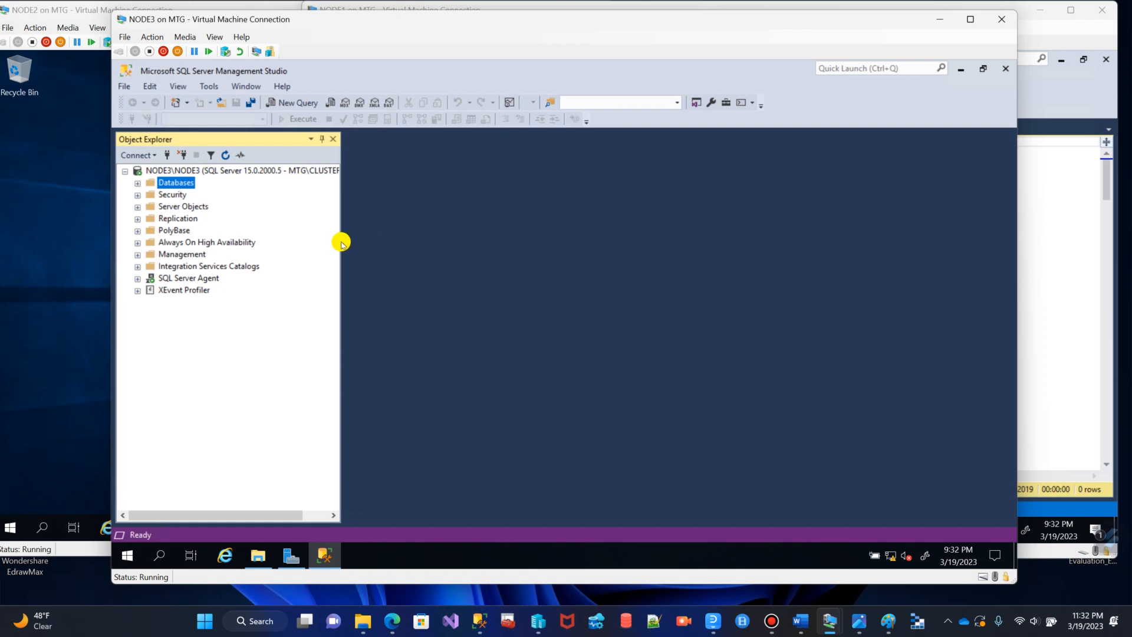
drag(342, 240, 280, 242)
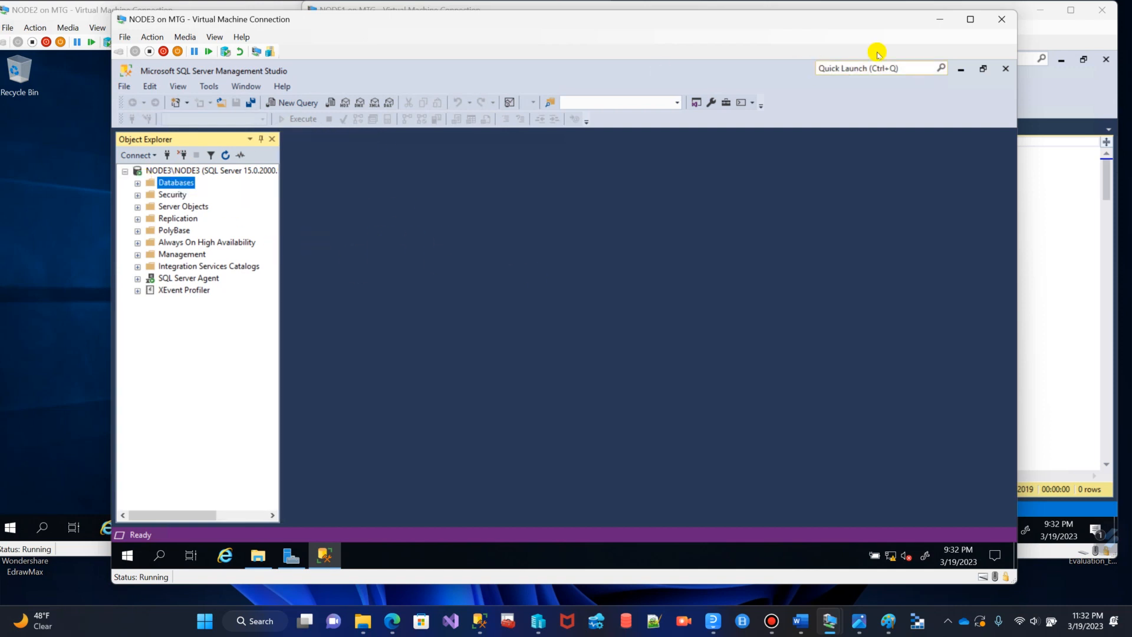
click(937, 21)
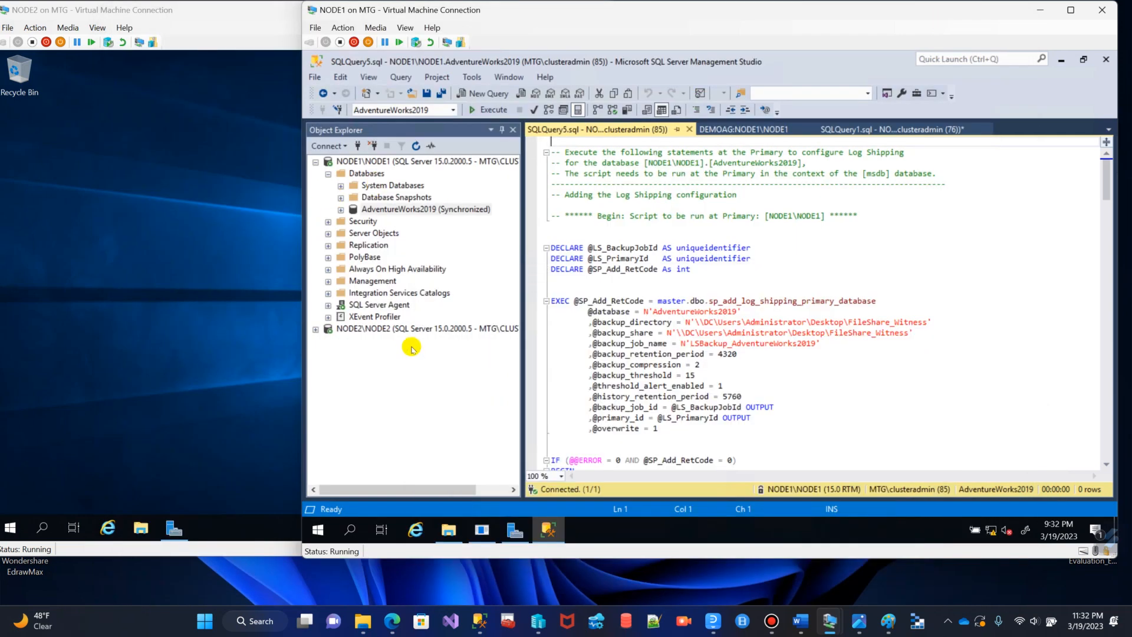
- Collapse the NODE1 tree and connect Object Explorer to the NODE3\NODE3 database engine with Windows Authentication
click(315, 161)
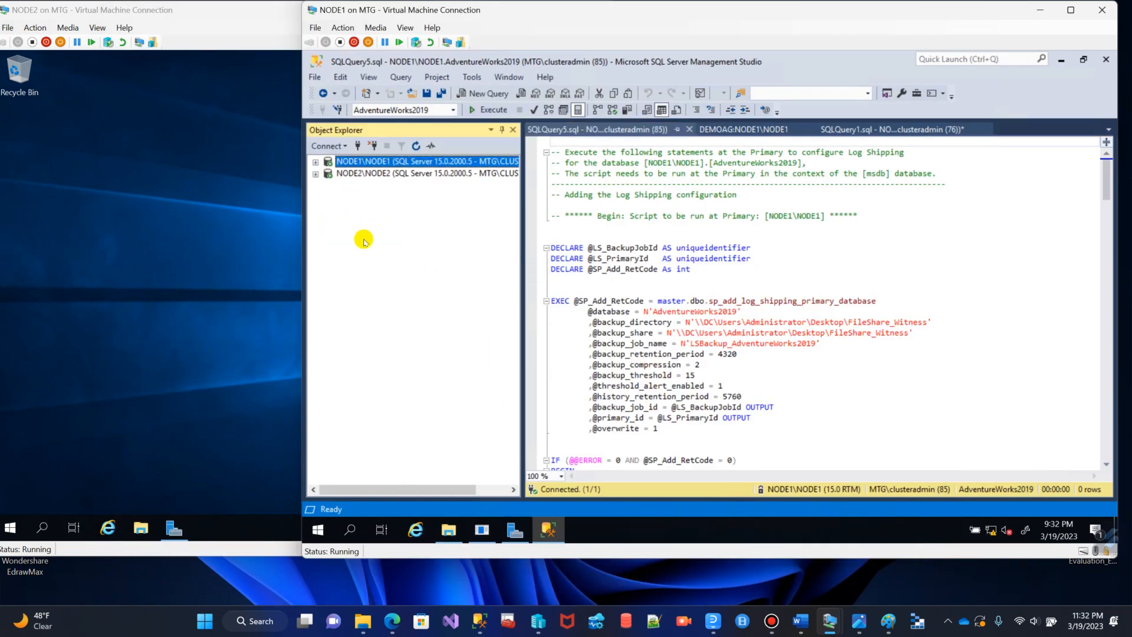
click(357, 147)
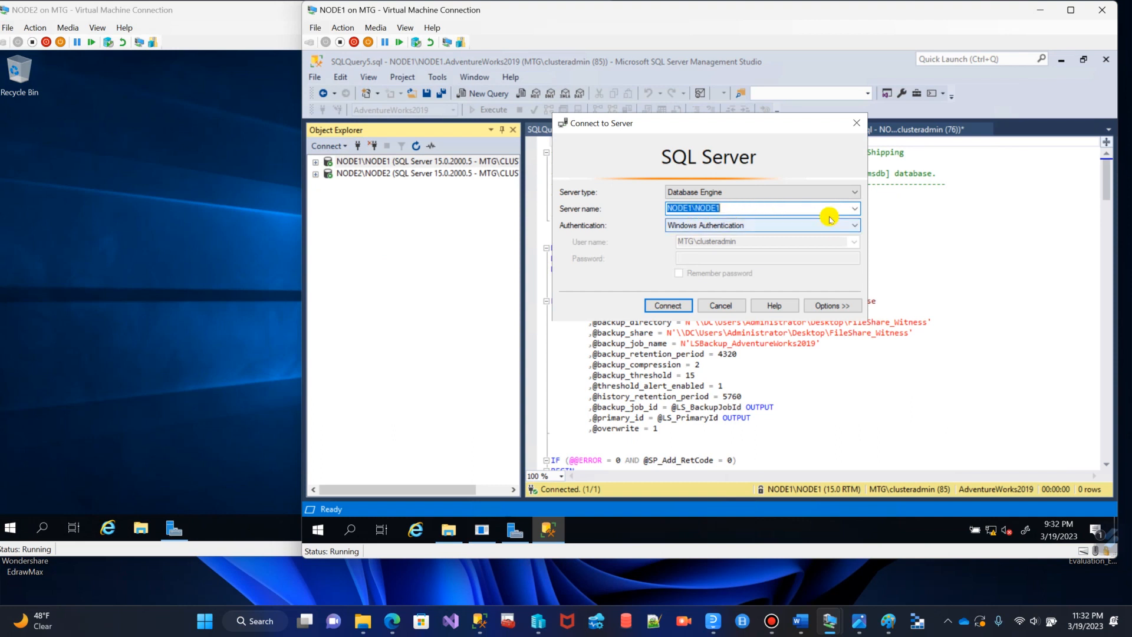
click(854, 209)
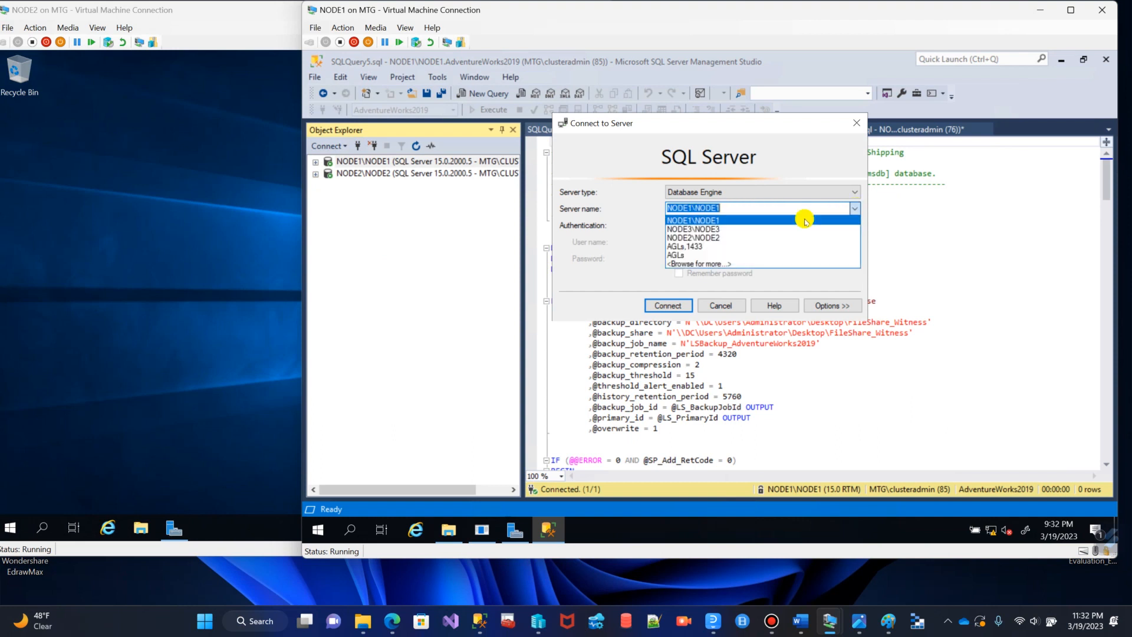
click(723, 228)
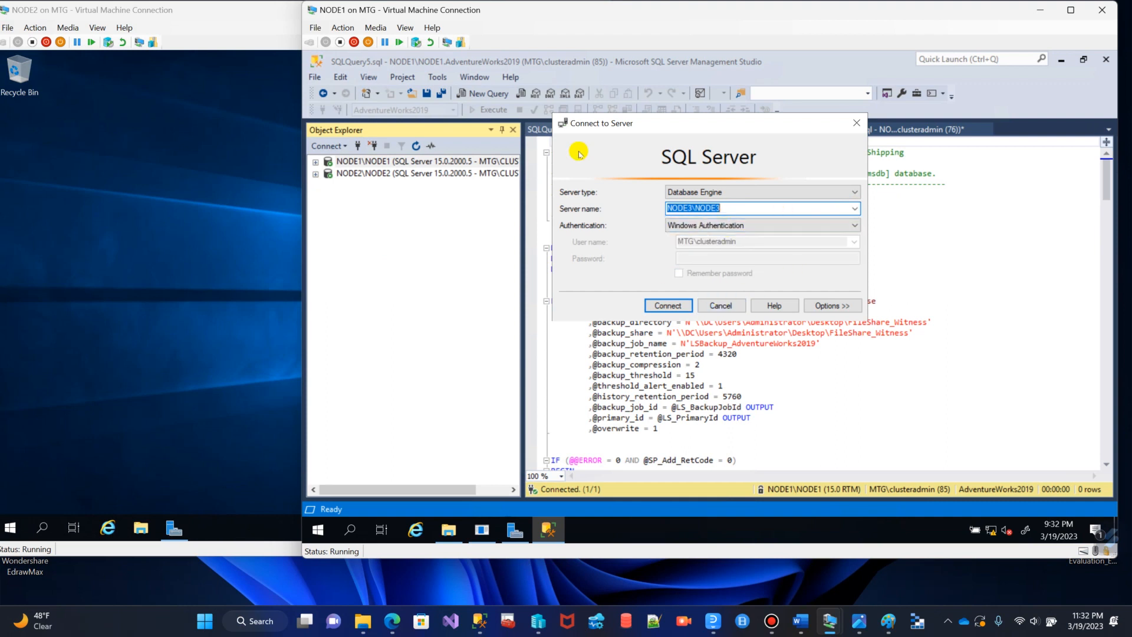
click(667, 302)
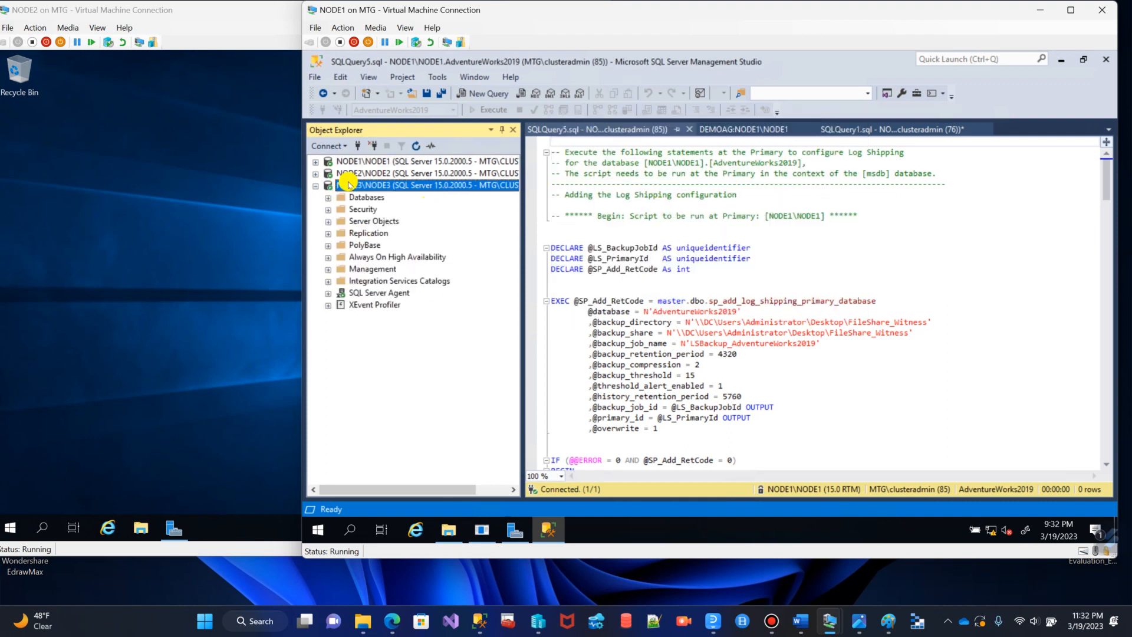
- Check the AdventureWorks2019 database under NODE3\NODE3, then collapse the server and widen Object Explorer to read the full server names
click(316, 186)
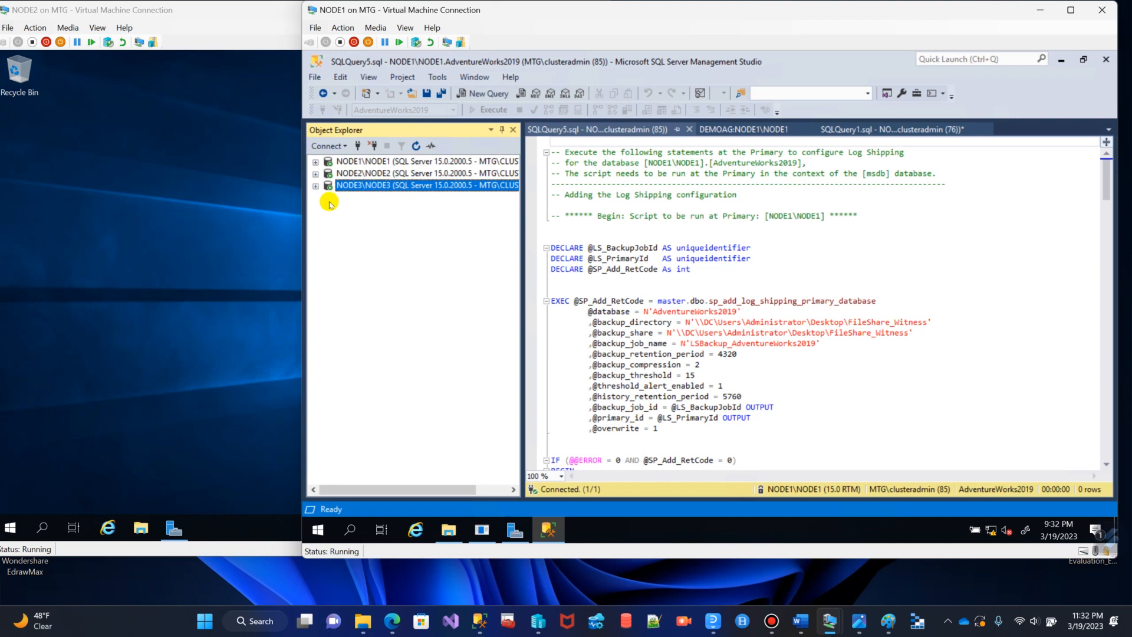
click(317, 187)
click(329, 198)
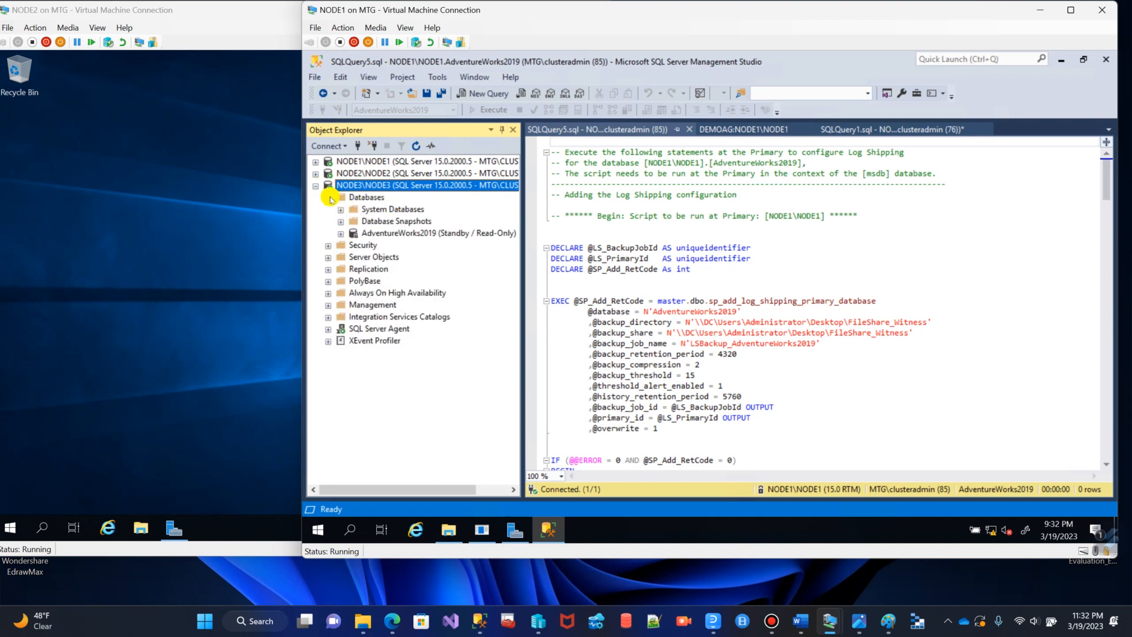
click(437, 234)
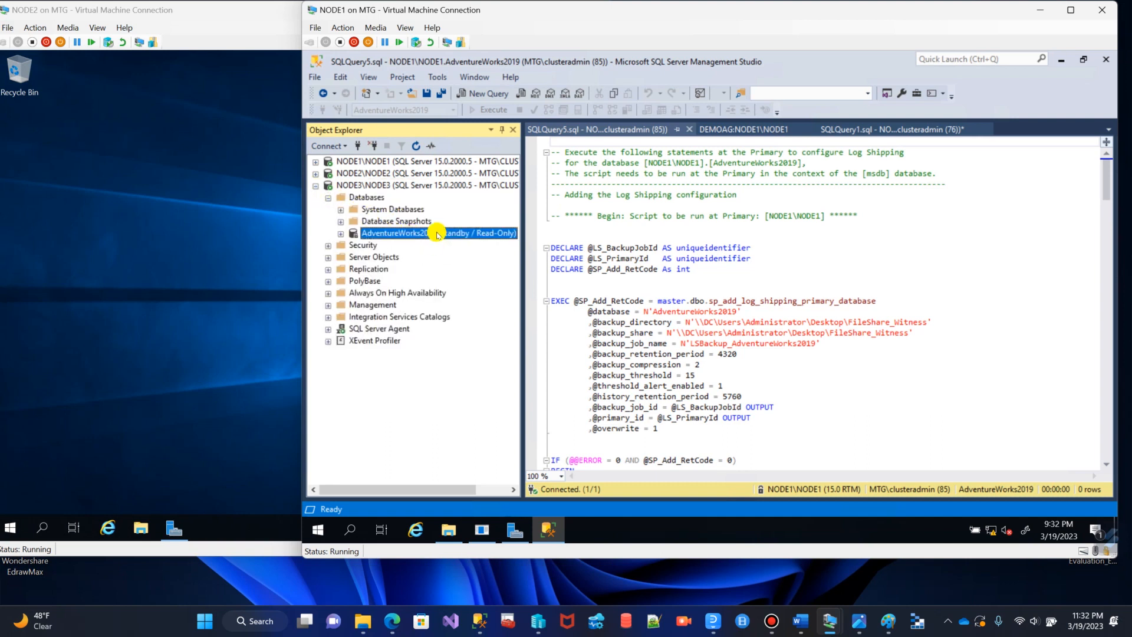
click(316, 185)
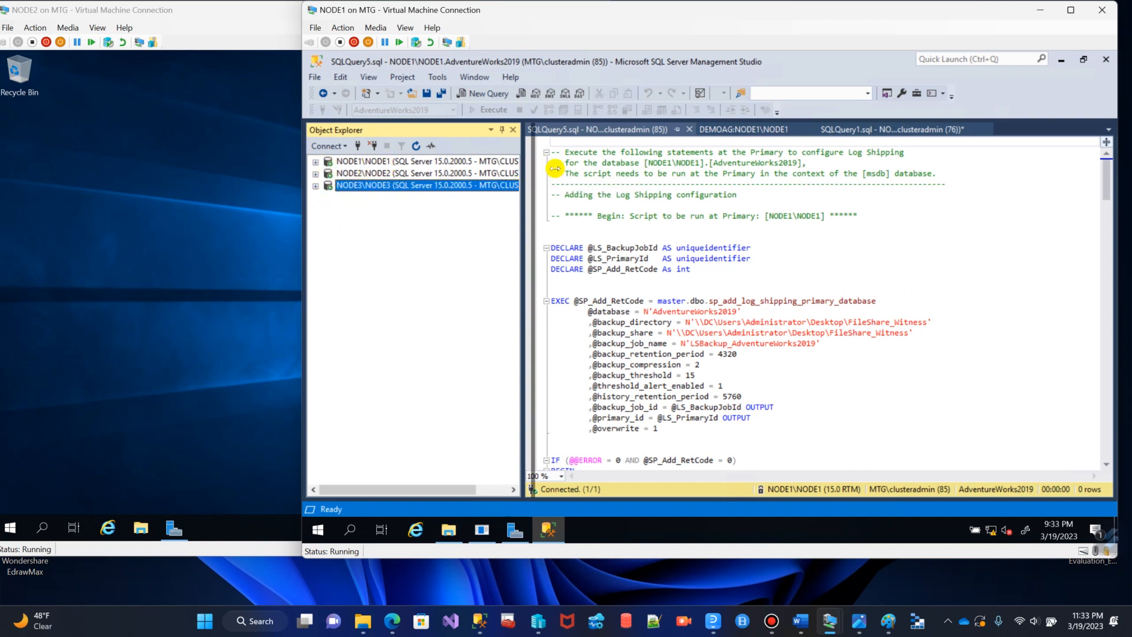
drag(555, 169, 605, 171)
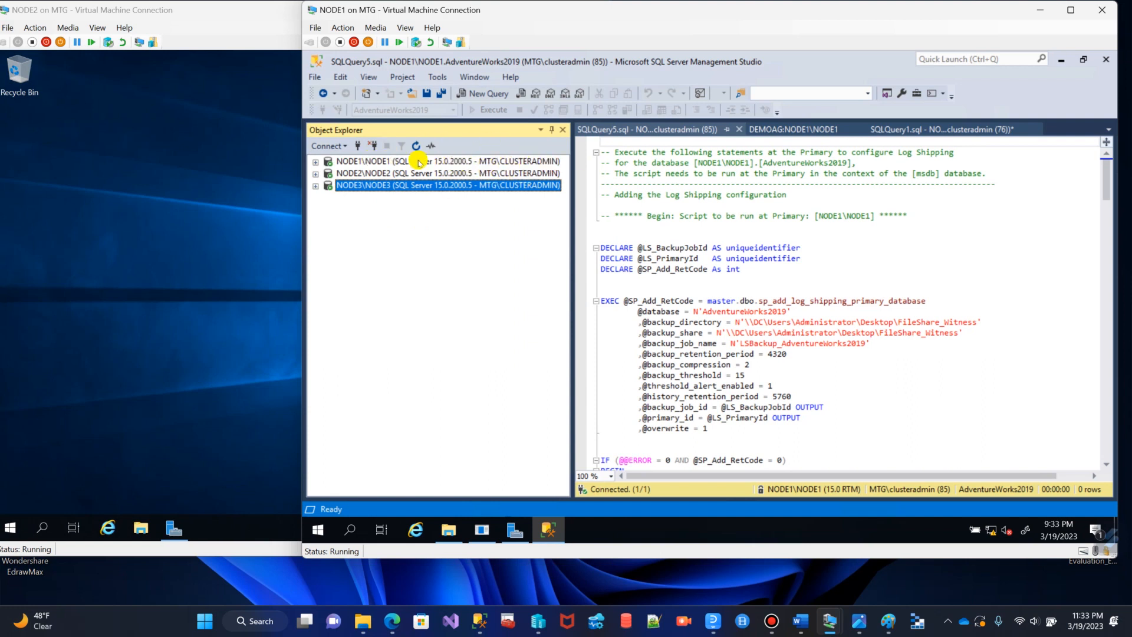
mouse_move(573, 174)
mouse_down()
mouse_move(547, 176)
mouse_move(577, 174)
mouse_up()
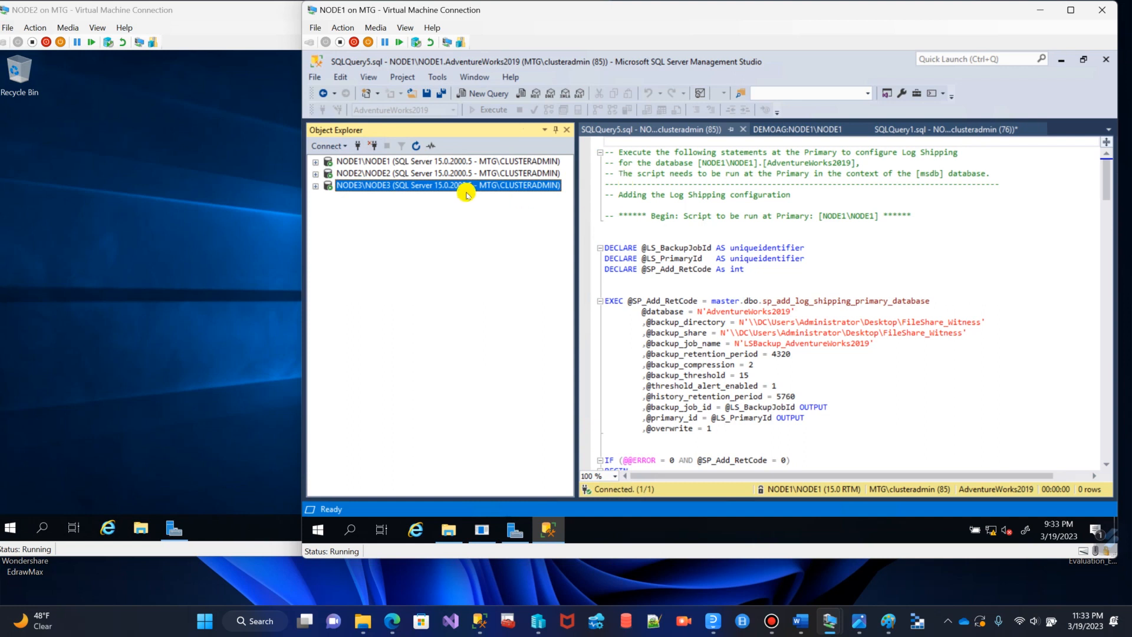
- Disconnect the NODE1, NODE2 and NODE3 servers from Object Explorer
click(396, 173)
click(391, 164)
click(390, 186)
click(387, 174)
click(384, 162)
click(374, 147)
click(374, 147)
click(373, 146)
- Connect Object Explorer to the availability group listener AGLs,1433
click(356, 148)
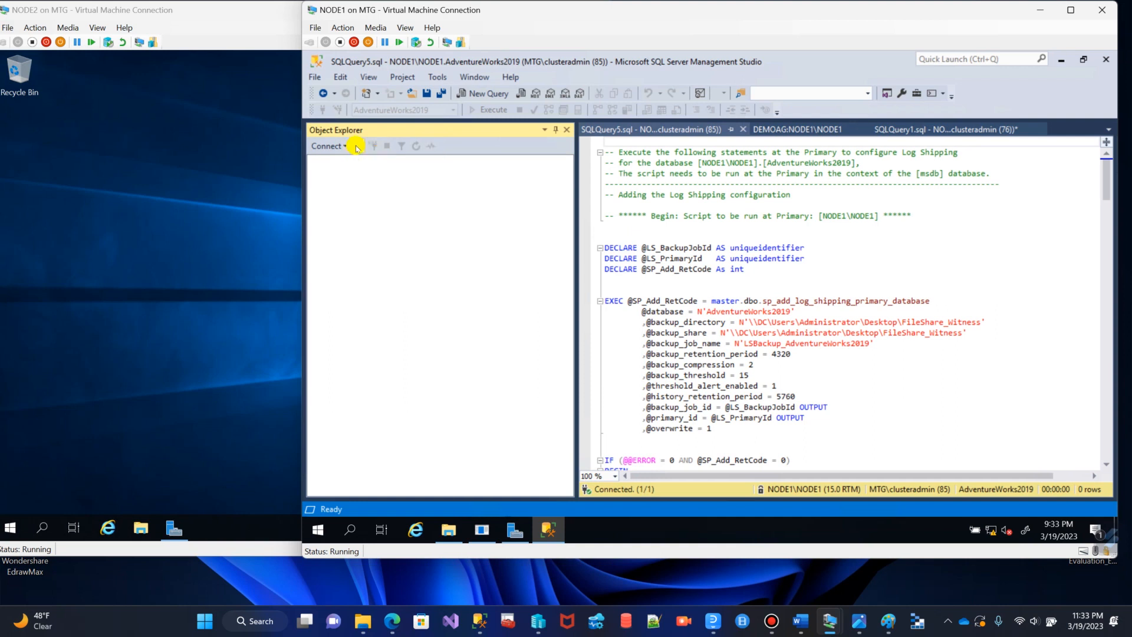
click(854, 208)
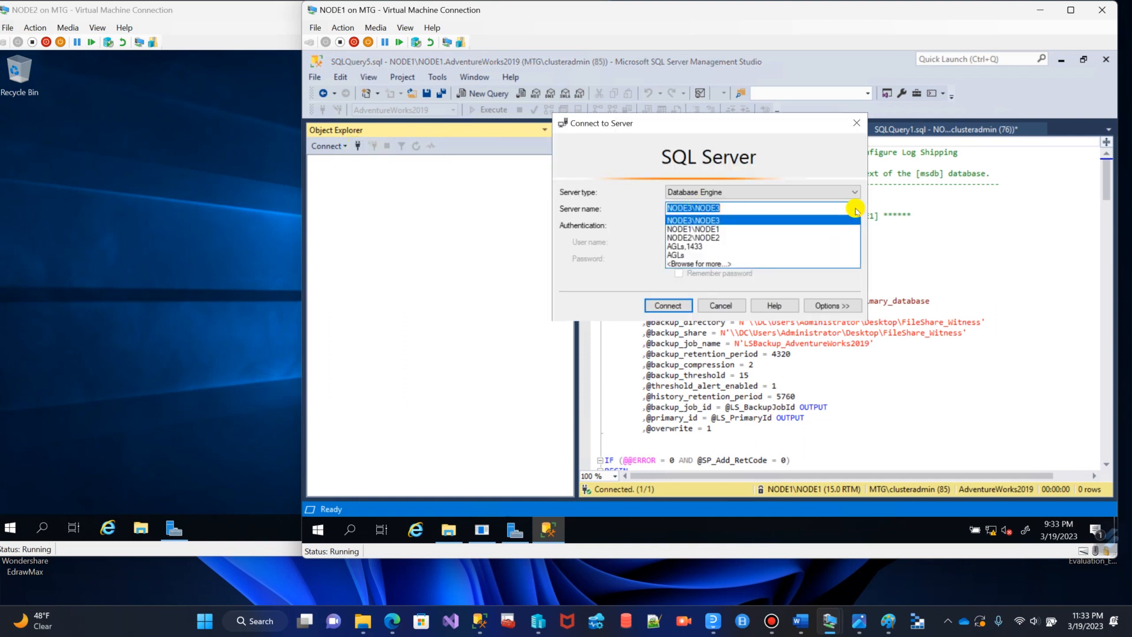
click(708, 246)
click(666, 304)
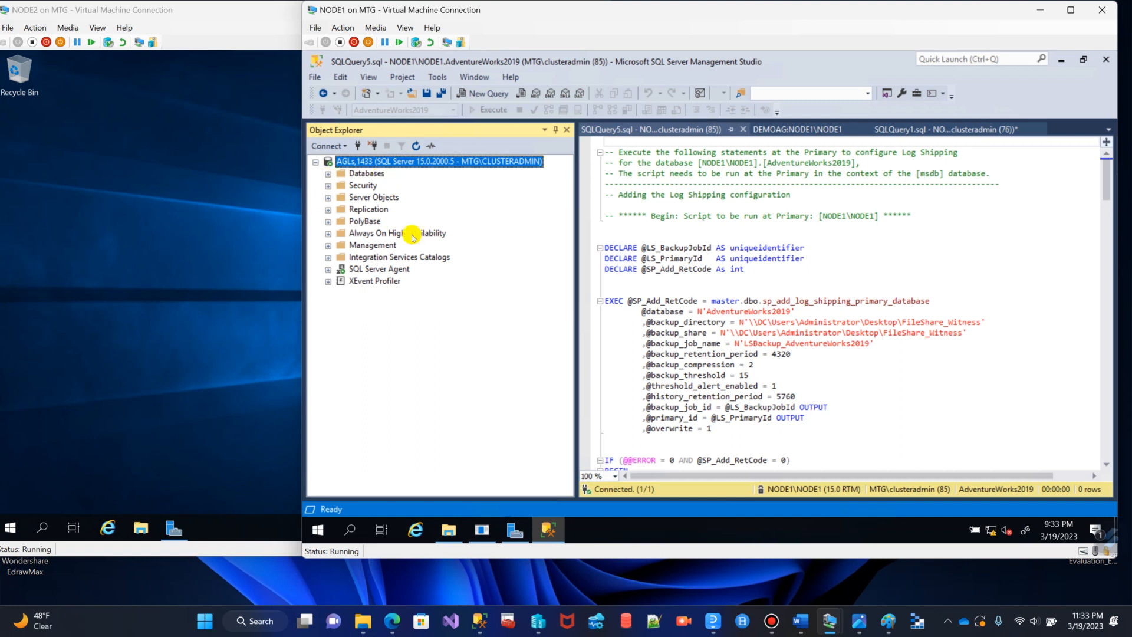
- Examine the generated log shipping script, including its backup job and schedule statements, adjusting the pane widths for reading
drag(578, 204, 523, 206)
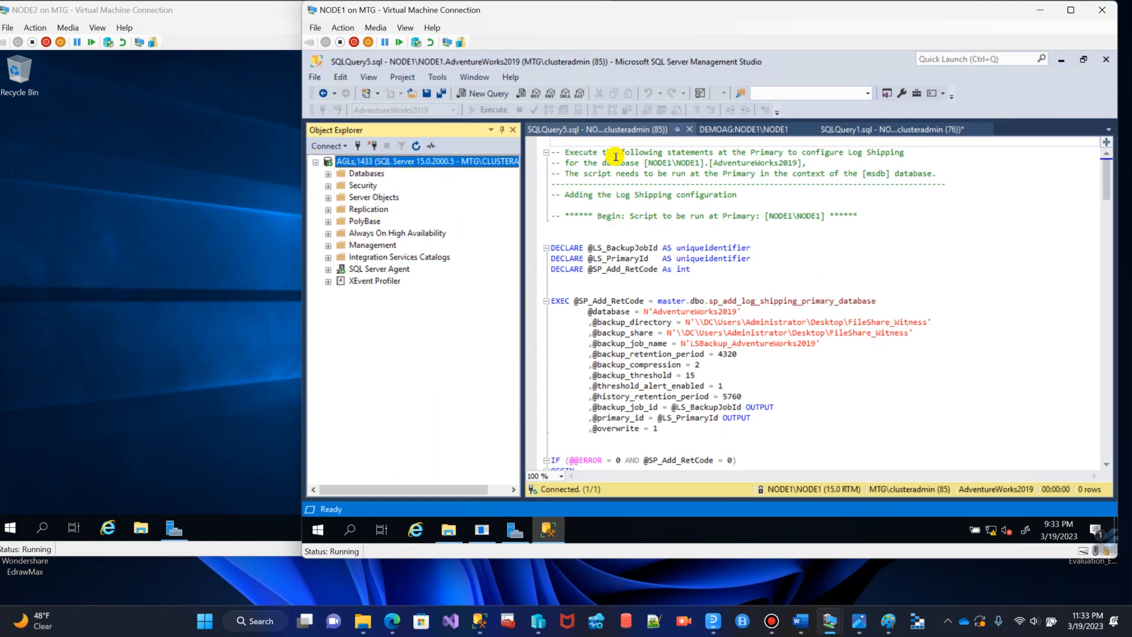
drag(523, 234, 465, 234)
scroll(1011, 391, down, 5)
scroll(1011, 391, down, 20)
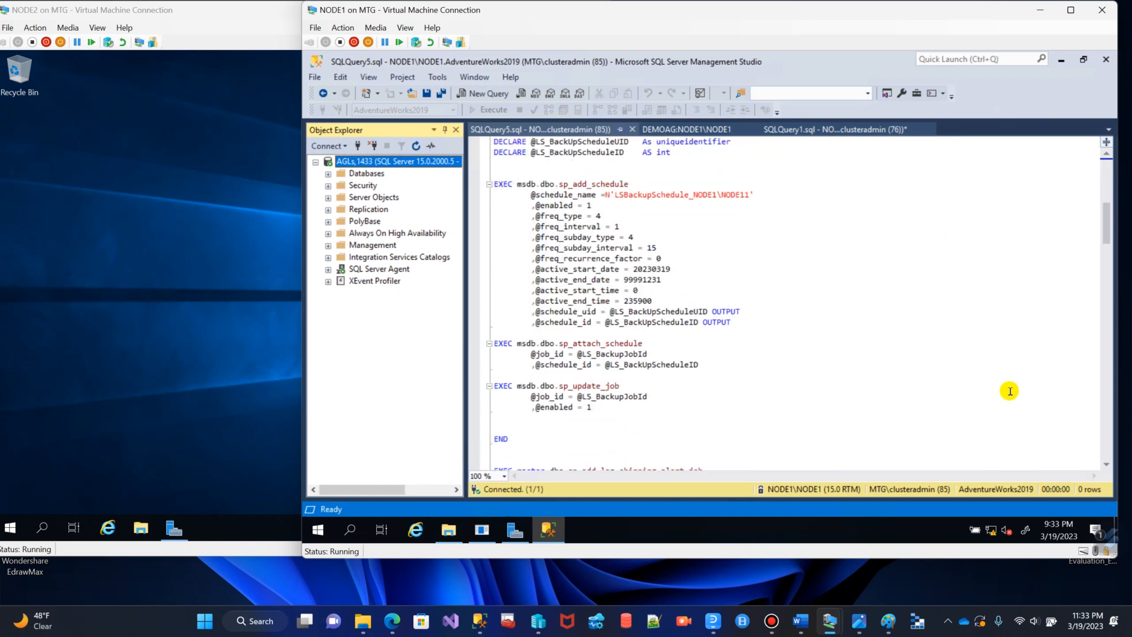
scroll(1007, 393, down, 8)
scroll(1003, 389, up, 20)
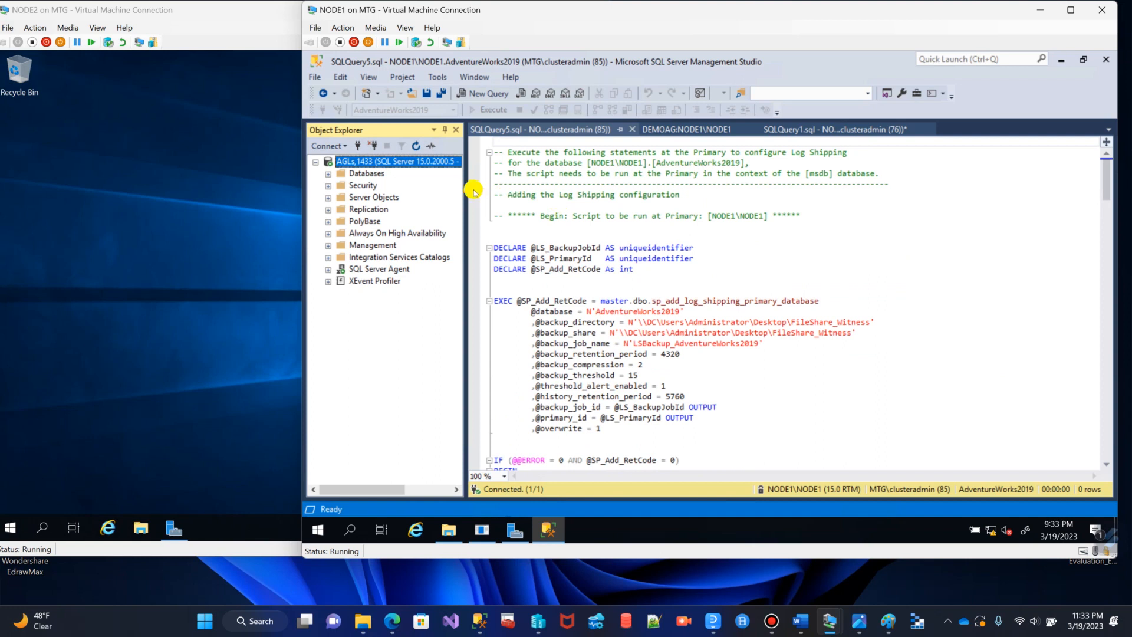
drag(466, 193, 531, 193)
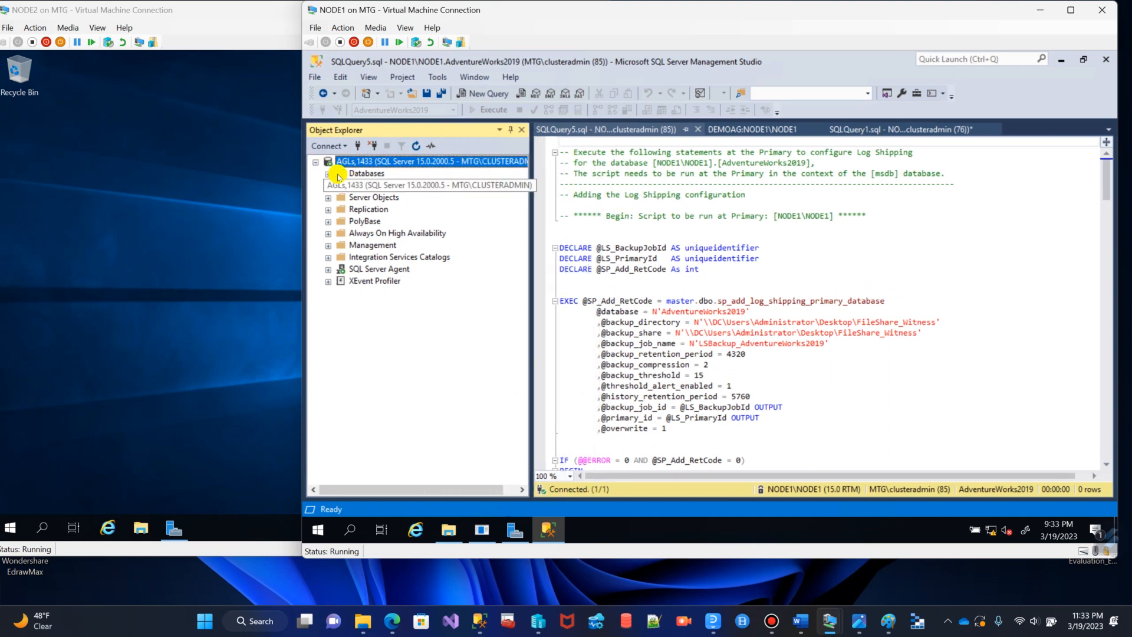
- Disconnect the AGLs,1433 listener and connect Object Explorer to the NODE1\NODE1 database engine
click(373, 145)
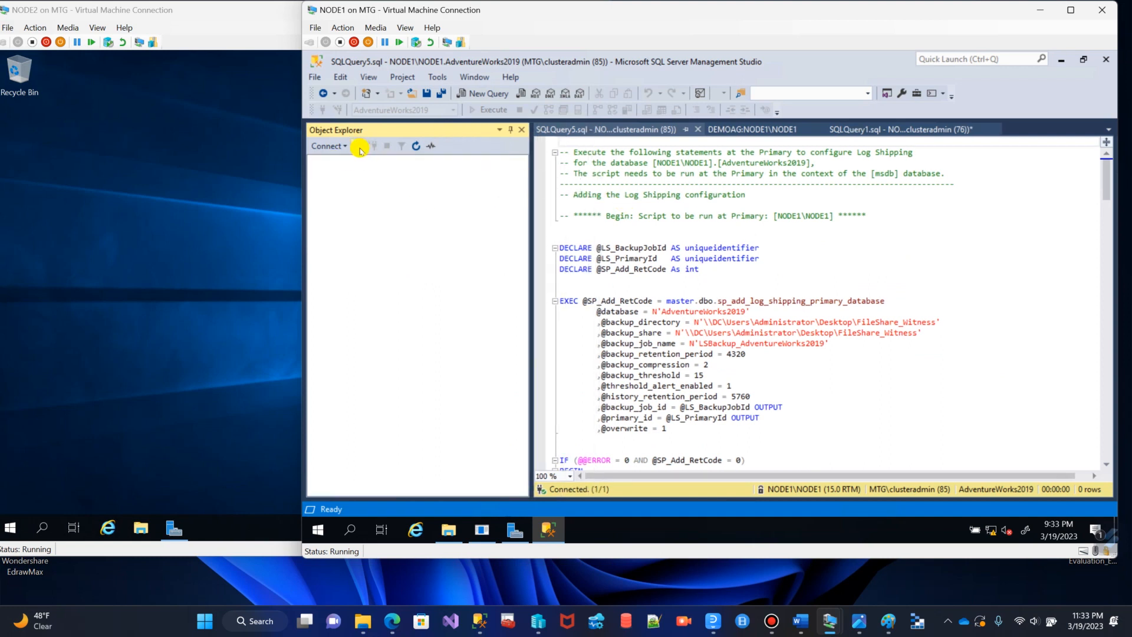
click(357, 145)
click(855, 208)
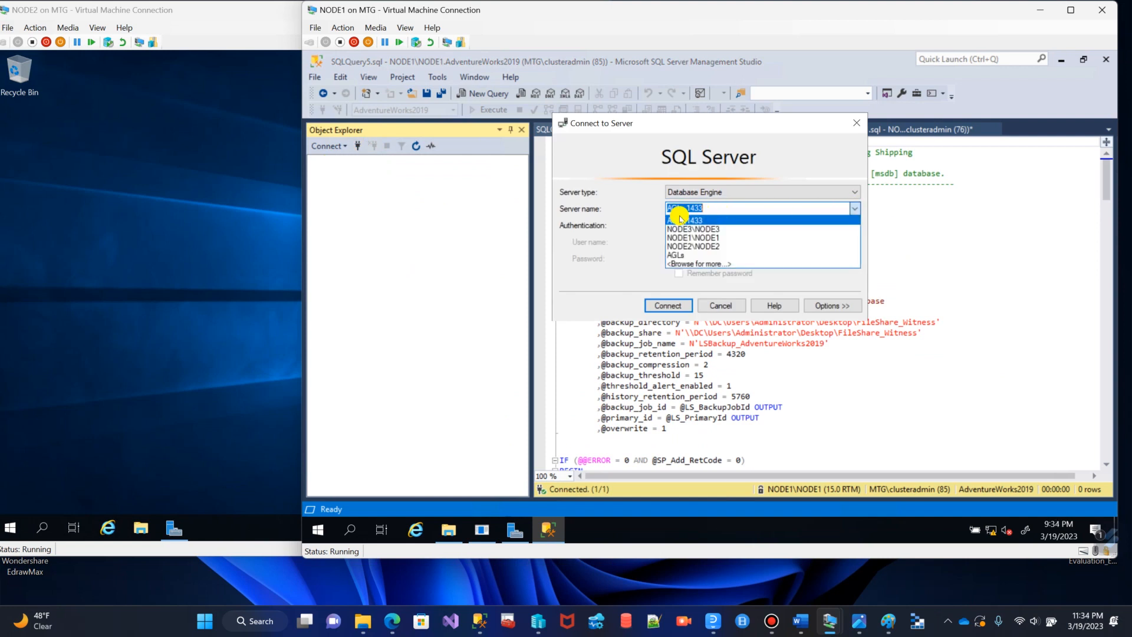
click(711, 238)
click(668, 306)
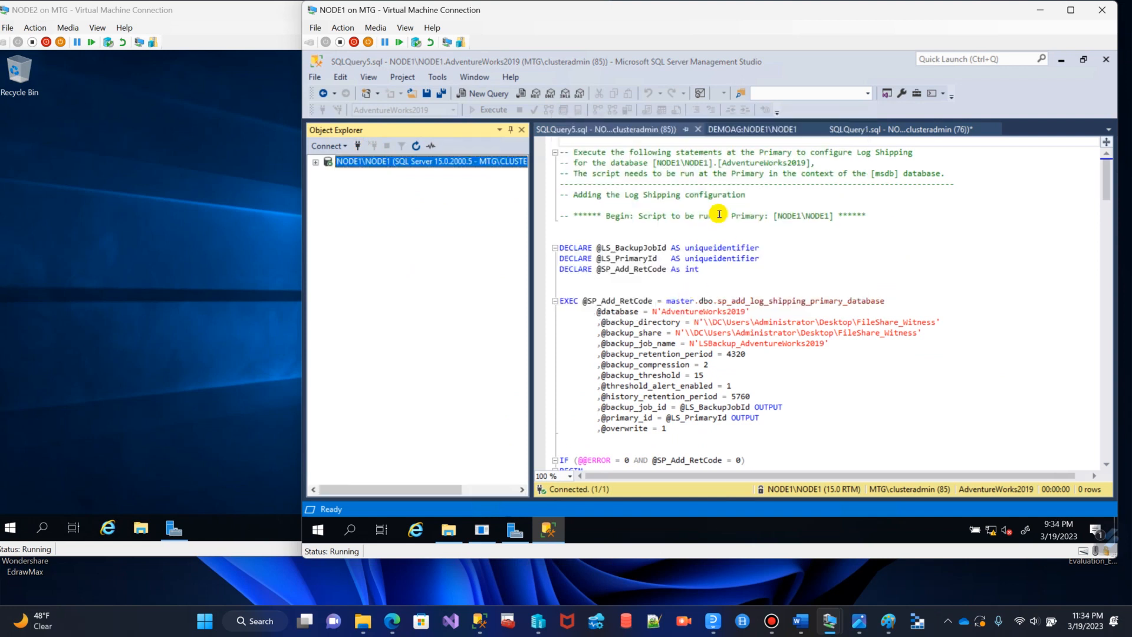
- List the SQL Server Agent jobs on NODE1 and widen Object Explorer to check the log shipping jobs
click(328, 269)
click(341, 282)
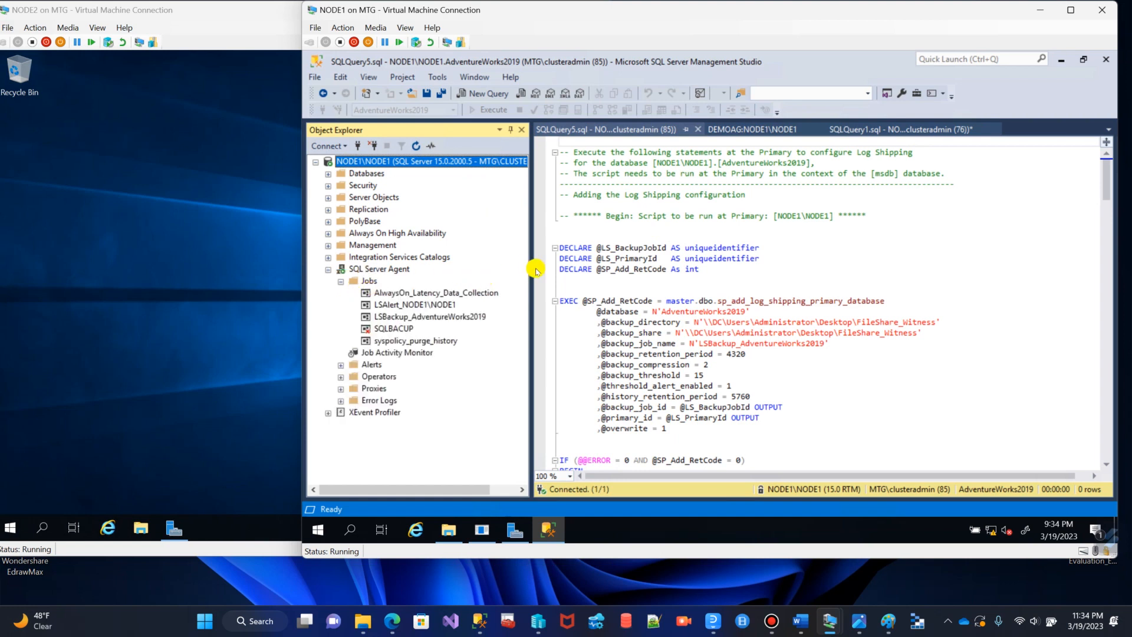
drag(530, 272, 621, 268)
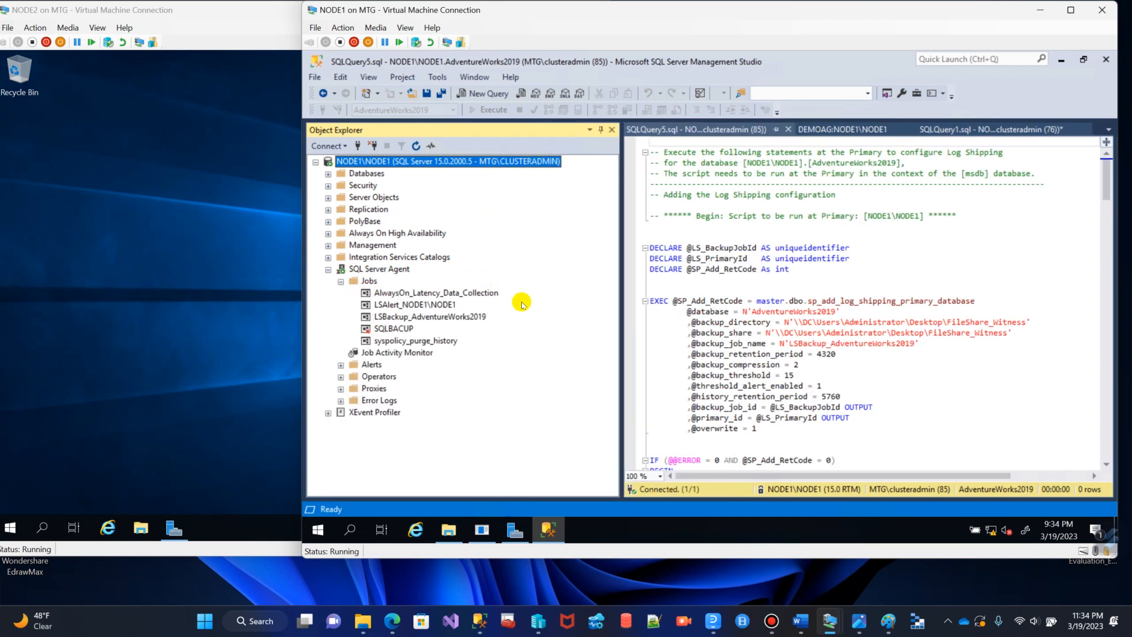
- Check the LSBackup_AdventureWorks2019 job on NODE1, narrow Object Explorer, and collapse the NODE1 server tree
click(464, 317)
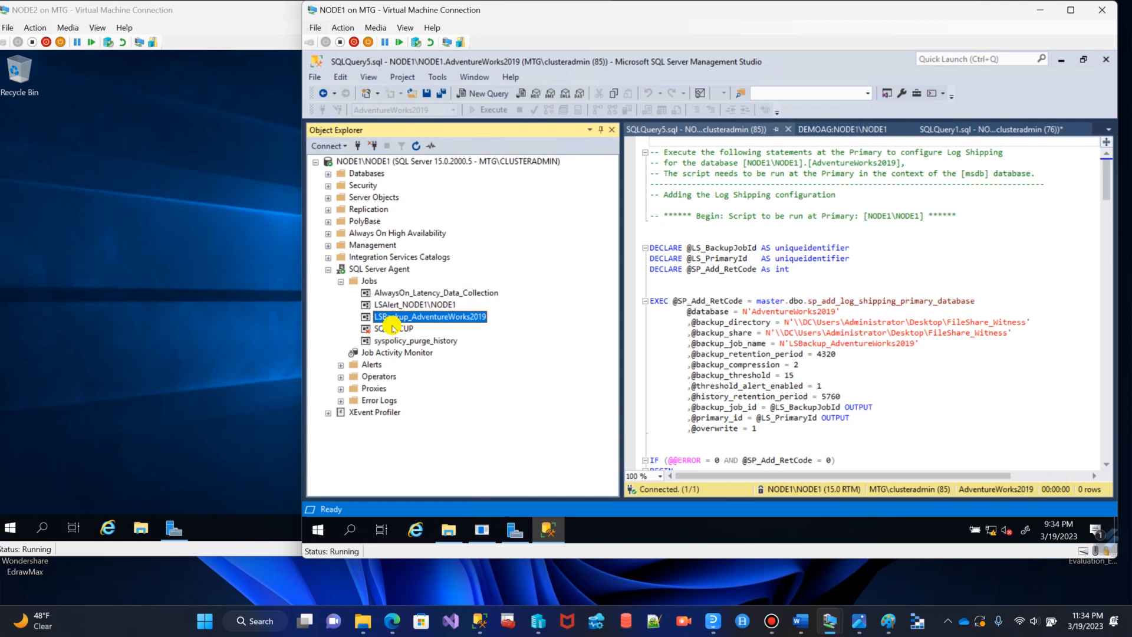
click(424, 318)
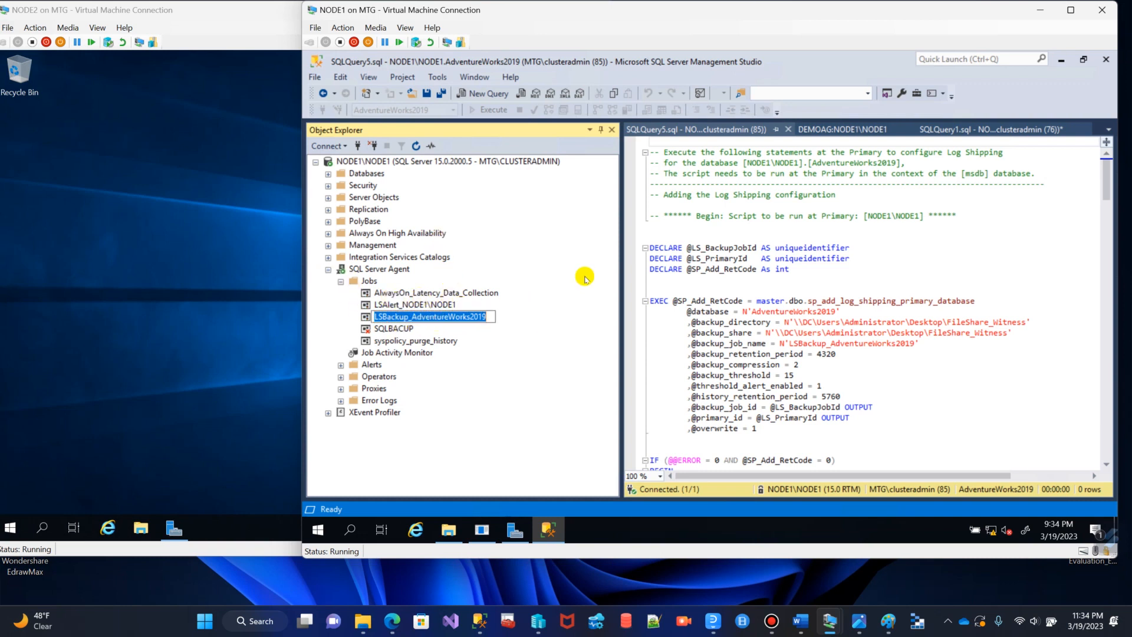
key(Escape)
drag(623, 281, 512, 285)
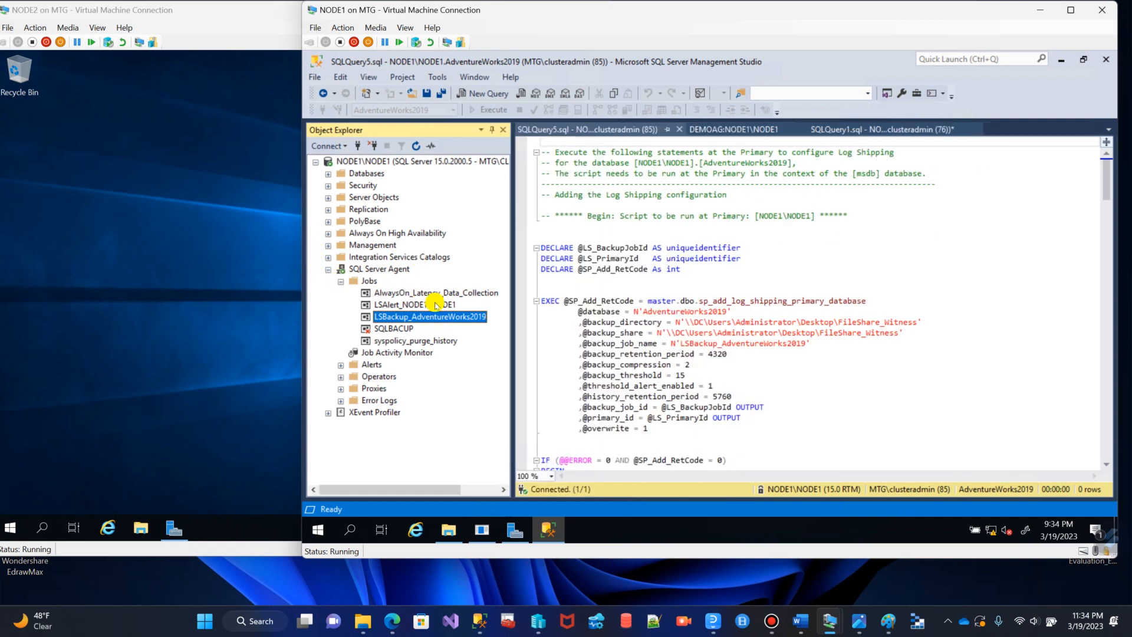
click(329, 271)
click(317, 162)
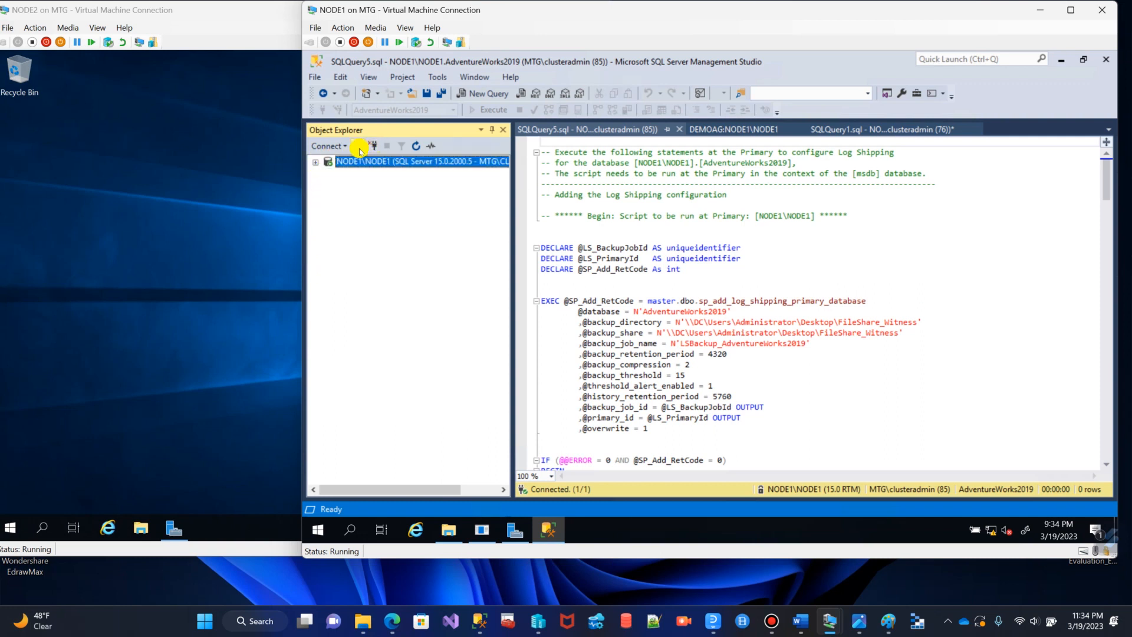
- Connect Object Explorer to the NODE3\NODE3 database engine using Windows Authentication
click(358, 146)
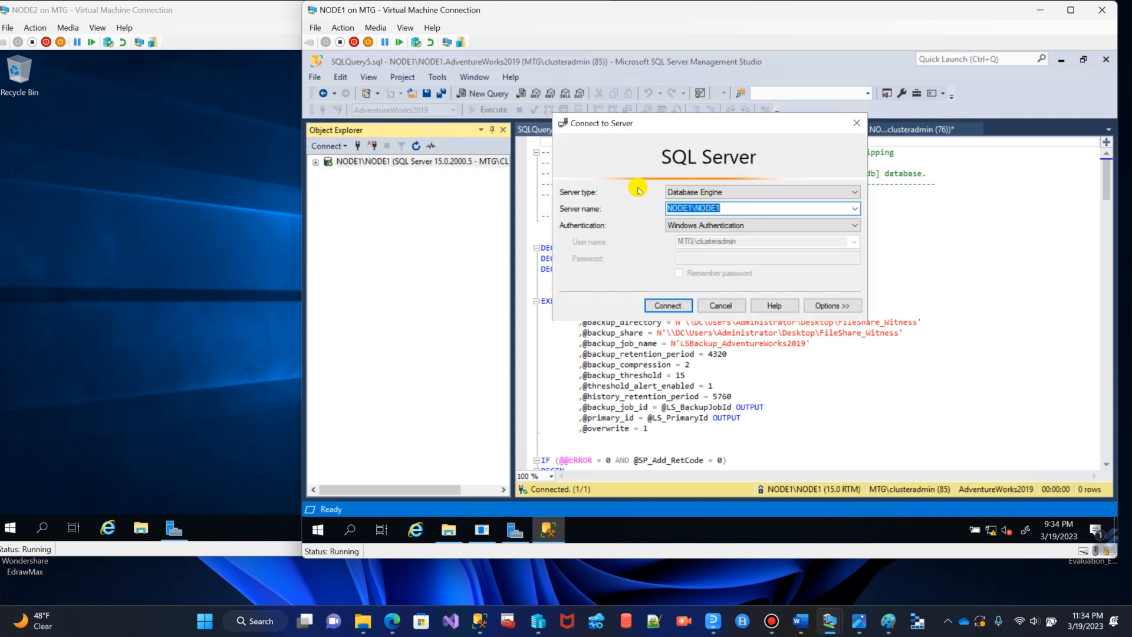
click(857, 210)
click(716, 233)
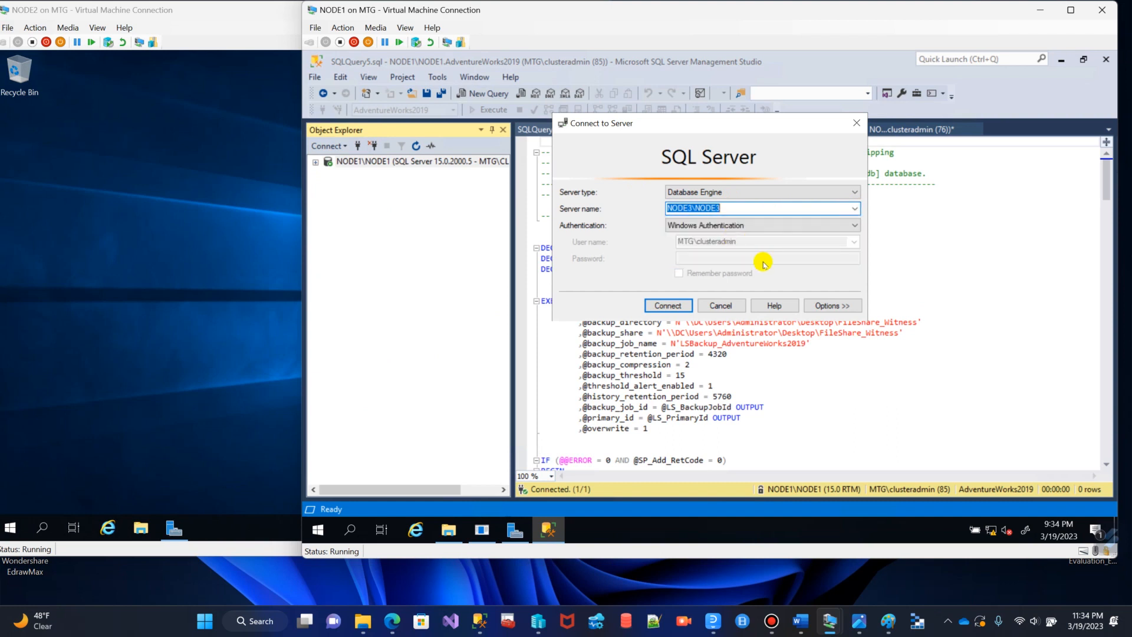
click(659, 306)
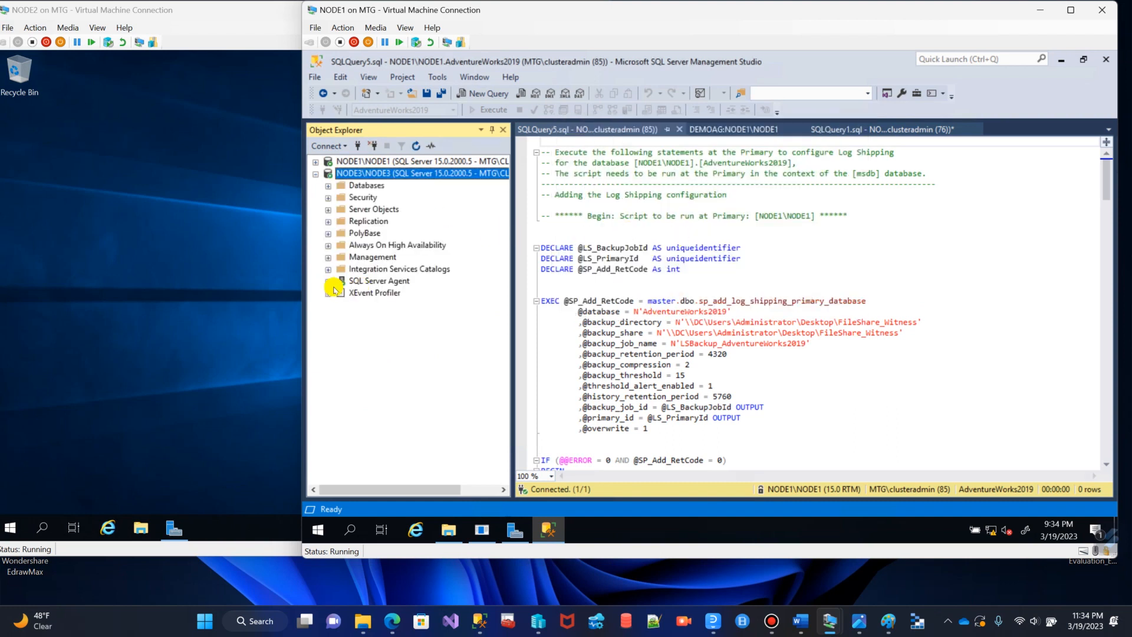
- Check the log shipping copy and restore jobs for AdventureWorks2019 under SQL Server Agent on NODE3, then collapse the server tree
click(340, 294)
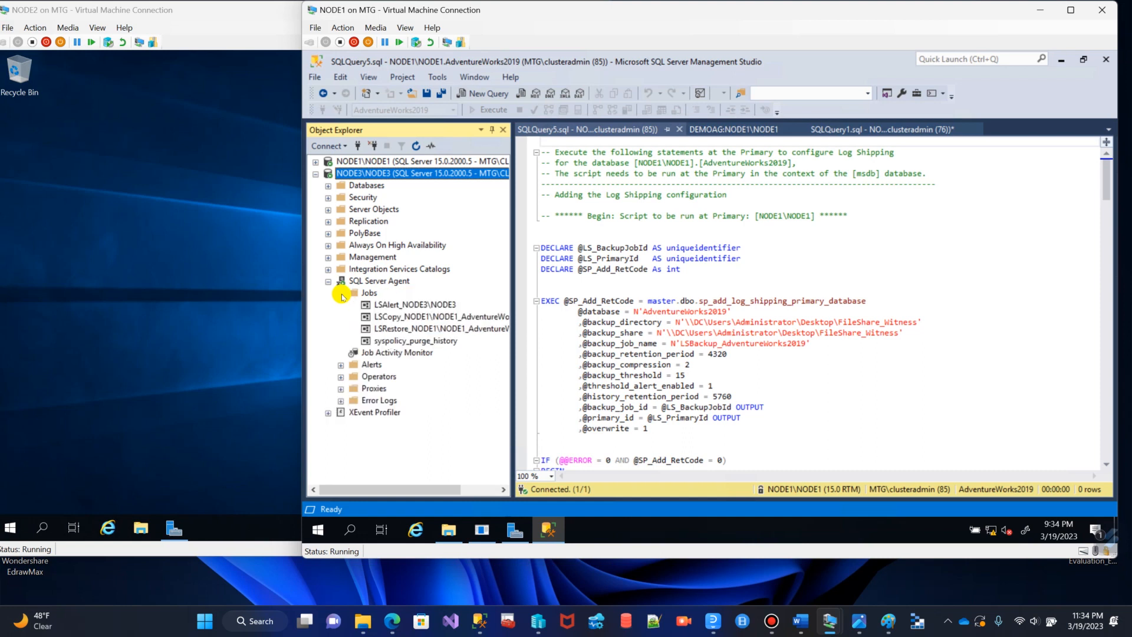
drag(513, 286, 608, 286)
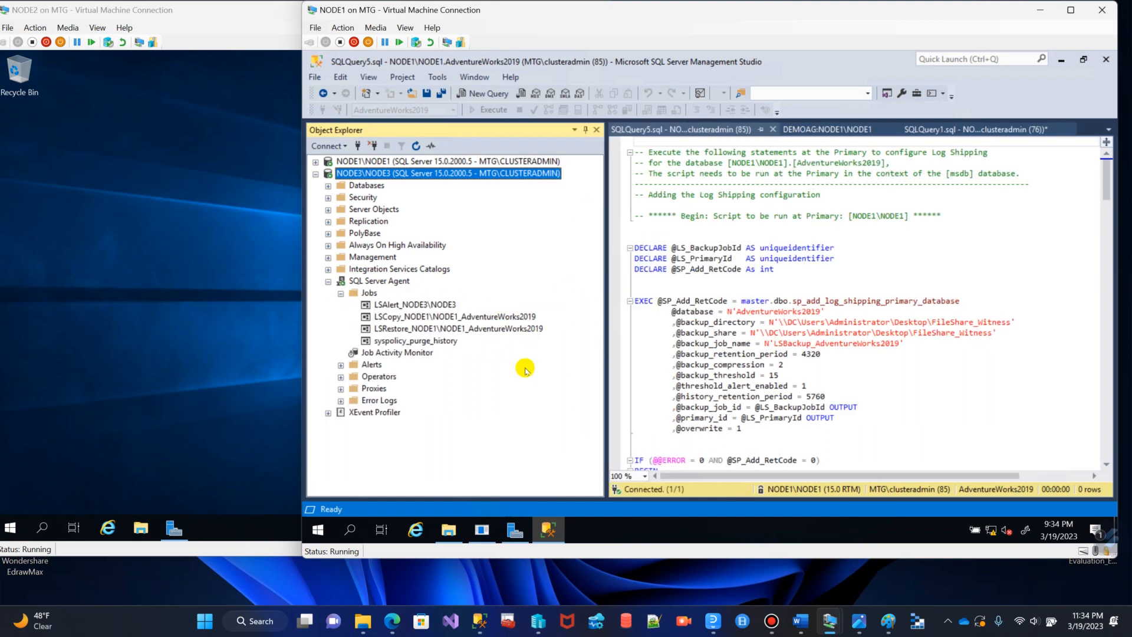
click(389, 319)
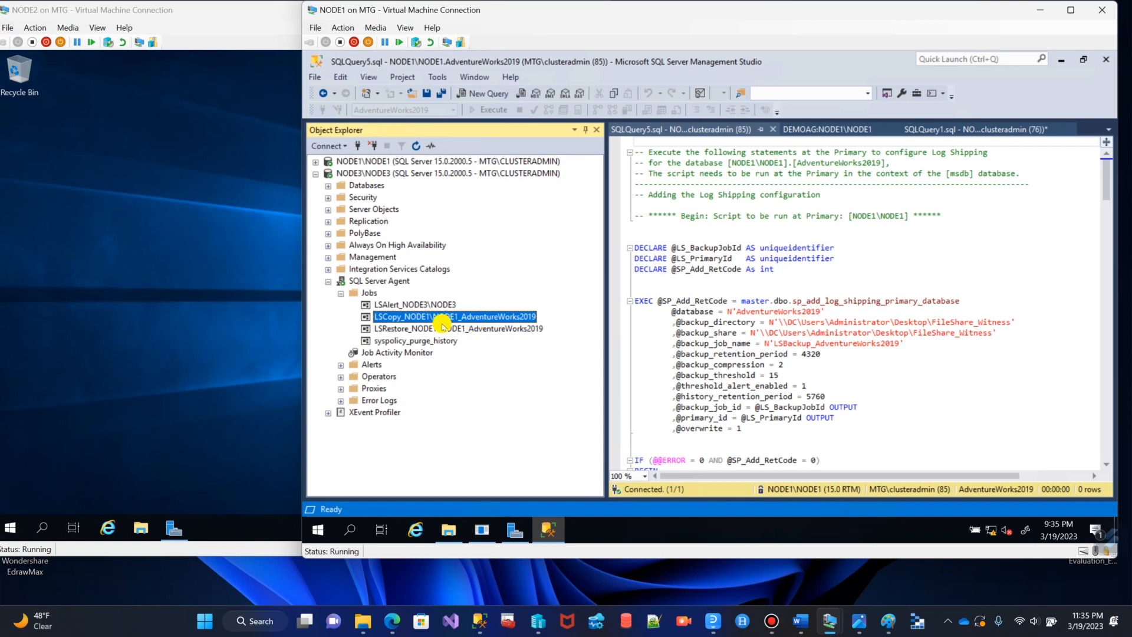
click(407, 329)
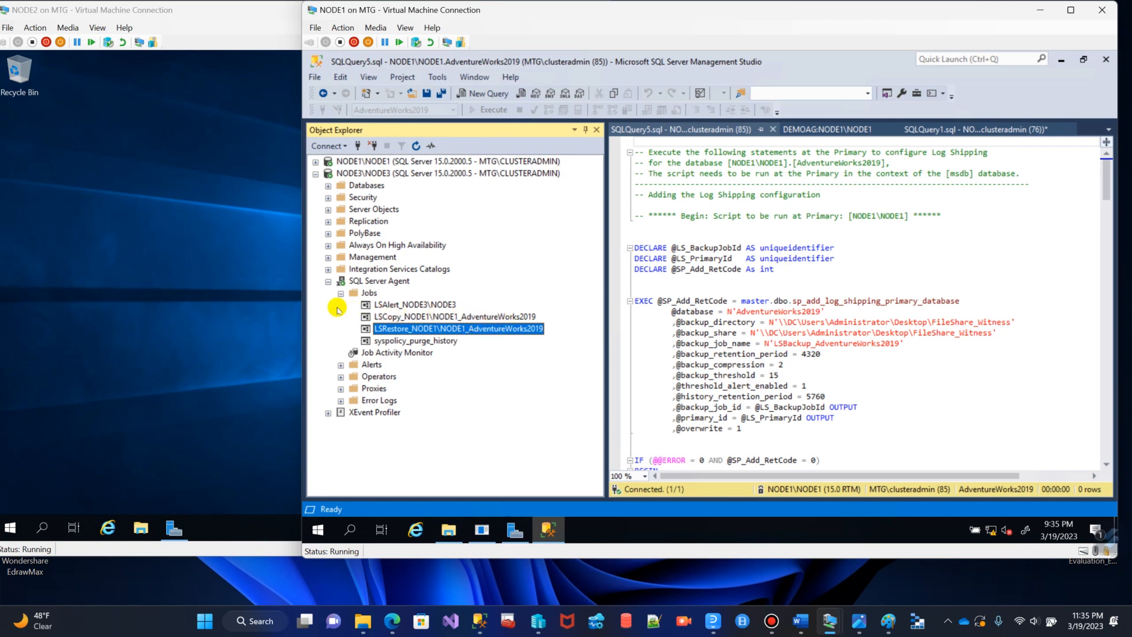
click(341, 293)
click(328, 281)
click(316, 173)
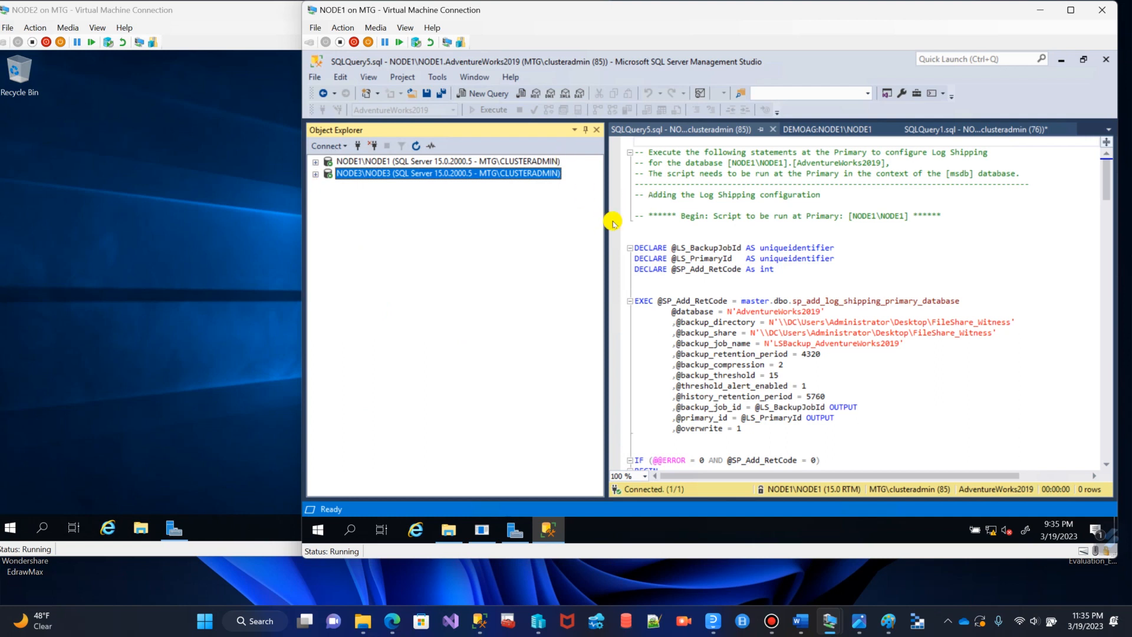
drag(605, 223, 526, 228)
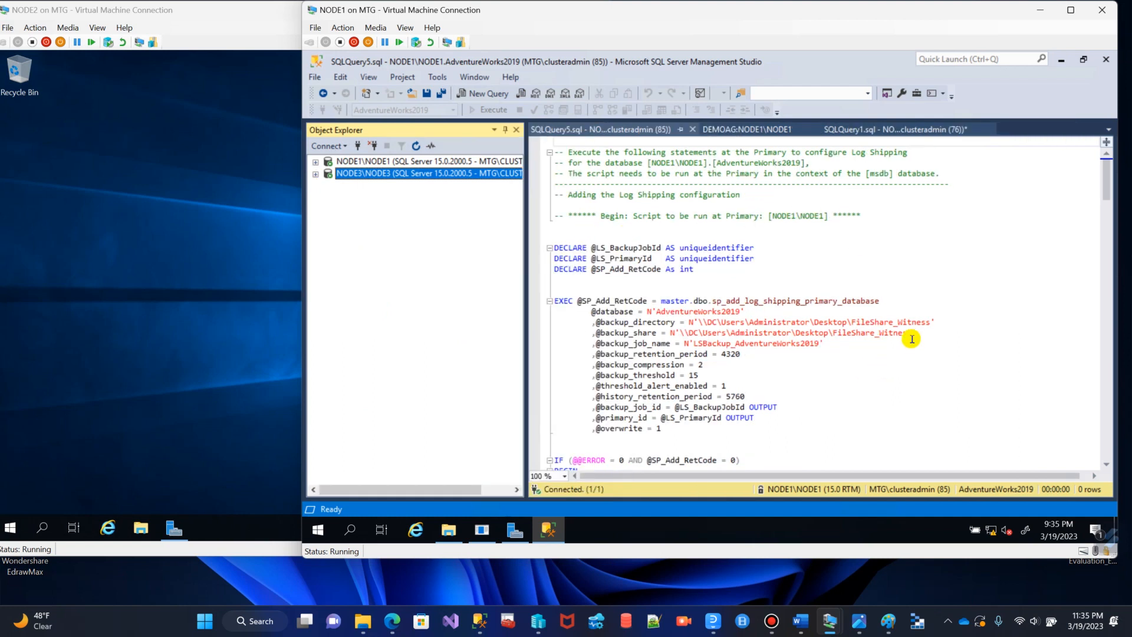
- Locate the begin and end markers of the script's NODE1 primary section and the begin marker of its NODE3 secondary section
double_click(644, 216)
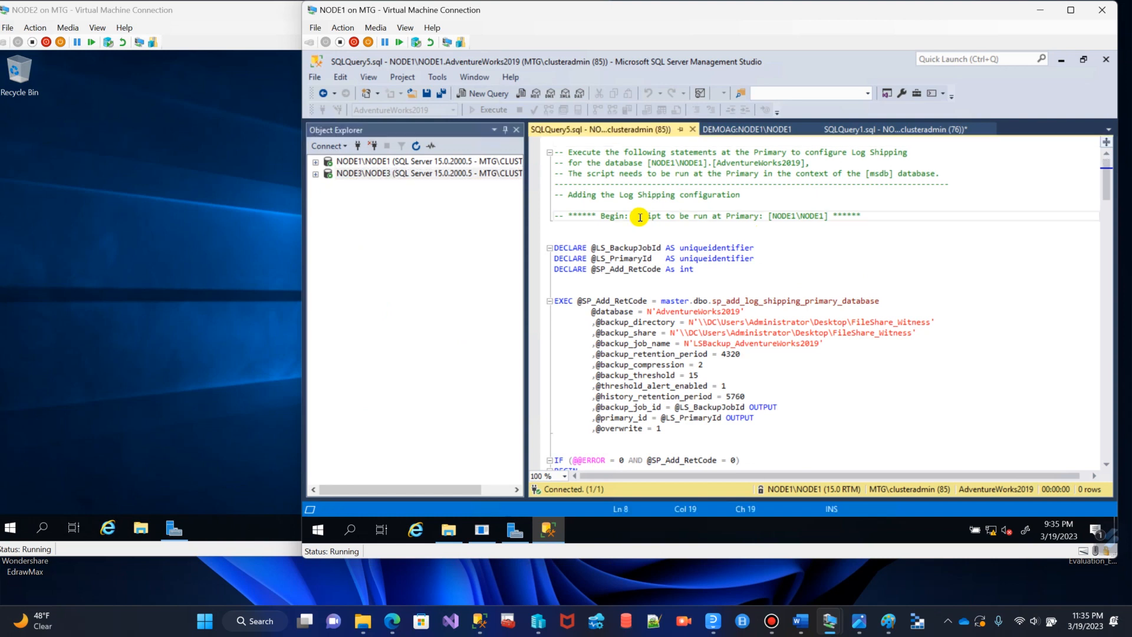
drag(684, 218, 820, 218)
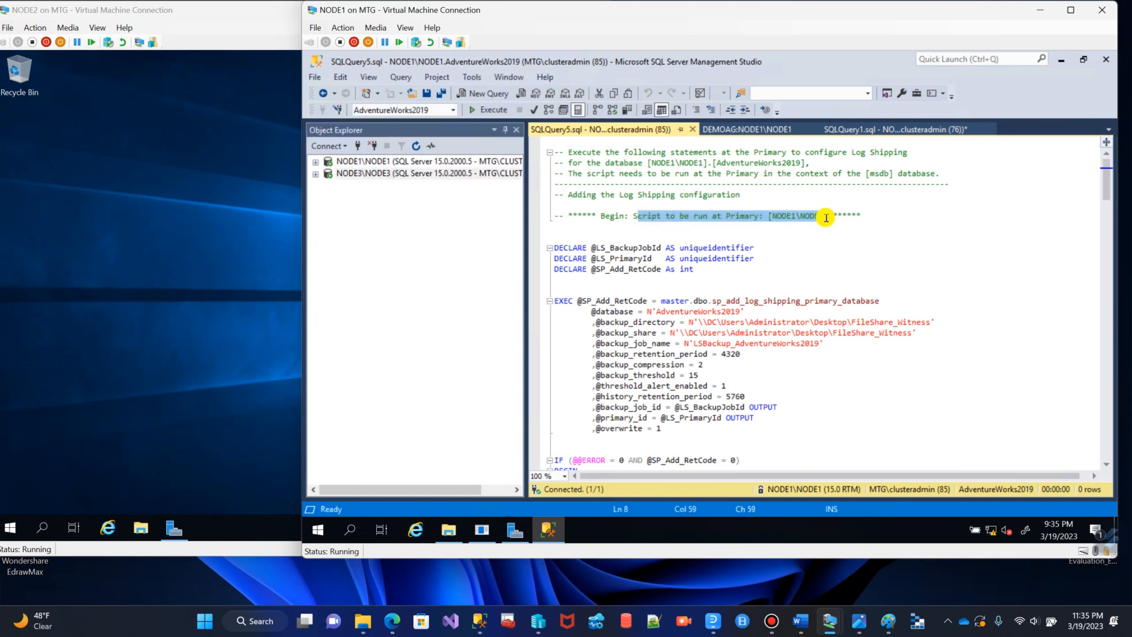
scroll(933, 265, down, 6)
scroll(934, 266, down, 11)
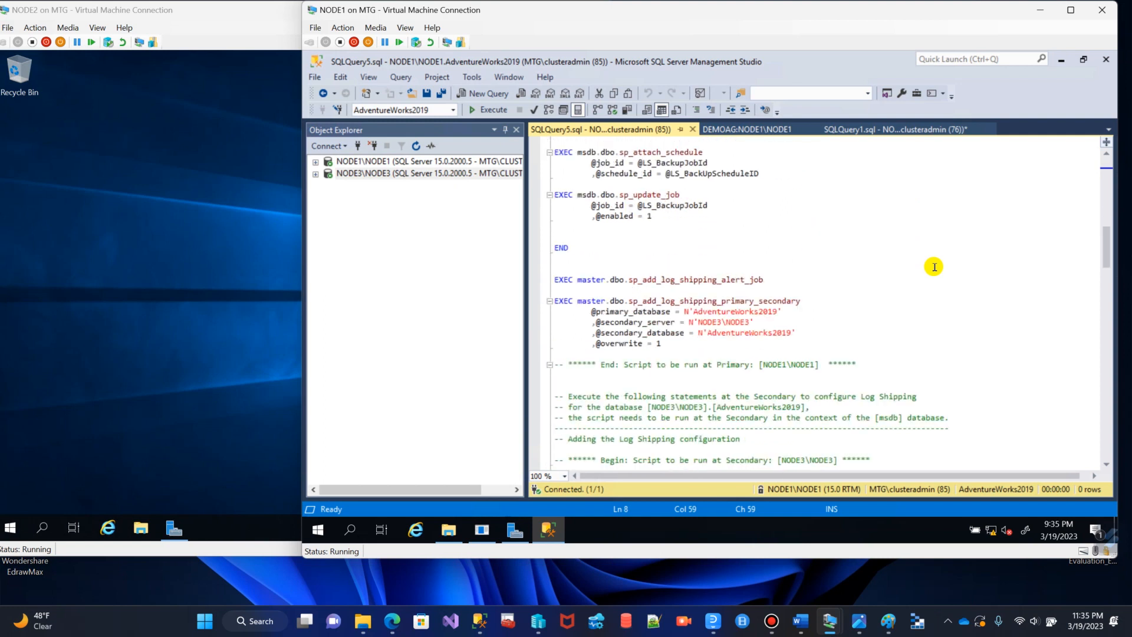
scroll(935, 266, down, 1)
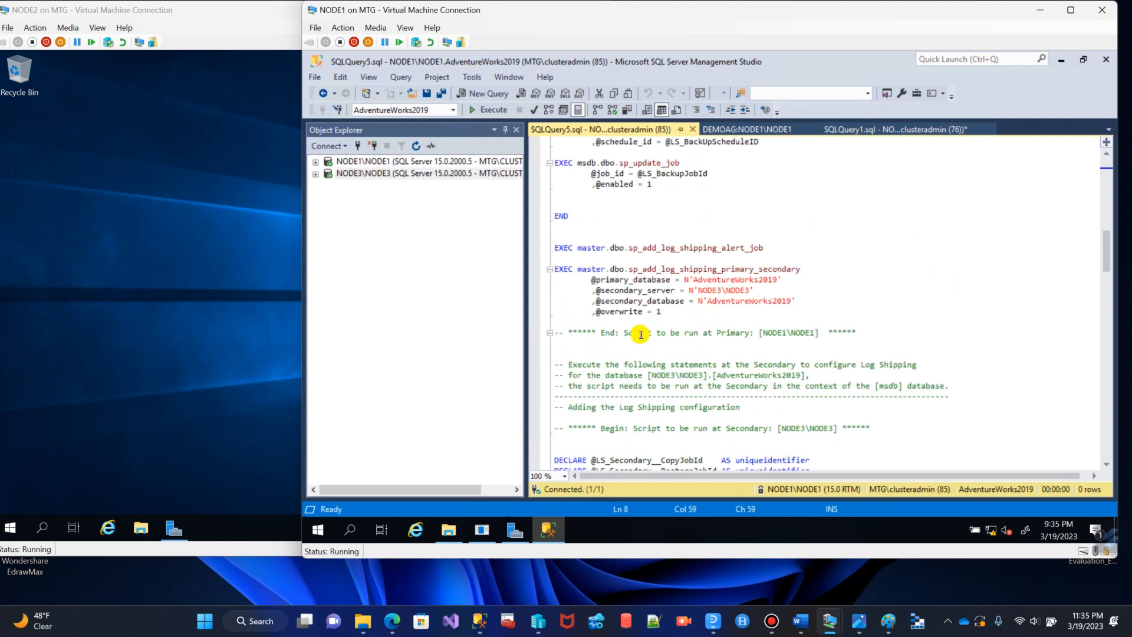
drag(624, 333, 791, 334)
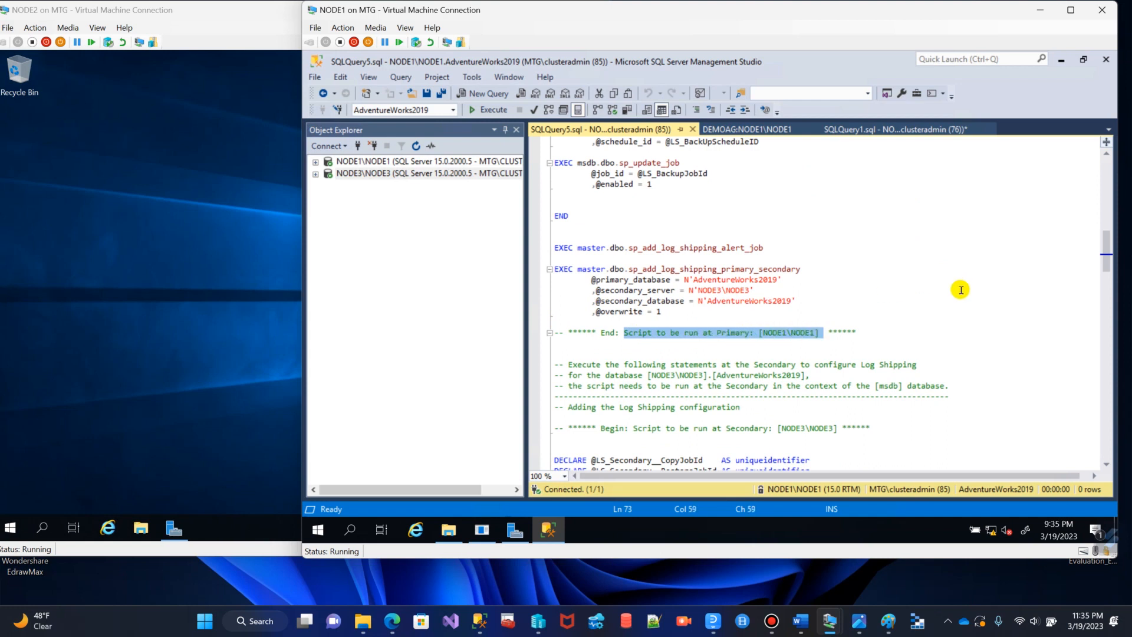
scroll(961, 289, down, 2)
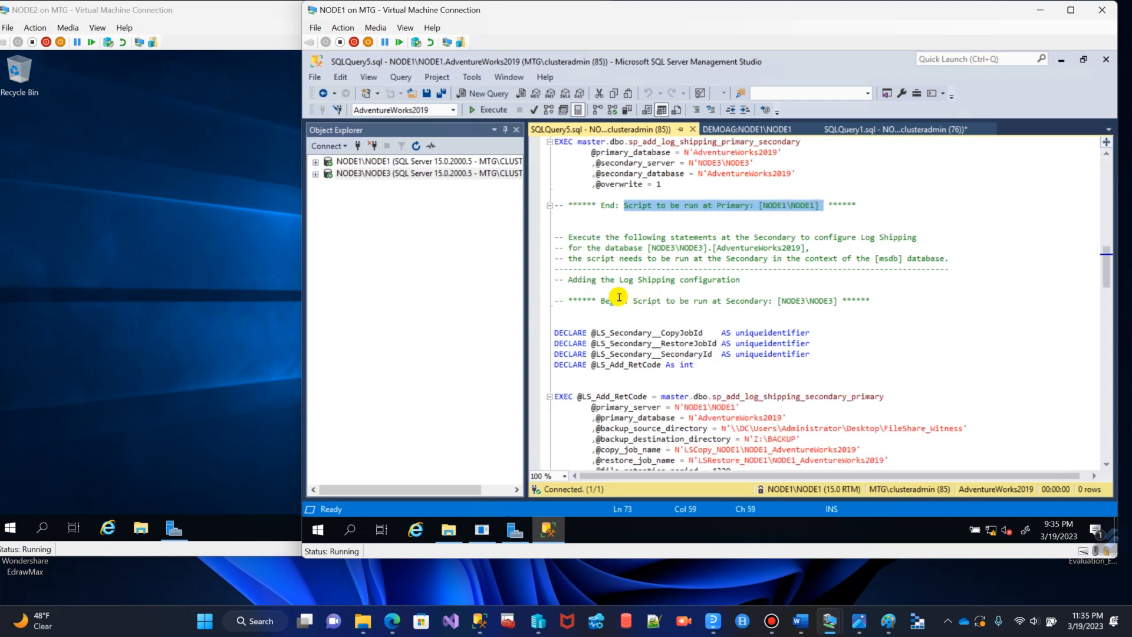
drag(600, 300, 877, 306)
click(949, 363)
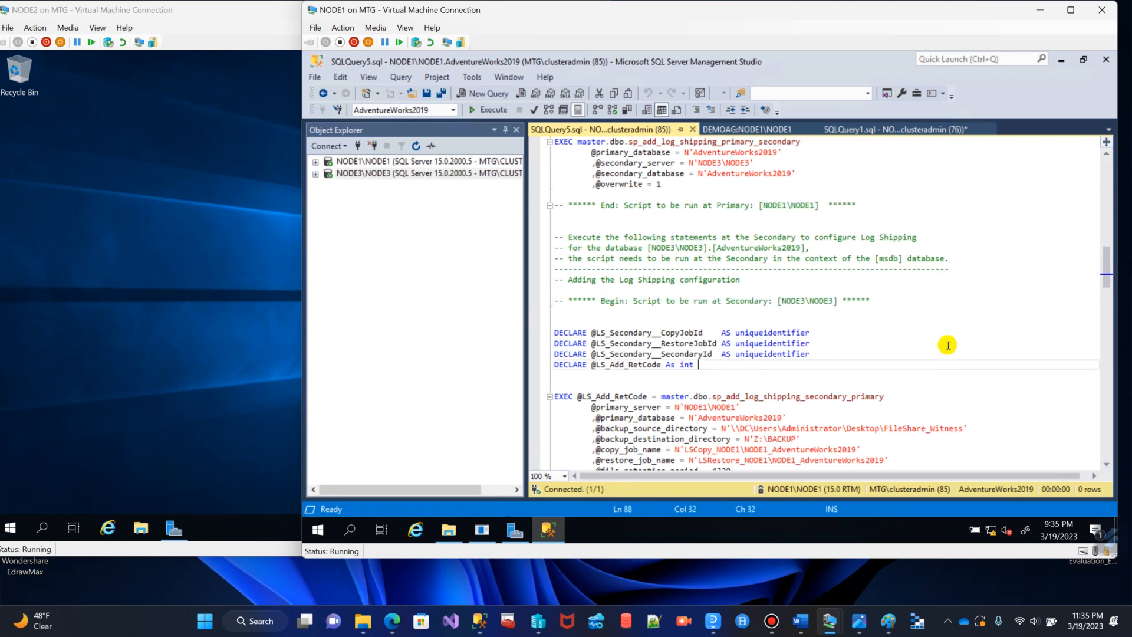
- Highlight the script's primary section, review its backup statements, and compare it with the NODE1 and NODE3 connections in a wider Object Explorer
scroll(947, 345, up, 4)
drag(673, 317, 521, 53)
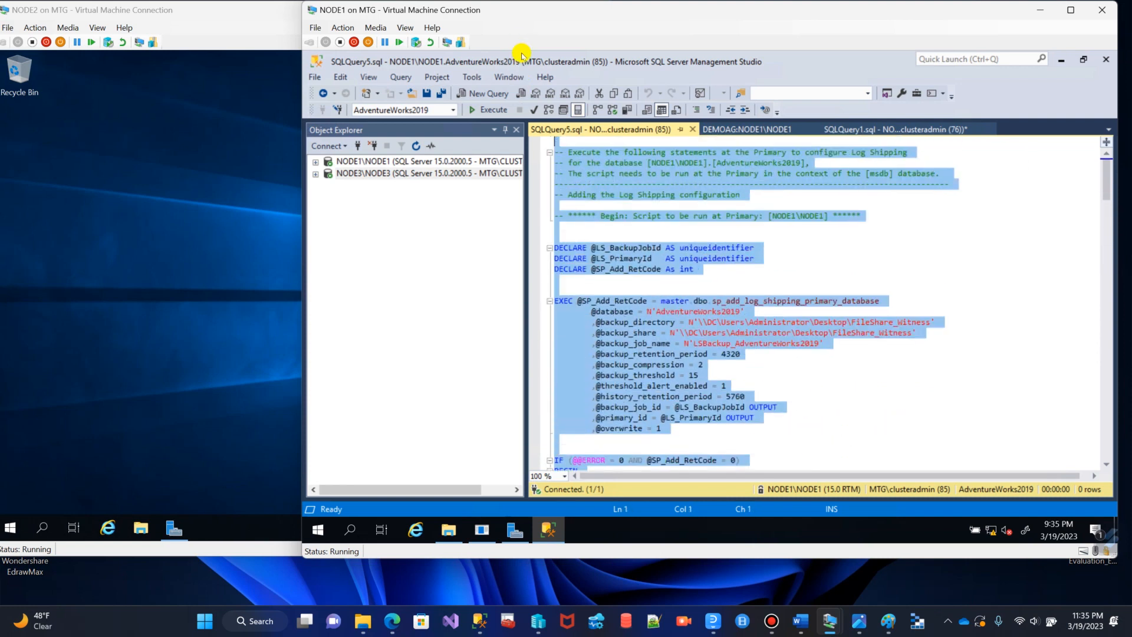
scroll(967, 359, down, 1)
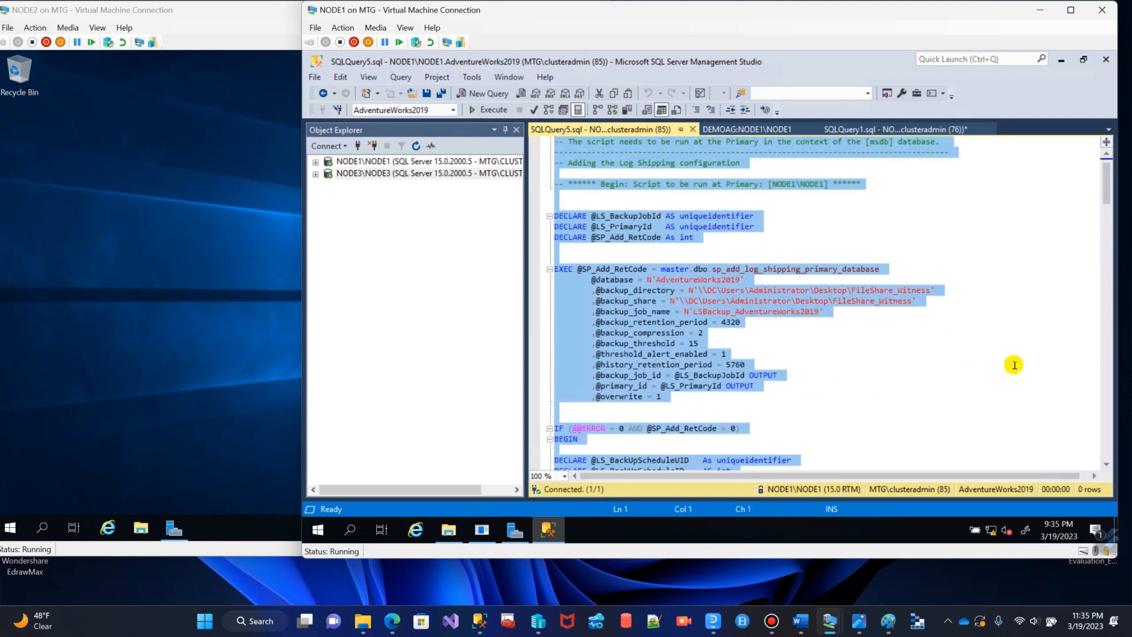
click(1015, 365)
scroll(820, 377, down, 2)
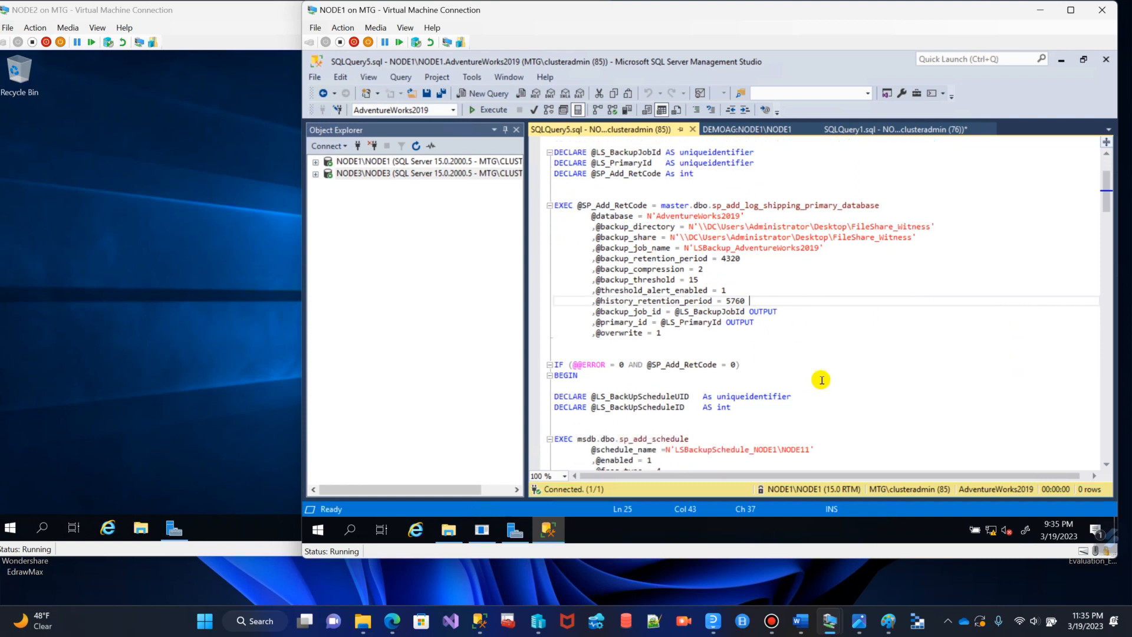
scroll(822, 380, down, 1)
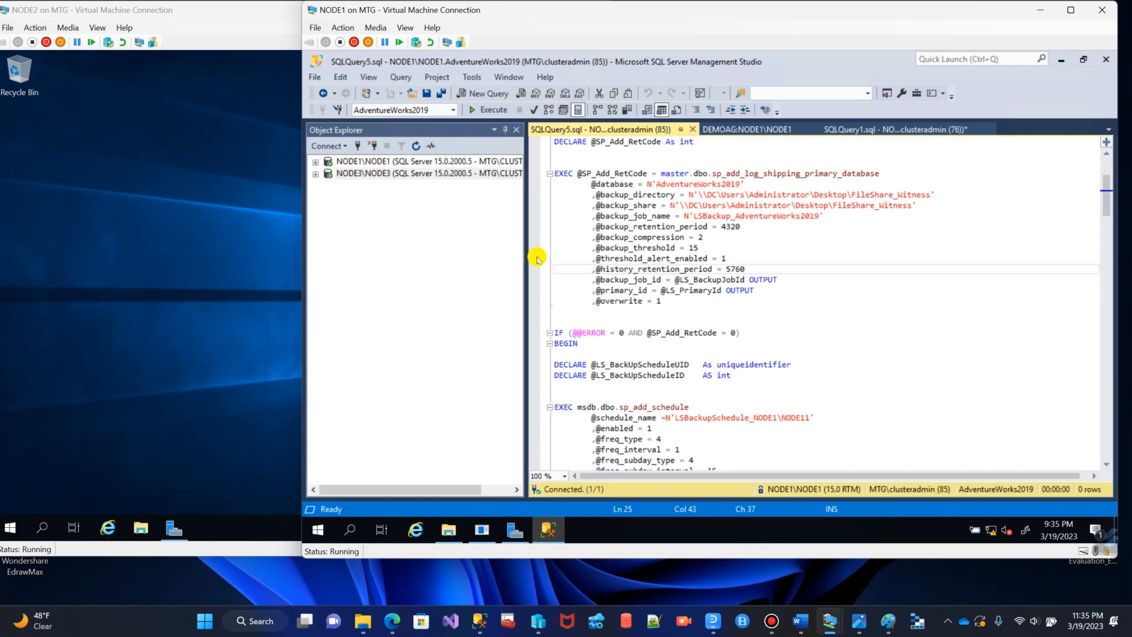
click(384, 163)
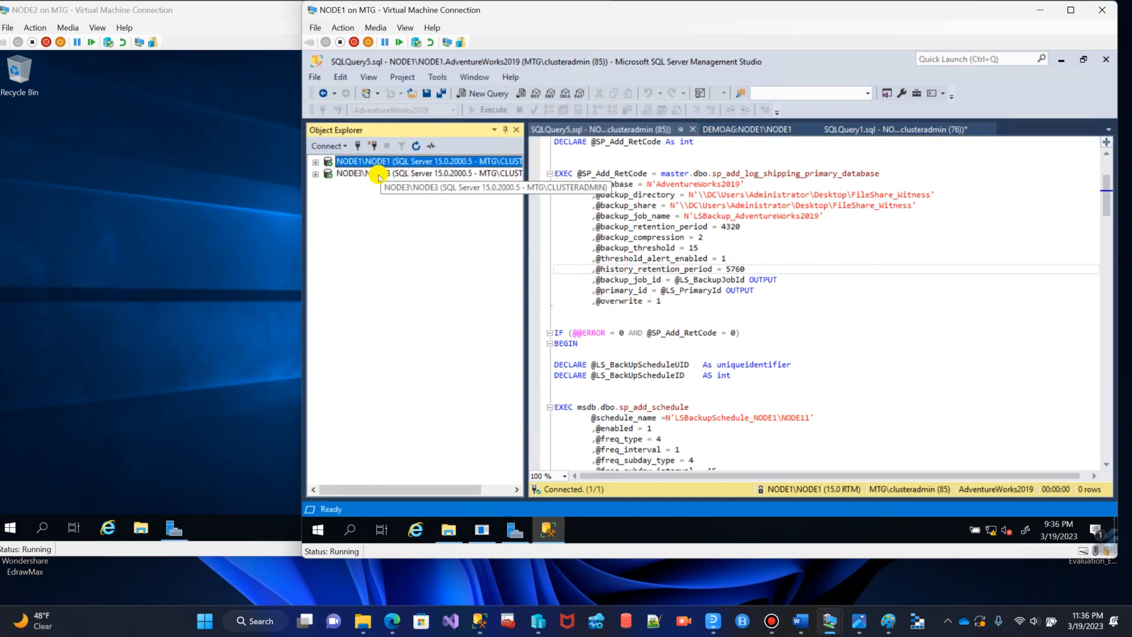
drag(526, 213, 539, 212)
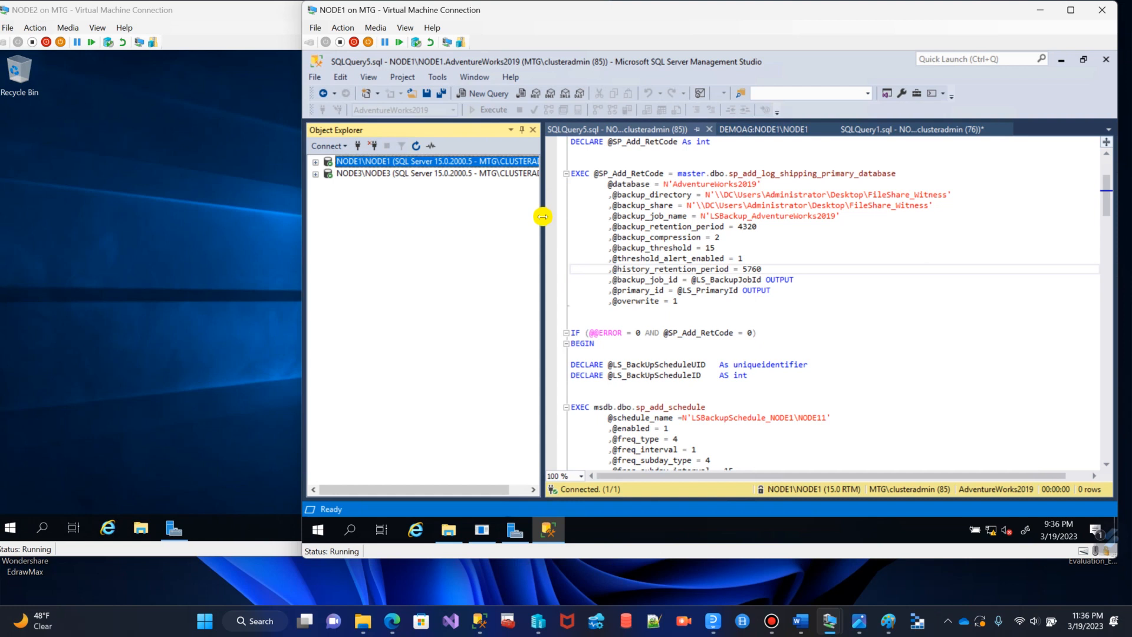
click(812, 255)
drag(752, 311, 563, 128)
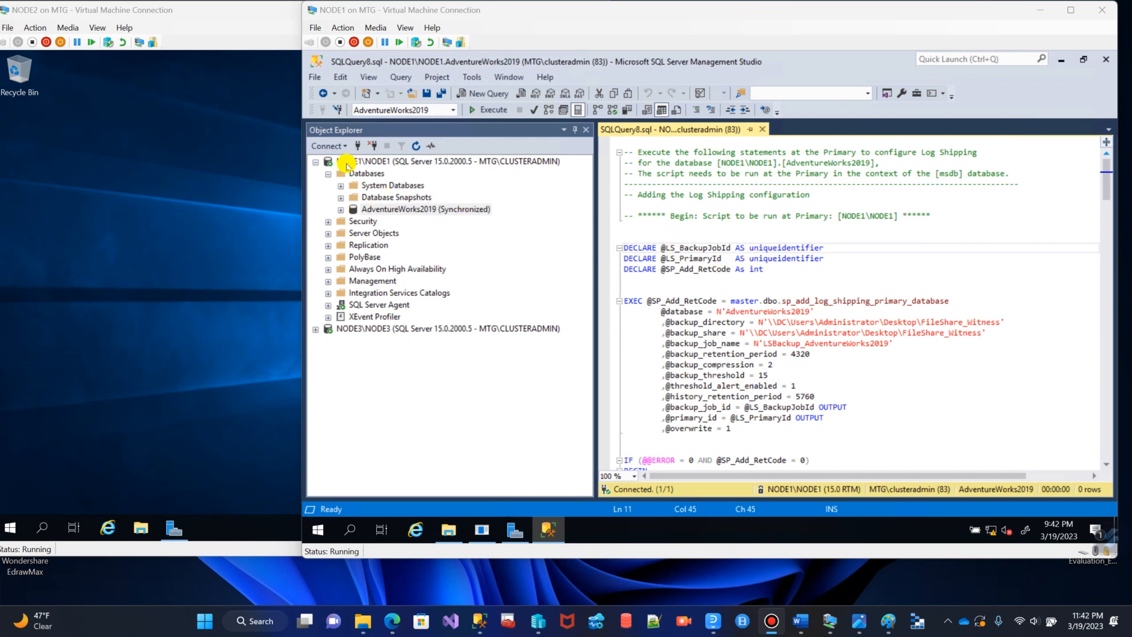
- List the databases on NODE3\NODE3 and check the state of the secondary AdventureWorks2019 database
click(378, 329)
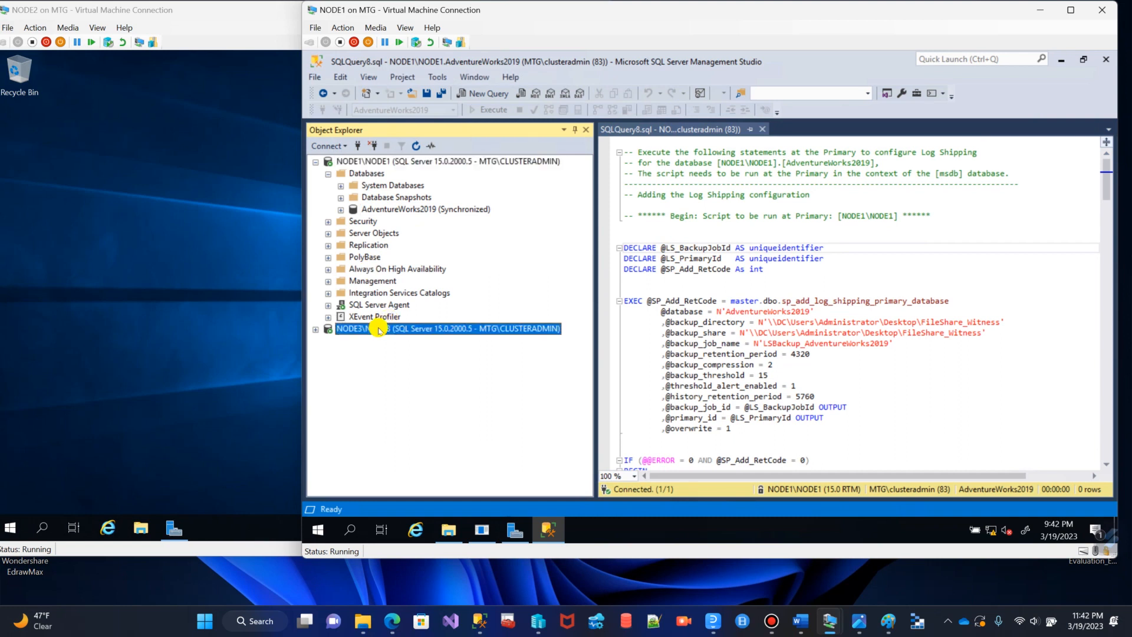
click(315, 329)
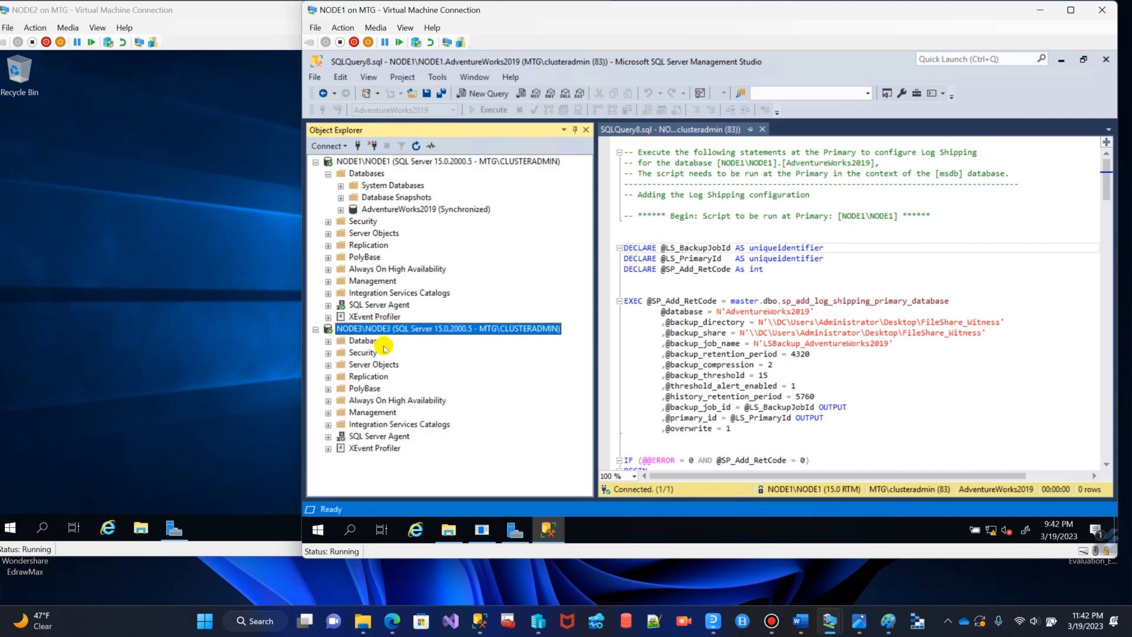
click(328, 341)
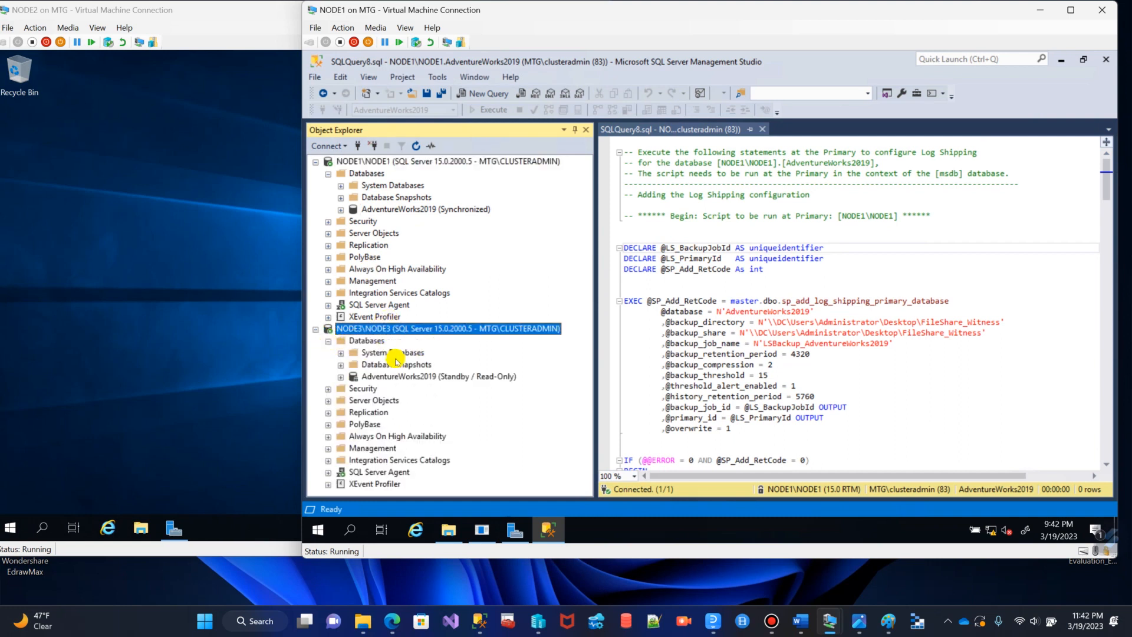
click(423, 376)
- Disconnect the NODE3 and NODE1 servers and connect Object Explorer to the availability group listener AGLs,1433
click(379, 331)
click(373, 147)
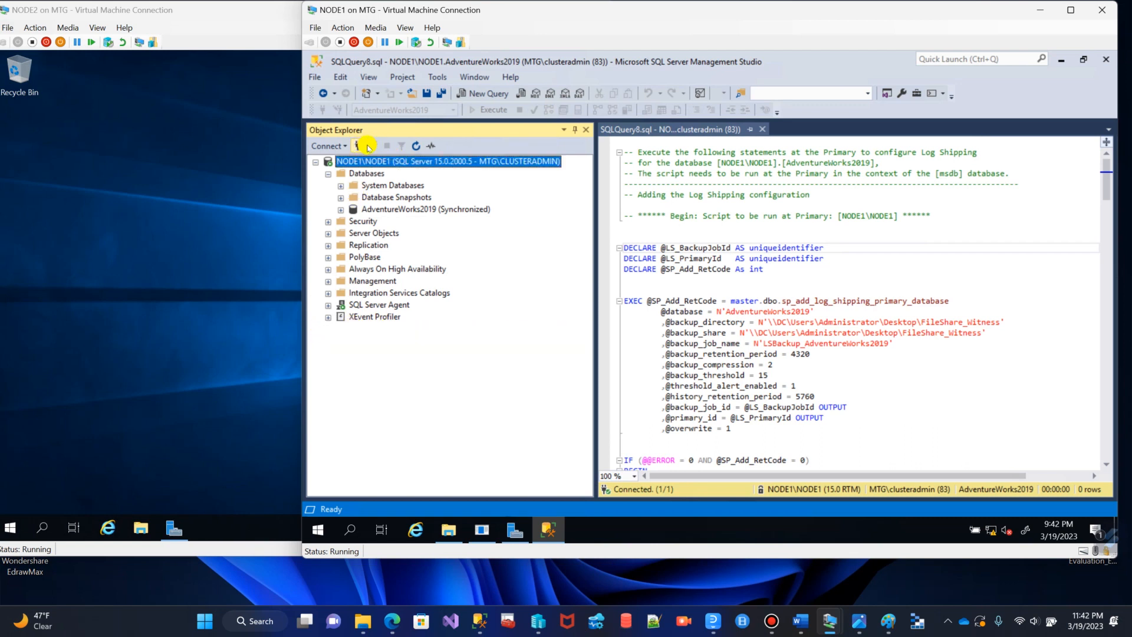
click(367, 147)
click(358, 146)
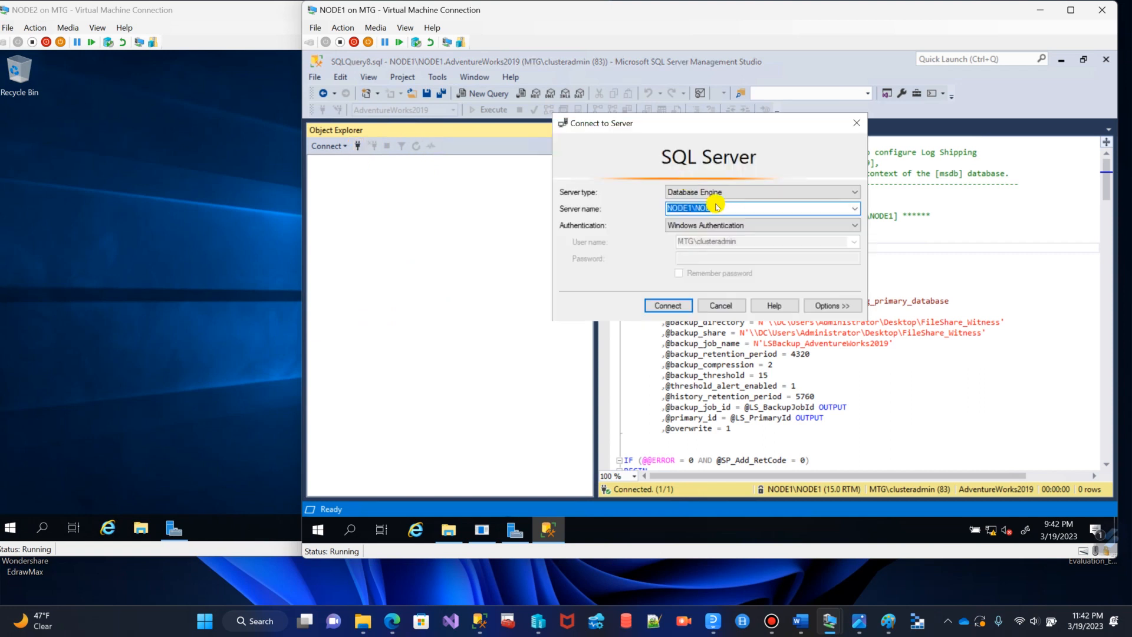
click(858, 210)
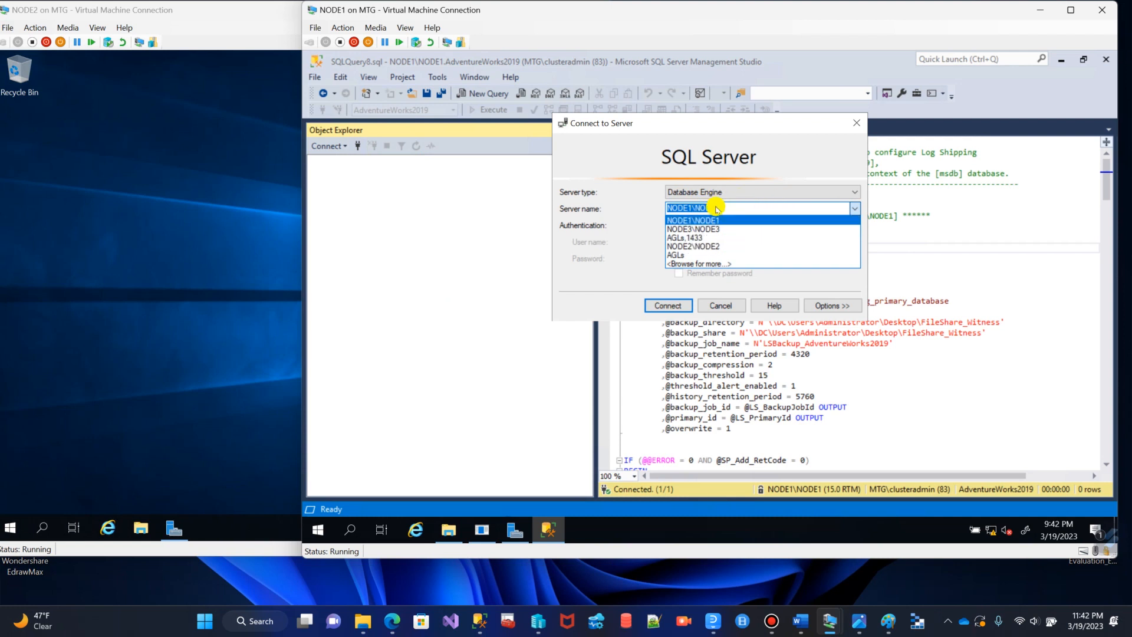
click(698, 237)
click(675, 304)
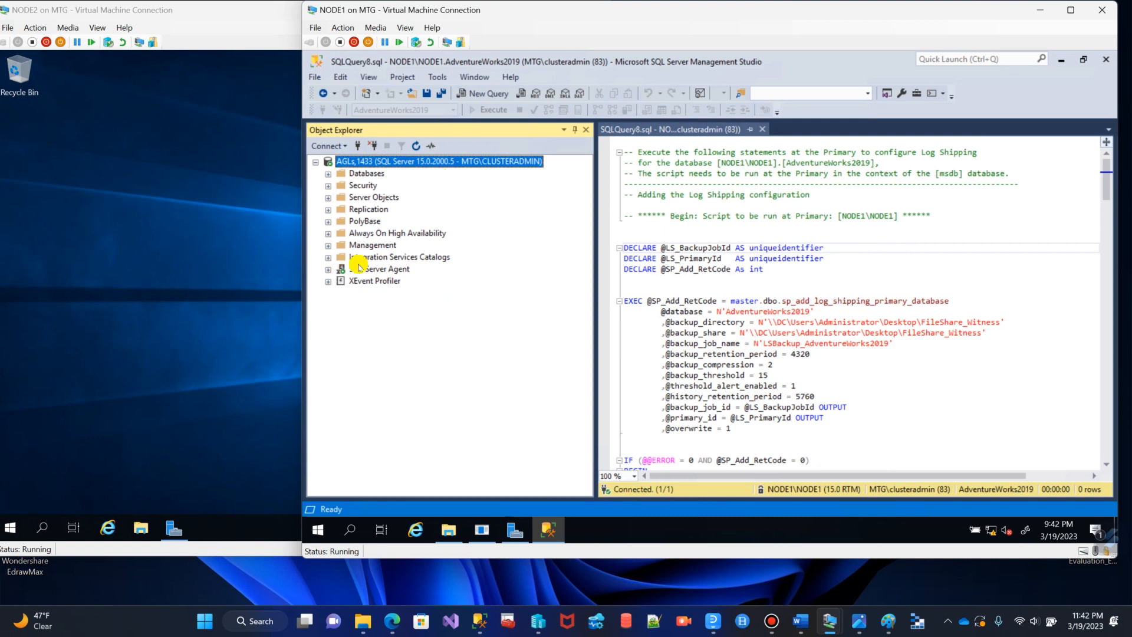
- Expand the DEMOAG availability group under Always On High Availability and check which replica is primary
click(334, 237)
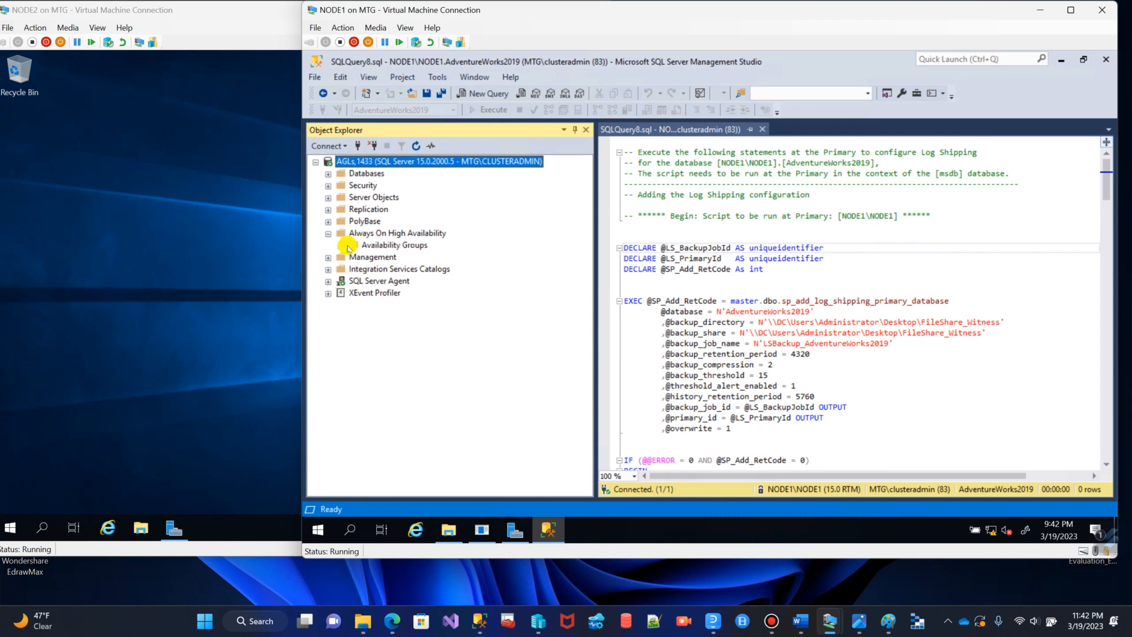
click(344, 246)
click(410, 261)
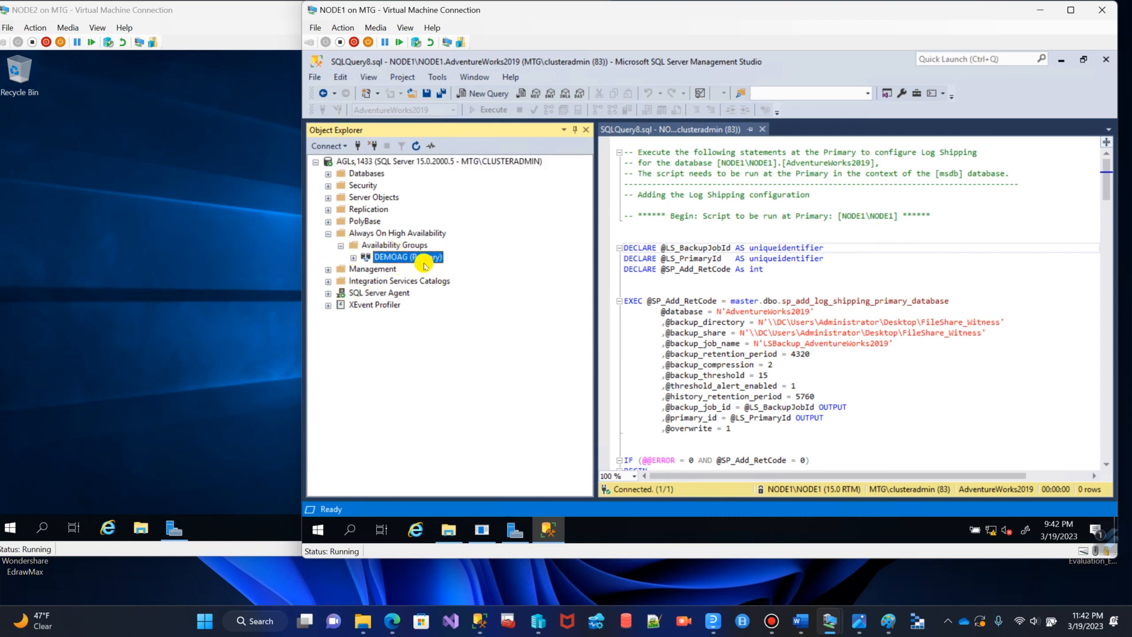
click(354, 258)
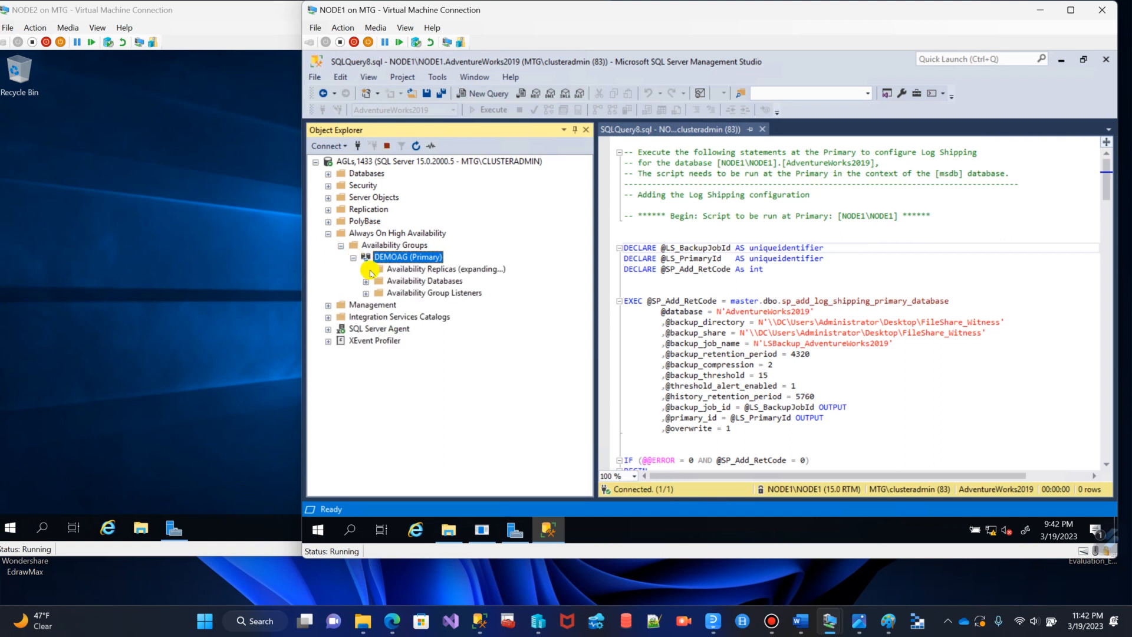
click(365, 269)
click(448, 281)
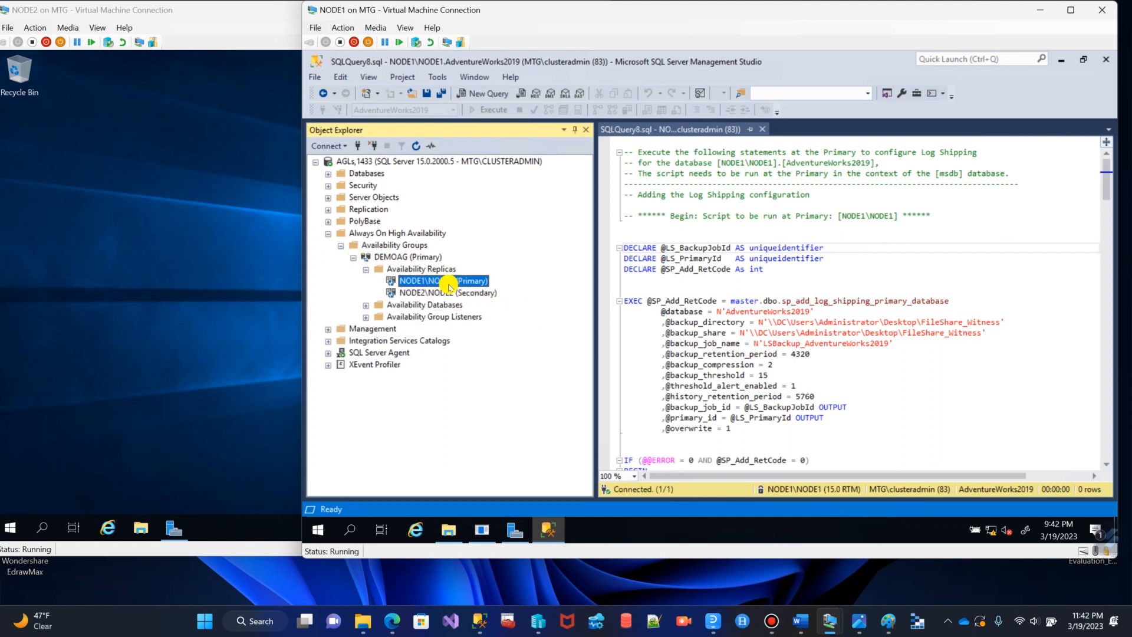
- Perform a planned failover of the DEMOAG availability group to NODE2\NODE2, connecting to that replica and reviewing the detailed progress
right_click(401, 258)
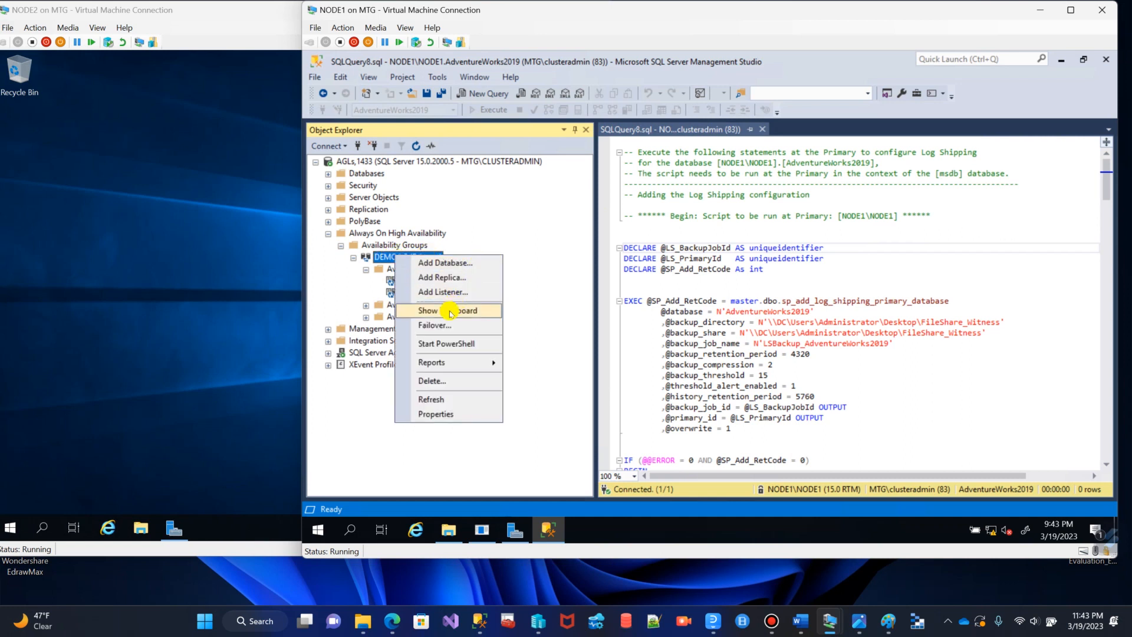
click(442, 325)
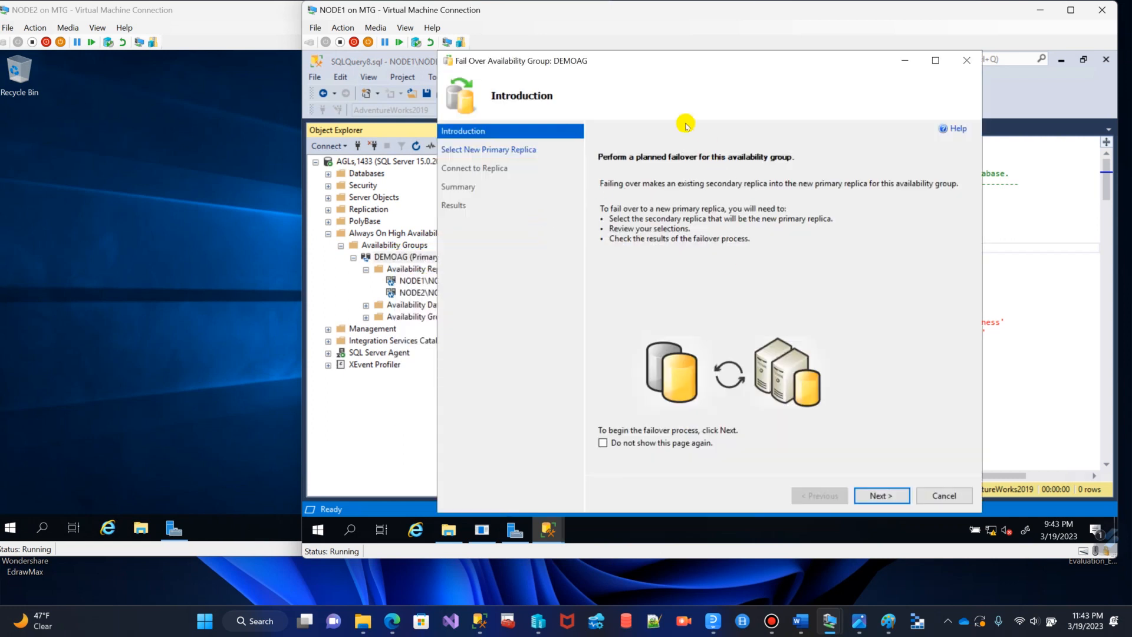
click(876, 497)
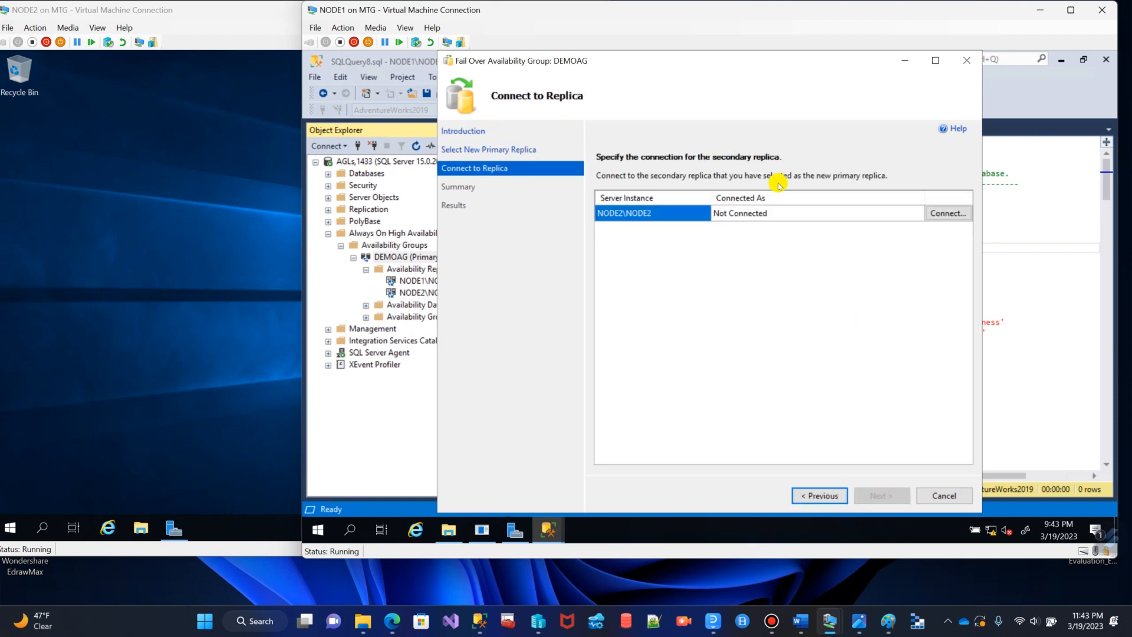
click(943, 213)
click(652, 313)
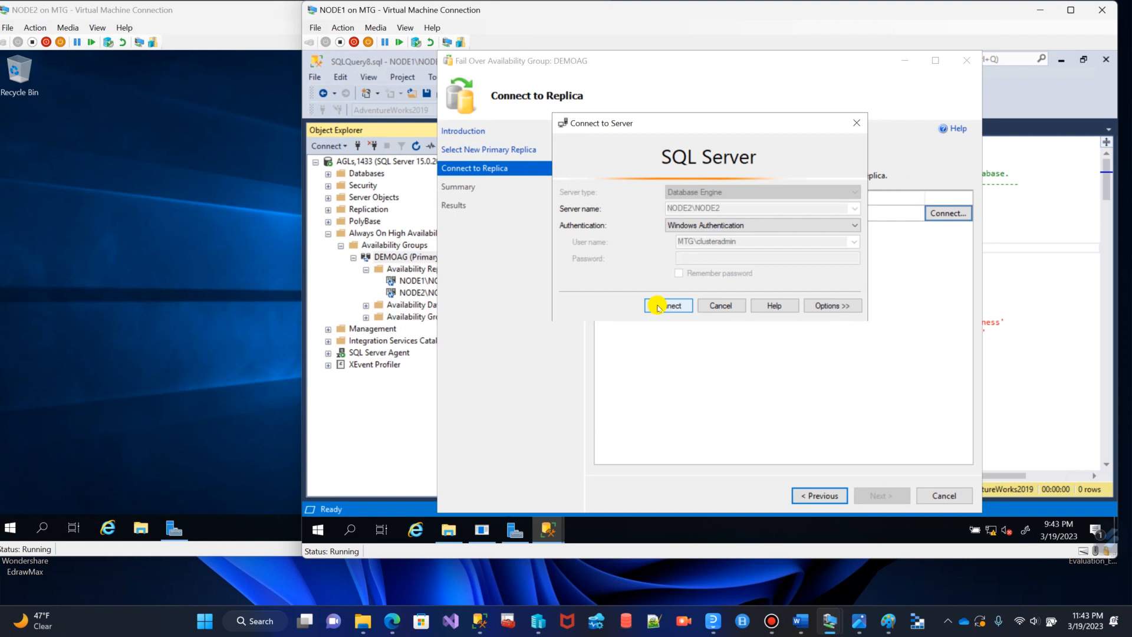
click(883, 495)
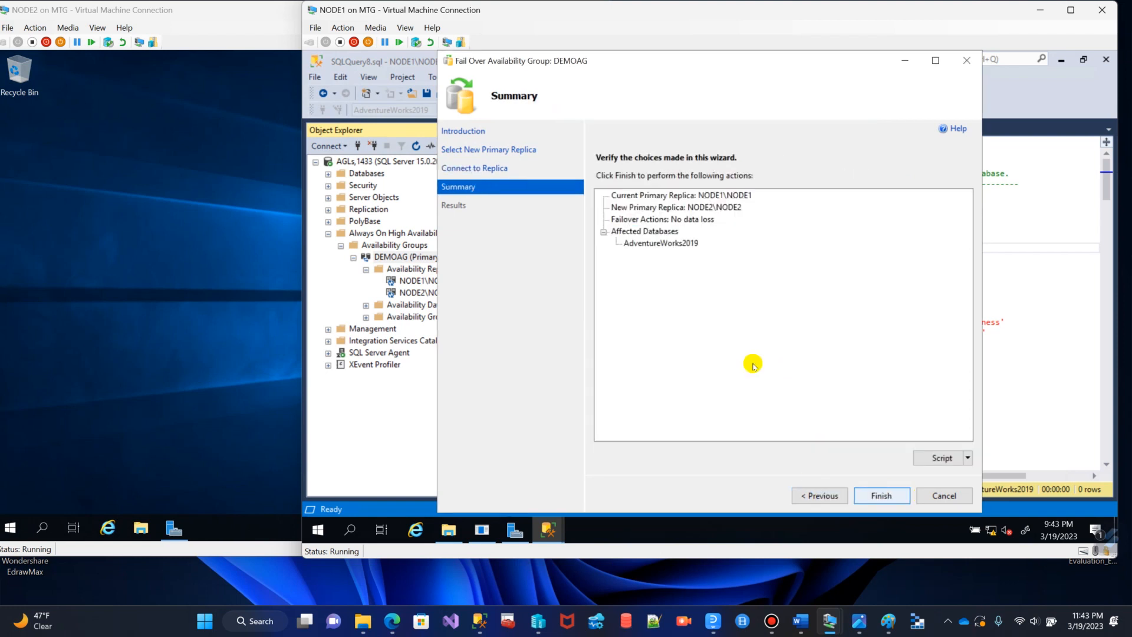
click(880, 494)
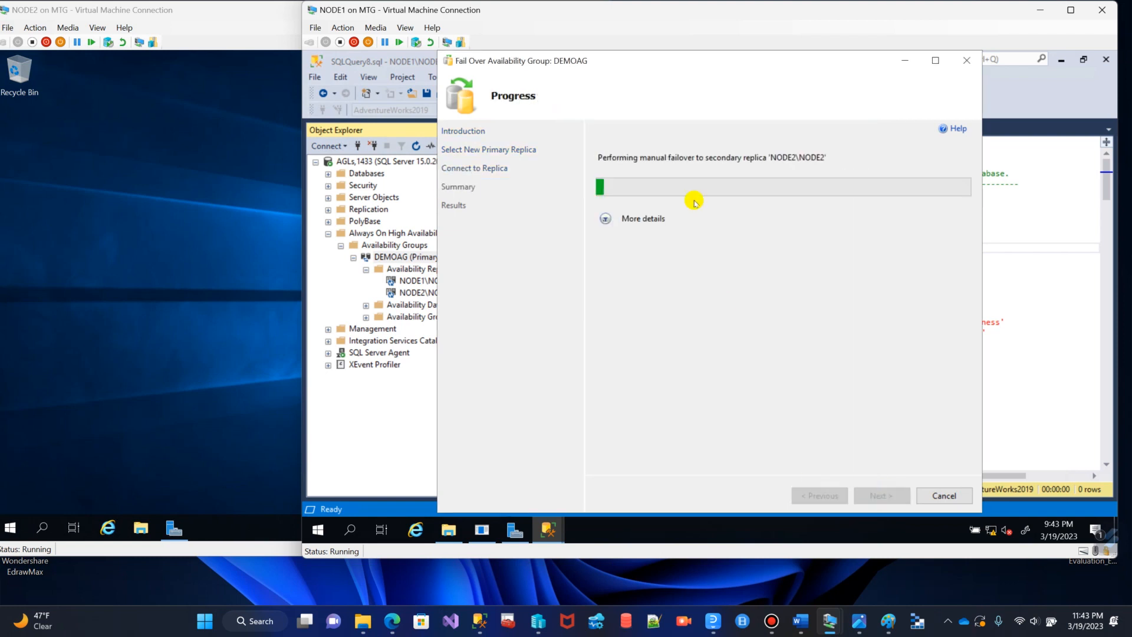
click(605, 219)
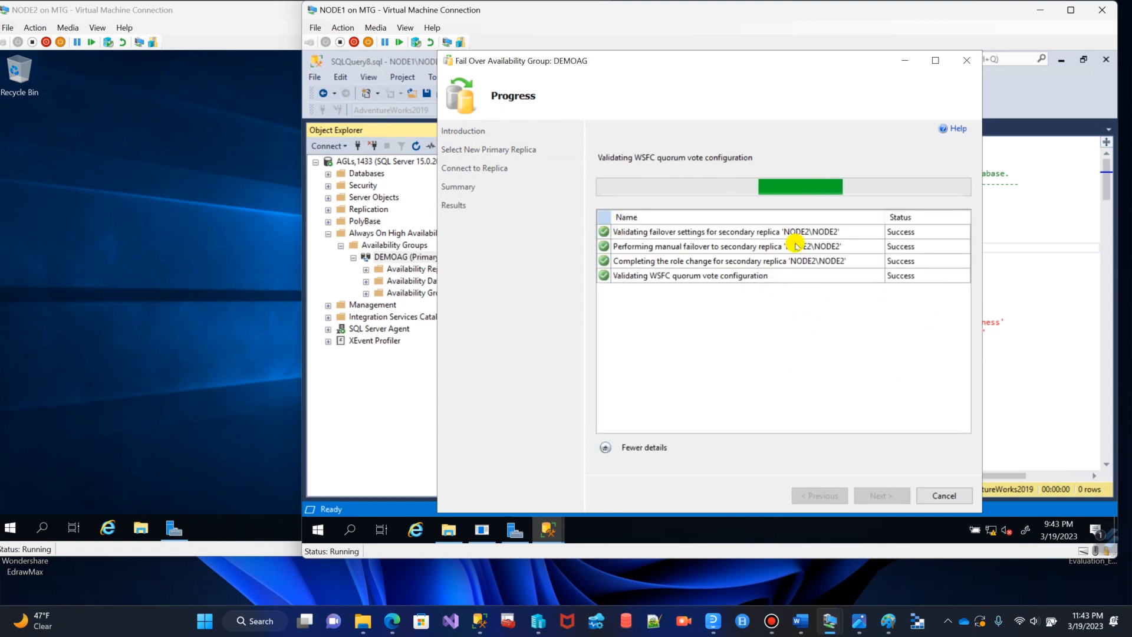
click(945, 498)
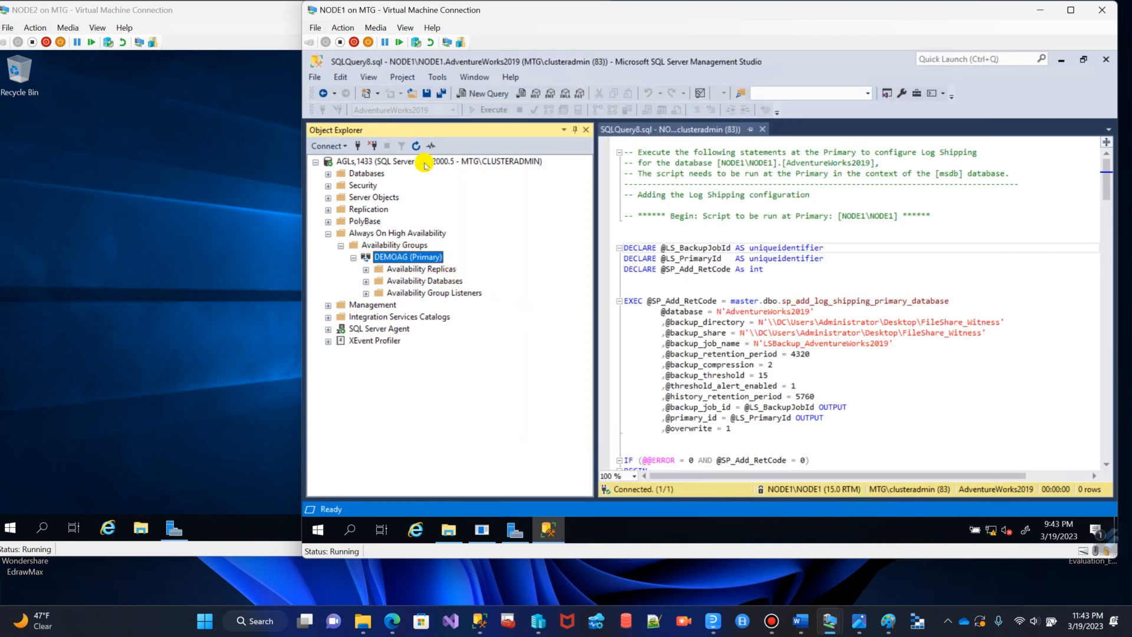
- Check the roles of the NODE1 and NODE2 replicas in DEMOAG, finishing with the Availability Replicas folder collapsed
click(380, 269)
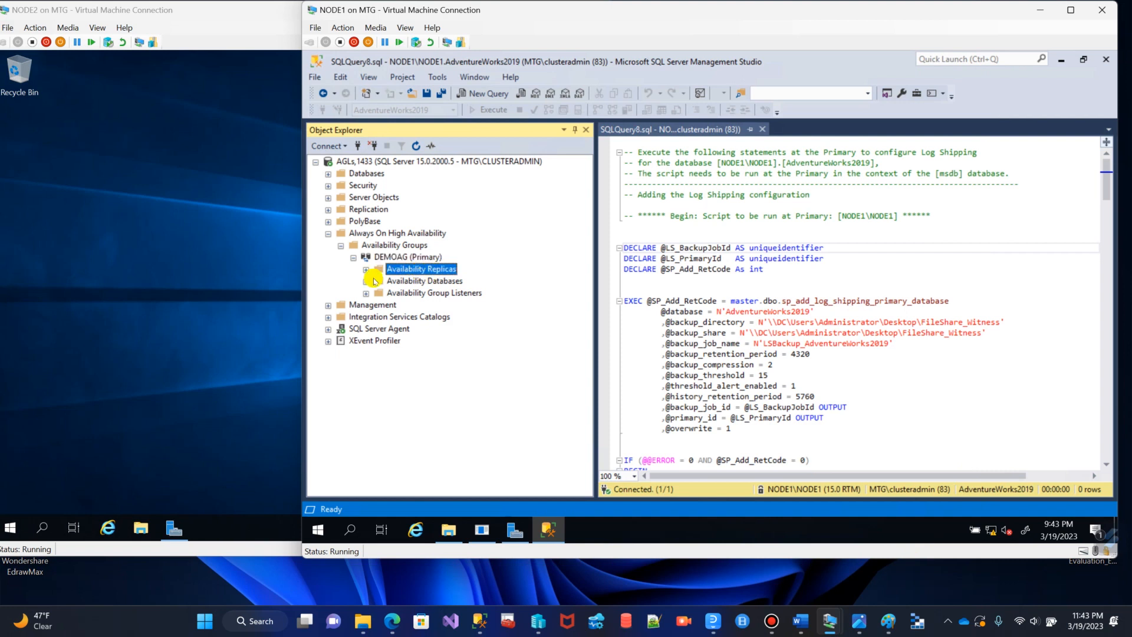
click(366, 270)
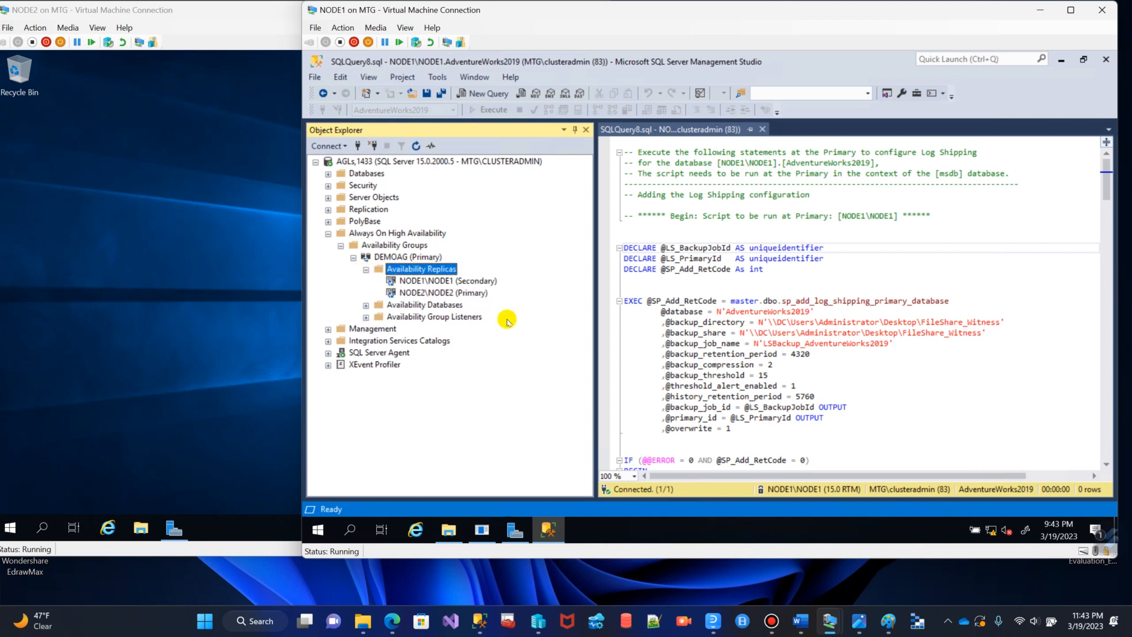
click(444, 293)
click(367, 270)
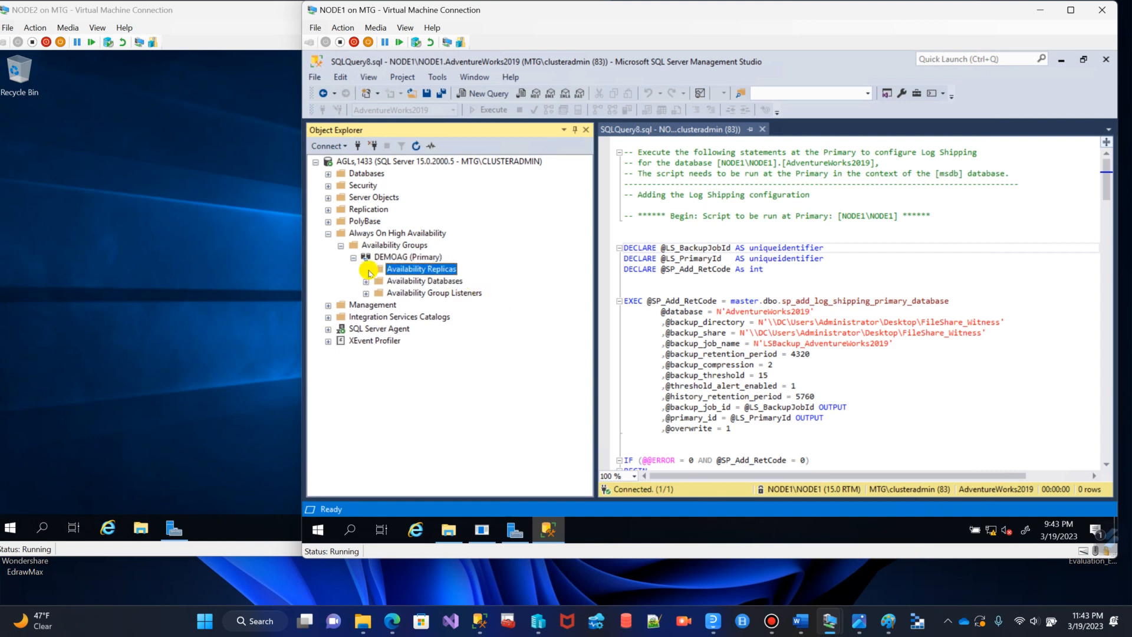
- Narrow Object Explorer slightly and change the log shipping script's query connection to the listener AGLs,1433
click(1005, 353)
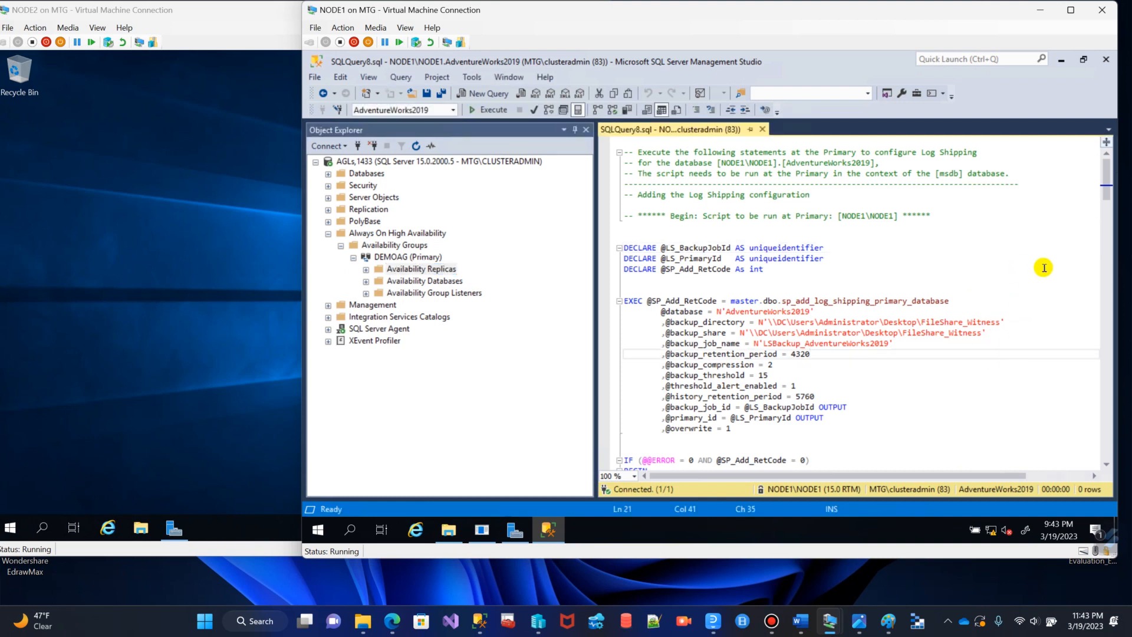
drag(595, 207, 573, 209)
right_click(960, 216)
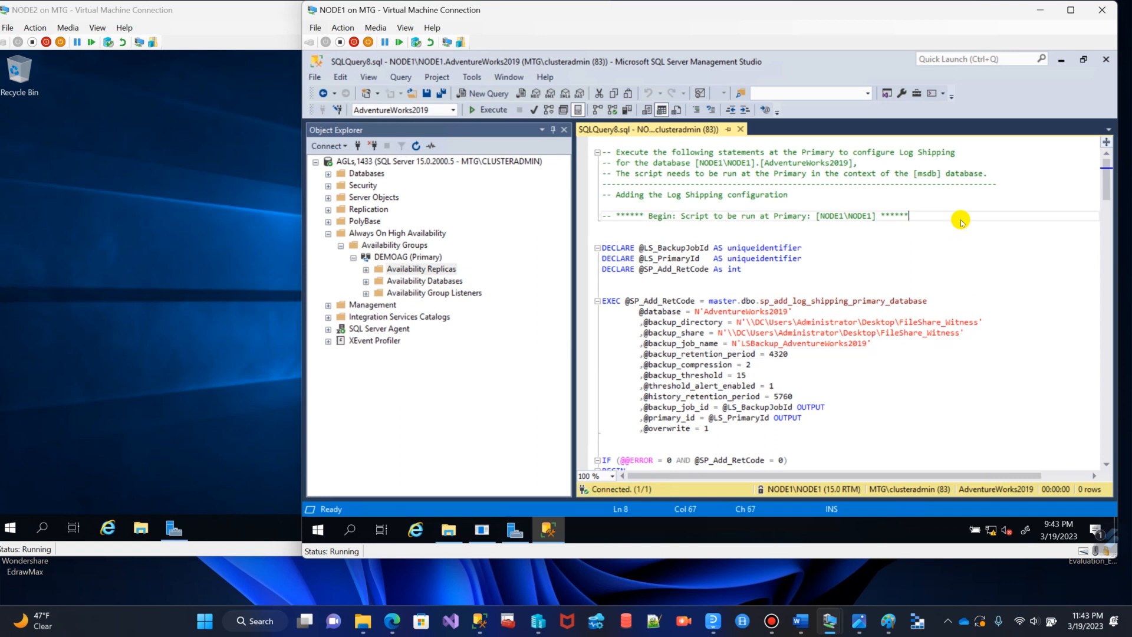
mouse_move(824, 309)
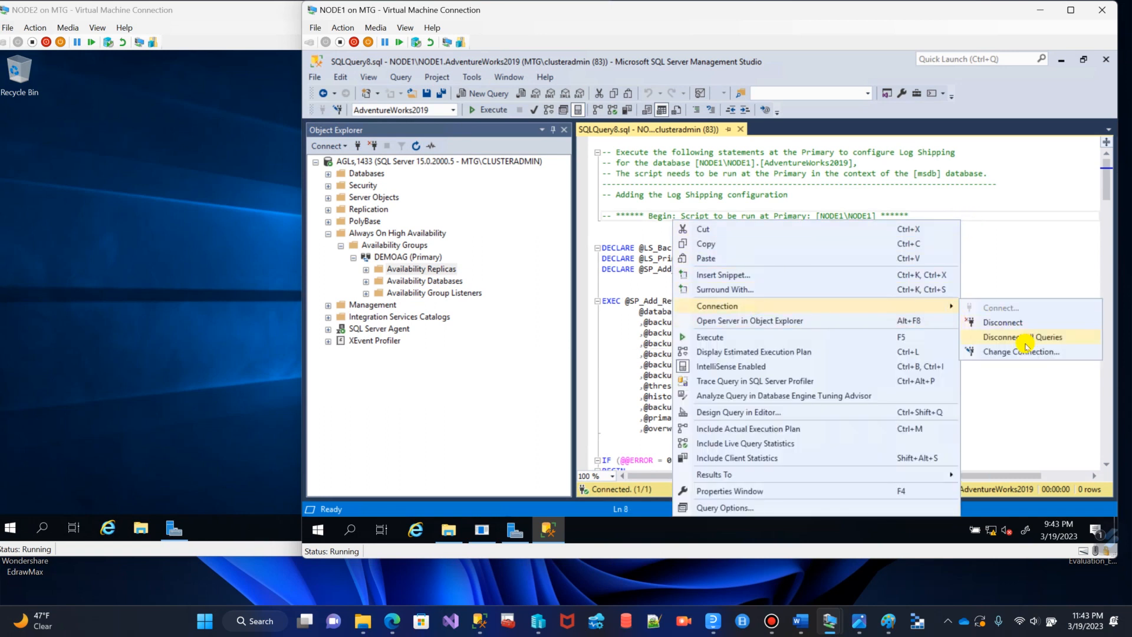
click(1009, 353)
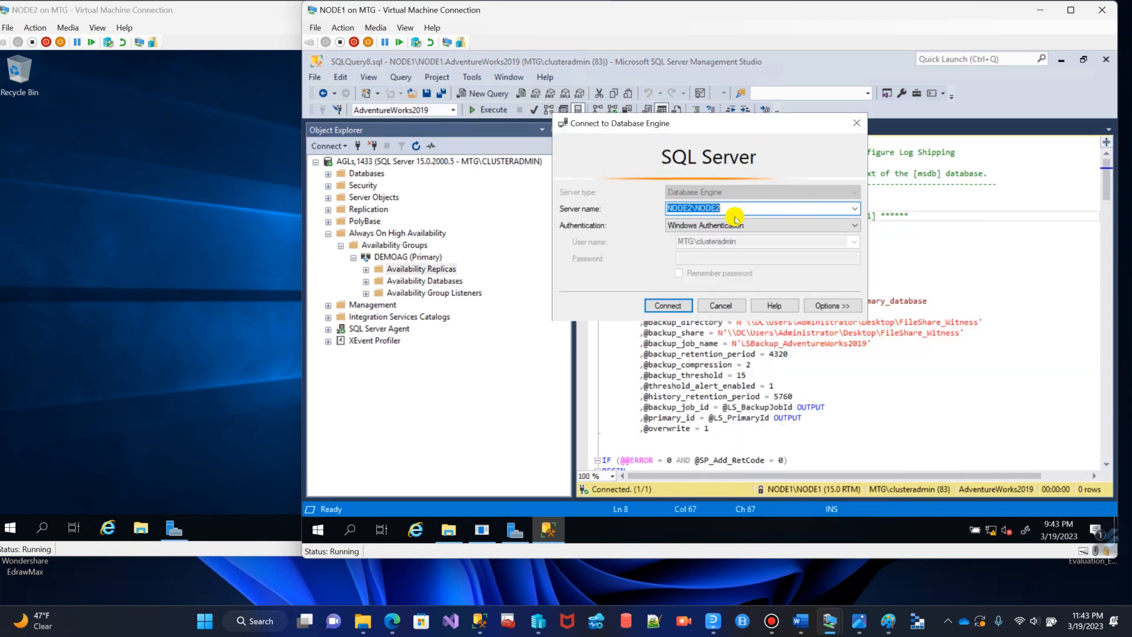
click(853, 214)
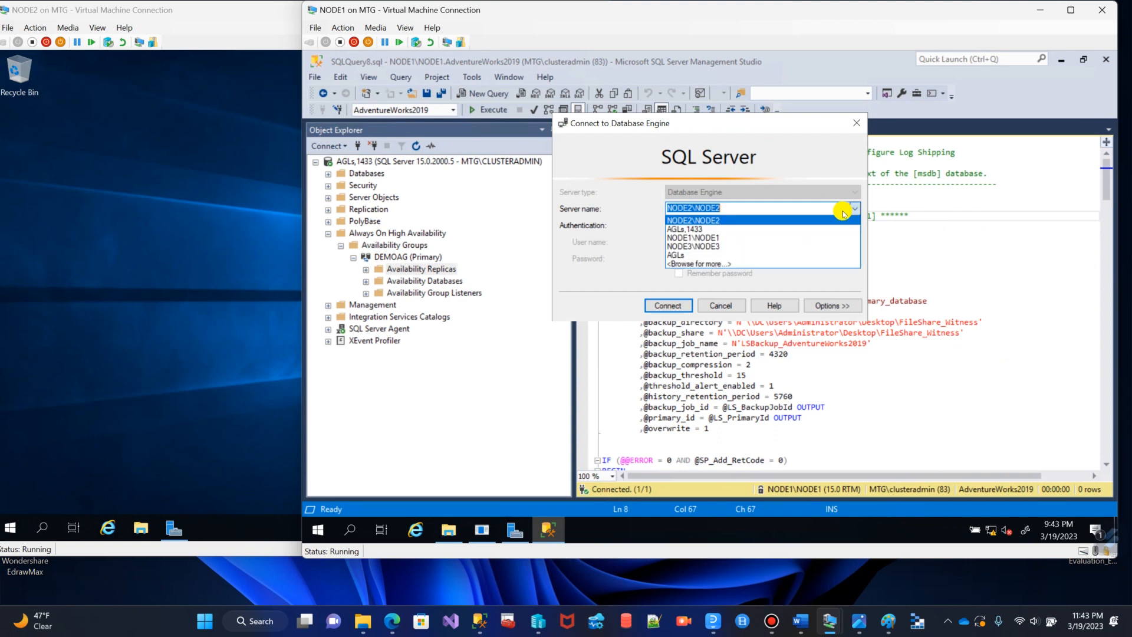
click(719, 228)
click(667, 306)
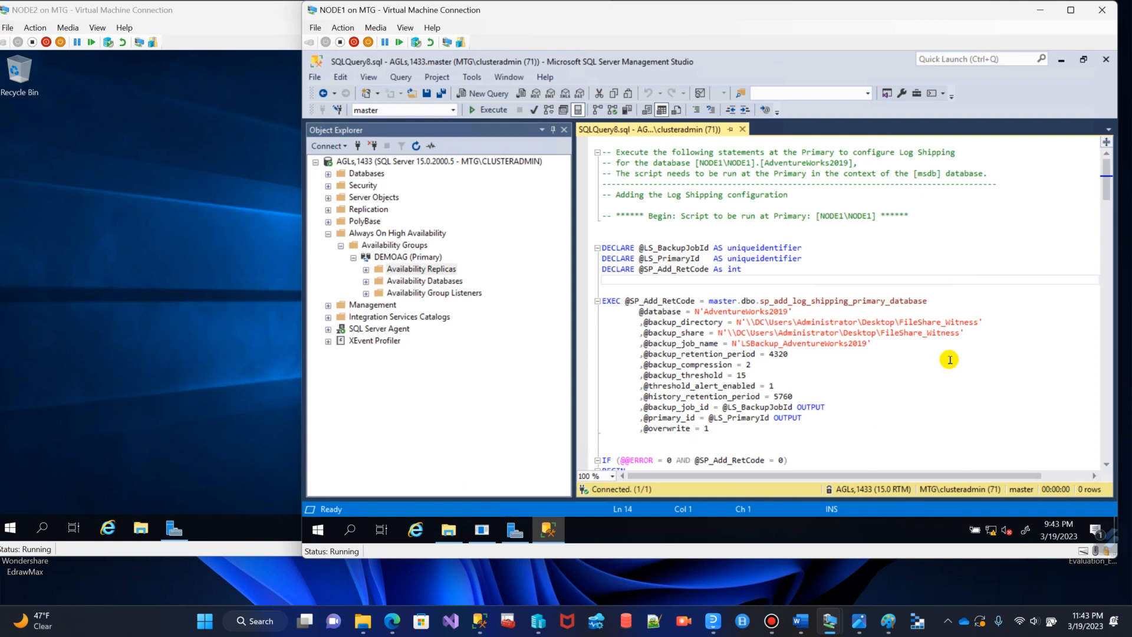
- Review the script's primary section from its begin marker to its end marker, including the server named in the header
scroll(950, 357, down, 2)
scroll(963, 332, down, 11)
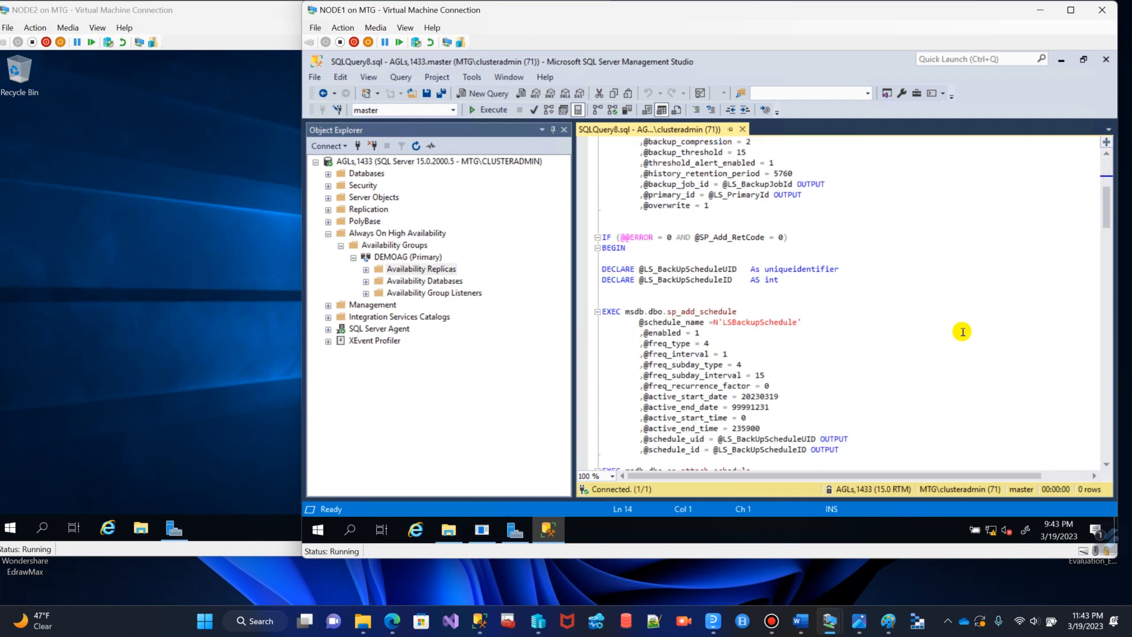
scroll(962, 332, down, 4)
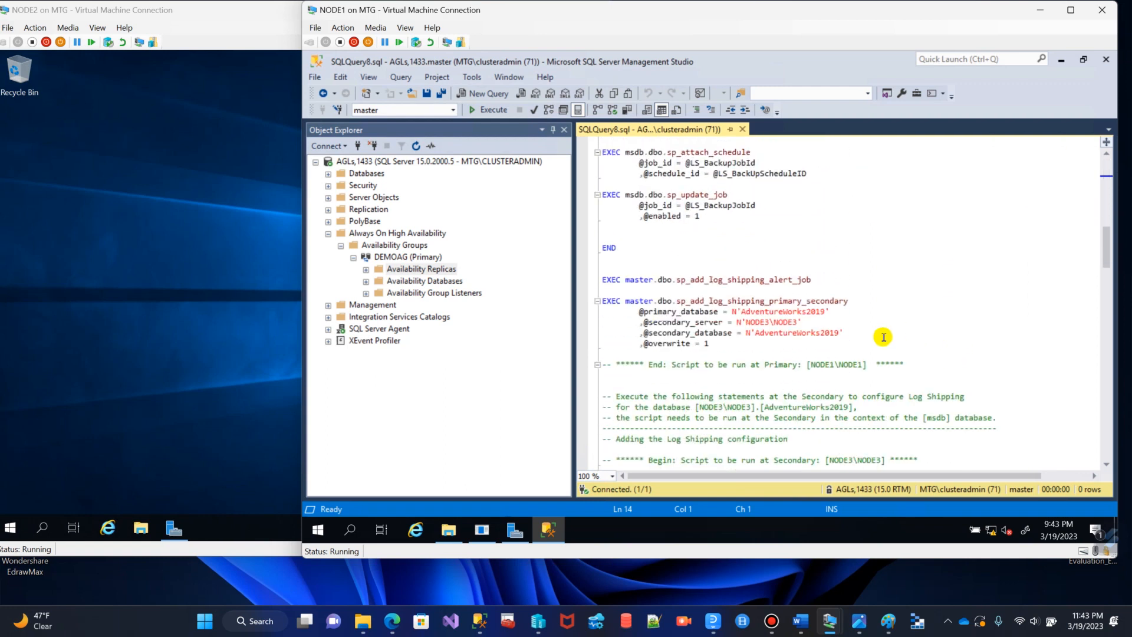
scroll(869, 326, up, 15)
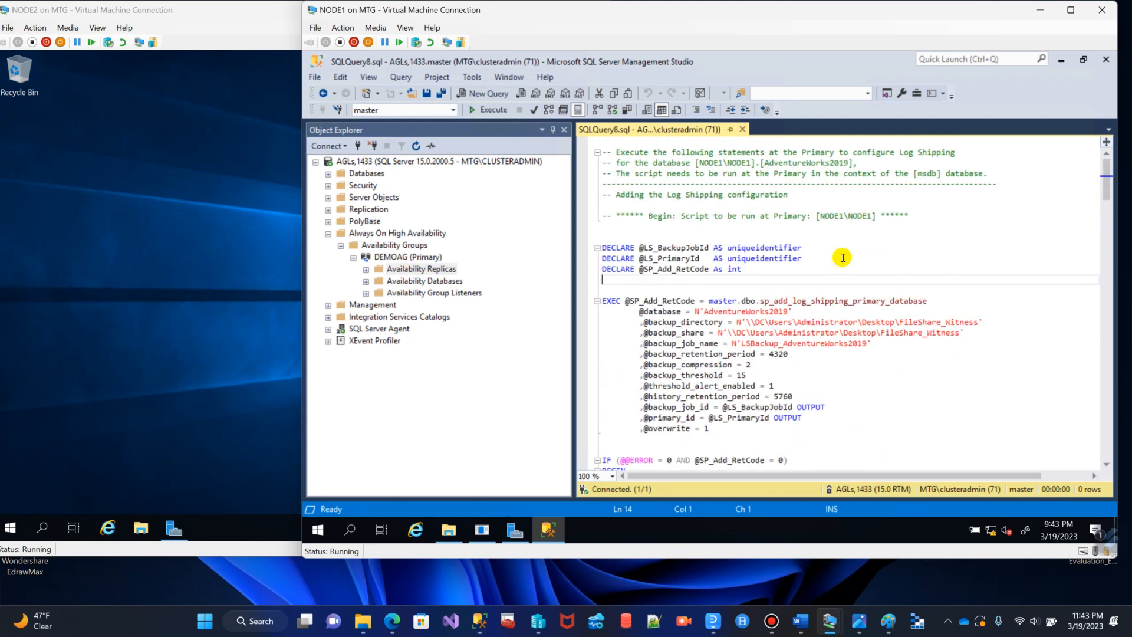
click(879, 207)
click(872, 235)
drag(807, 215, 680, 217)
click(828, 250)
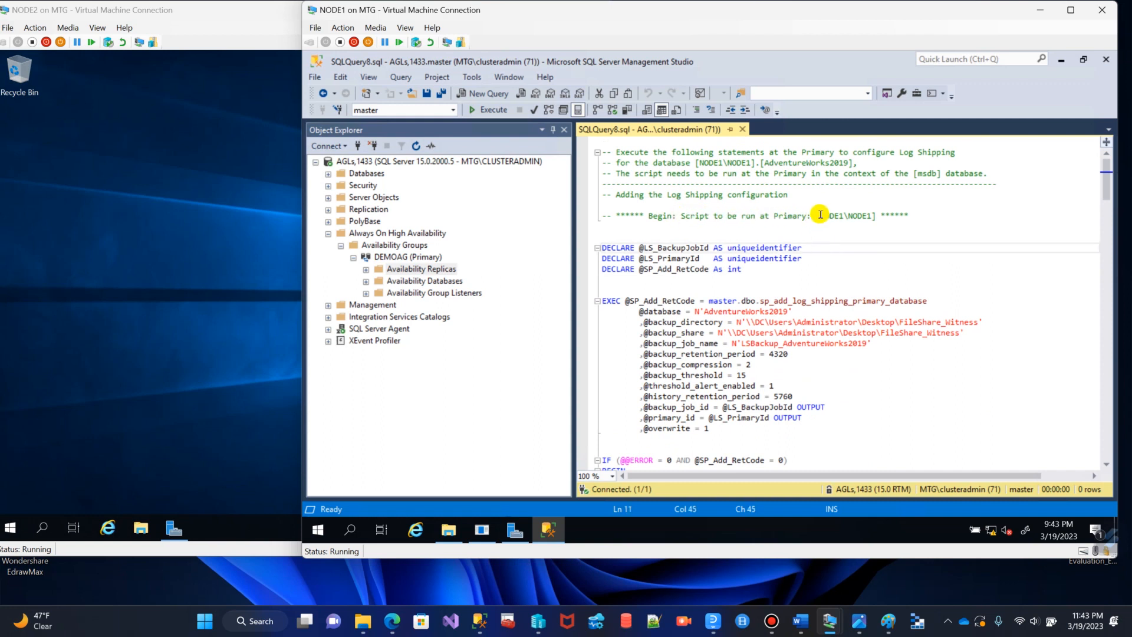
drag(819, 215, 876, 216)
click(847, 253)
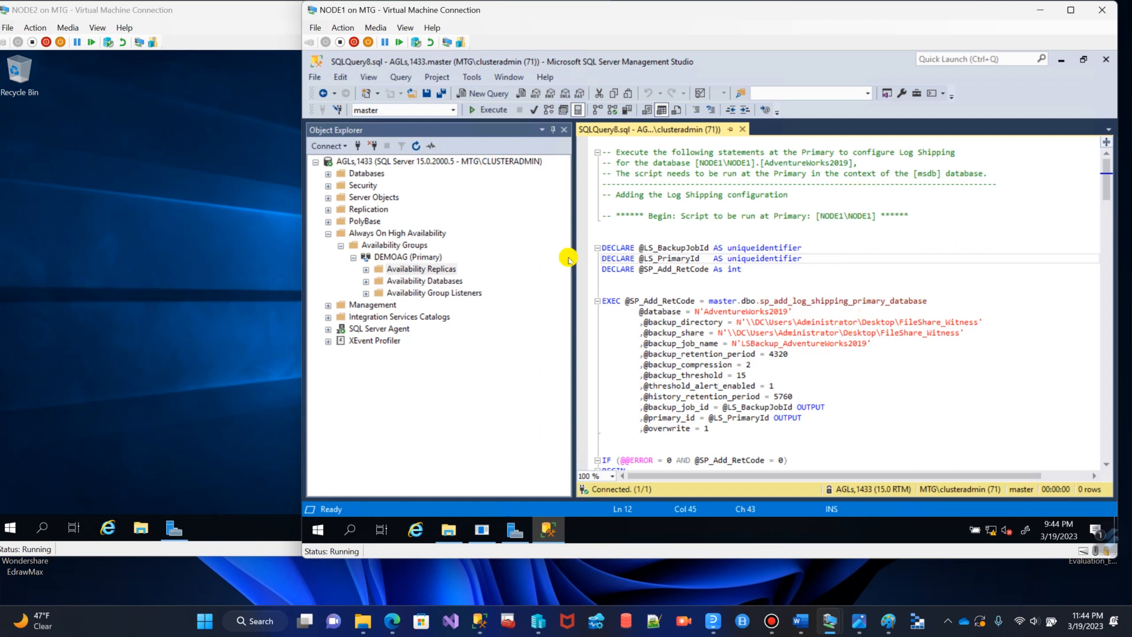
- Expand DEMOAG's availability replicas under the AGLs,1433 listener and check the NODE2\NODE2 replica's role
click(435, 161)
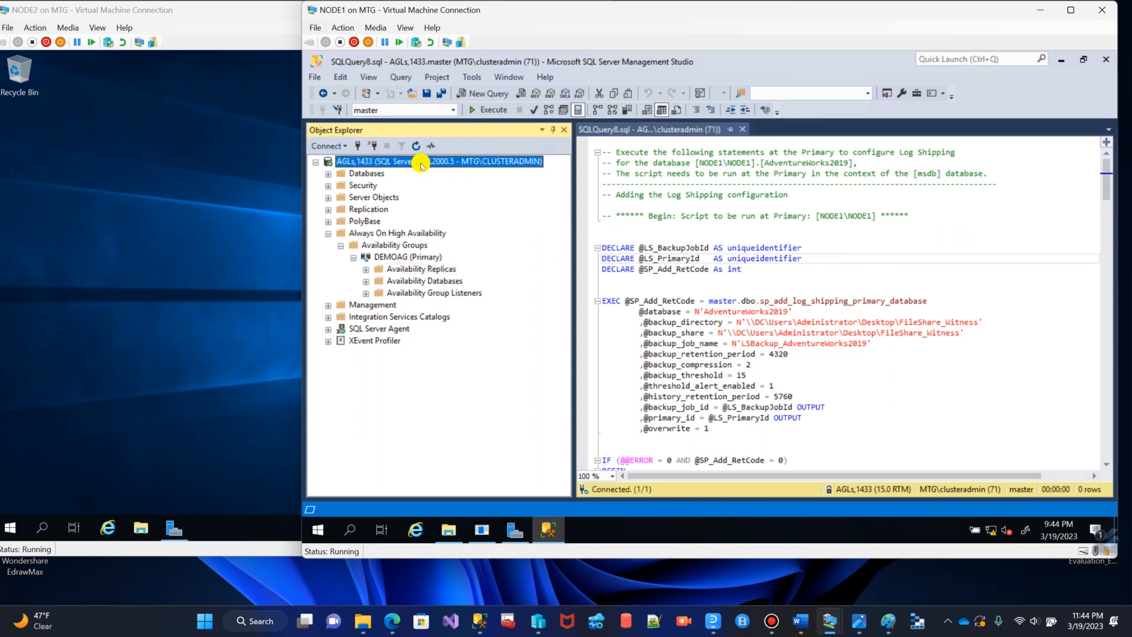
click(366, 270)
click(446, 292)
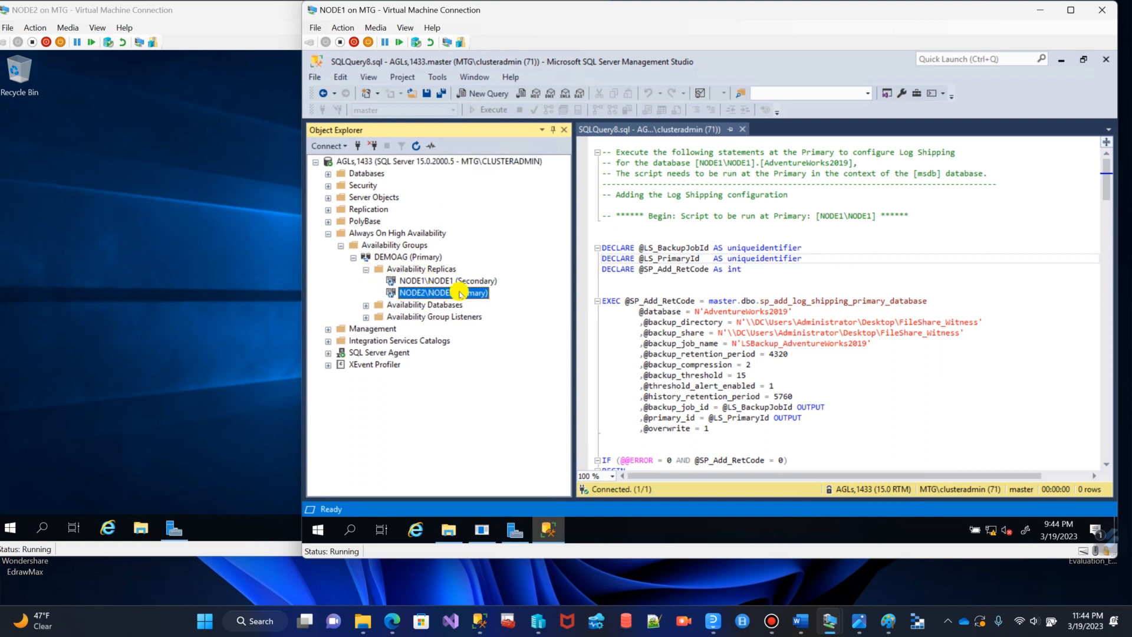
- Execute only the script's primary section against AGLs,1433, from its opening comments through the sp_add_log_shipping_primary_secondary call
scroll(1027, 307, down, 6)
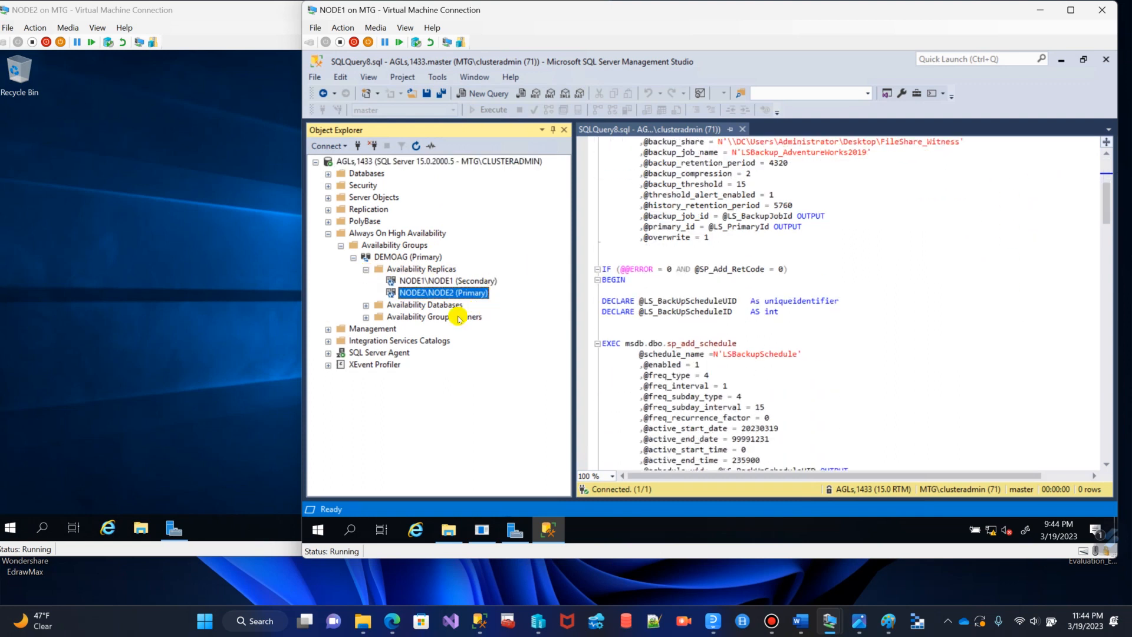
scroll(908, 313, down, 11)
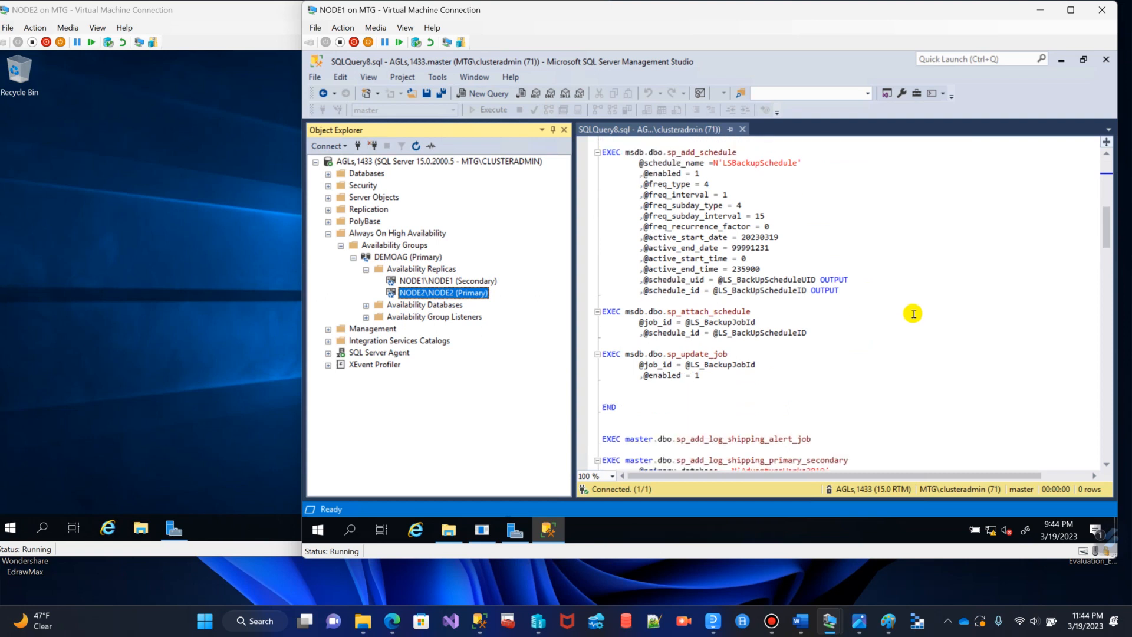
scroll(913, 313, down, 2)
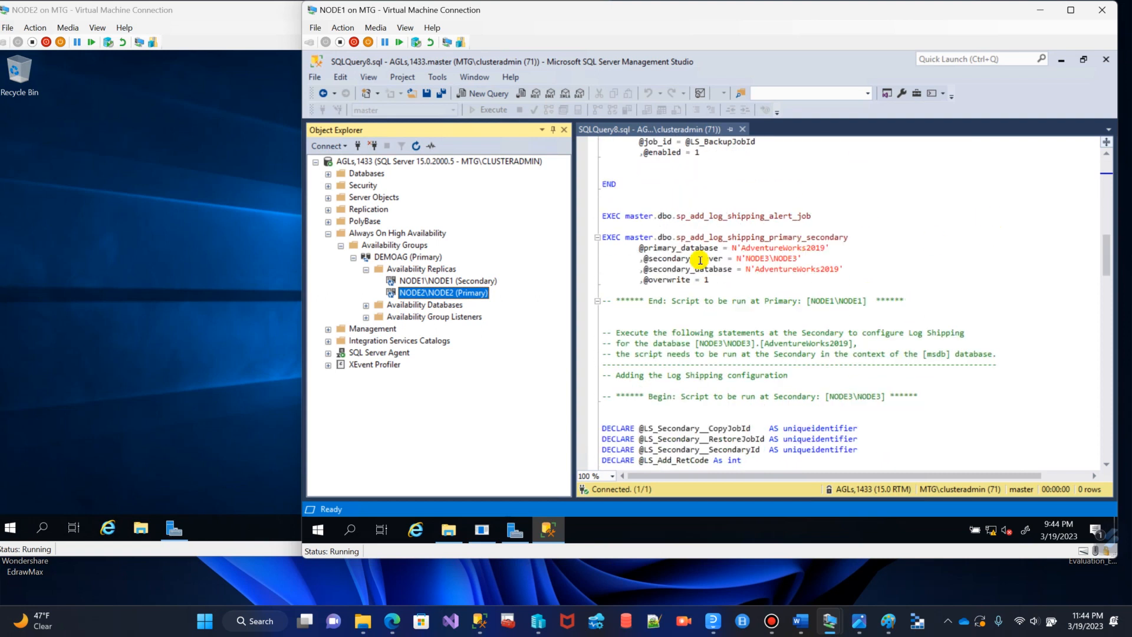
drag(719, 283, 542, 13)
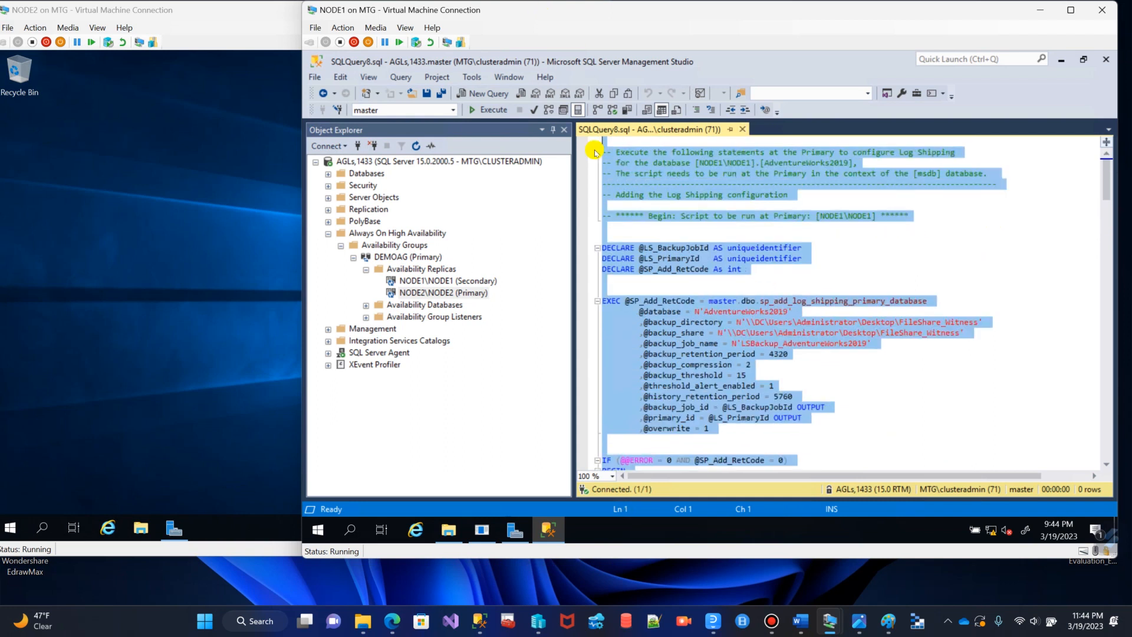
click(485, 110)
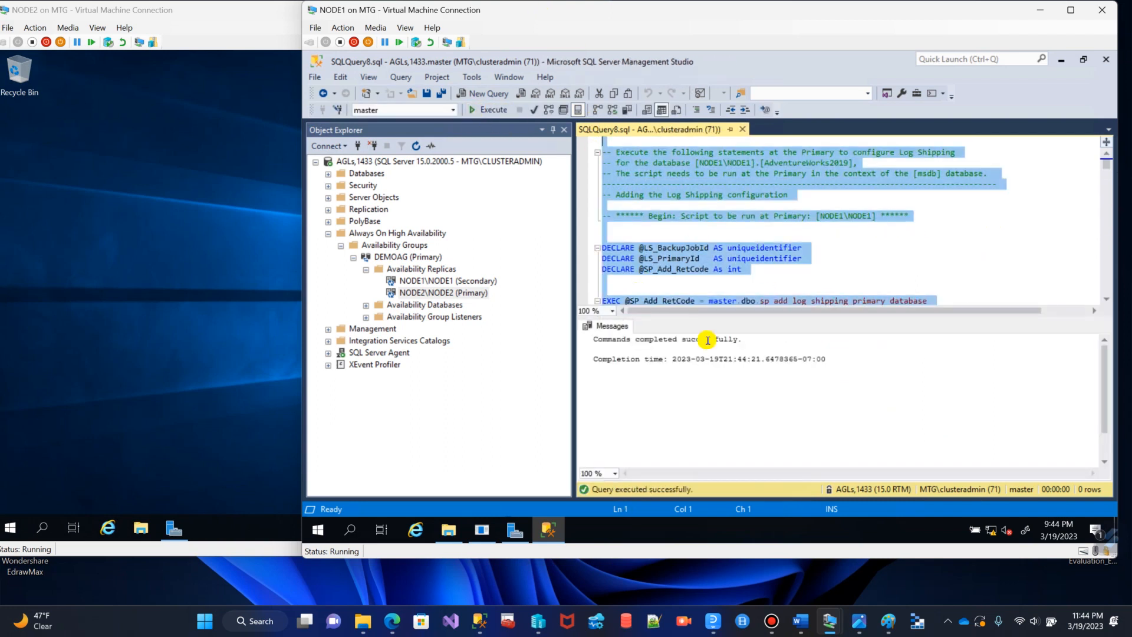
- Collapse Always On High Availability under AGLs,1433 and connect Object Explorer to the NODE2\NODE2 database engine
click(328, 234)
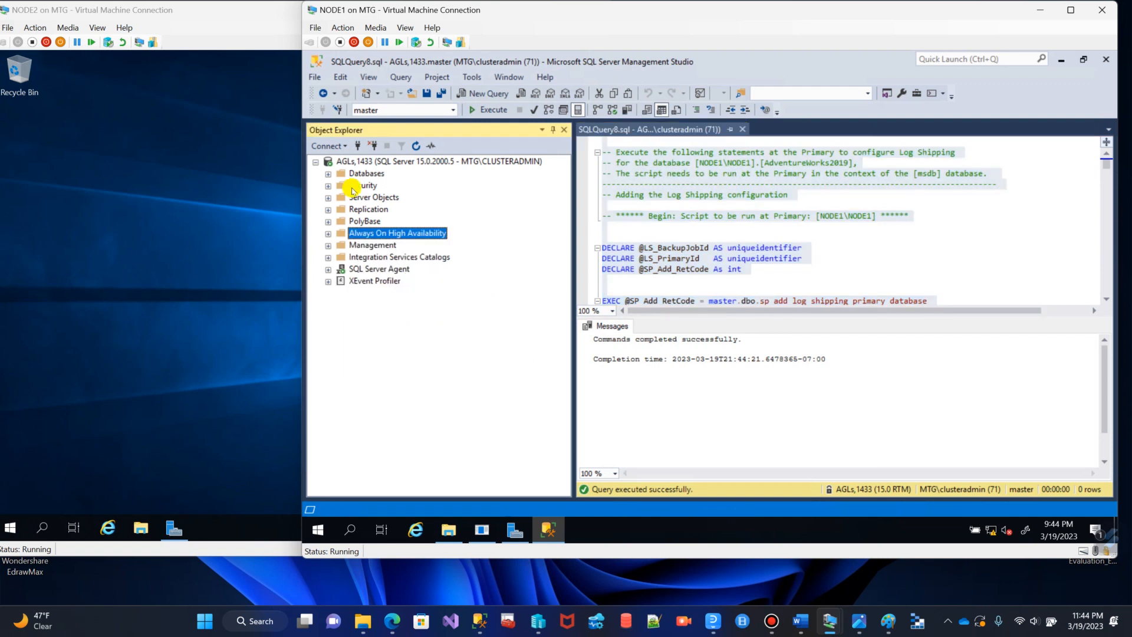
click(357, 145)
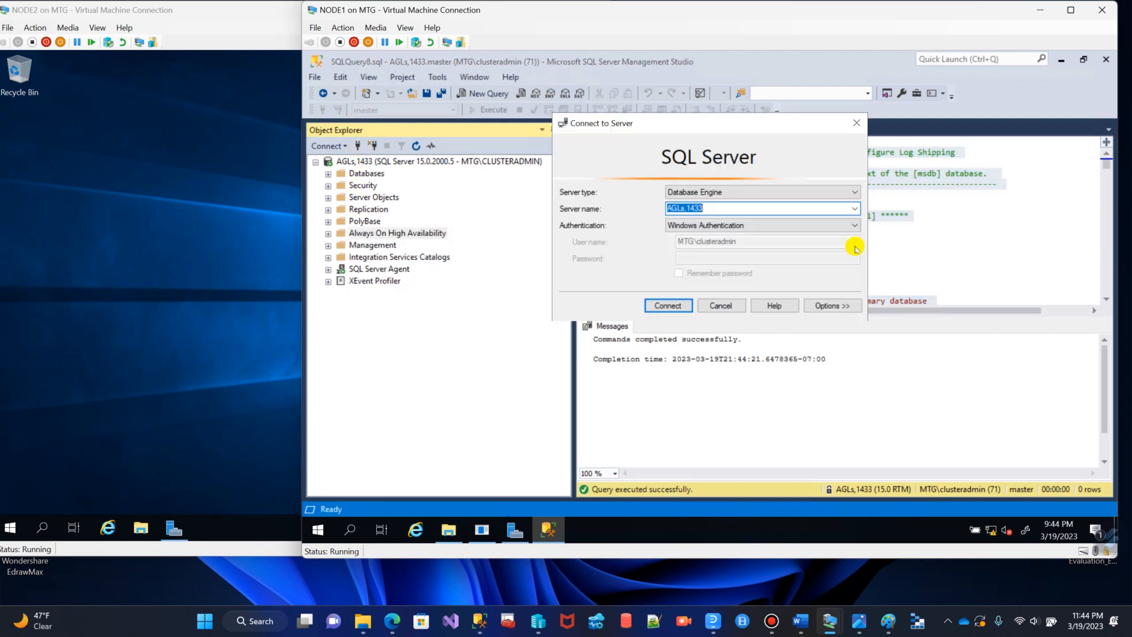
click(854, 213)
click(710, 227)
click(667, 305)
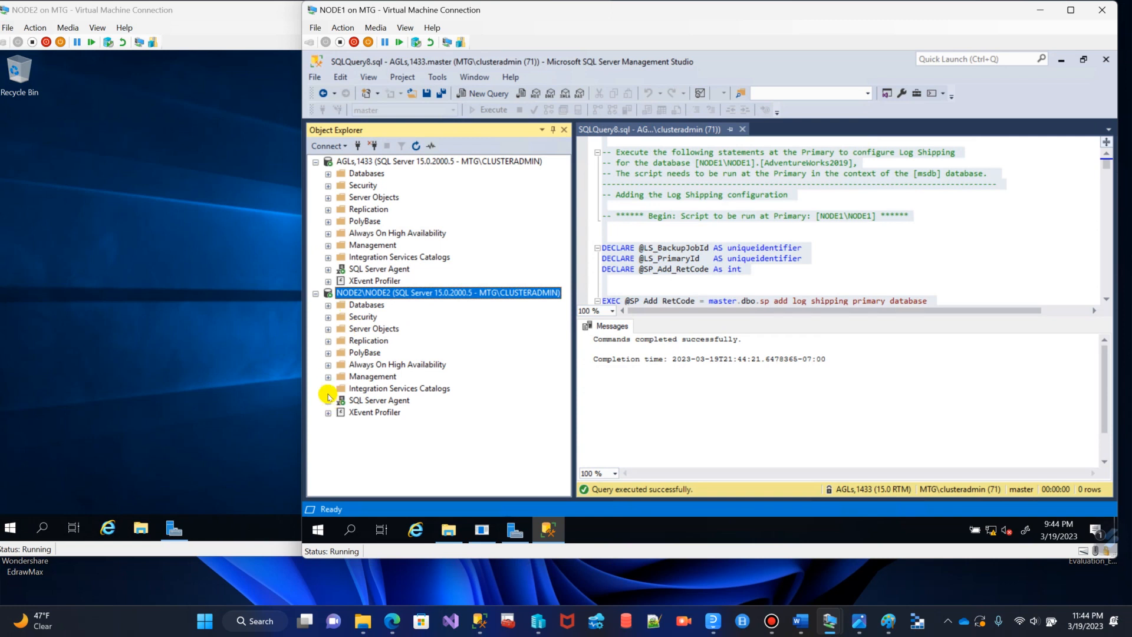
- Check NODE2\NODE2's SQL Server Agent jobs for the LSBackup_AdventureWorks2019 and LSAlert_NODE2\NODE2 log shipping jobs, then collapse the job list
click(329, 391)
click(328, 402)
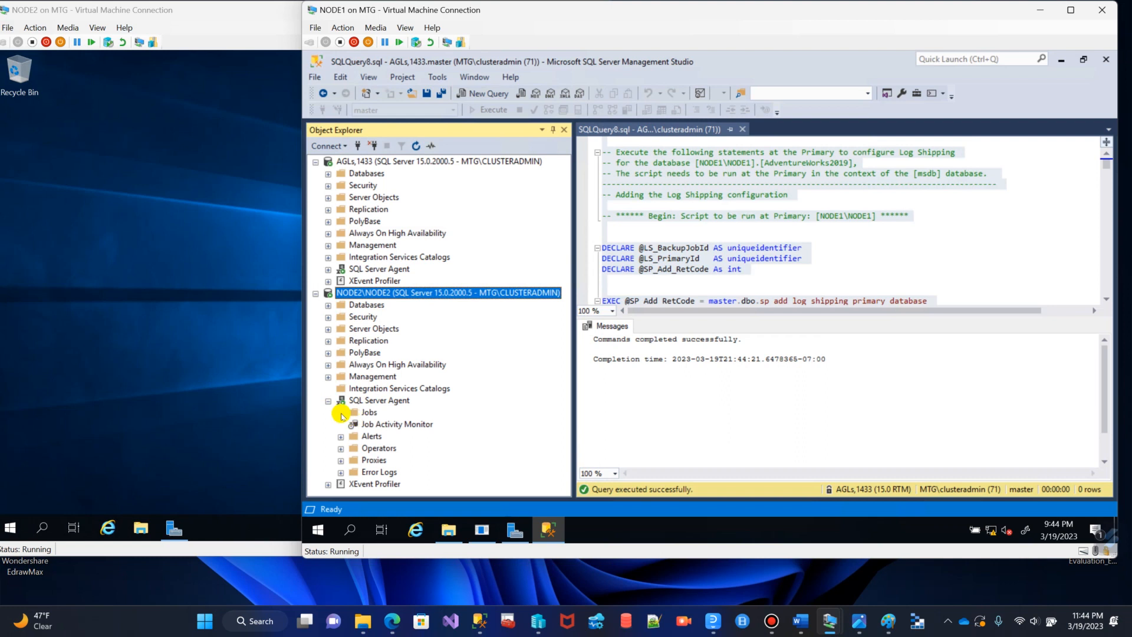
click(341, 413)
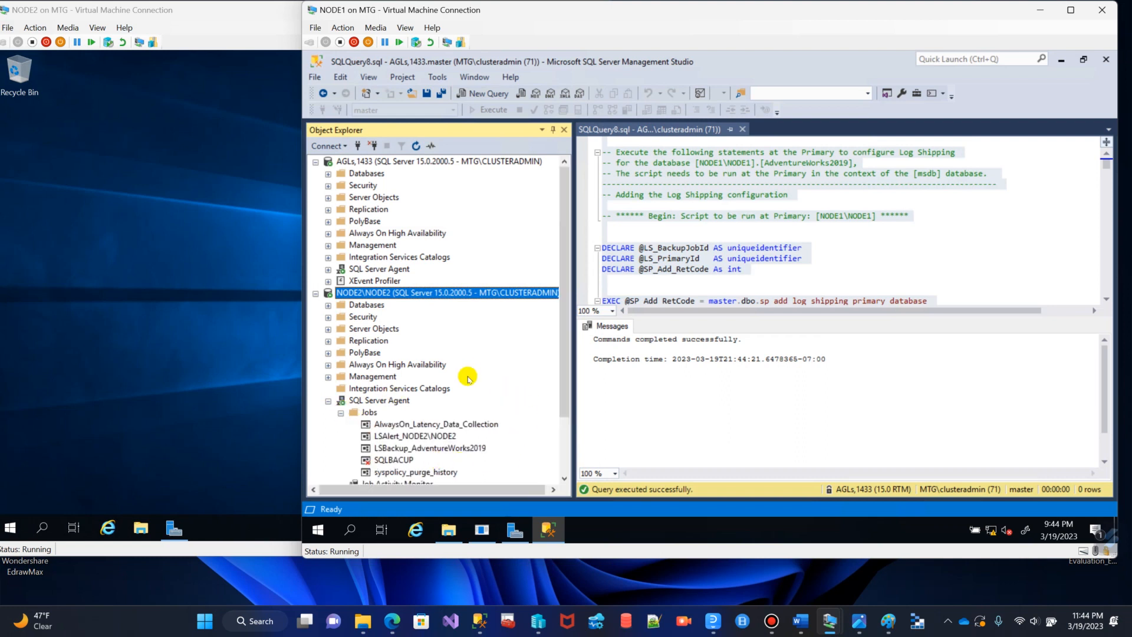
scroll(469, 371, down, 2)
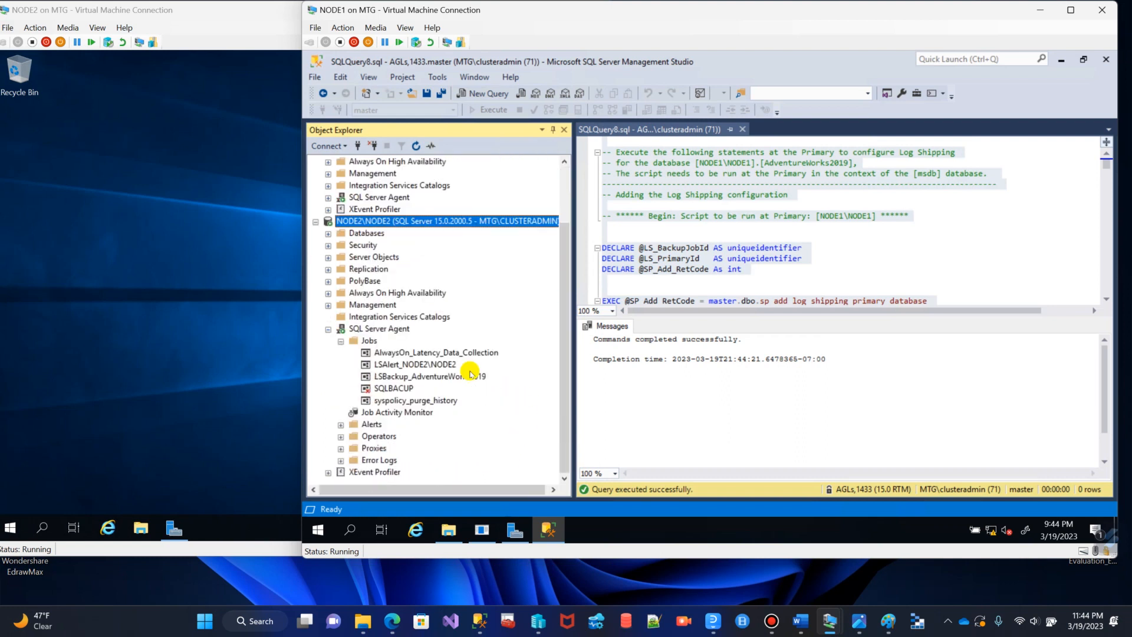
click(430, 379)
click(411, 365)
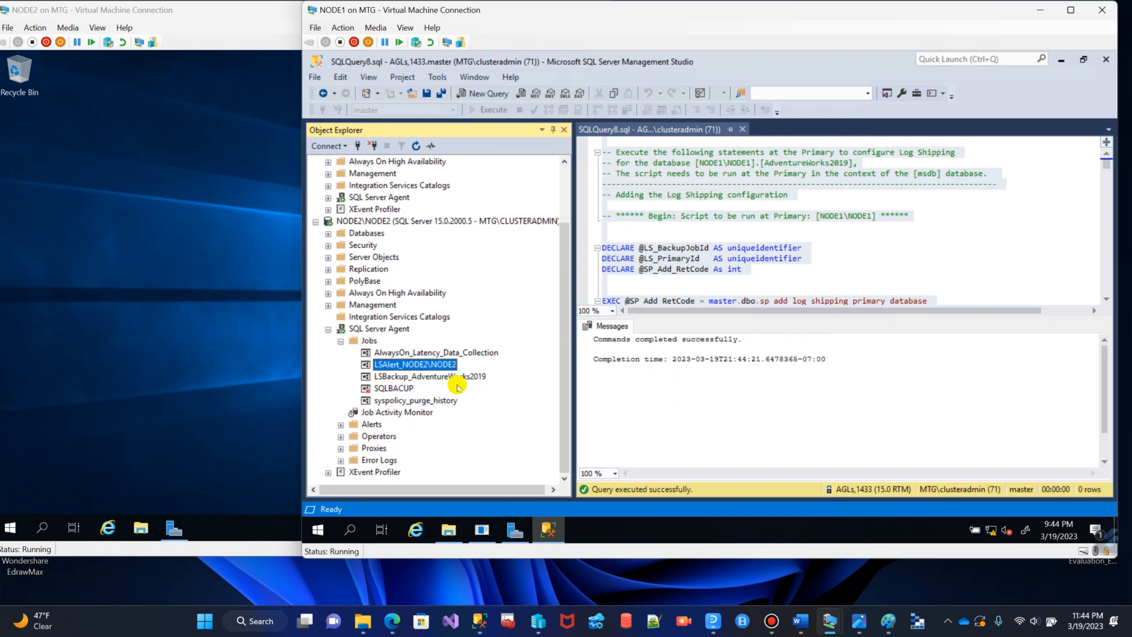
click(340, 341)
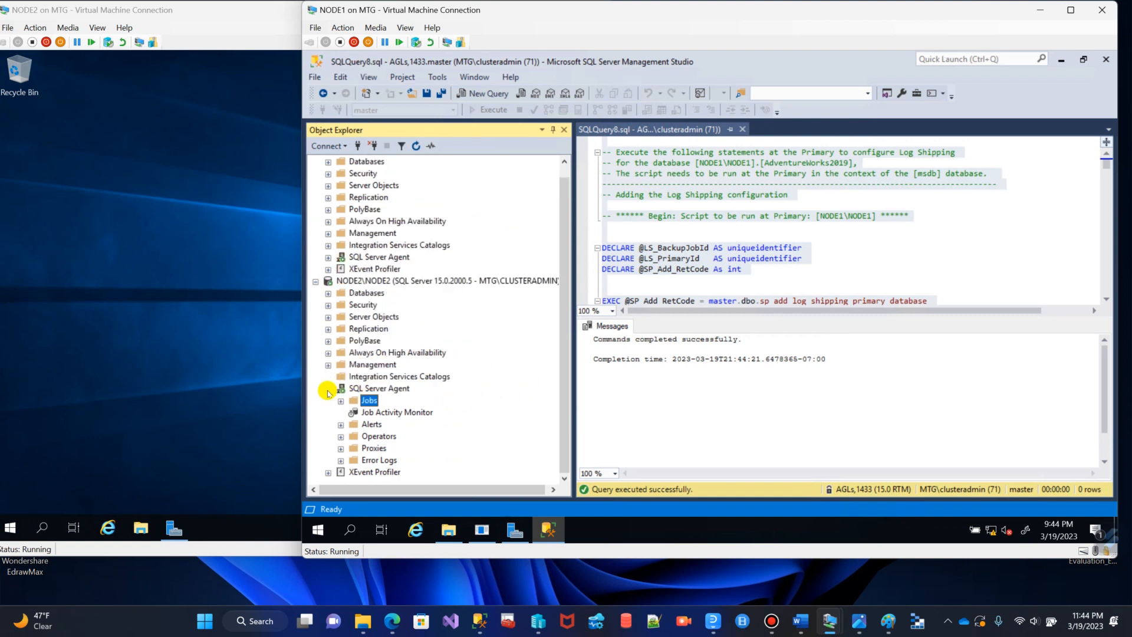
- Collapse the expanded NODE2\NODE2 server tree and make the Object Explorer pane slightly narrower
click(328, 389)
click(316, 294)
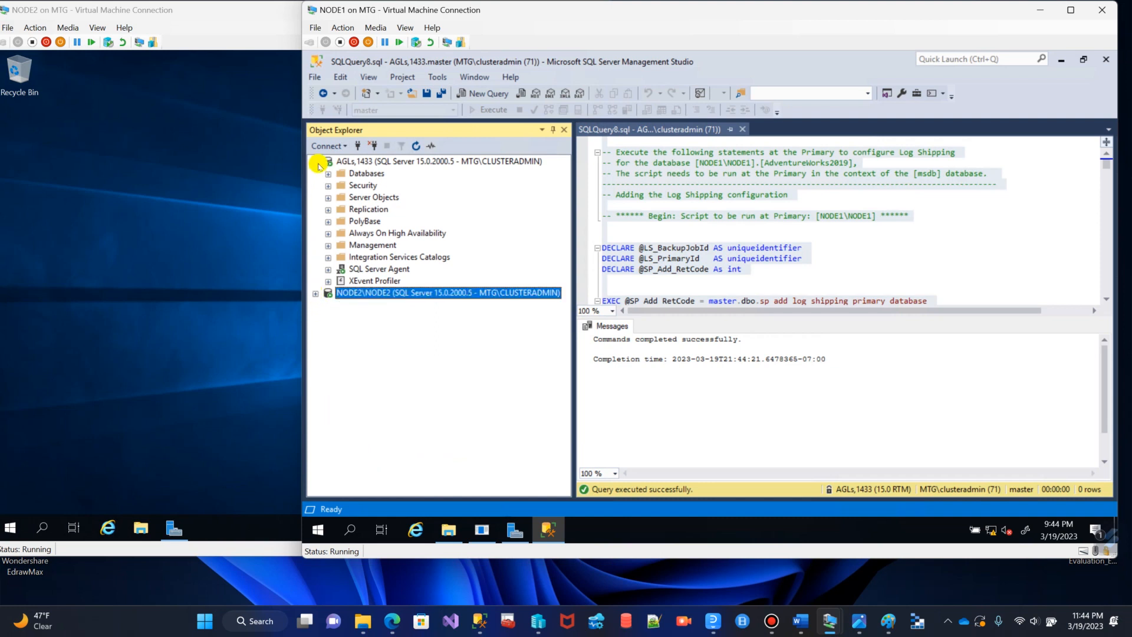
click(316, 163)
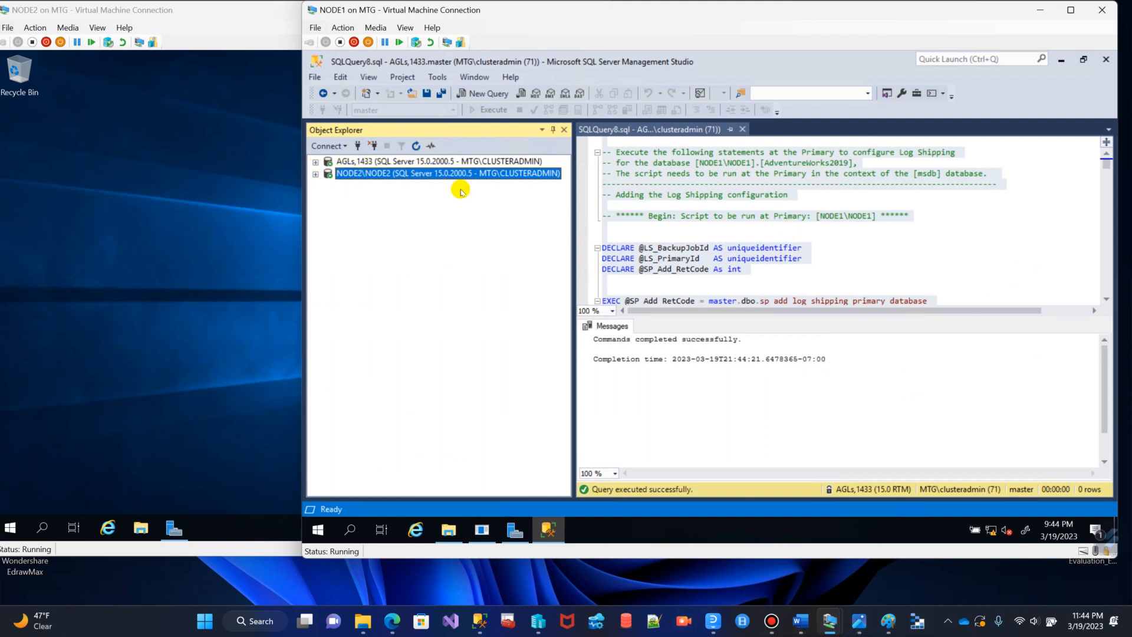
drag(575, 193, 538, 194)
click(316, 162)
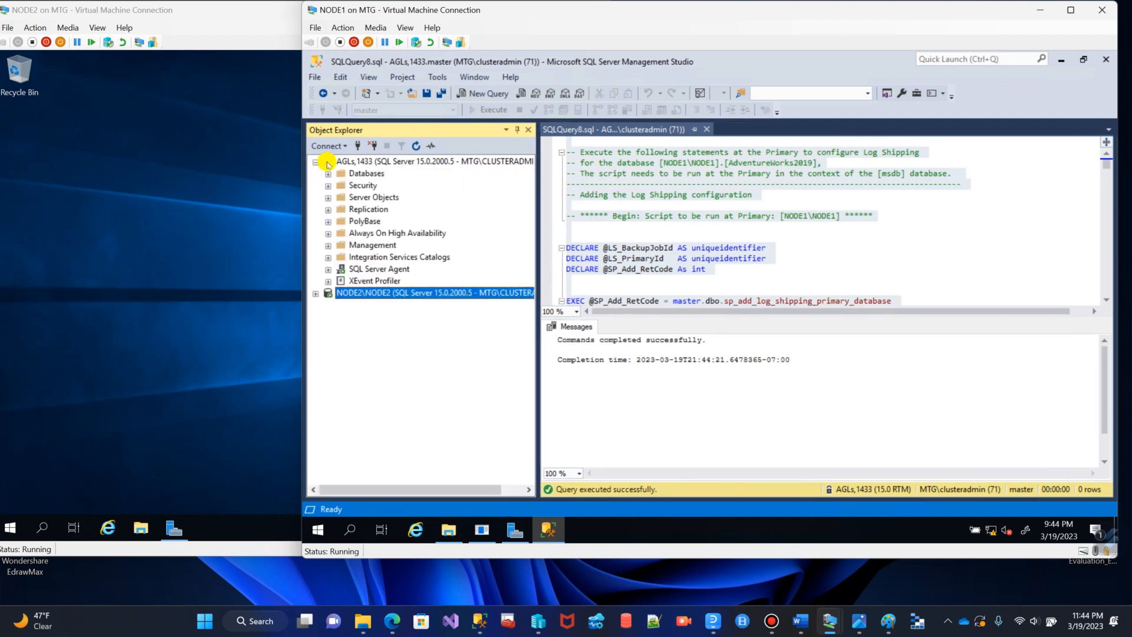
drag(539, 185, 550, 186)
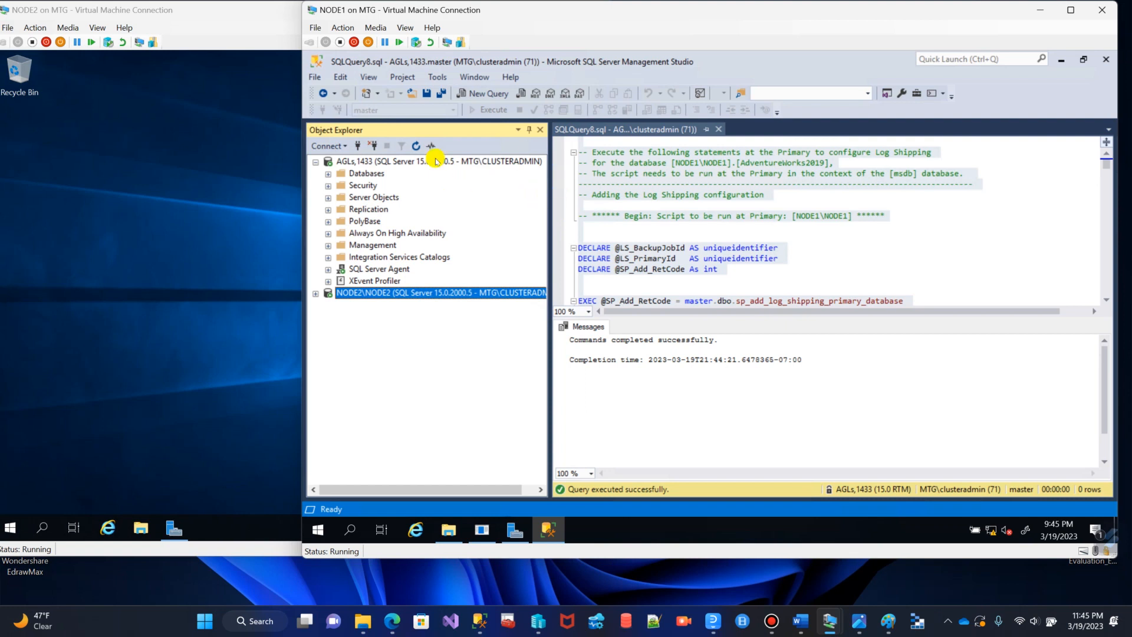
- Disconnect both the AGLs,1433 and NODE2\NODE2 servers from Object Explorer
click(372, 161)
click(375, 149)
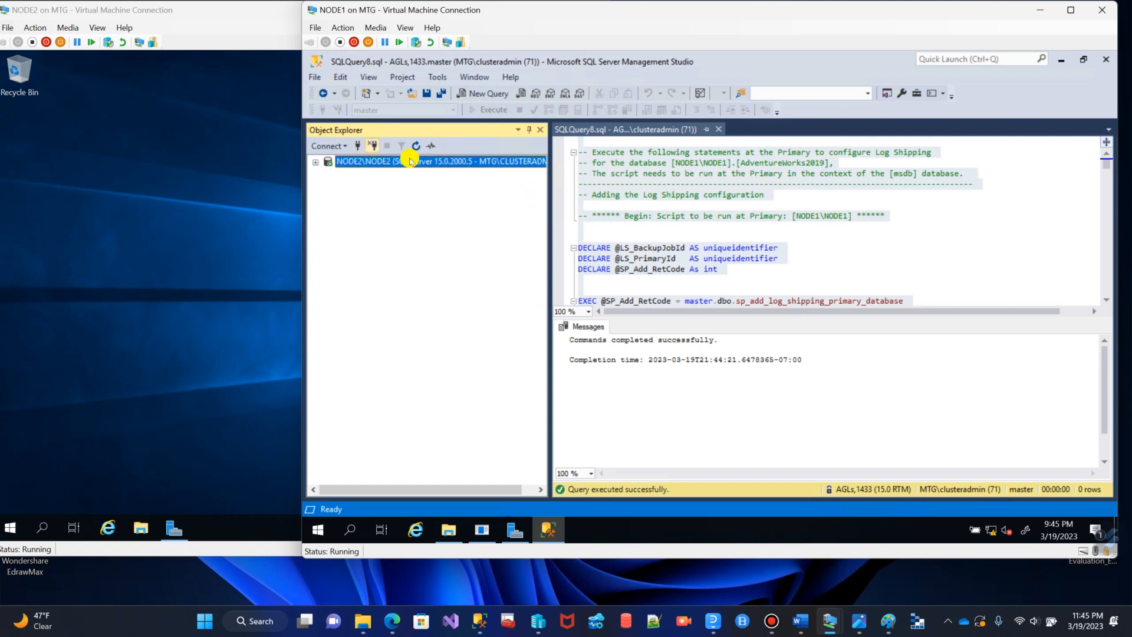
click(375, 148)
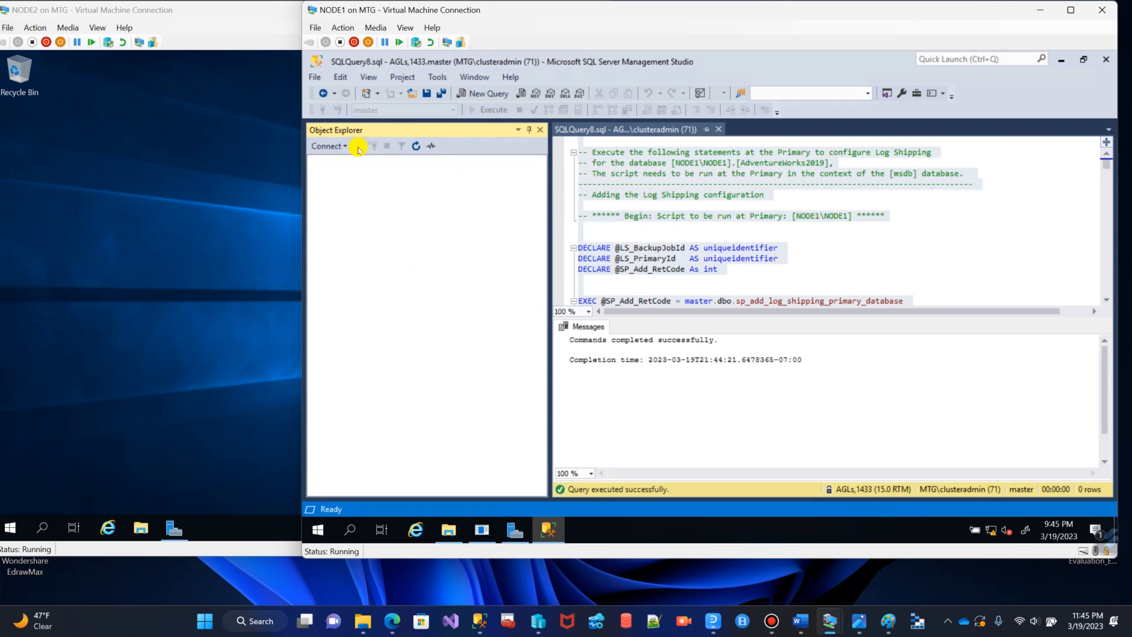
- Connect Object Explorer to the NODE1\NODE1 database engine and collapse its tree
click(357, 146)
click(853, 210)
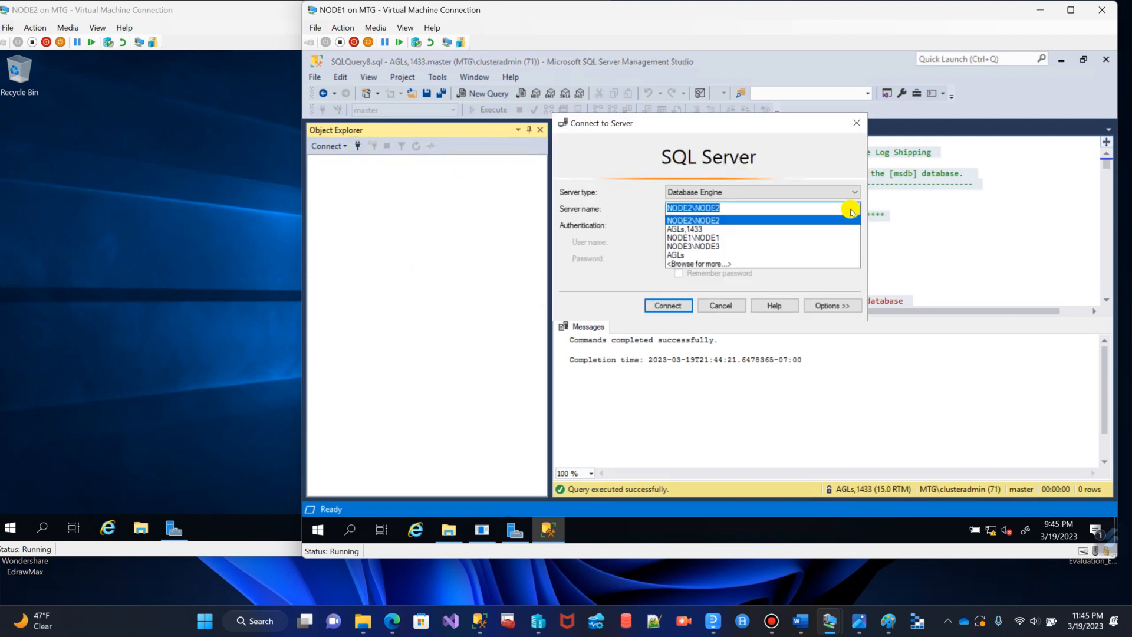
click(712, 238)
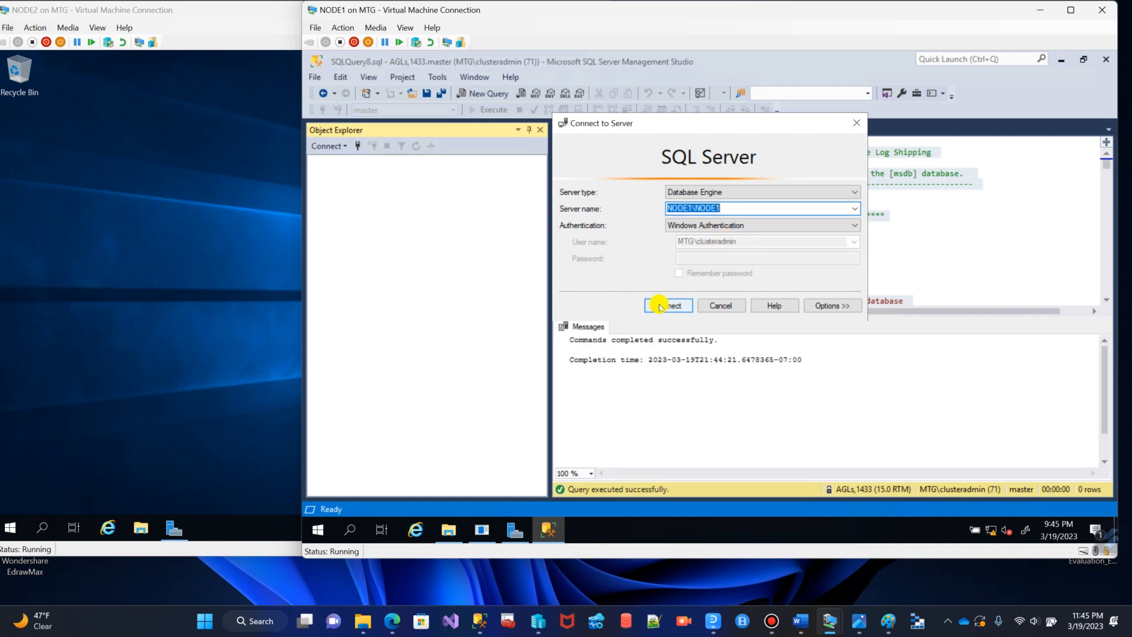
click(663, 305)
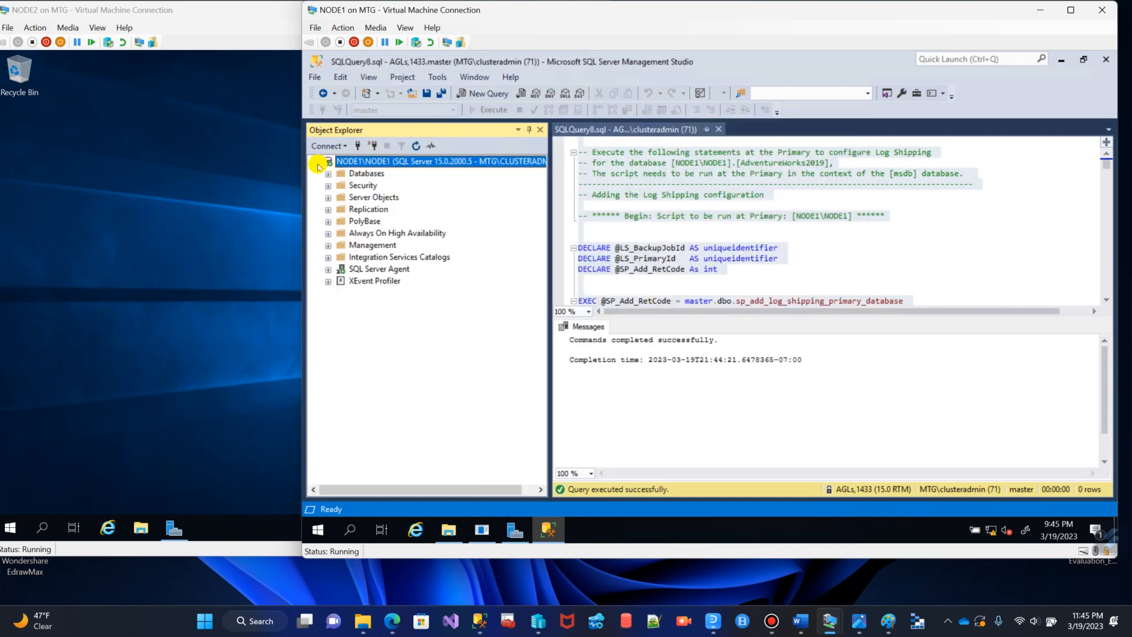
click(317, 163)
- Connect Object Explorer to the NODE2\NODE2 database engine as well and collapse its tree
click(360, 147)
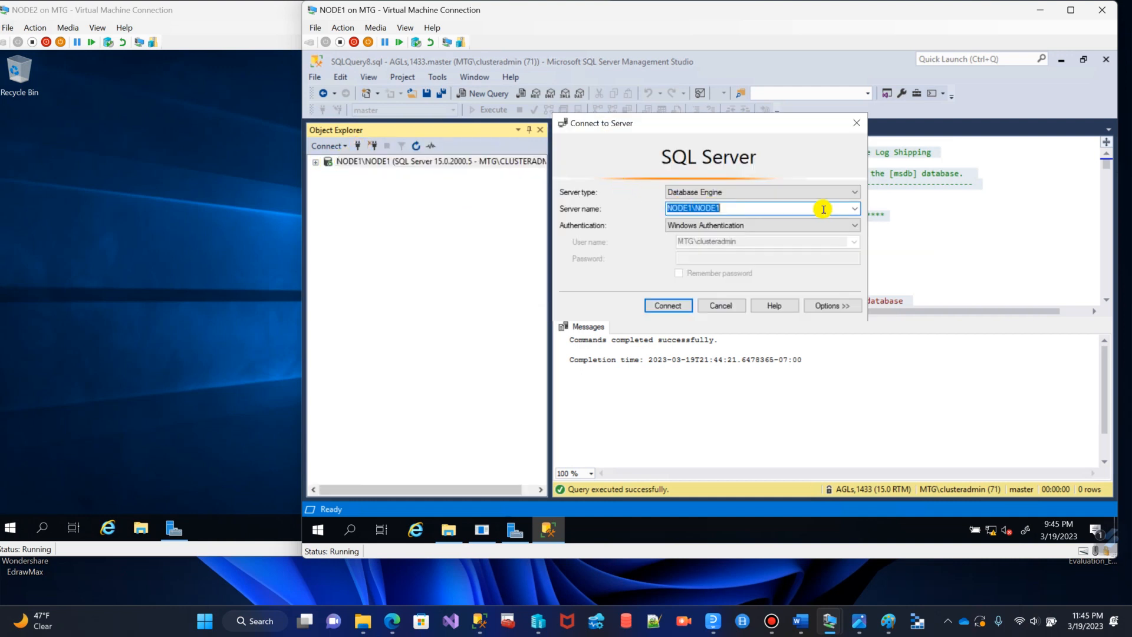
click(856, 209)
click(715, 225)
click(670, 306)
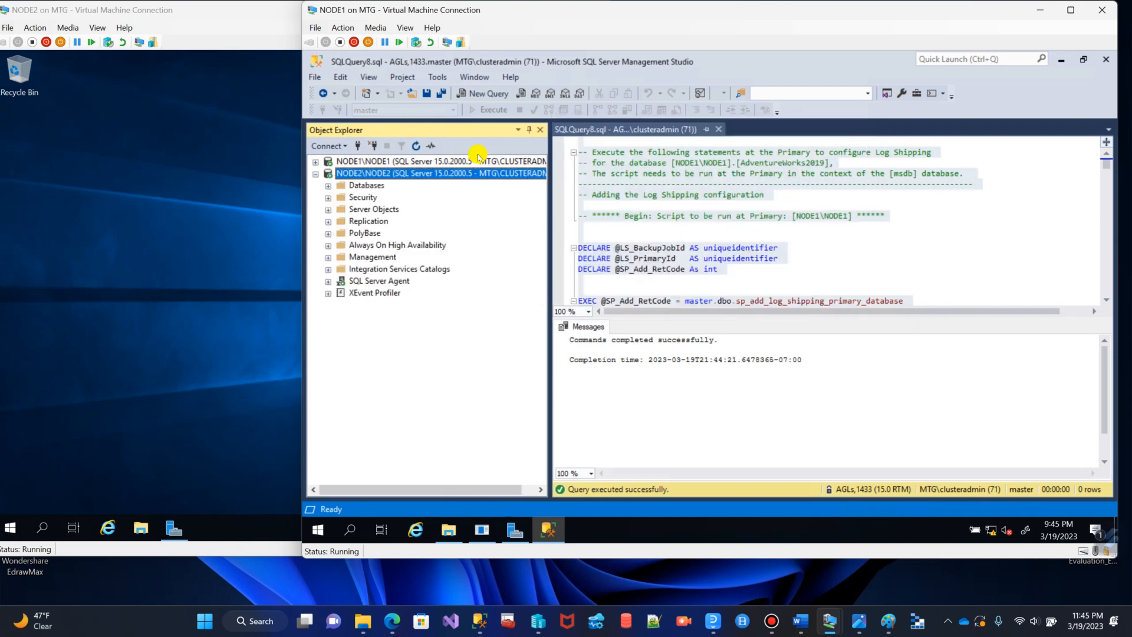
click(317, 174)
- Expand NODE1\NODE1 down to the list of SQL Server Agent jobs
click(316, 162)
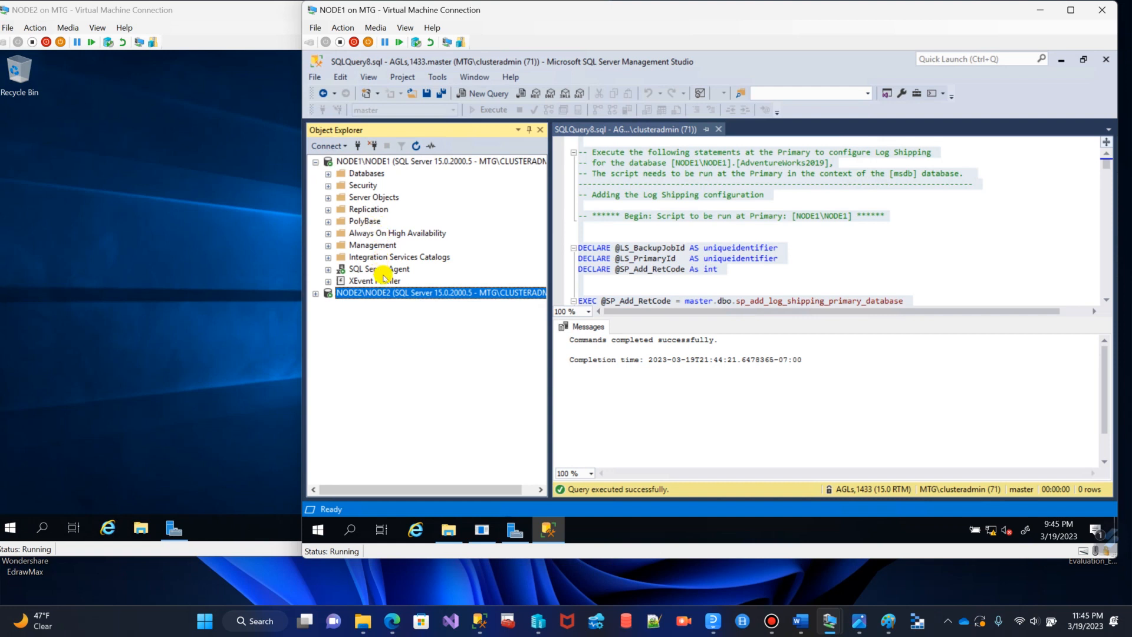
click(352, 269)
click(328, 269)
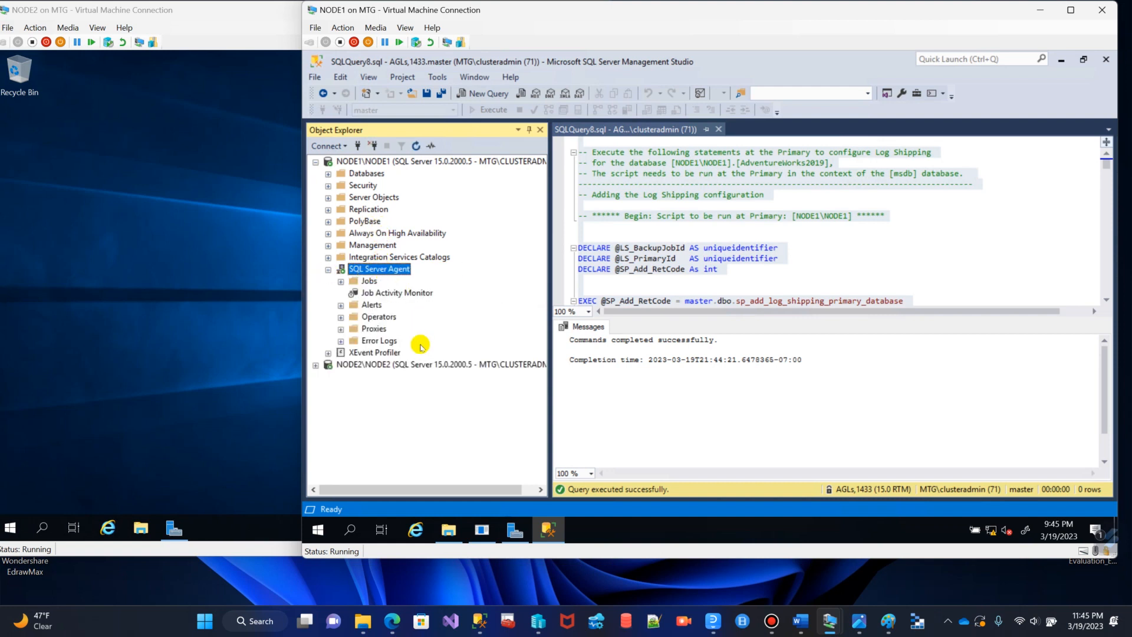
click(341, 282)
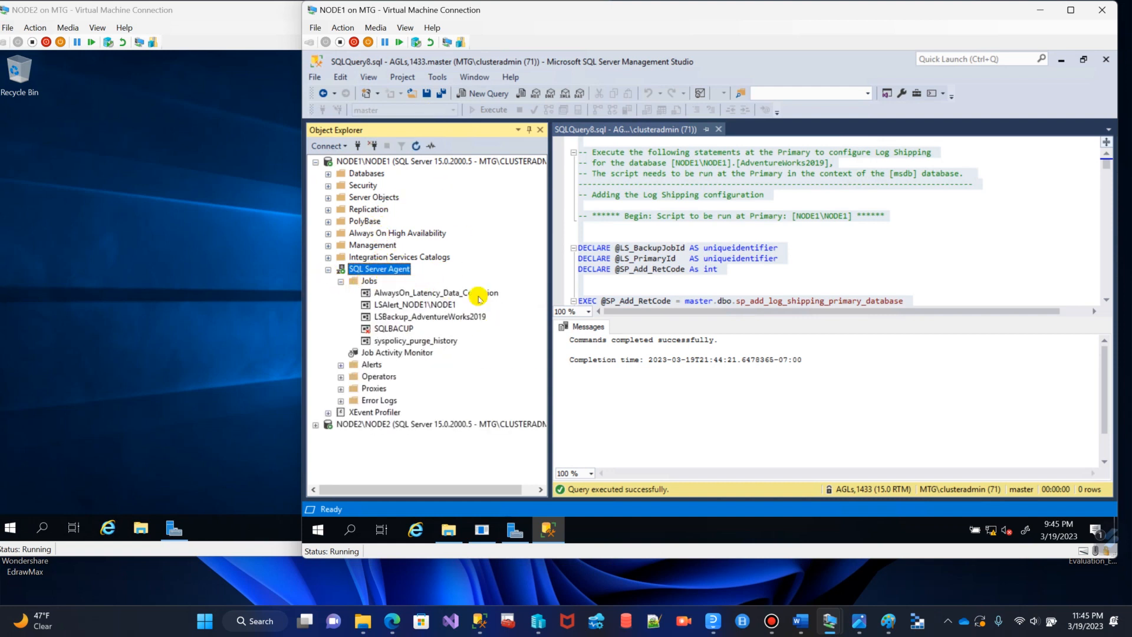
- Open the properties of the LSBackup_AdventureWorks2019 job on NODE1\NODE1, examine its step list, and dismiss the dialog
click(419, 321)
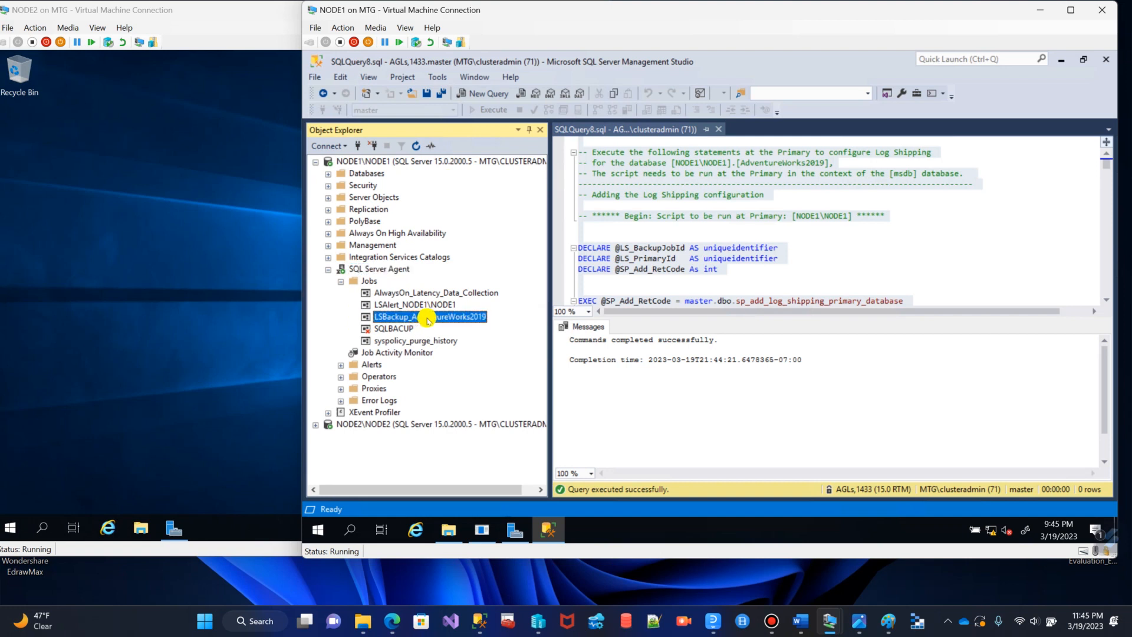
right_click(428, 320)
click(479, 507)
click(505, 111)
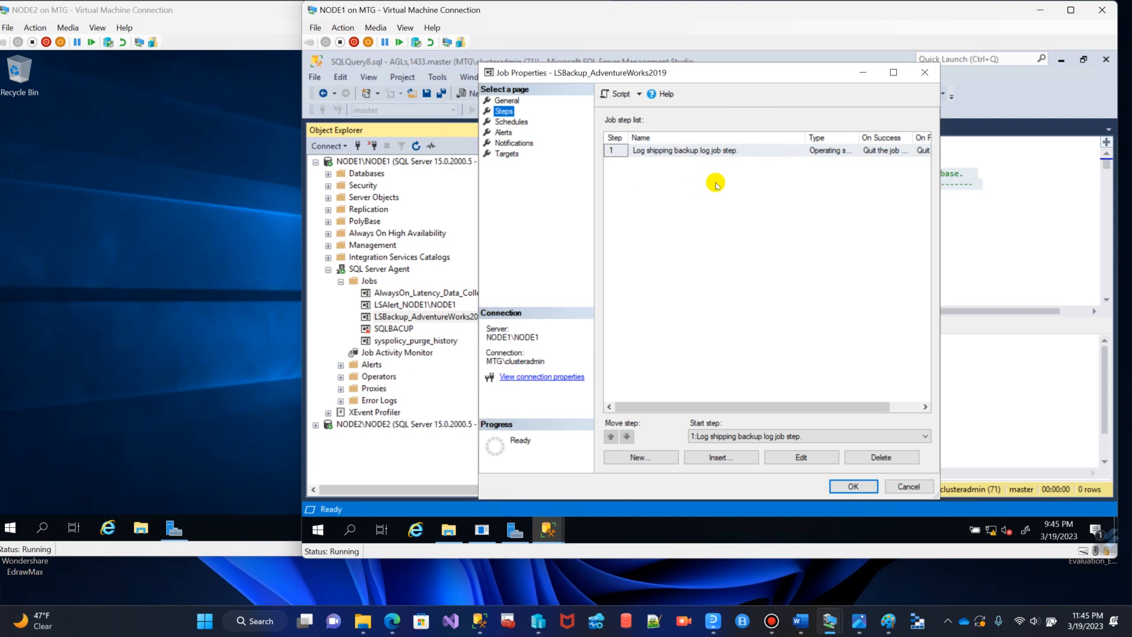
click(748, 151)
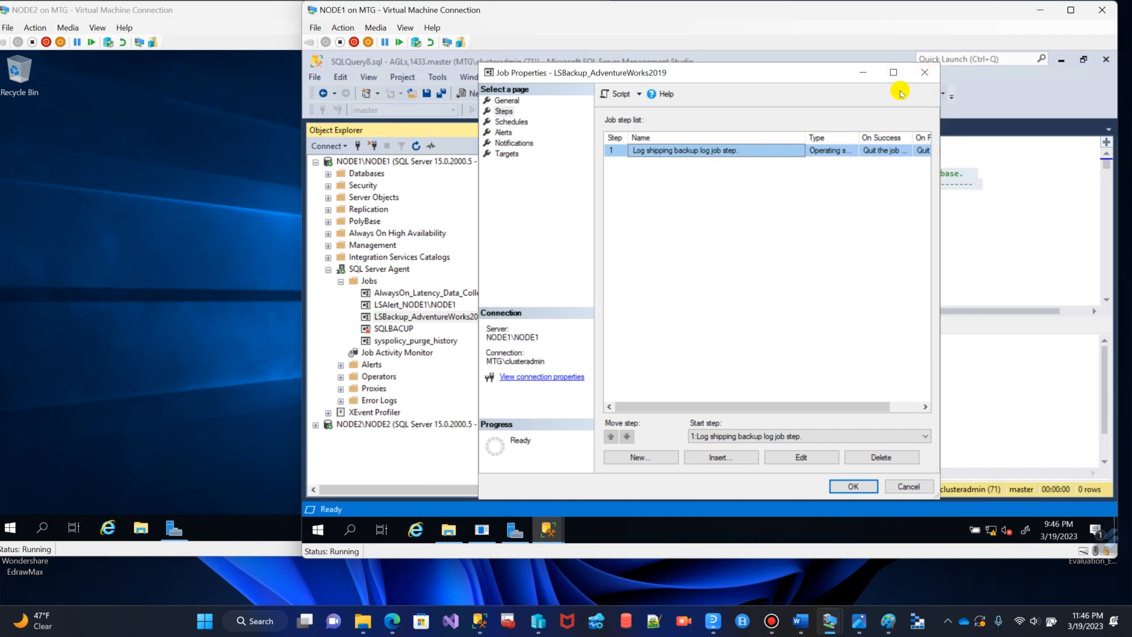
click(867, 75)
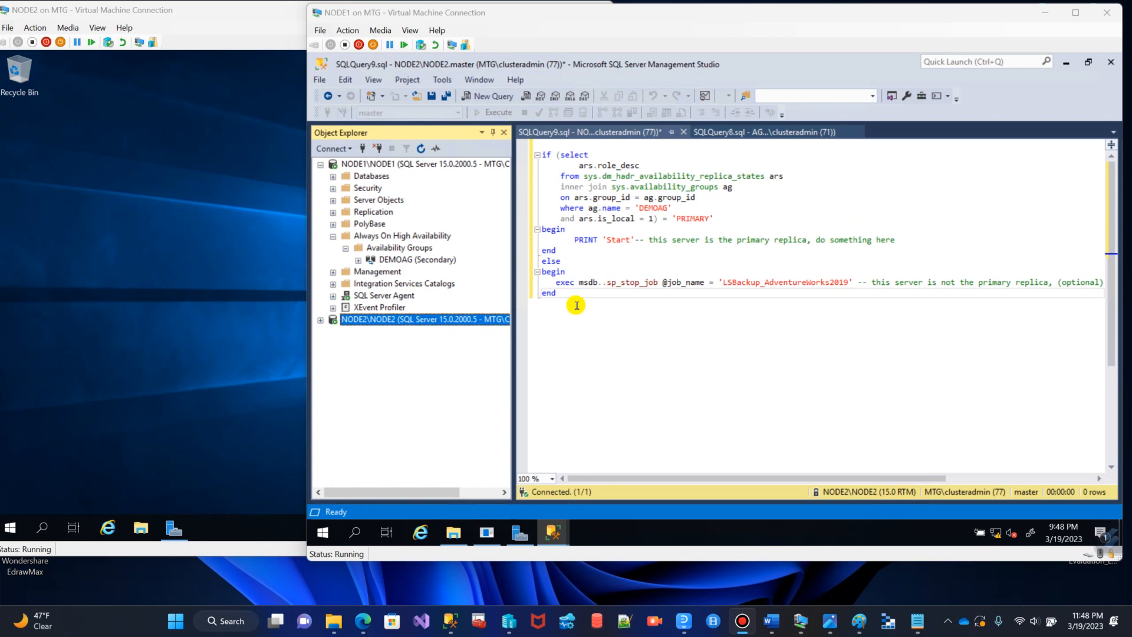
- Examine the role-check script: its availability group name, PRIMARY condition, PRINT branch, and sp_stop_job call with the job name
drag(772, 21, 761, 19)
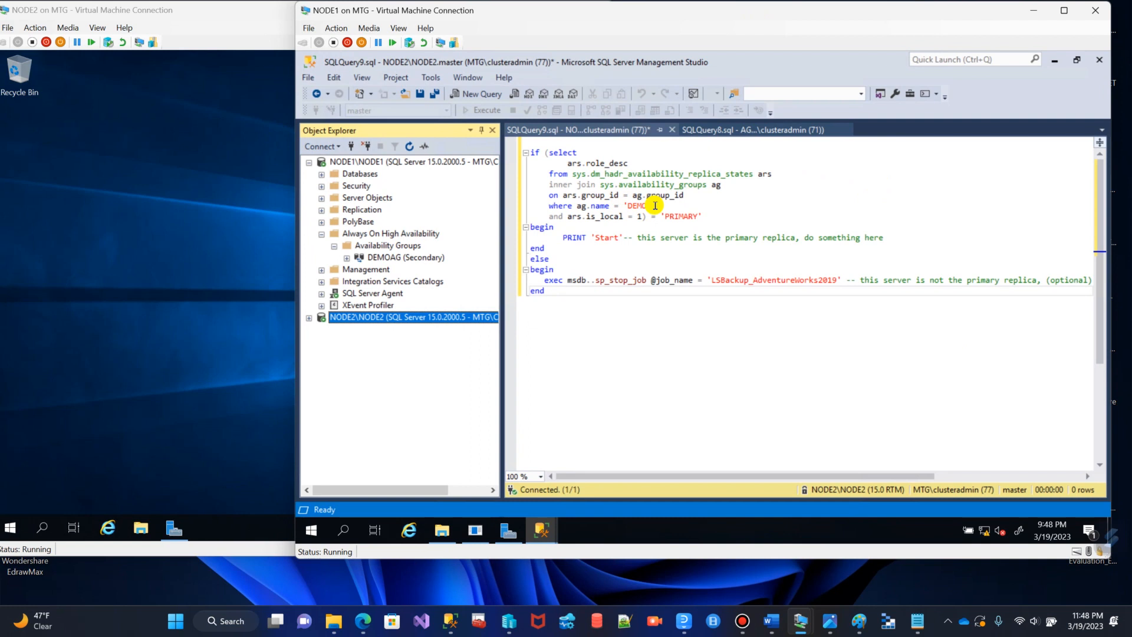
click(383, 258)
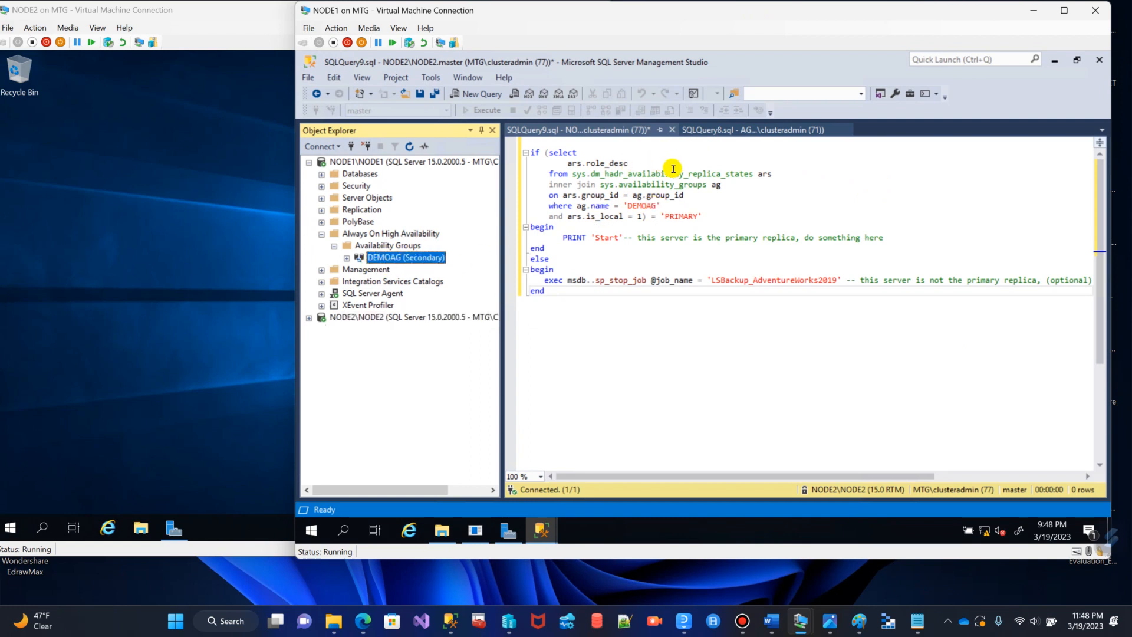
click(655, 207)
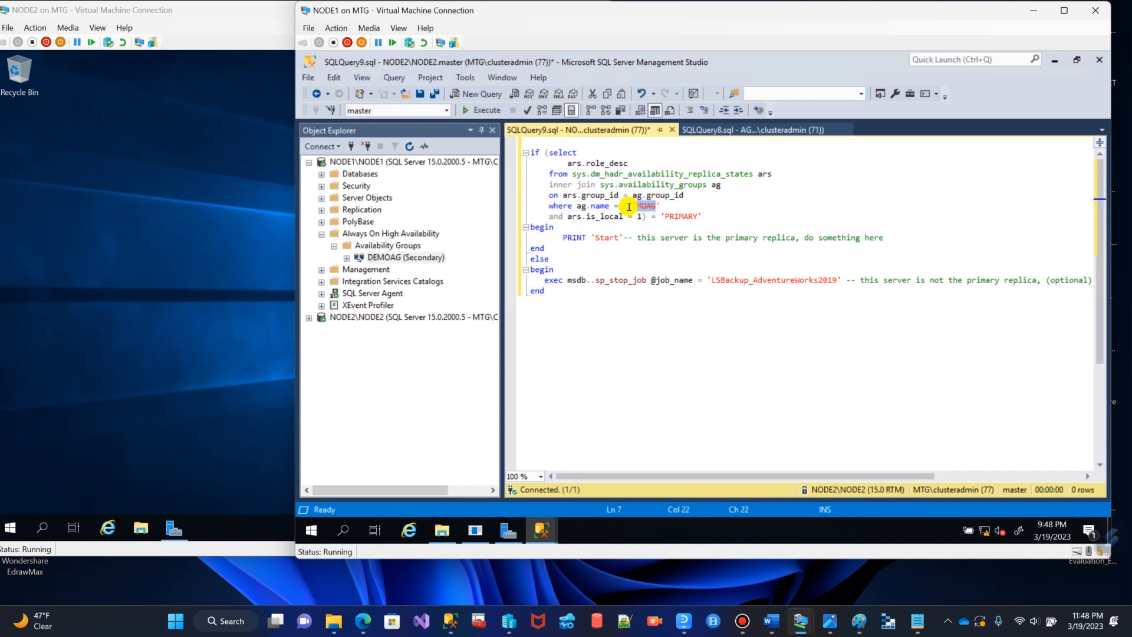
click(741, 216)
drag(698, 217, 680, 216)
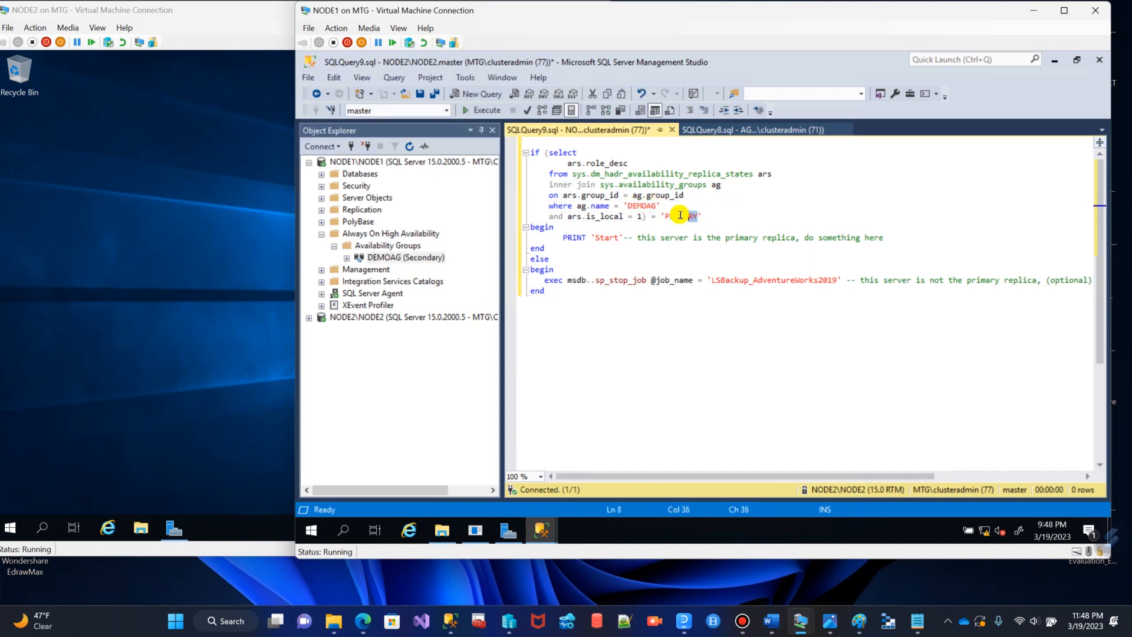
click(575, 259)
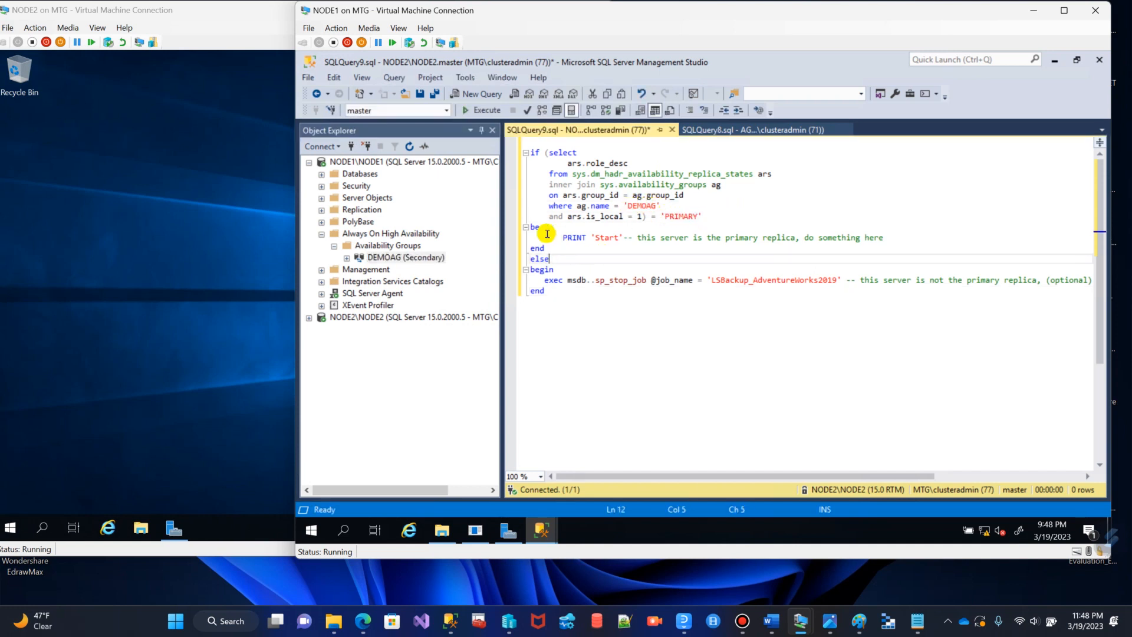
drag(621, 238, 601, 238)
click(656, 247)
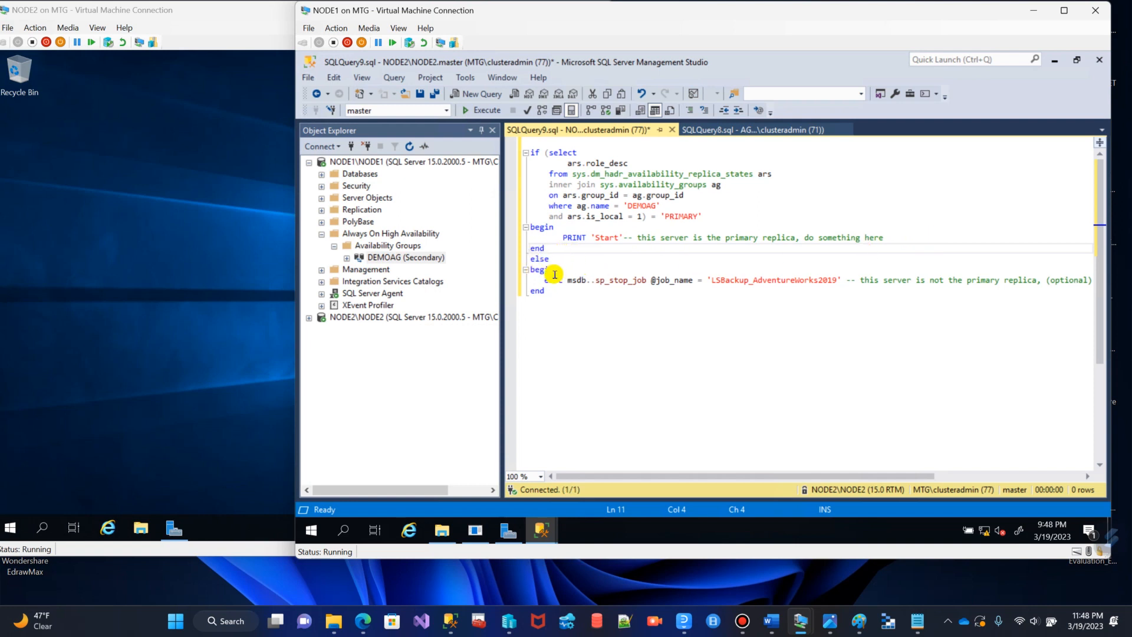
drag(596, 282, 752, 281)
click(715, 290)
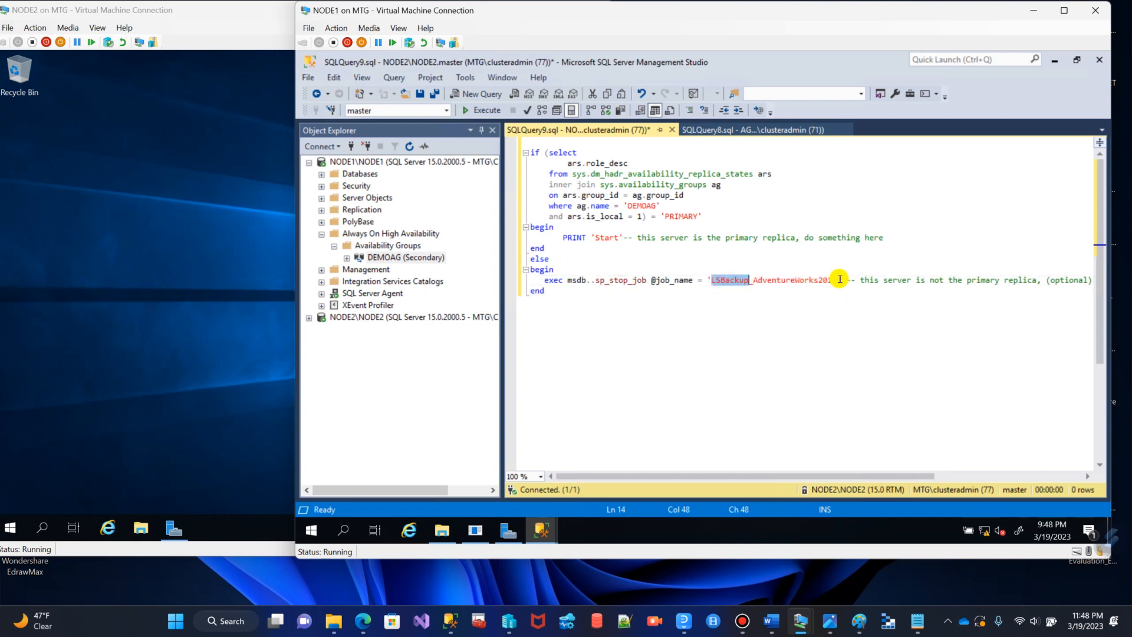
- Locate the LSBackup_AdventureWorks2019 job under NODE1\NODE1's SQL Server Agent to check it against the job name in the script
click(323, 304)
click(321, 305)
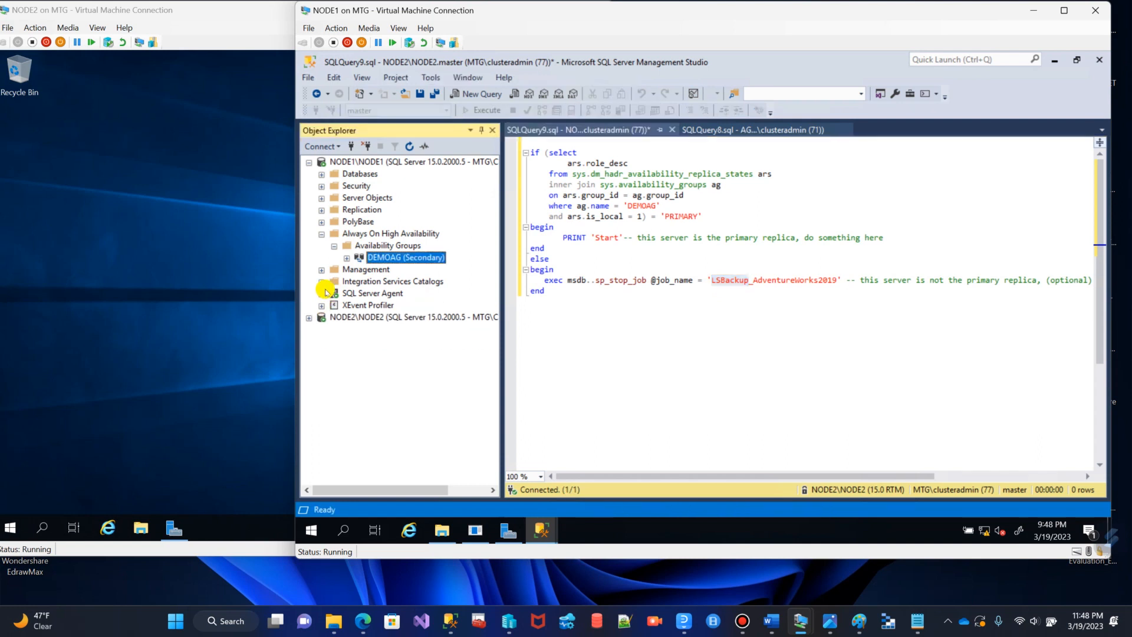
click(322, 293)
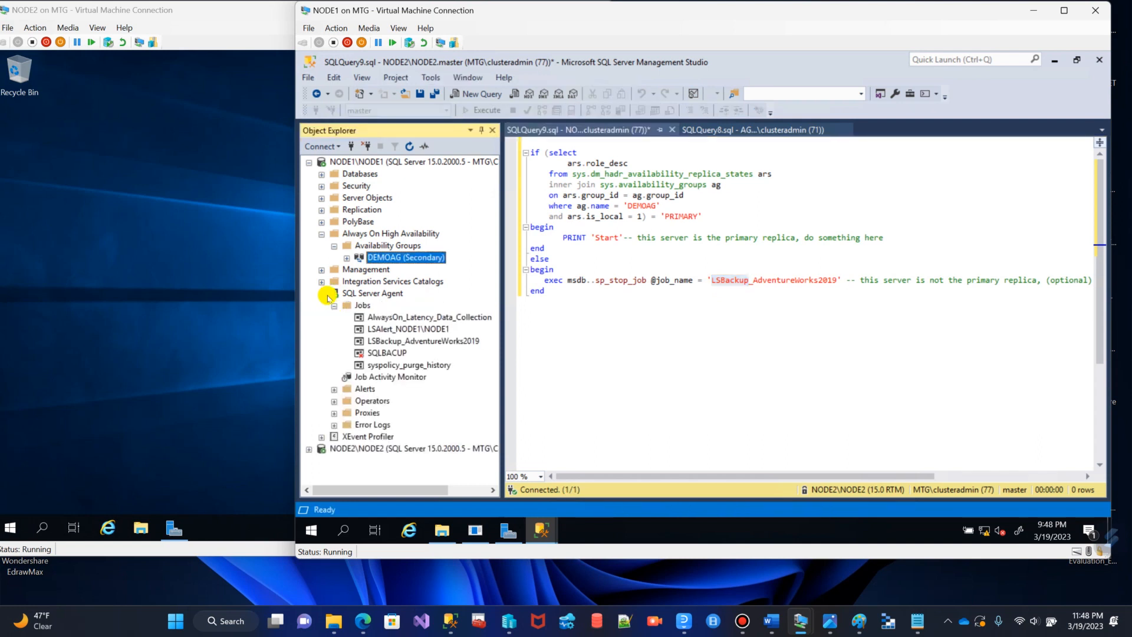
click(414, 346)
click(847, 318)
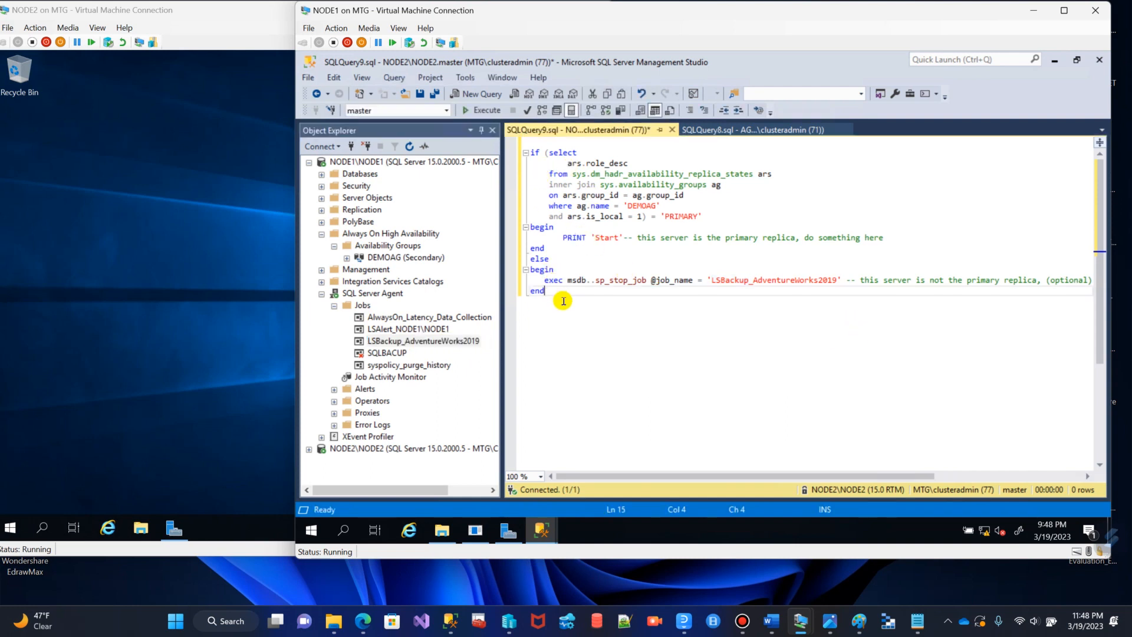
- Copy the entire availability group role-check script from the query editor
drag(563, 299, 531, 153)
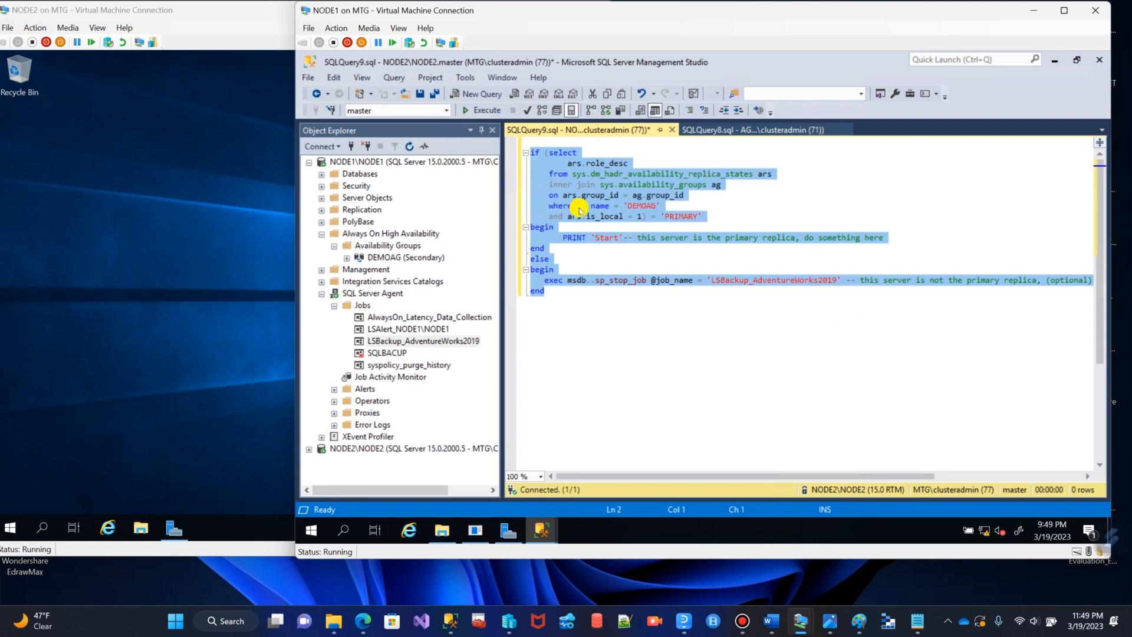
right_click(598, 201)
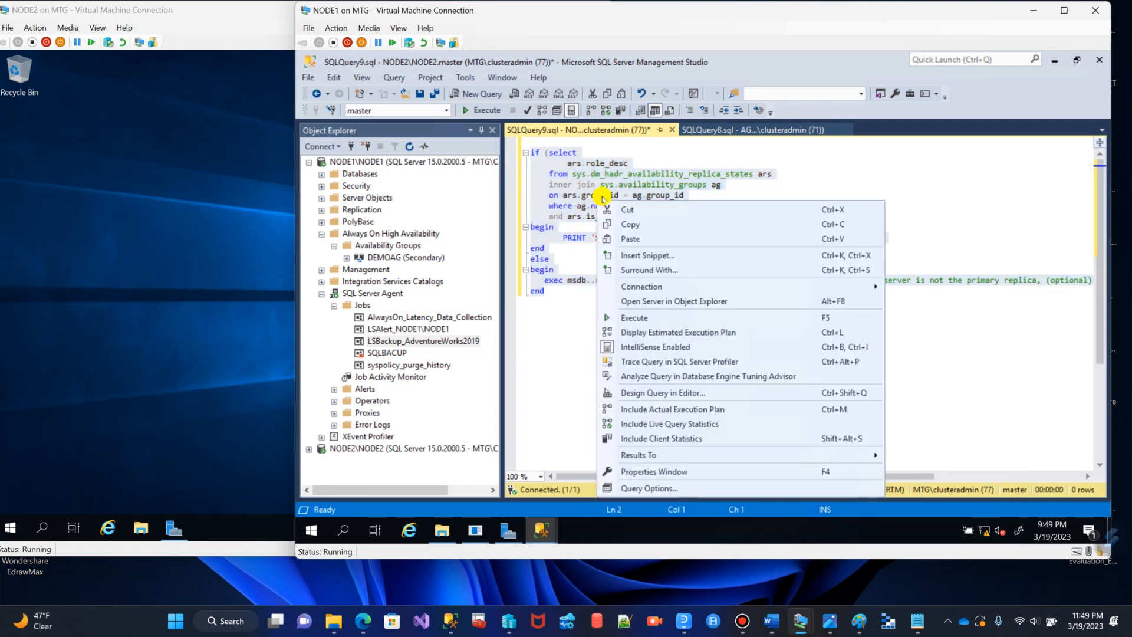
click(643, 226)
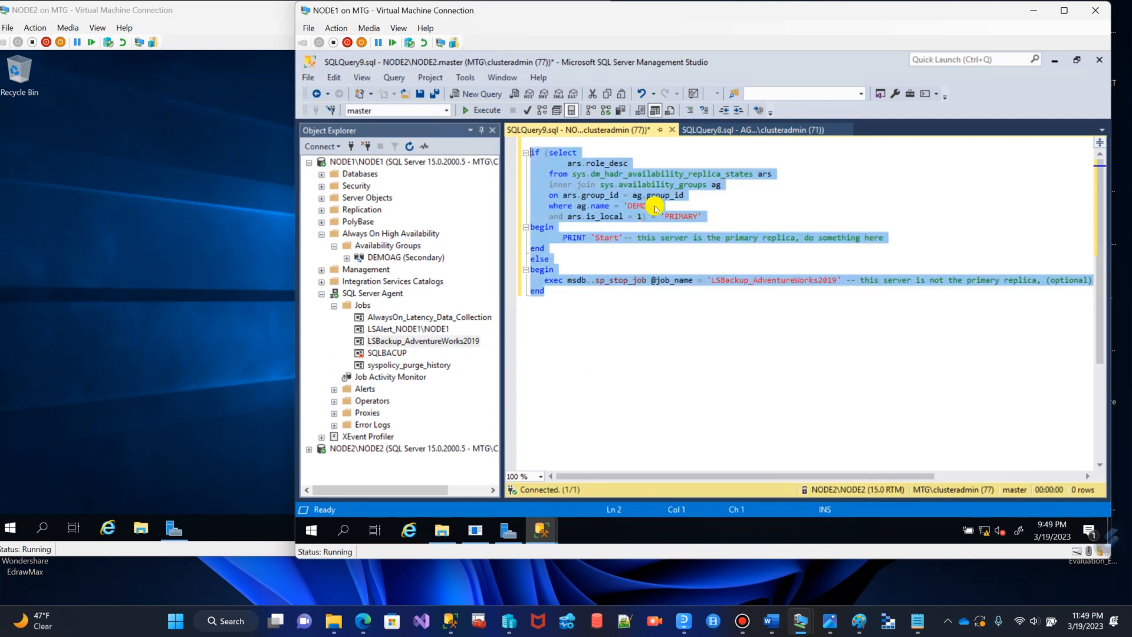
- Open the step list of the LSBackup_AdventureWorks2019 job's properties and start a new job step
right_click(428, 345)
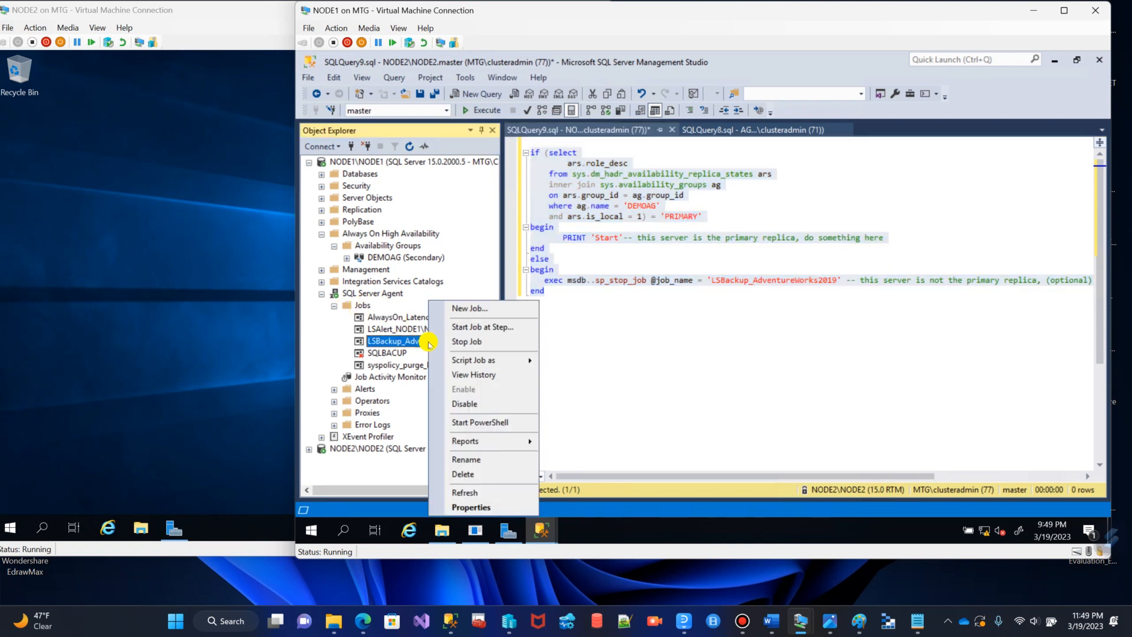
click(489, 506)
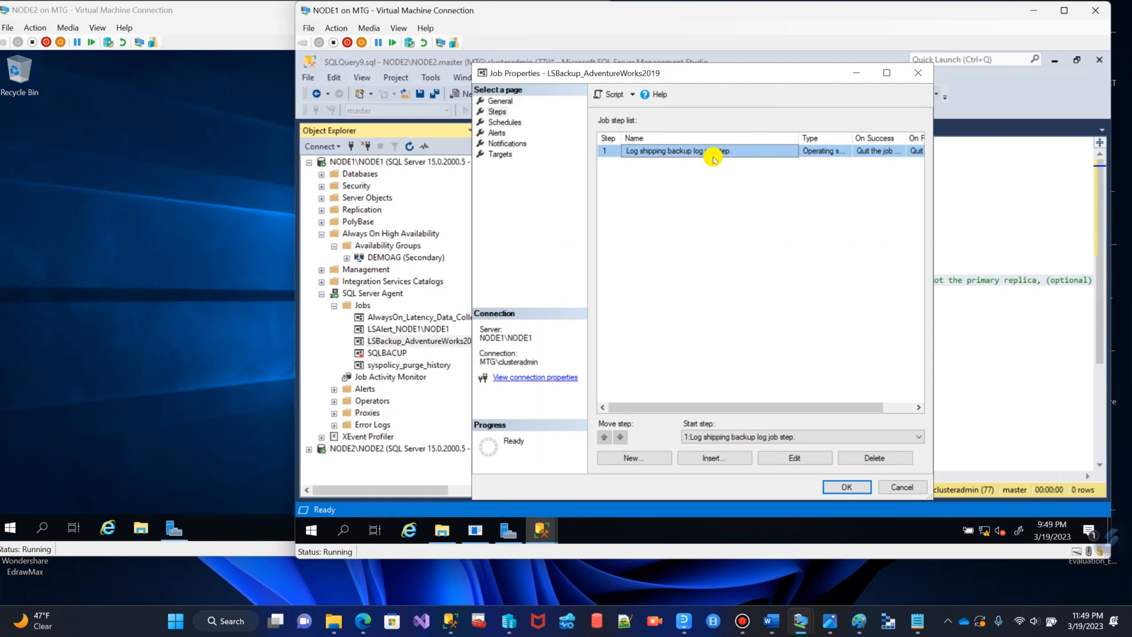
click(637, 458)
- Paste the copied role-check script as the new job step's command and name the step AG-ROLE-CHECK
click(729, 258)
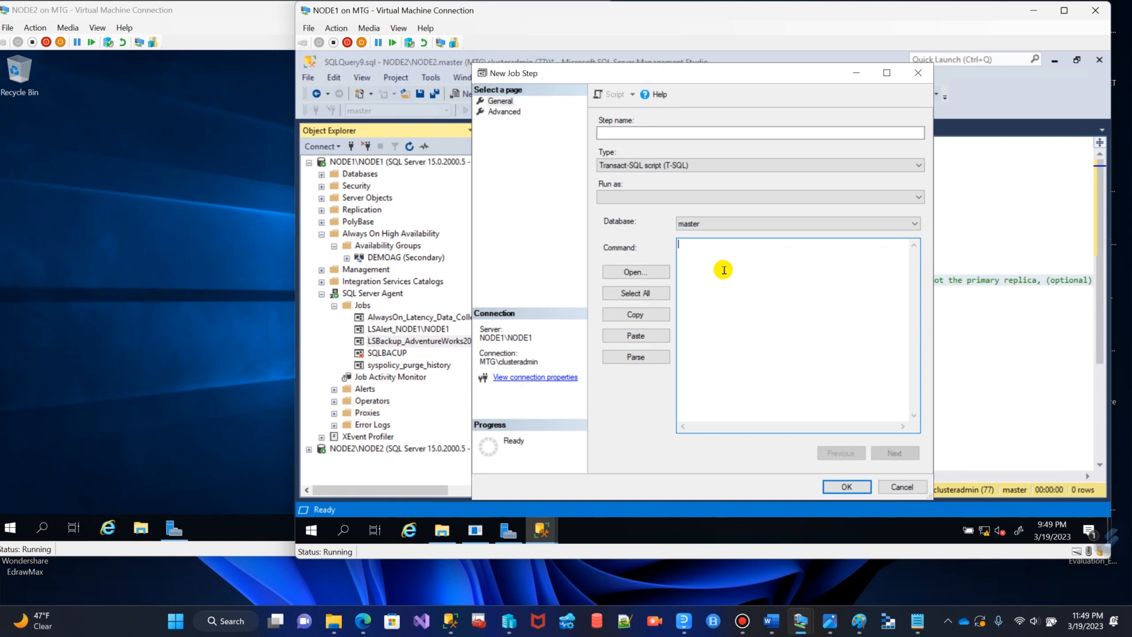
key(ctrl+v)
click(645, 133)
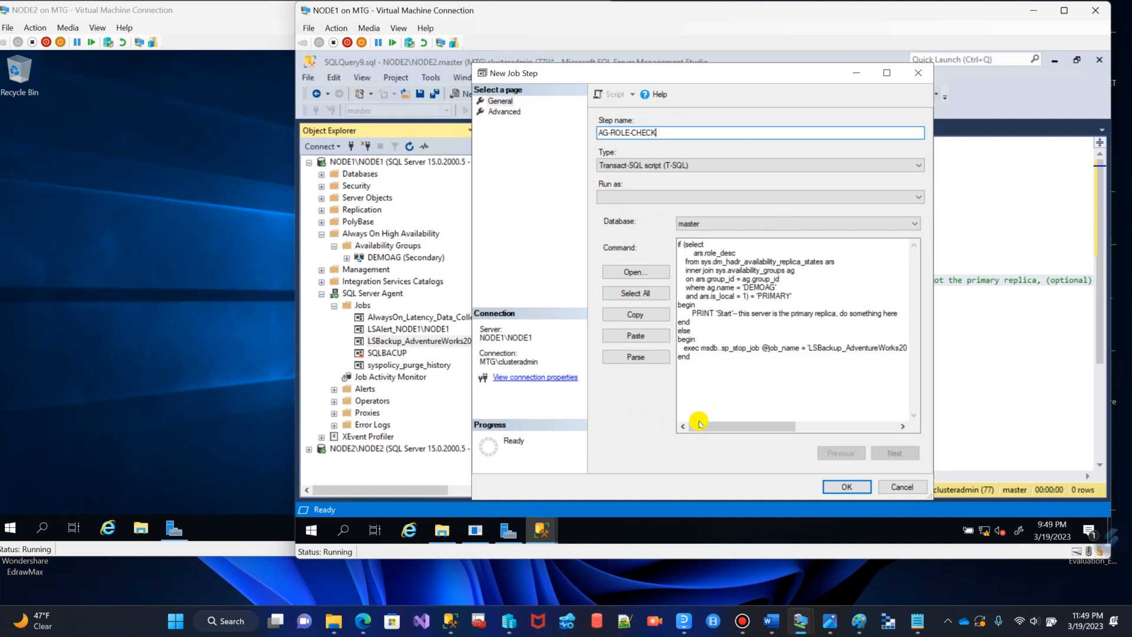
- Add the AG-ROLE-CHECK step to the job and move it ahead of the log shipping backup step
click(843, 485)
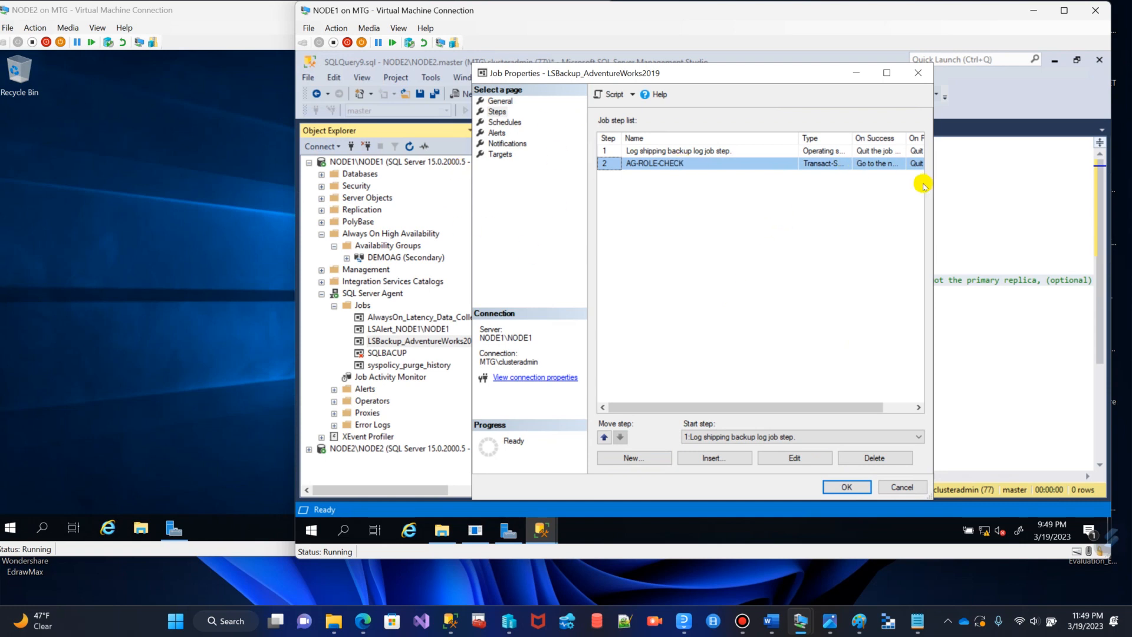
drag(938, 184, 986, 184)
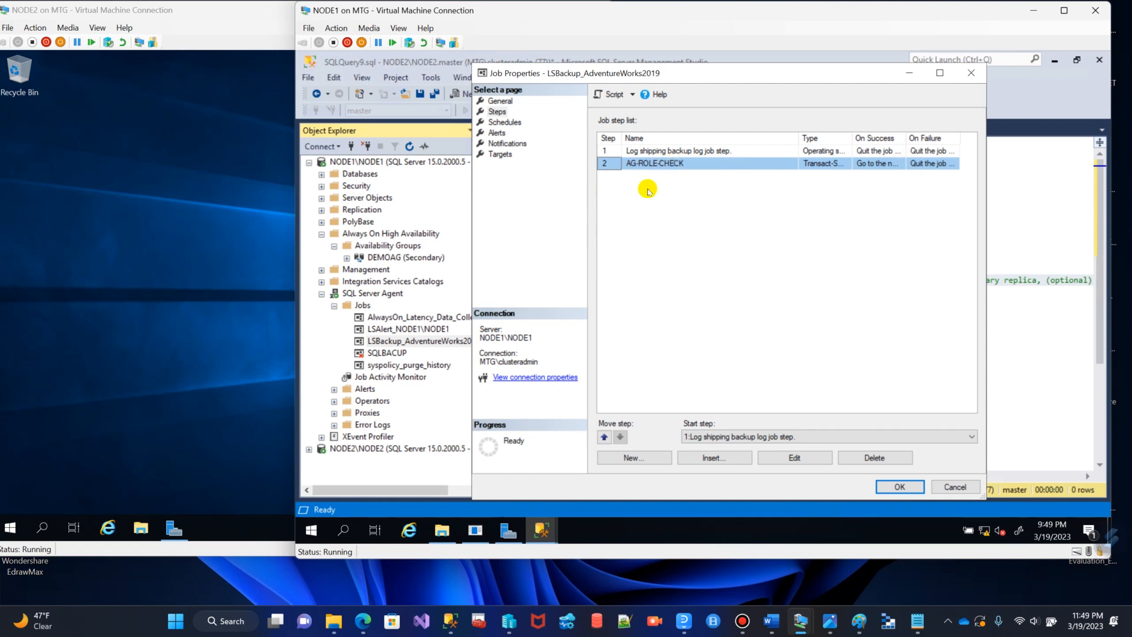
click(658, 152)
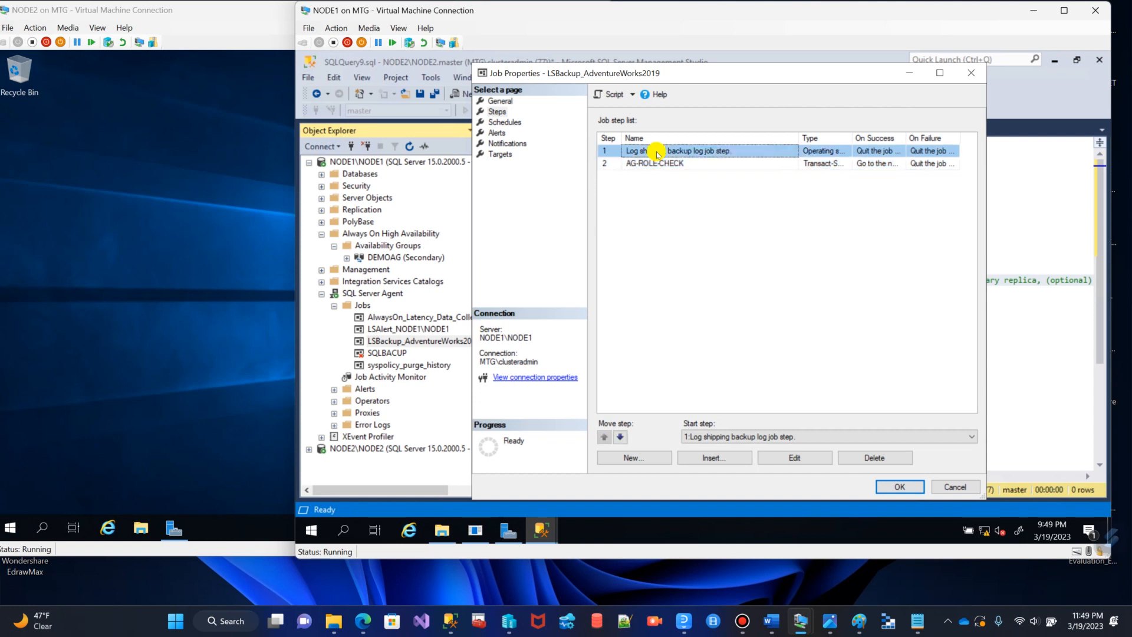
click(674, 163)
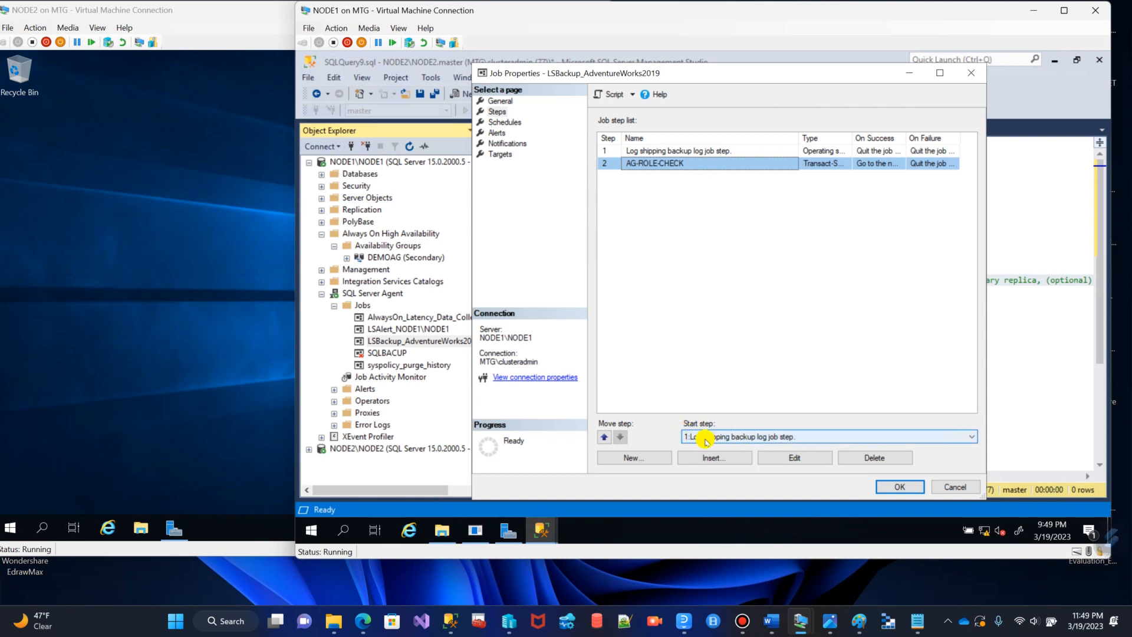
click(645, 152)
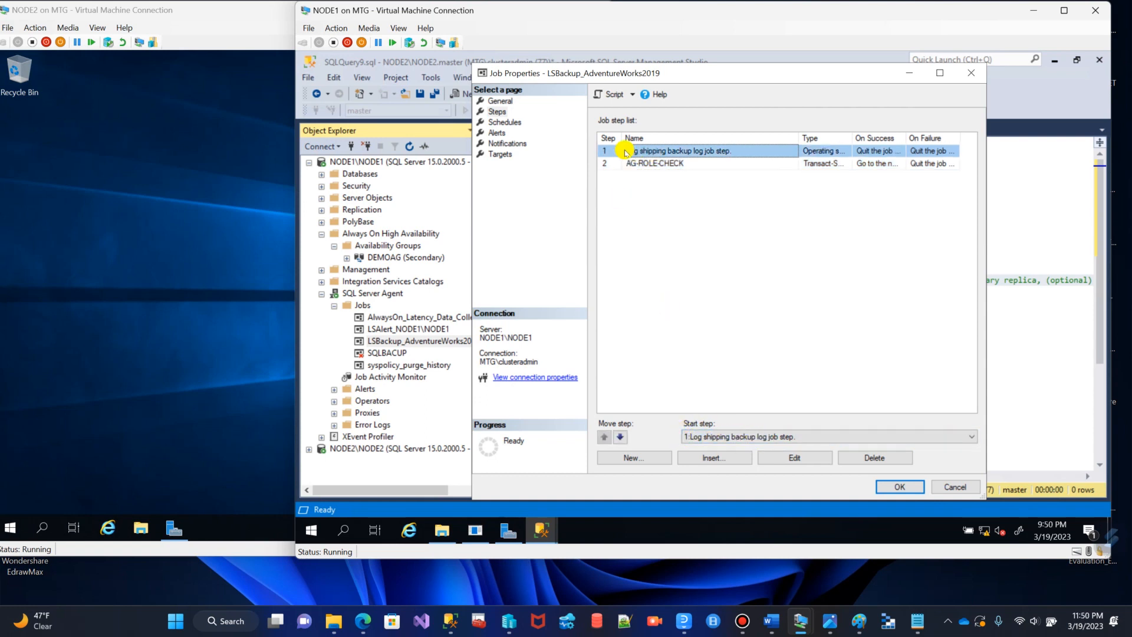
click(664, 166)
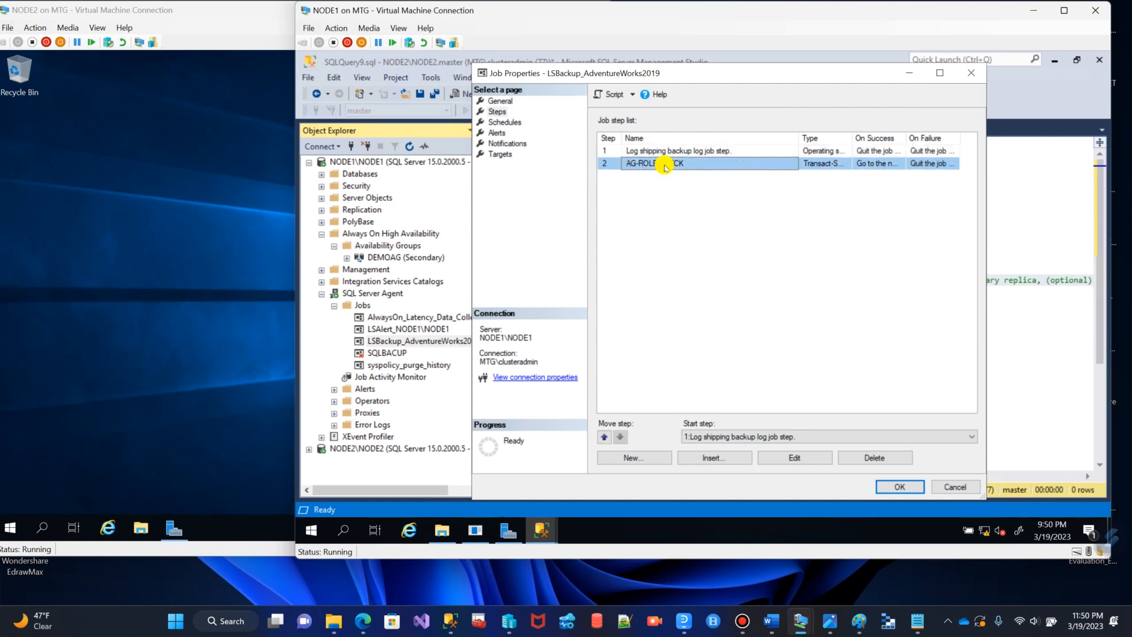
click(605, 439)
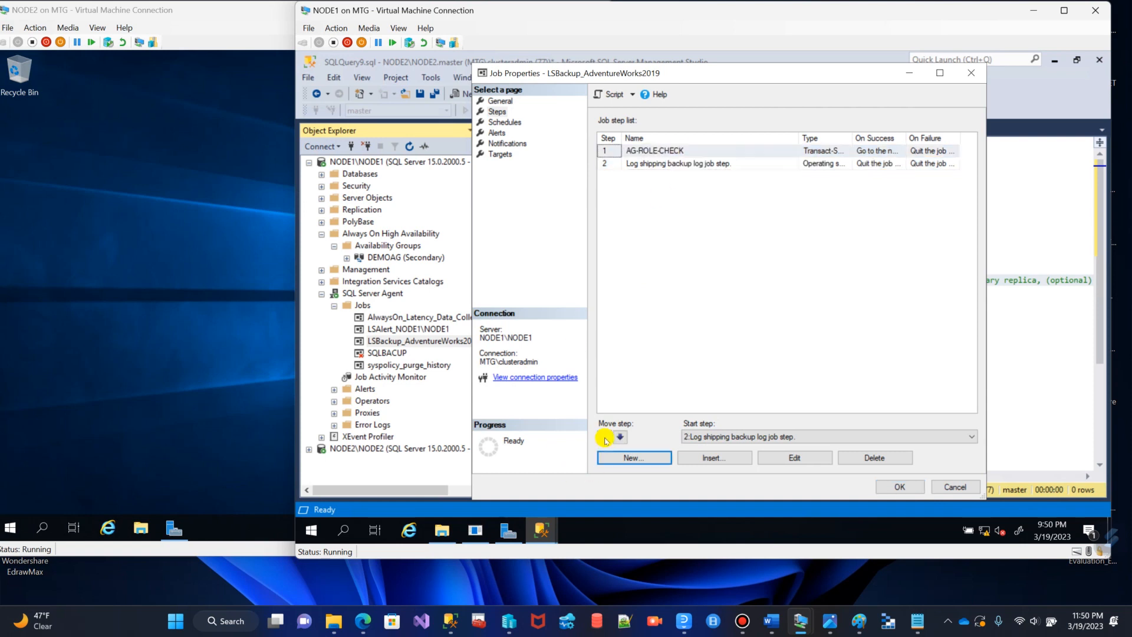
- Set AG-ROLE-CHECK as the job's start step and save the job properties
click(793, 242)
click(658, 152)
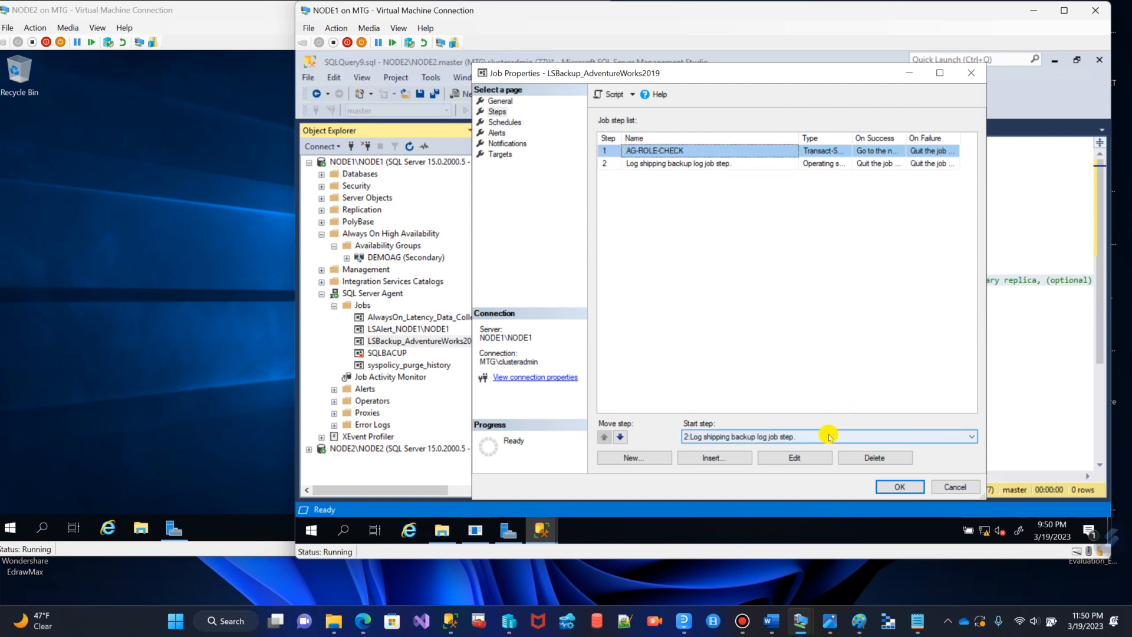
click(780, 443)
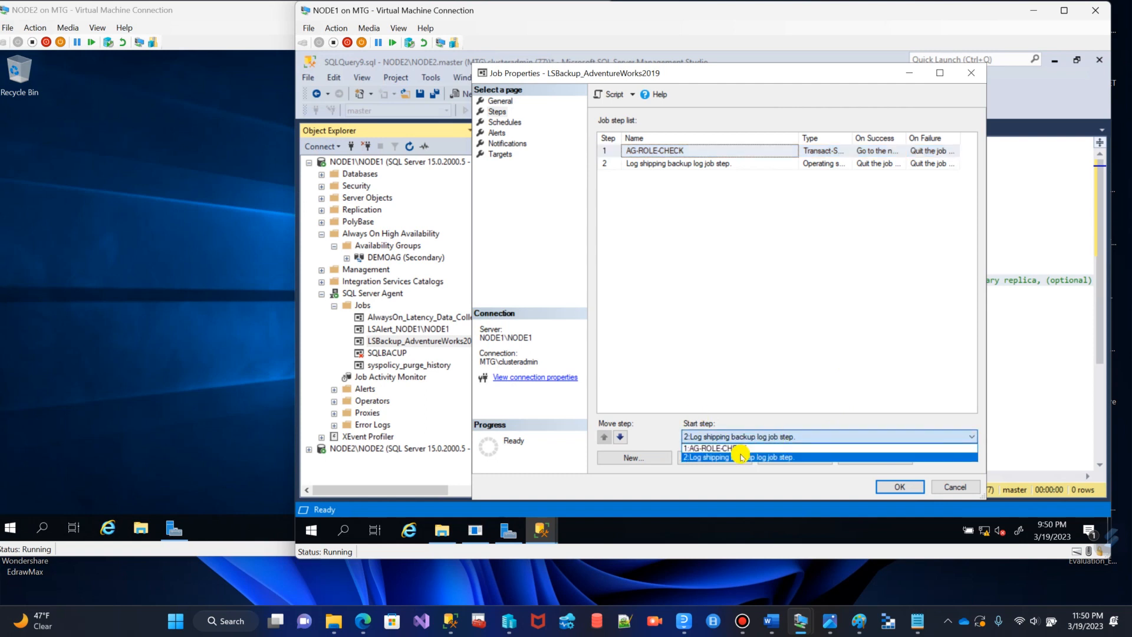
click(711, 448)
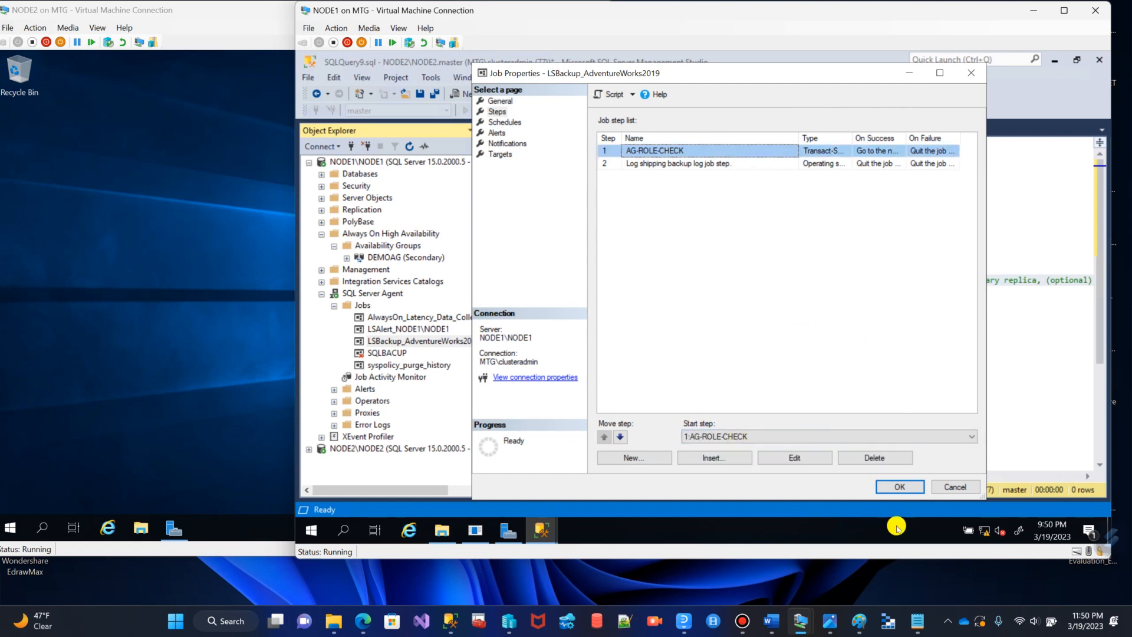
click(900, 486)
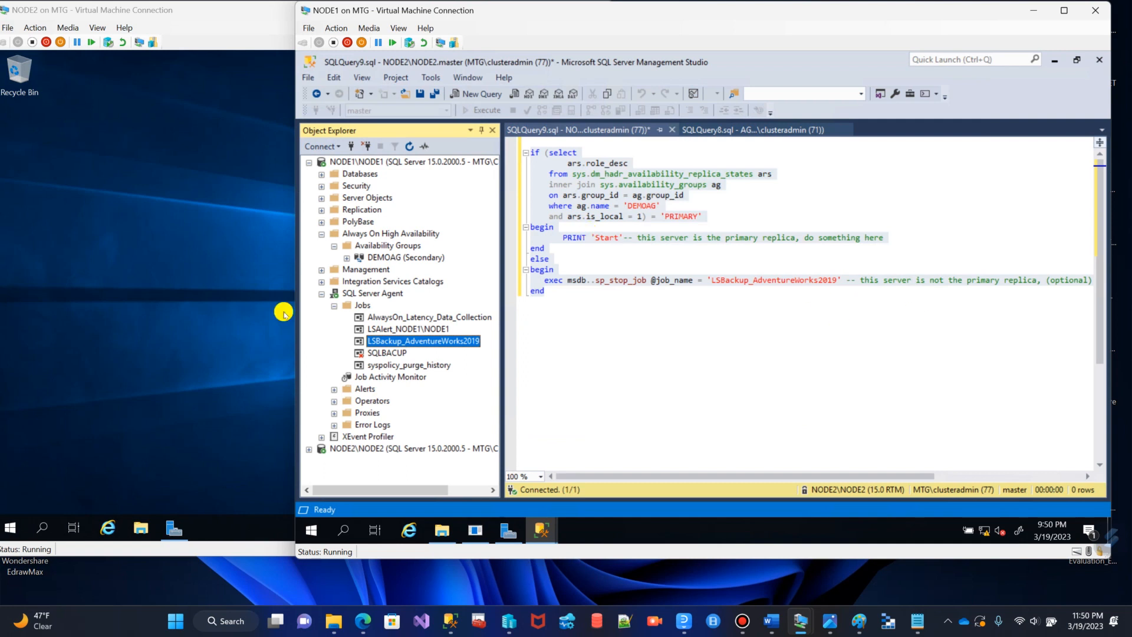
- Open the step list of NODE2\NODE2's LSBackup_AdventureWorks2019 job properties and start a new job step
click(322, 294)
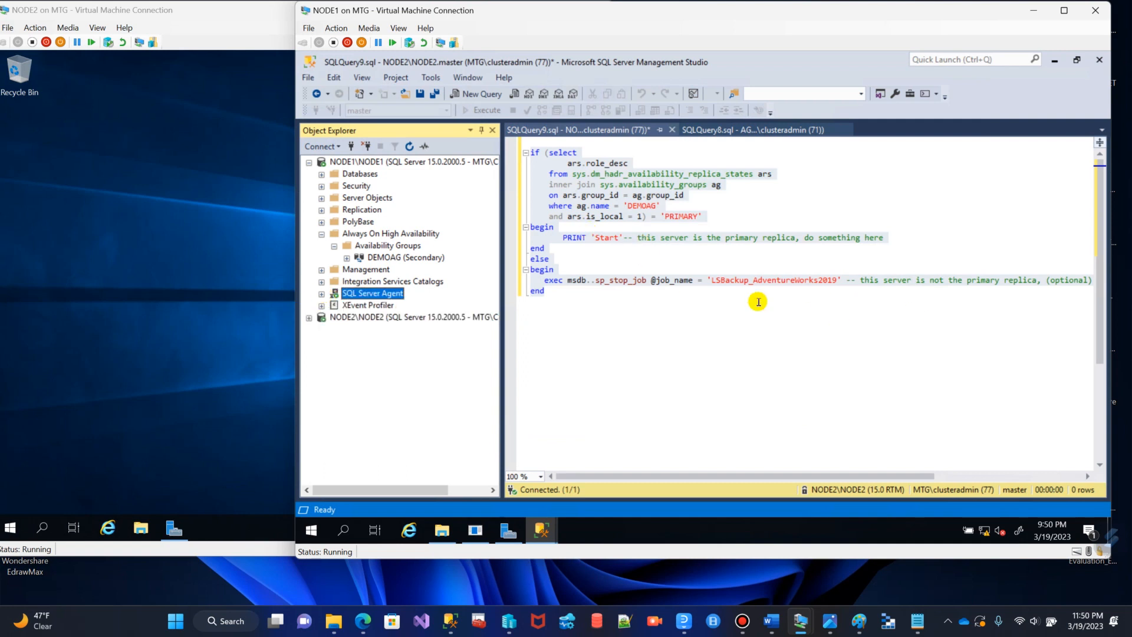
click(339, 318)
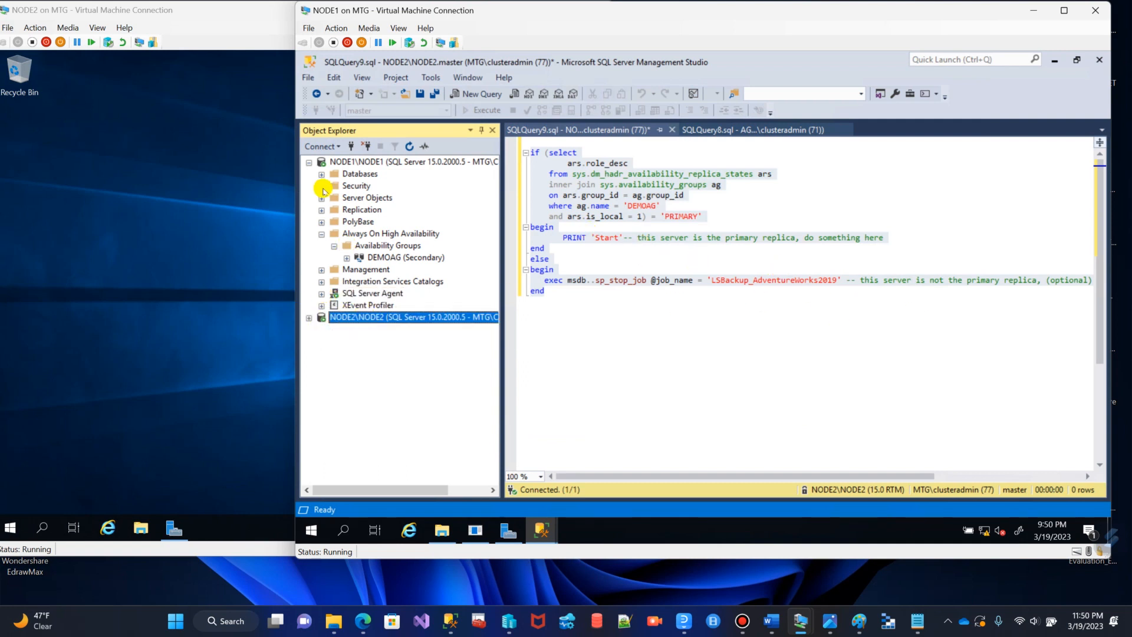
click(309, 161)
click(308, 174)
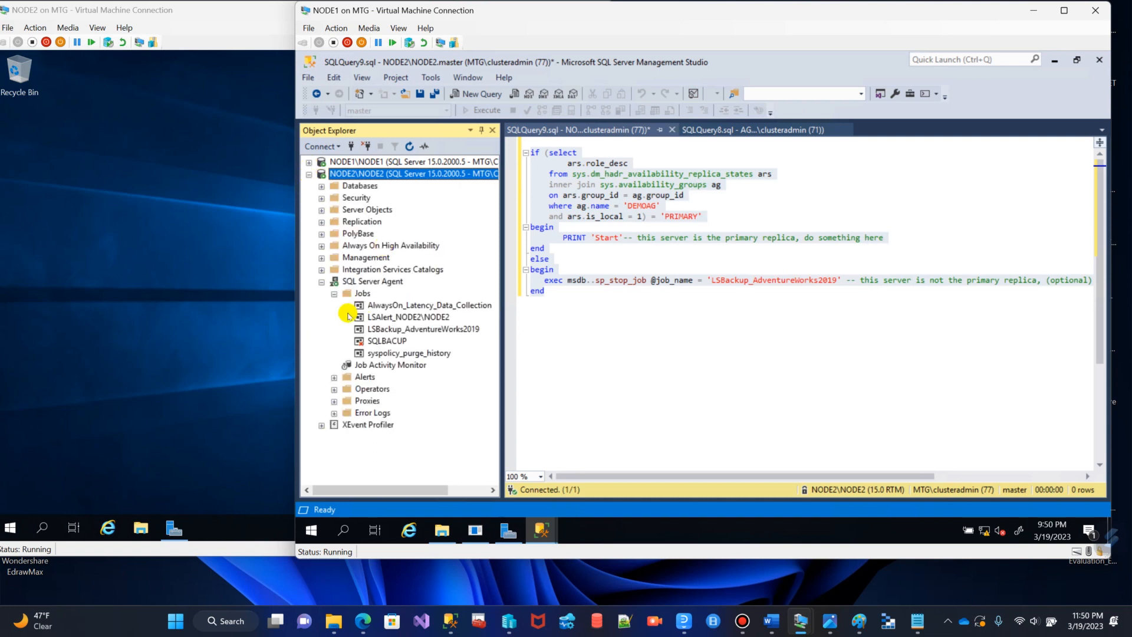
click(417, 331)
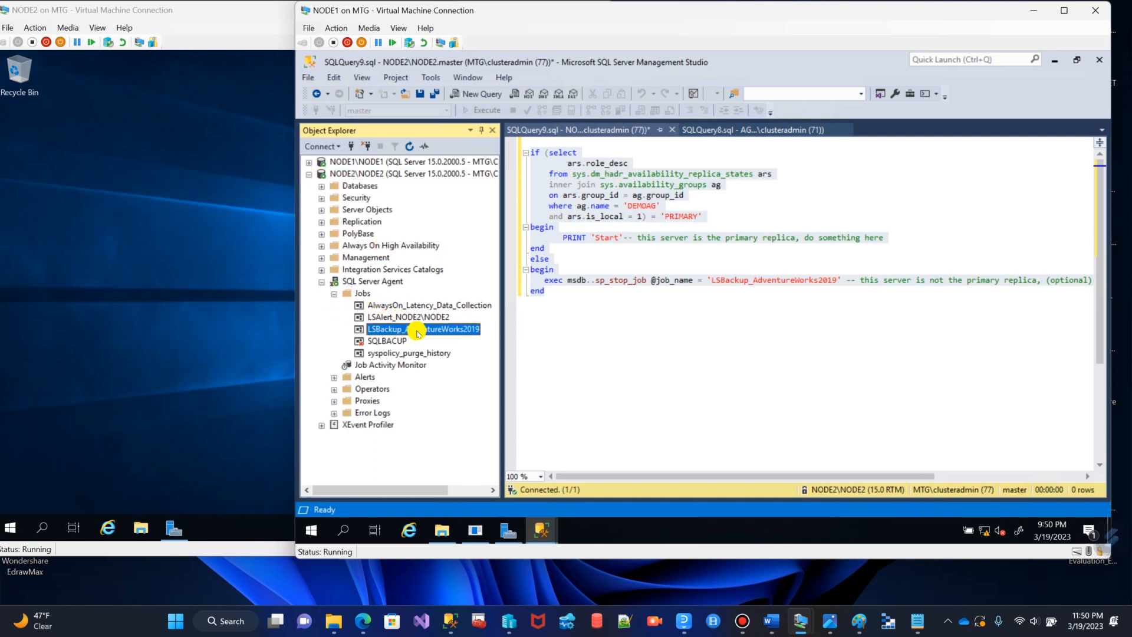
right_click(417, 332)
click(464, 501)
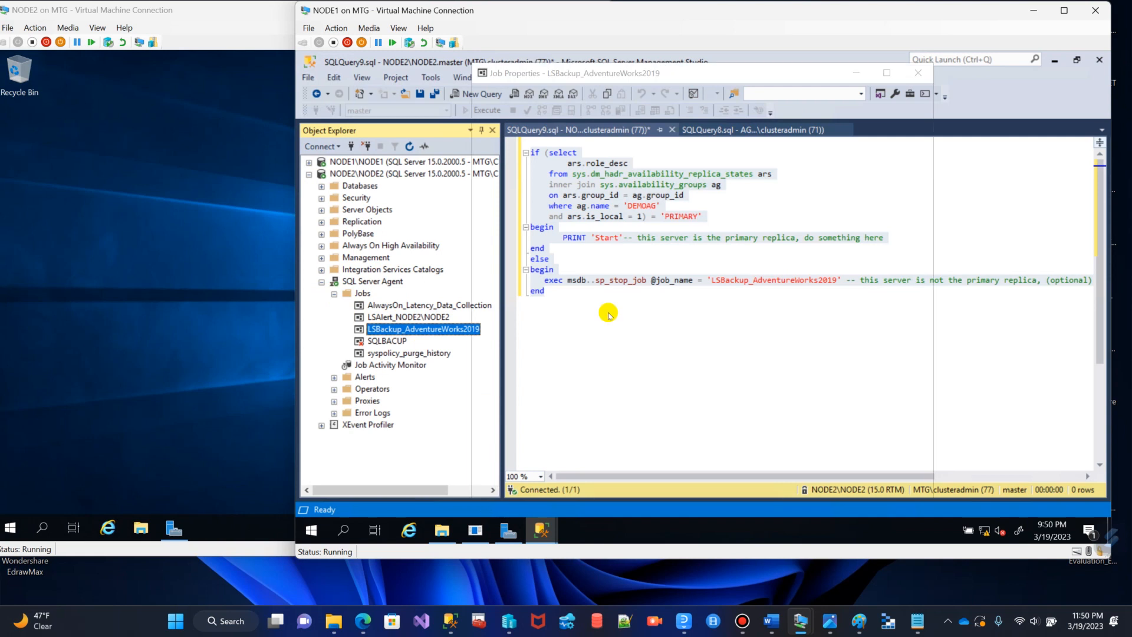
click(498, 113)
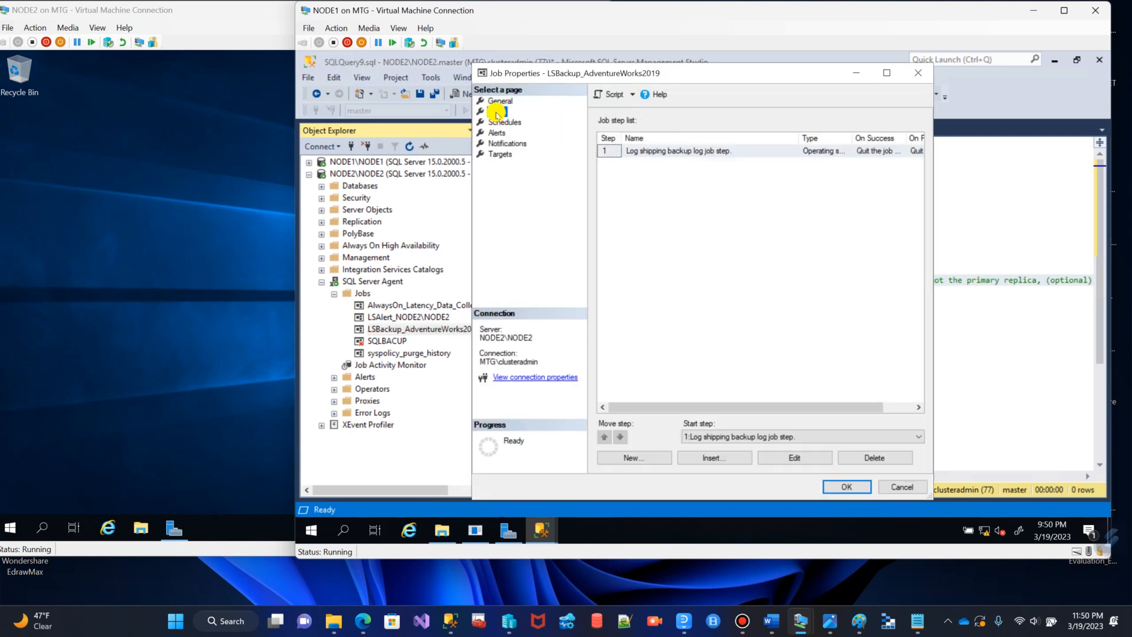
click(637, 457)
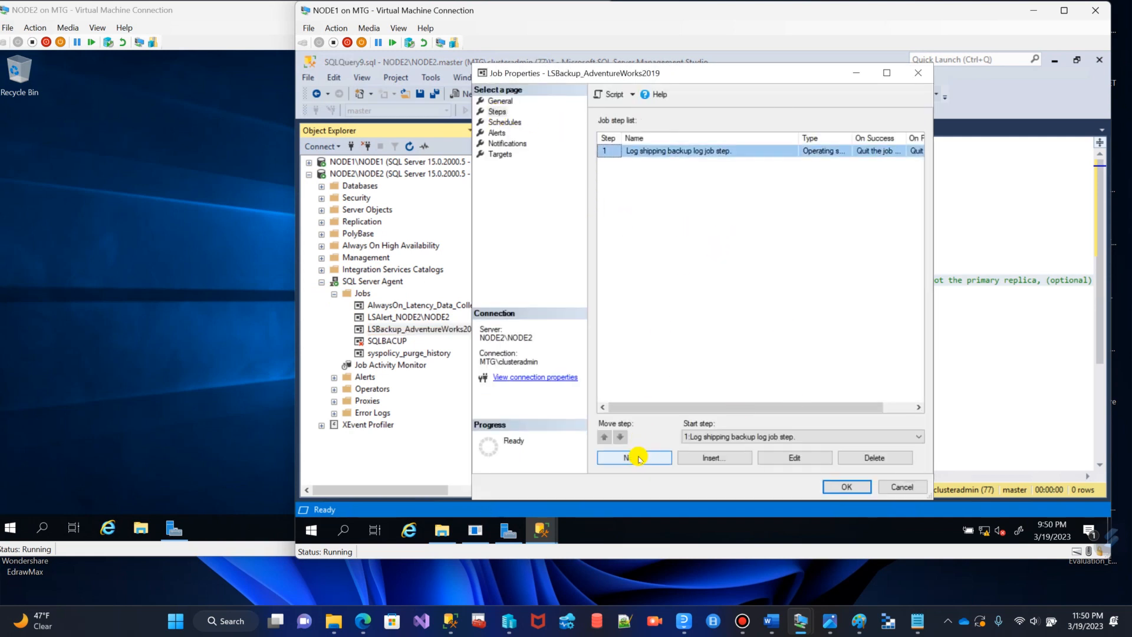
- Paste the role-check script as the new step's command, name it AG-ROLE-CHECK and add it to the job
click(706, 285)
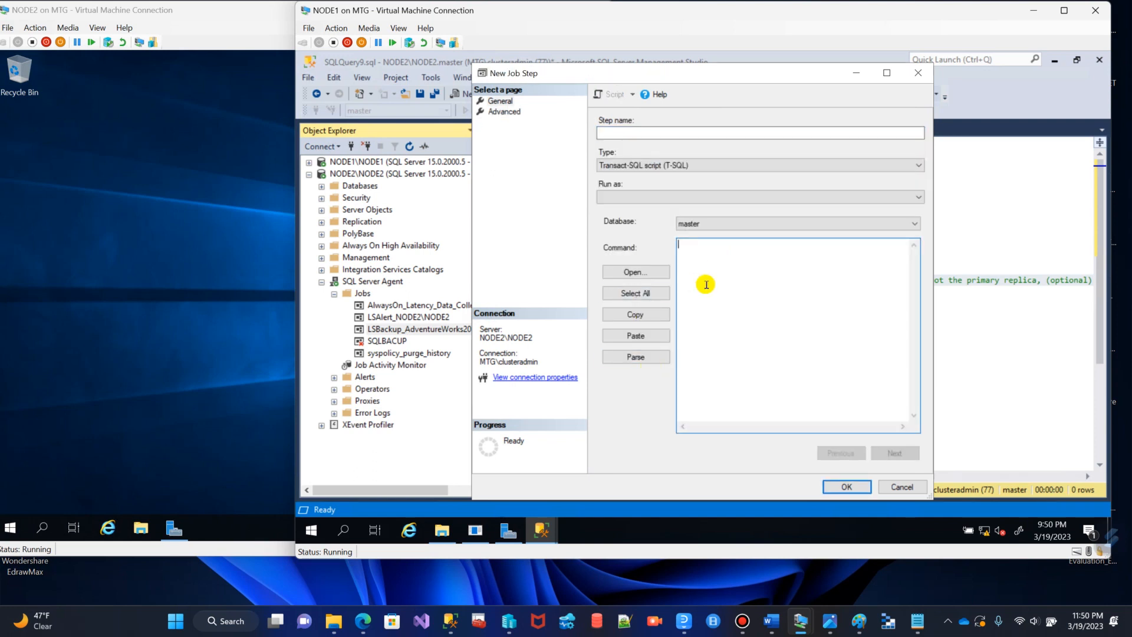
key(ctrl+v)
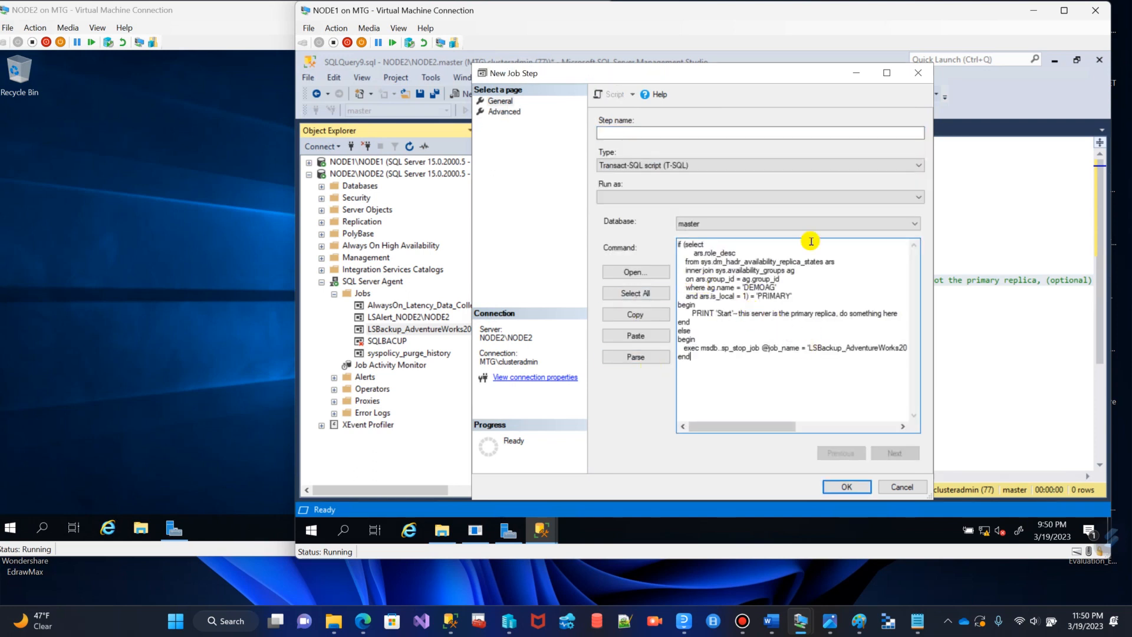
click(661, 133)
click(661, 132)
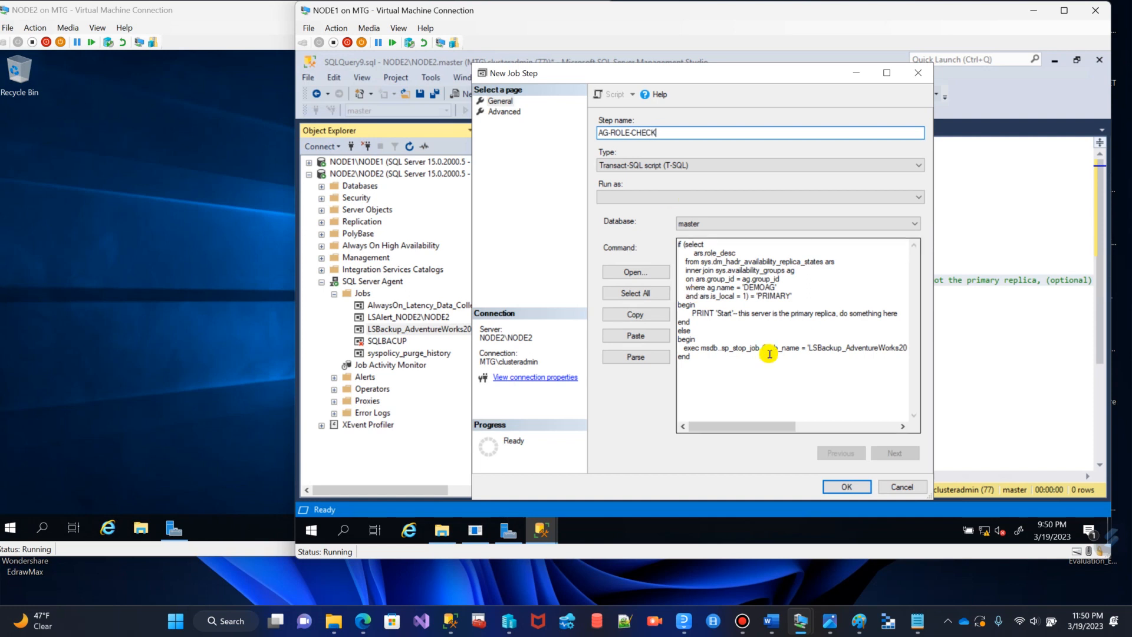
click(845, 486)
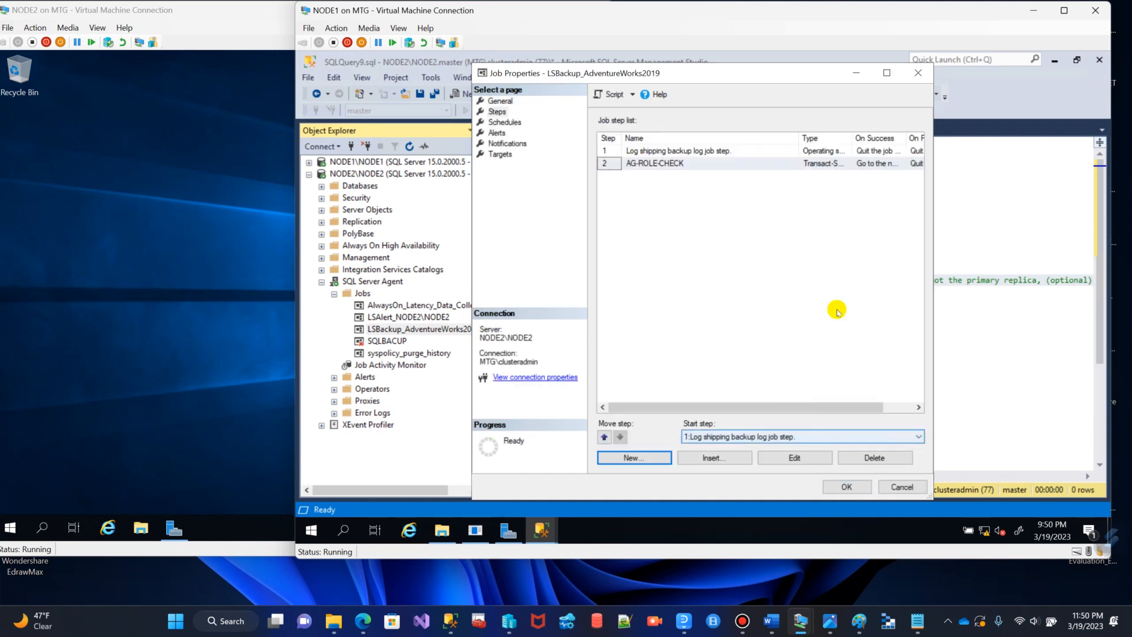
- Move AG-ROLE-CHECK to first place on the NODE2\NODE2 job, make it the start step and save the job
click(673, 164)
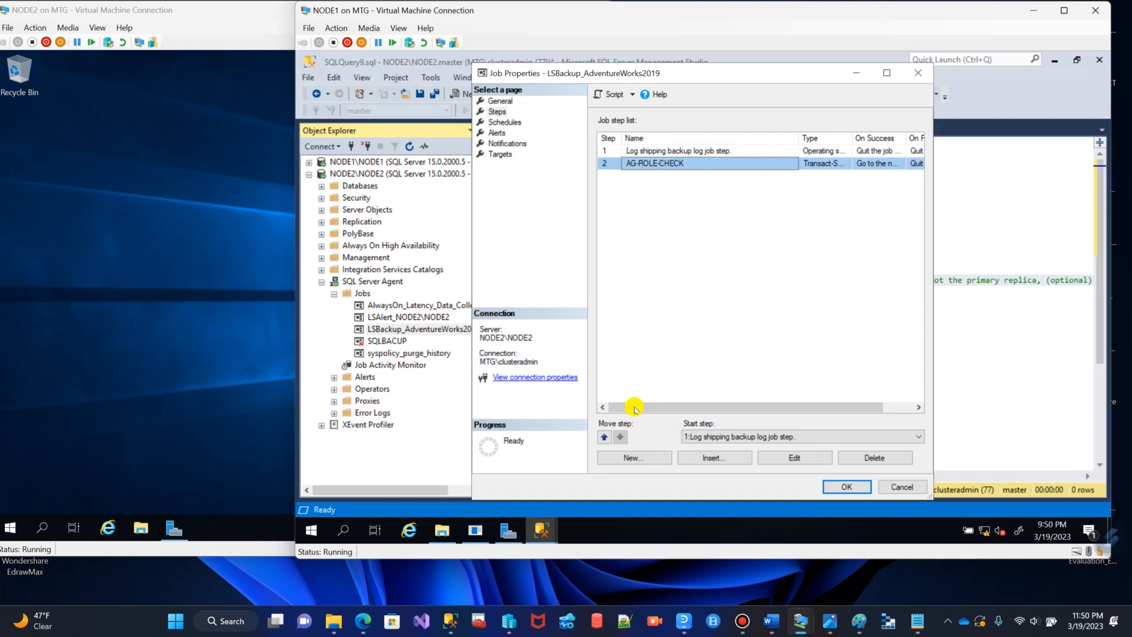
click(604, 437)
click(745, 437)
click(724, 448)
click(835, 486)
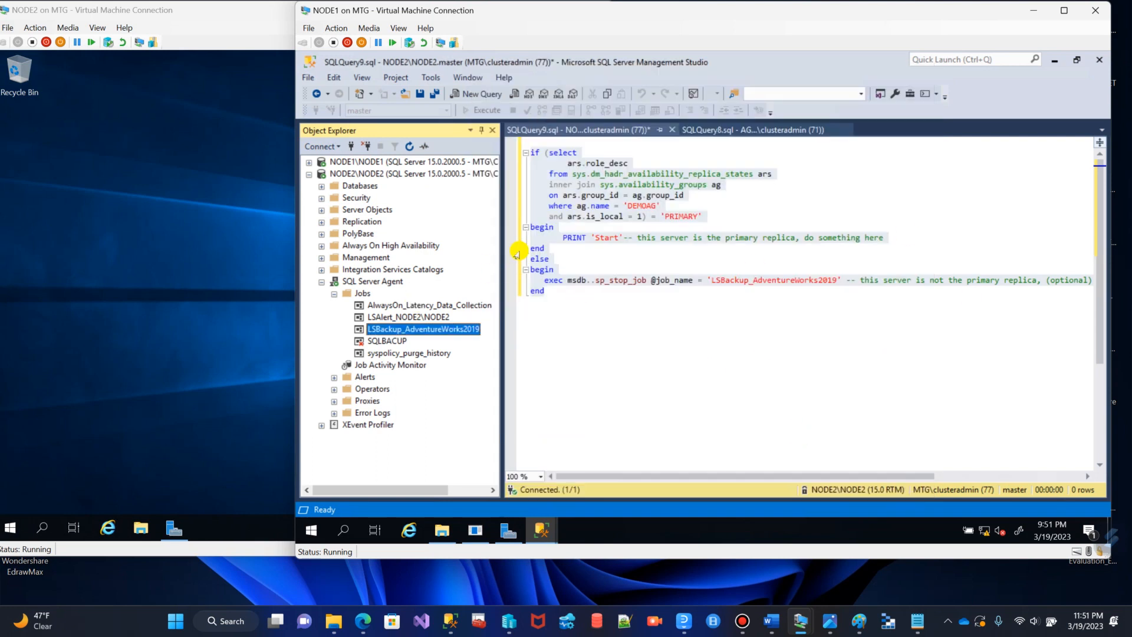
- Widen Object Explorer, collapse NODE2\NODE2 and show the SQL Server Agent jobs of NODE1\NODE1
drag(503, 254, 525, 252)
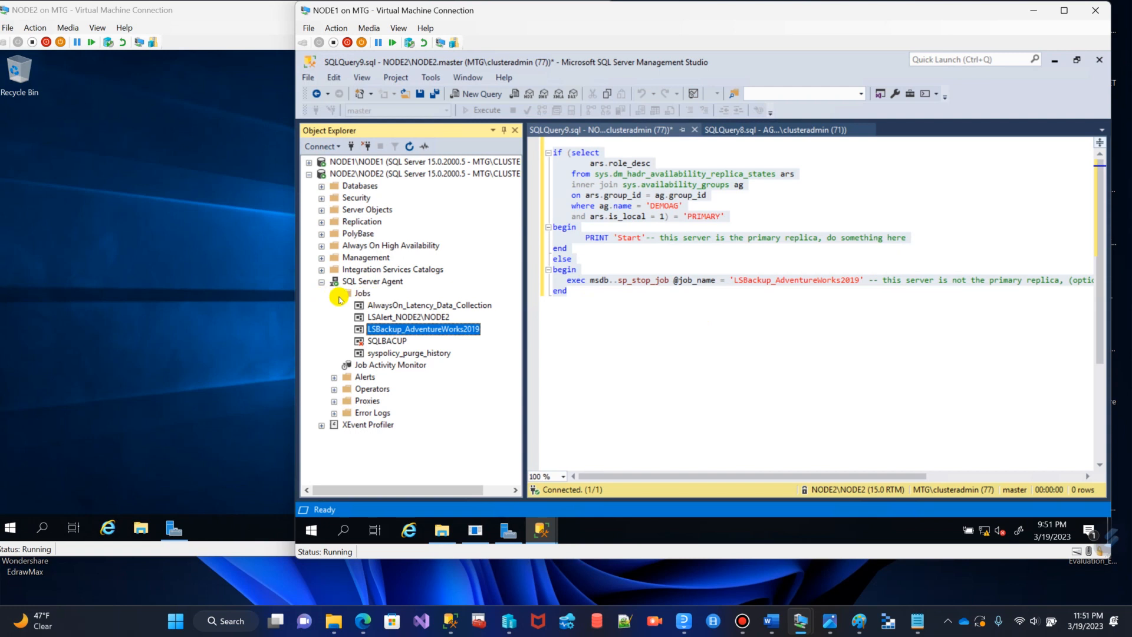
click(322, 283)
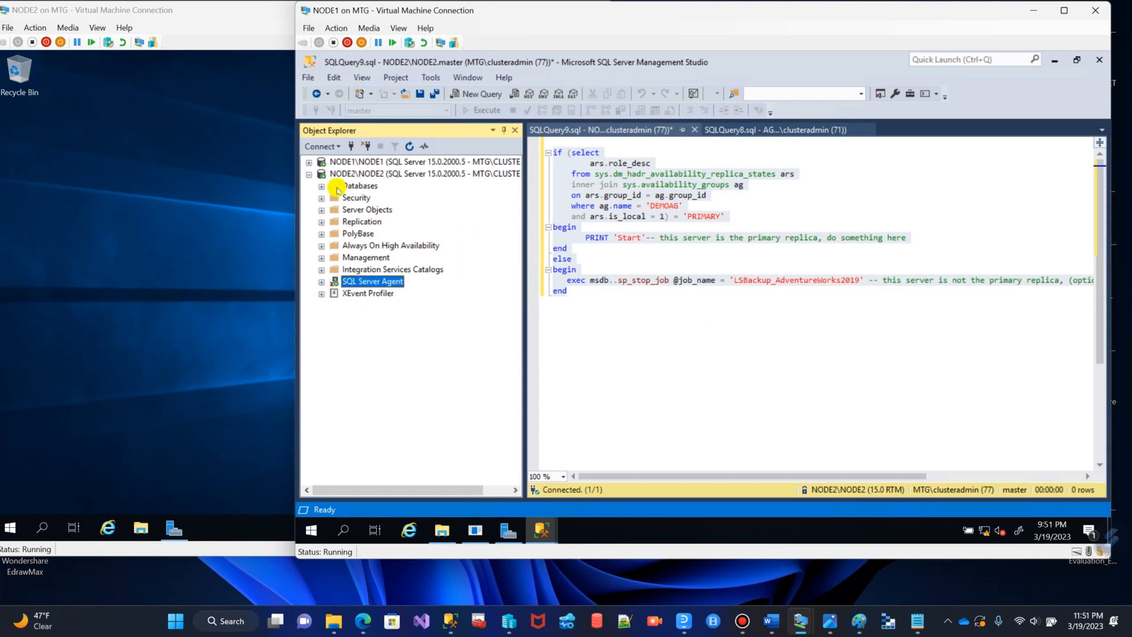
click(309, 175)
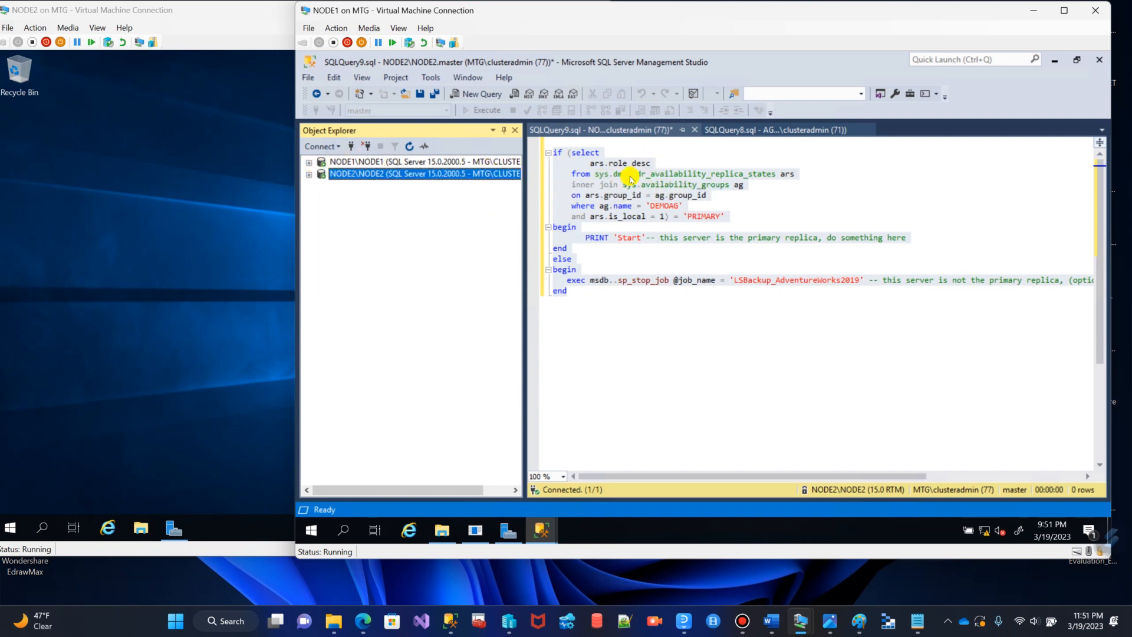
click(308, 163)
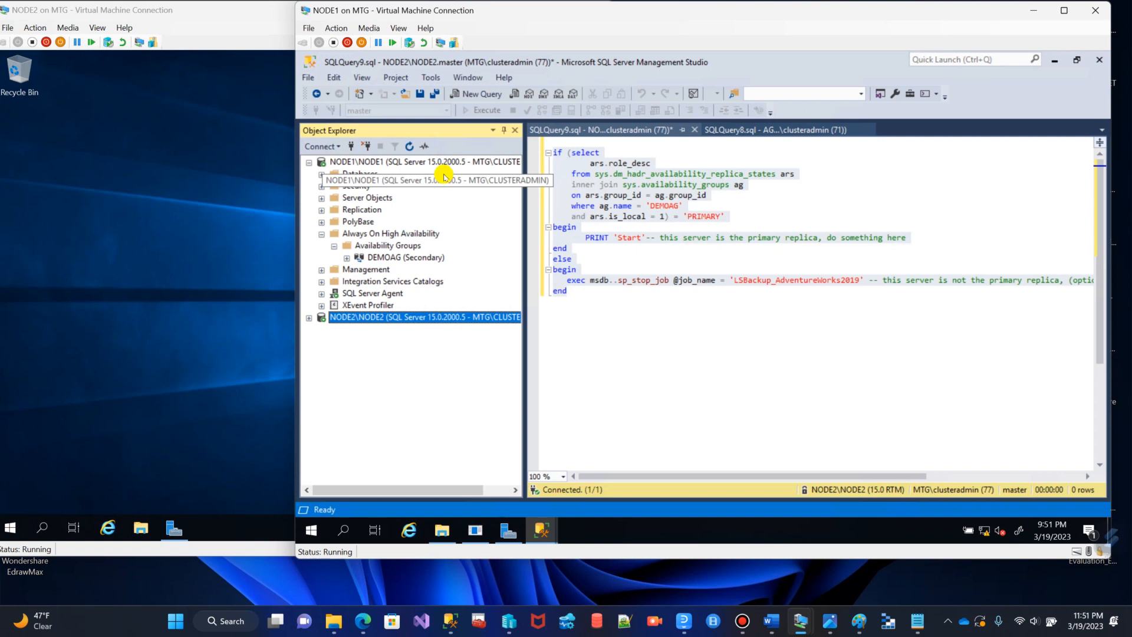
drag(523, 184, 563, 184)
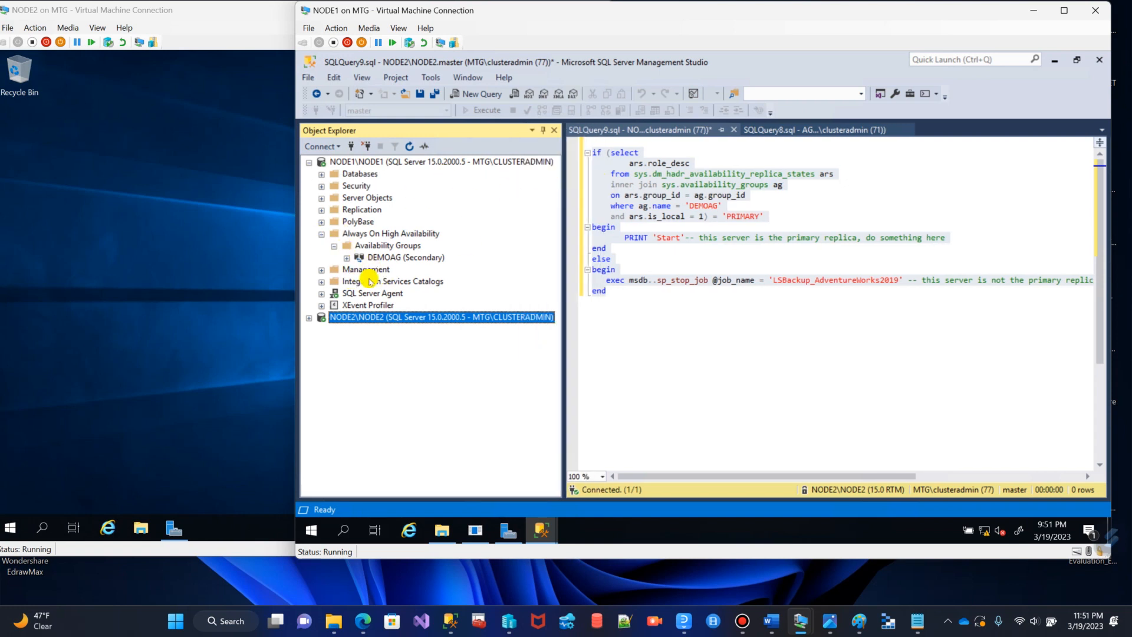
click(331, 246)
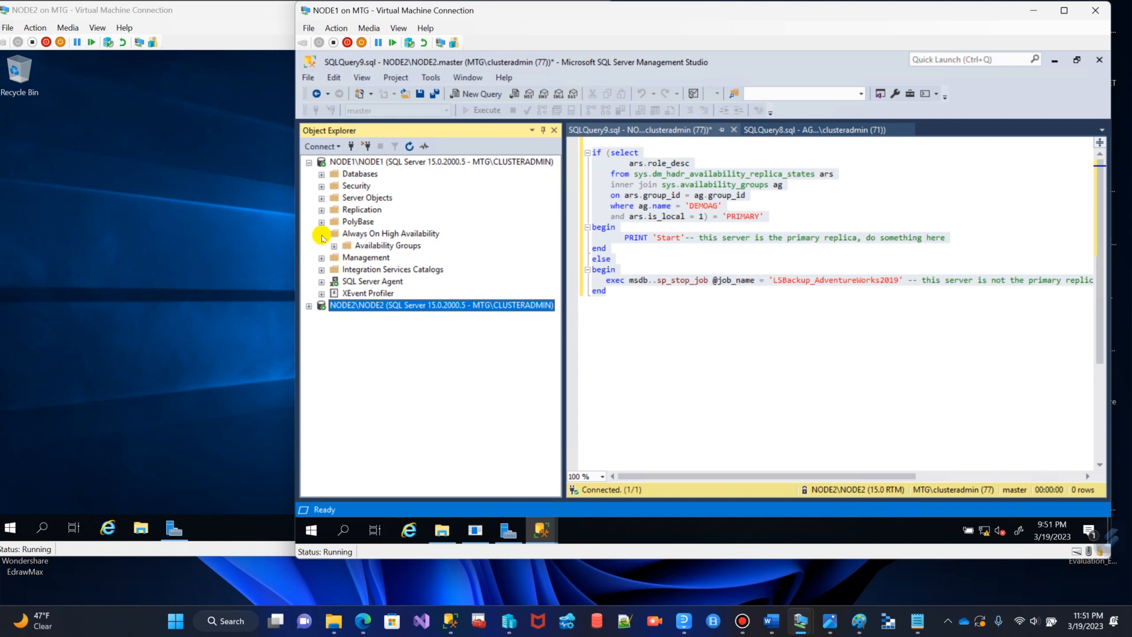
click(321, 235)
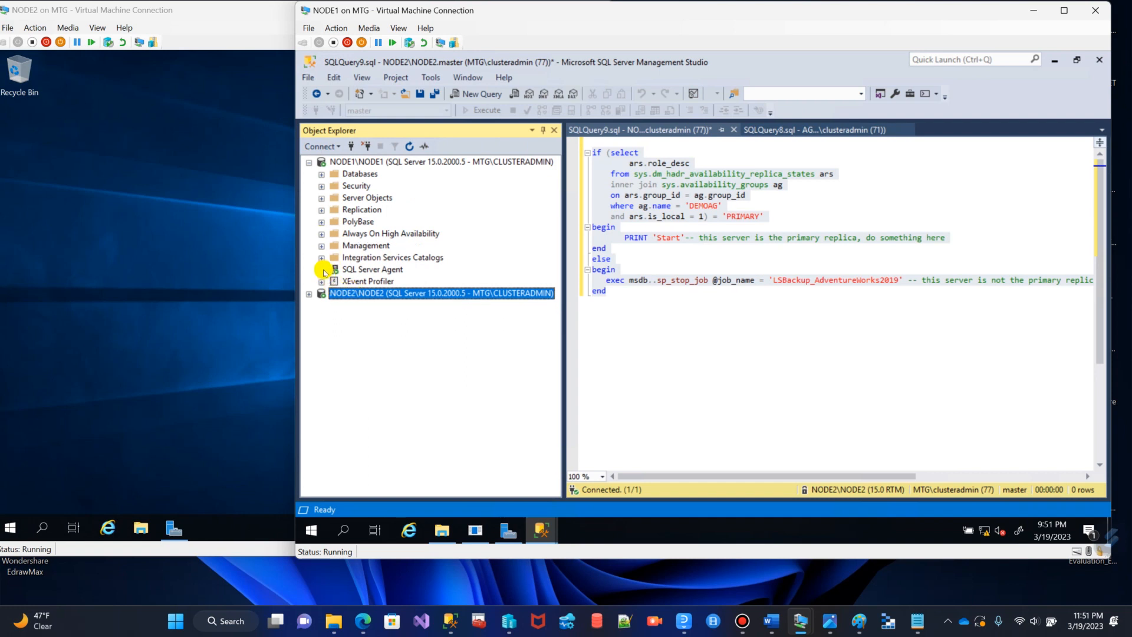
click(321, 270)
- Open the LSBackupSchedule of NODE1\NODE1's LSBackup_AdventureWorks2019 job for editing
click(426, 318)
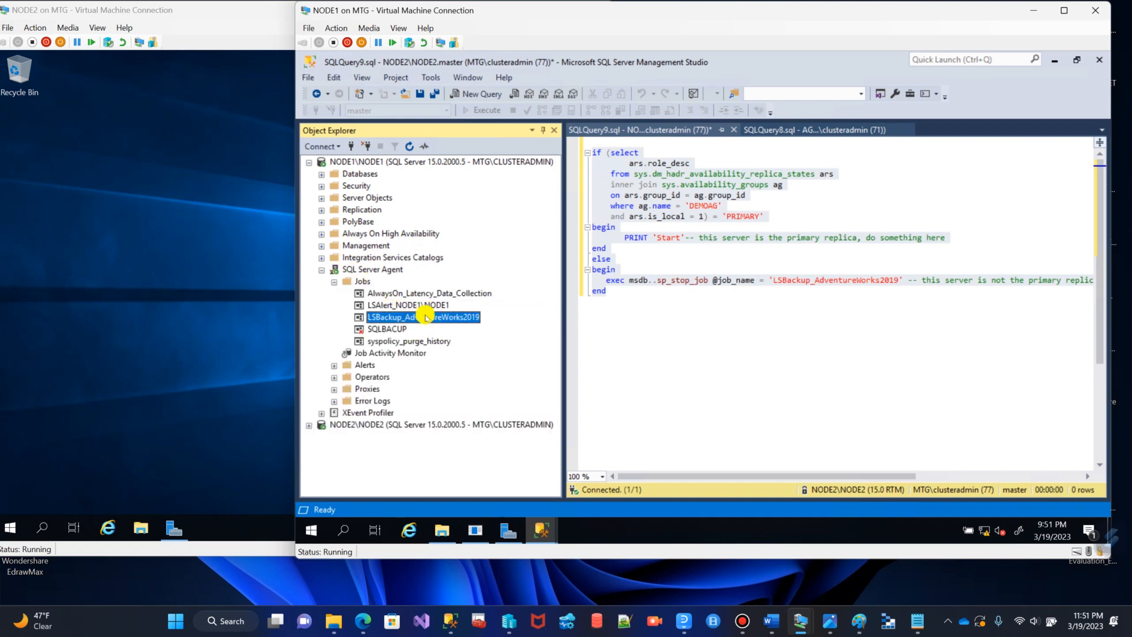
right_click(426, 318)
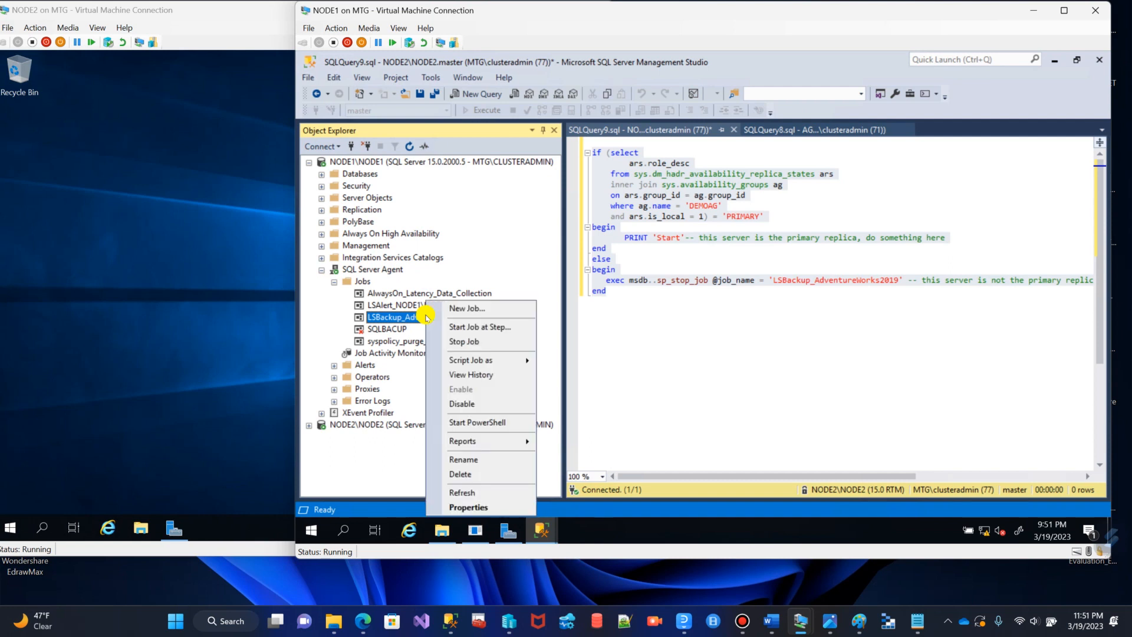
click(499, 507)
click(508, 124)
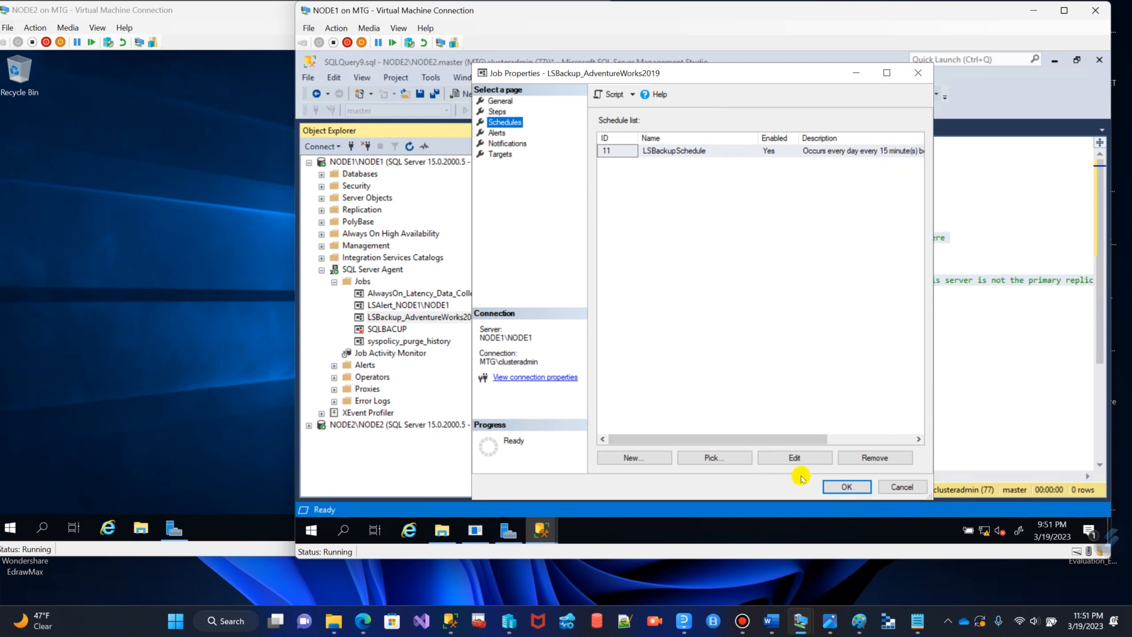
click(803, 459)
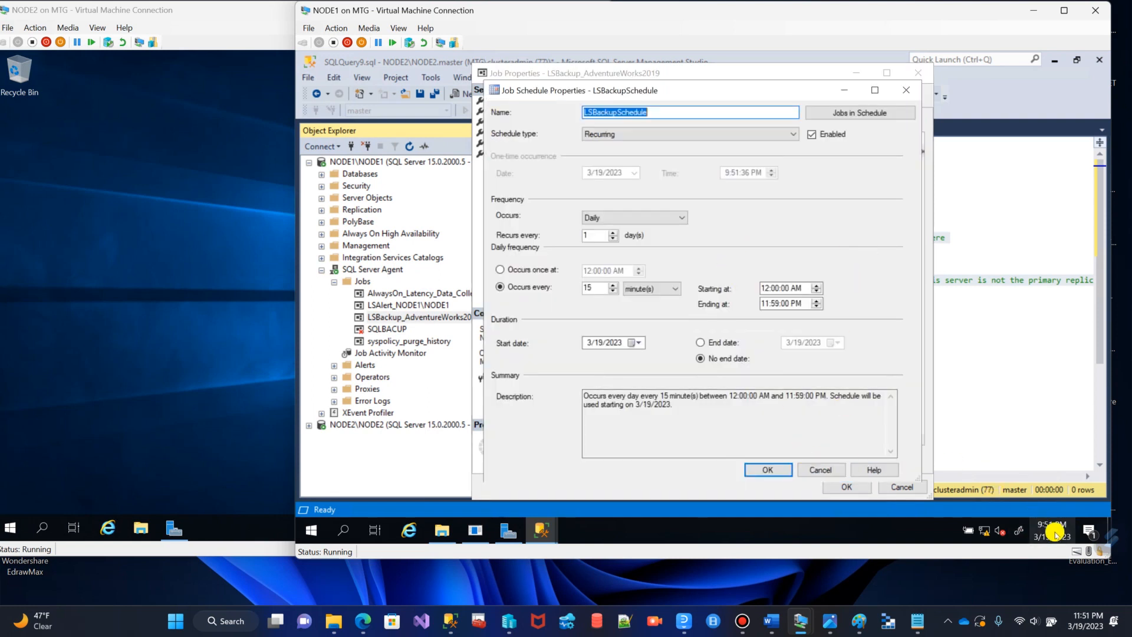
- Set the NODE1\NODE1 backup schedule to occur every 2 minutes starting at 9:52:00 AM and save the job
mouse_move(1055, 538)
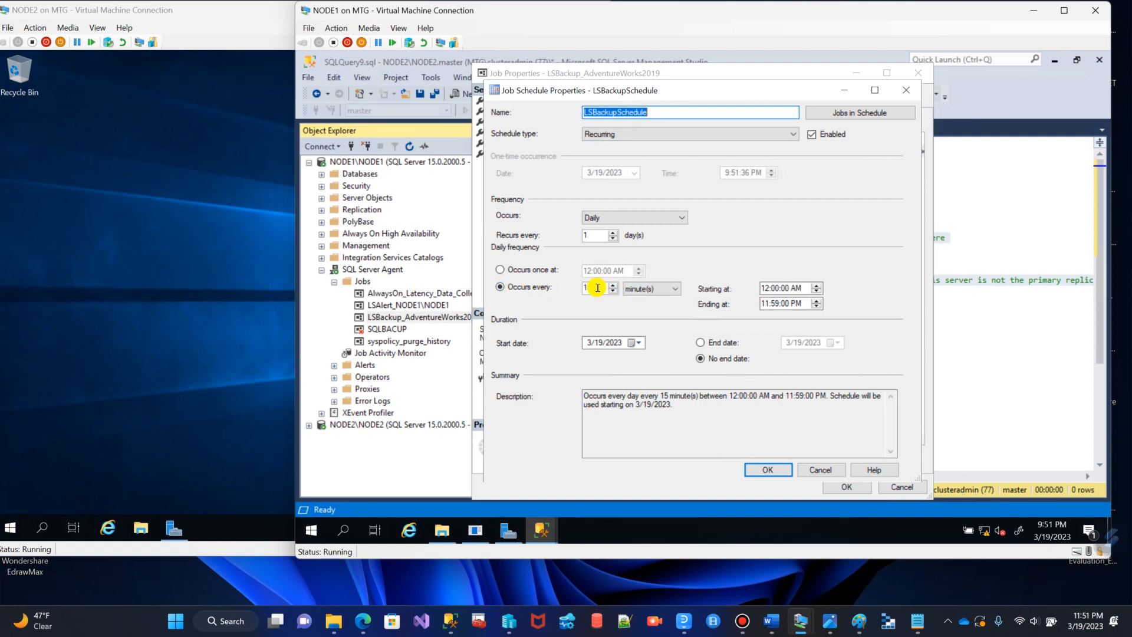
drag(597, 288, 562, 290)
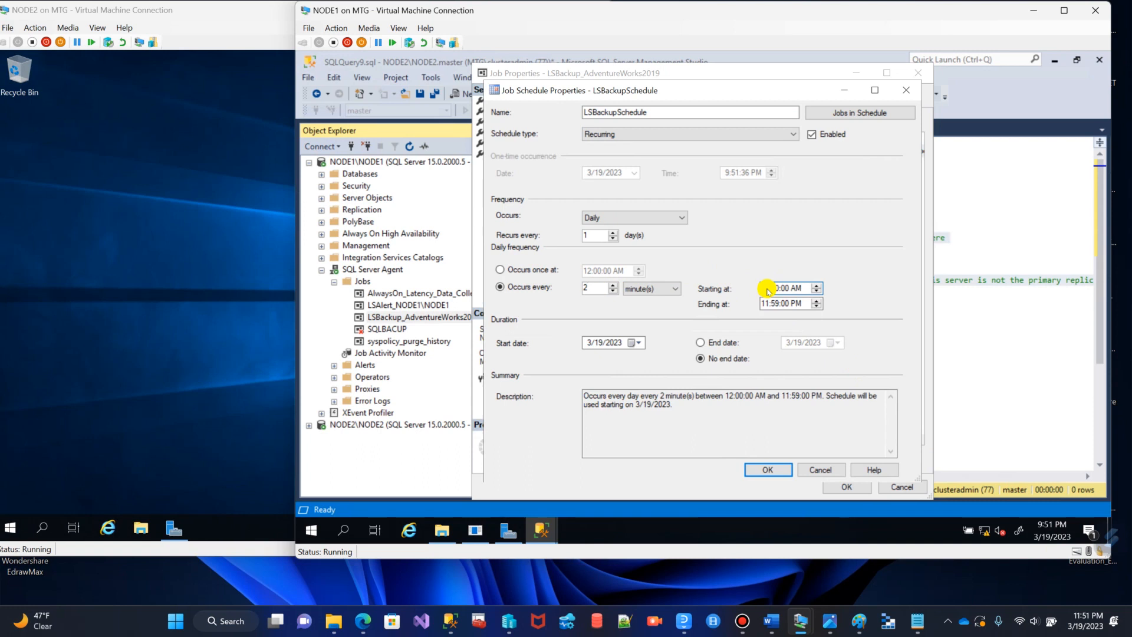
text(9:)
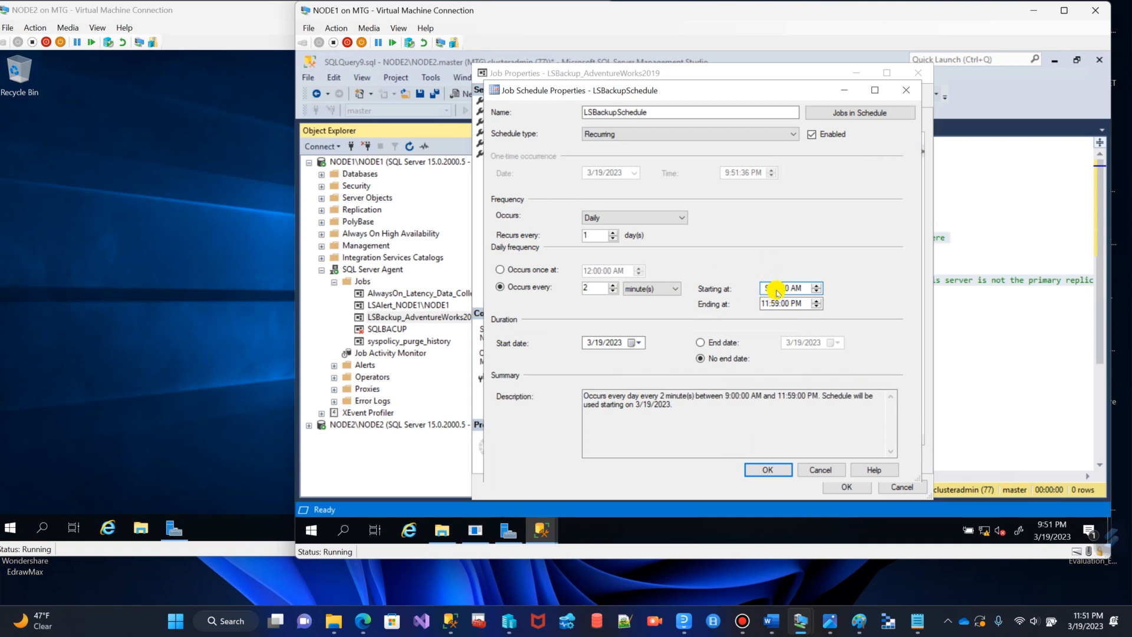
text(52)
click(772, 469)
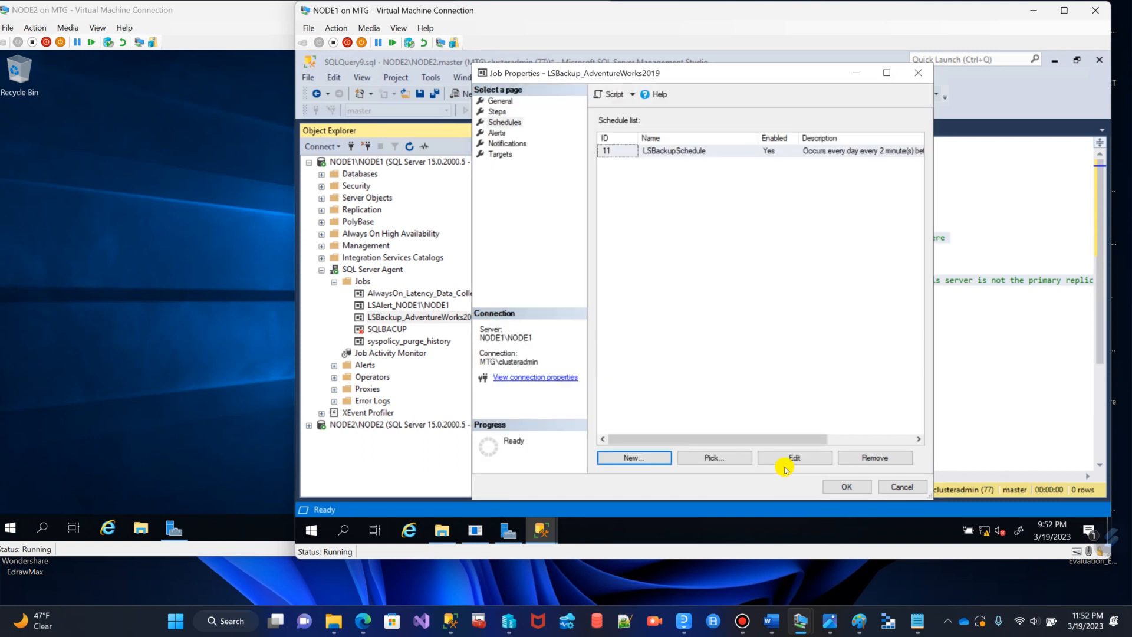
click(847, 488)
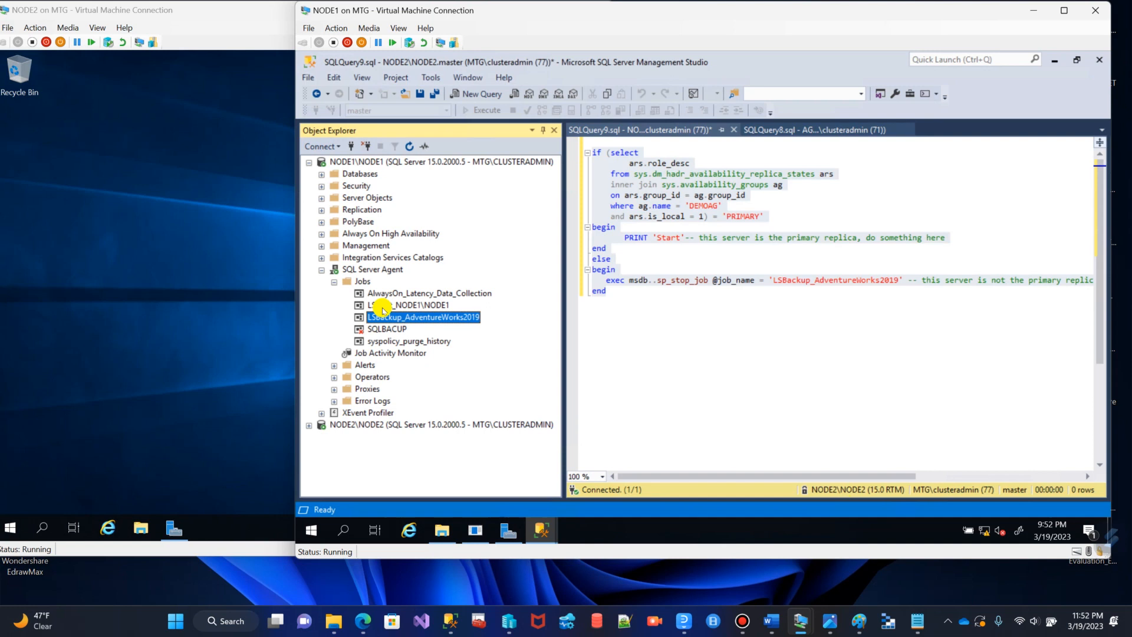
- Collapse NODE1\NODE1 in Object Explorer and show the SQL Server Agent jobs of NODE2\NODE2
click(309, 163)
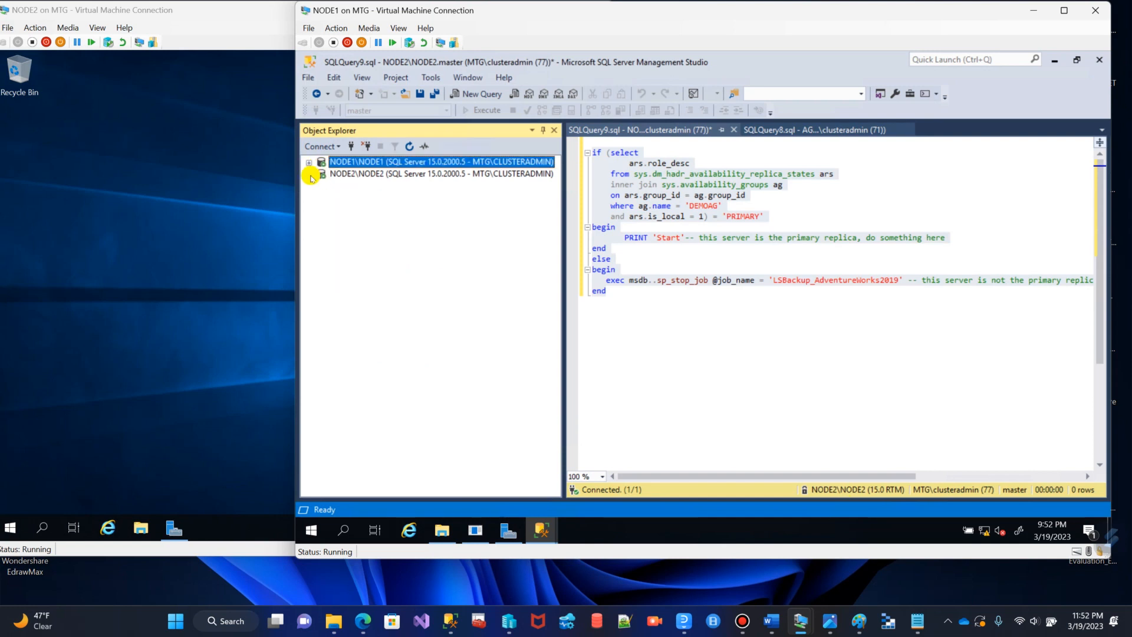
click(309, 174)
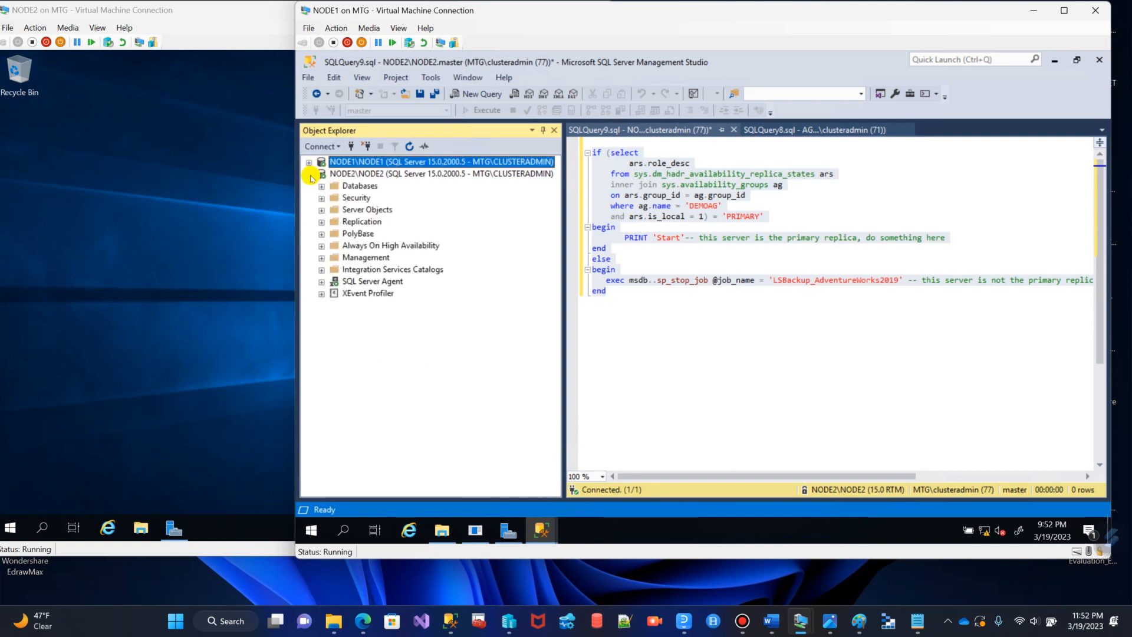
click(322, 281)
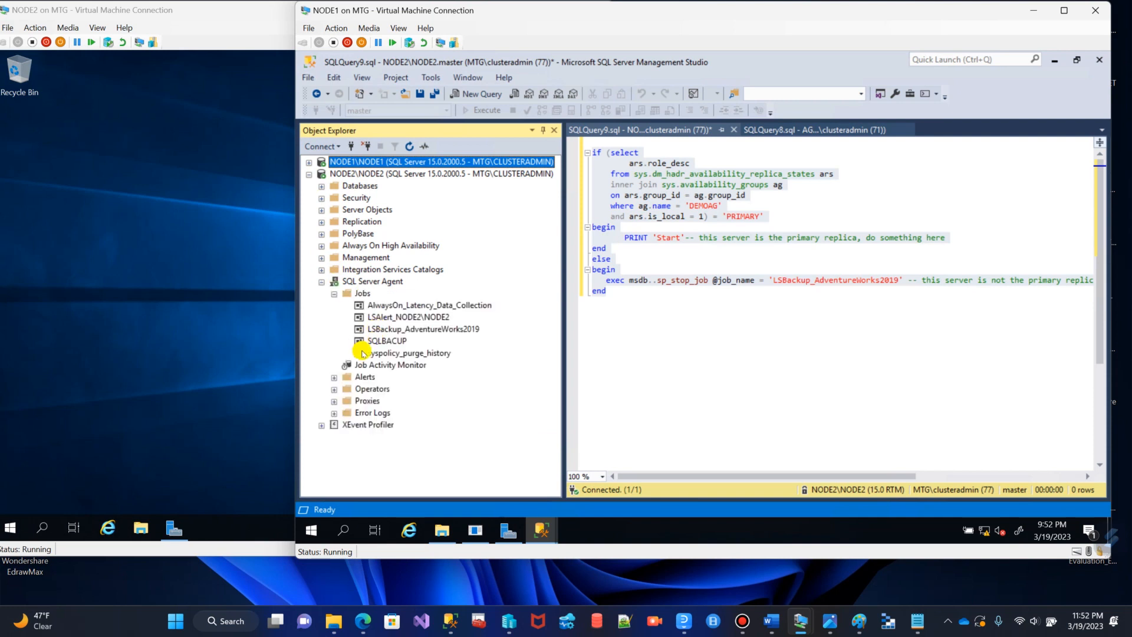
- Open the LSBackupSchedule of NODE2\NODE2's LSBackup_AdventureWorks2019 job for editing
click(419, 330)
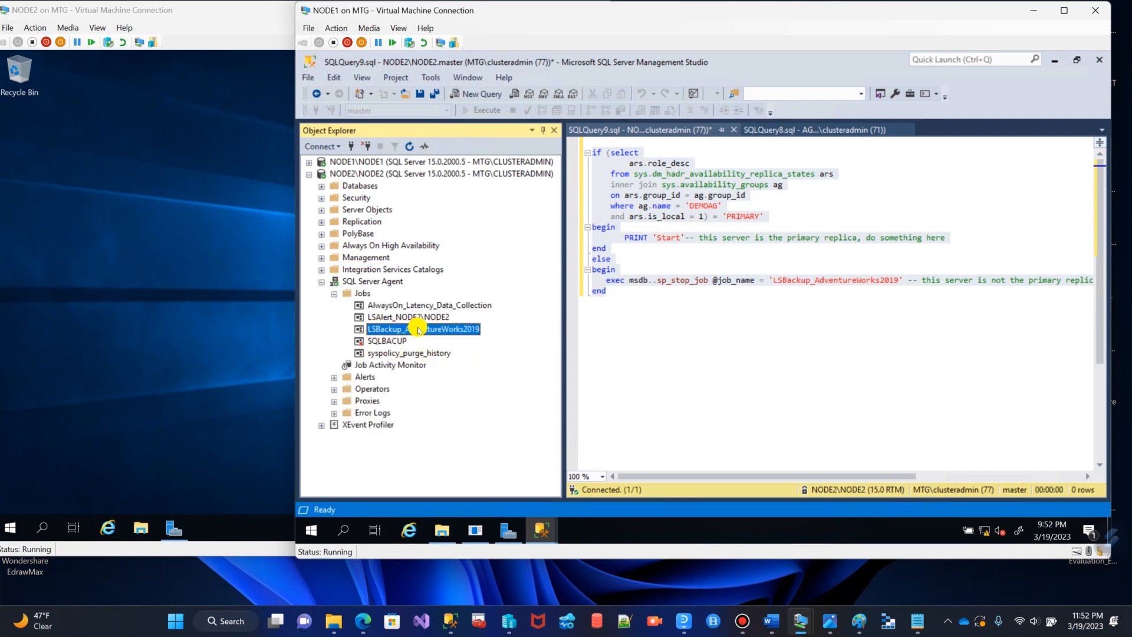
right_click(418, 329)
click(477, 506)
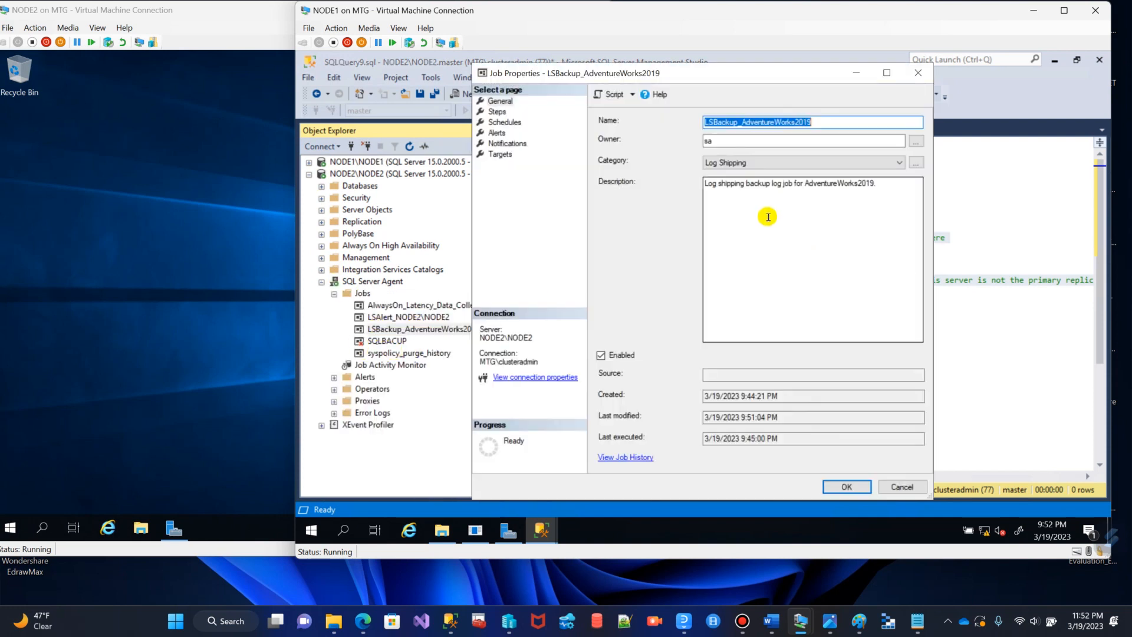
click(502, 122)
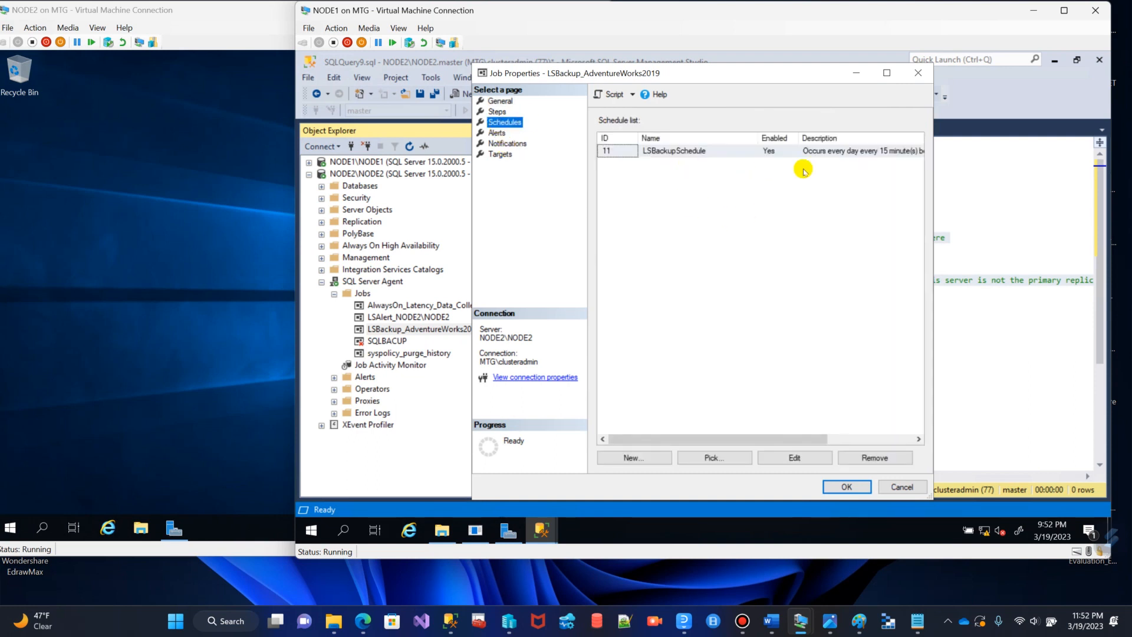
click(758, 153)
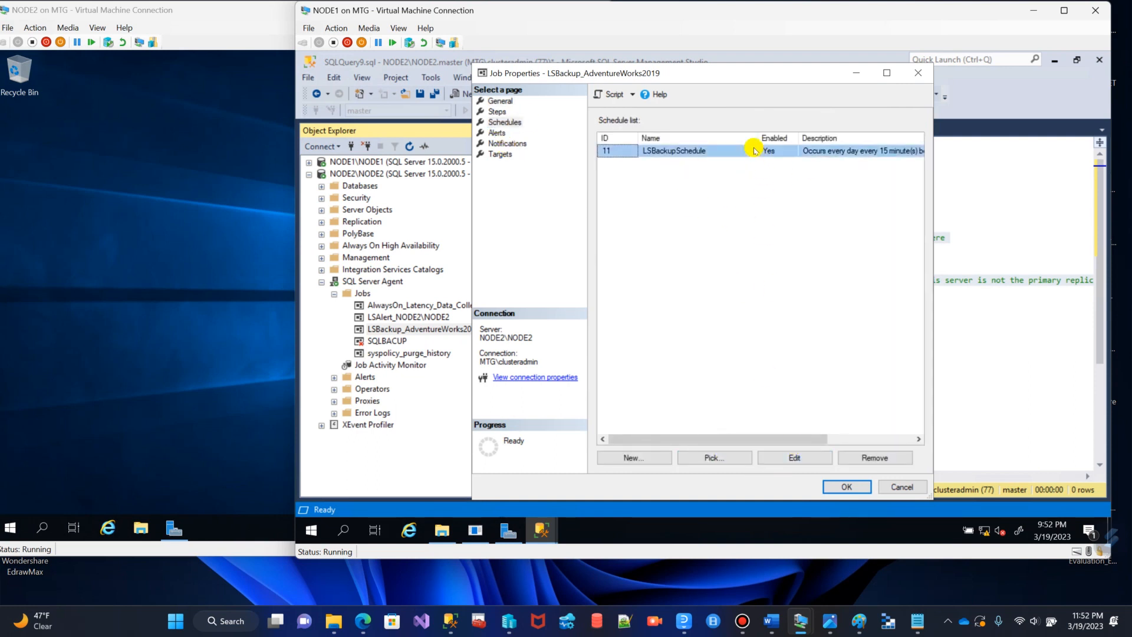
click(814, 459)
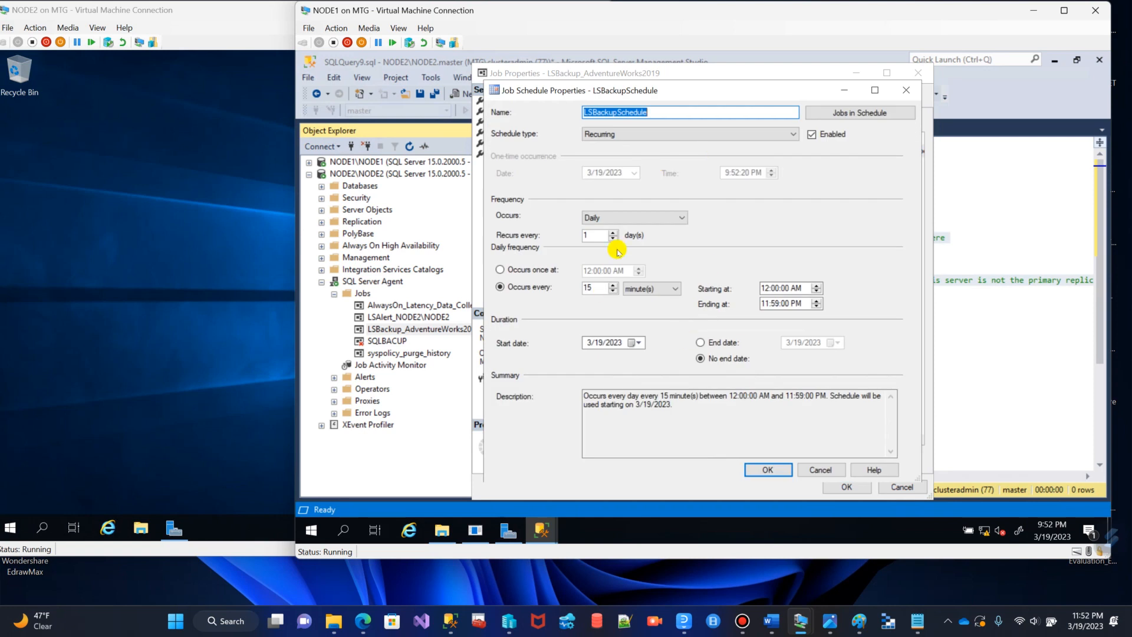
- Set the NODE2\NODE2 backup schedule to occur every 2 minutes starting at 9:52:00 AM and save the job
drag(594, 288, 578, 288)
text(2)
click(766, 289)
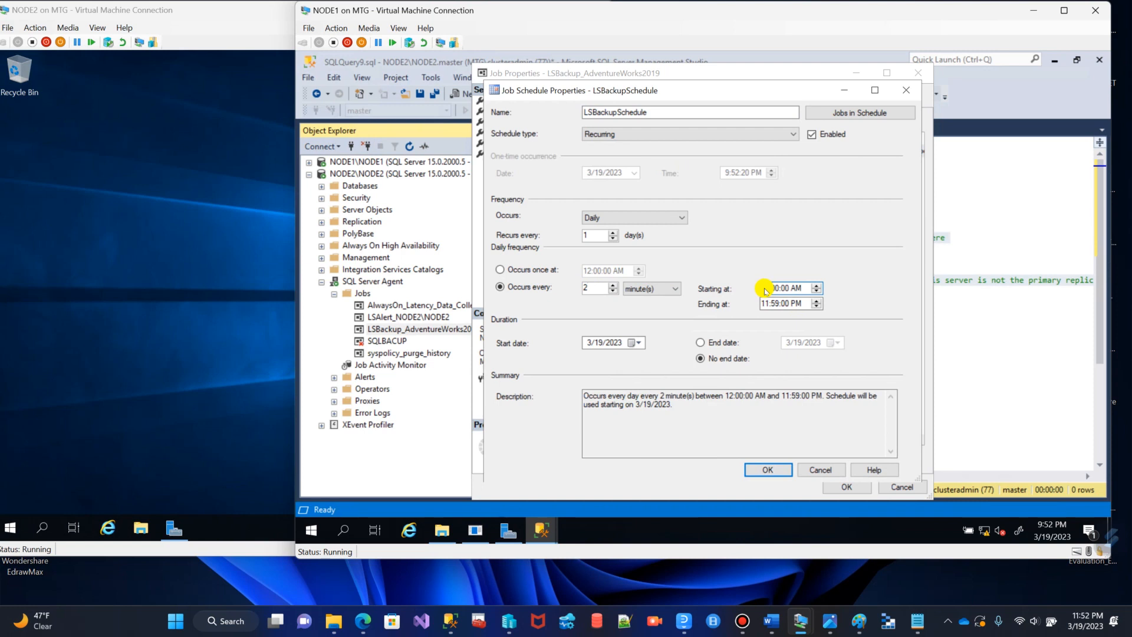
text(9)
click(915, 584)
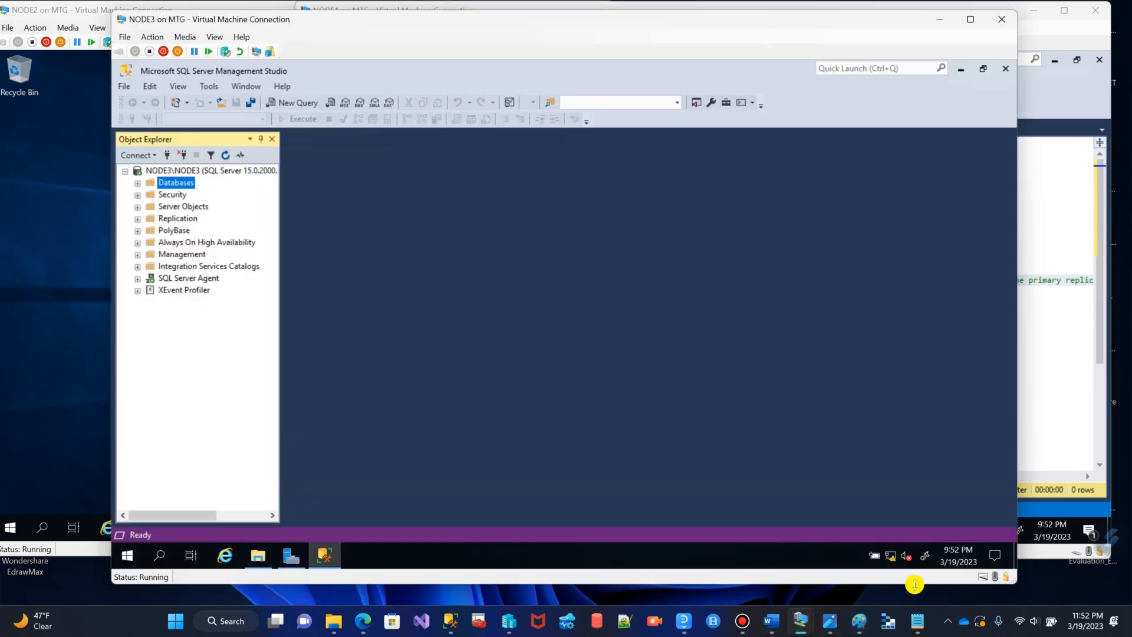
click(944, 21)
text(9:52:00 AM)
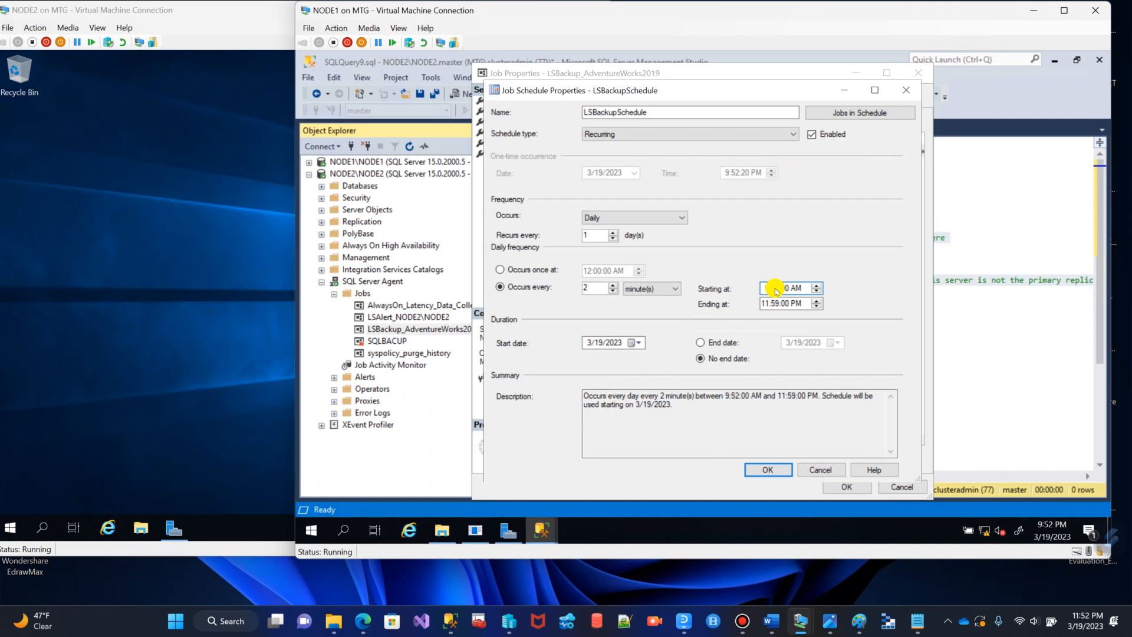
click(768, 470)
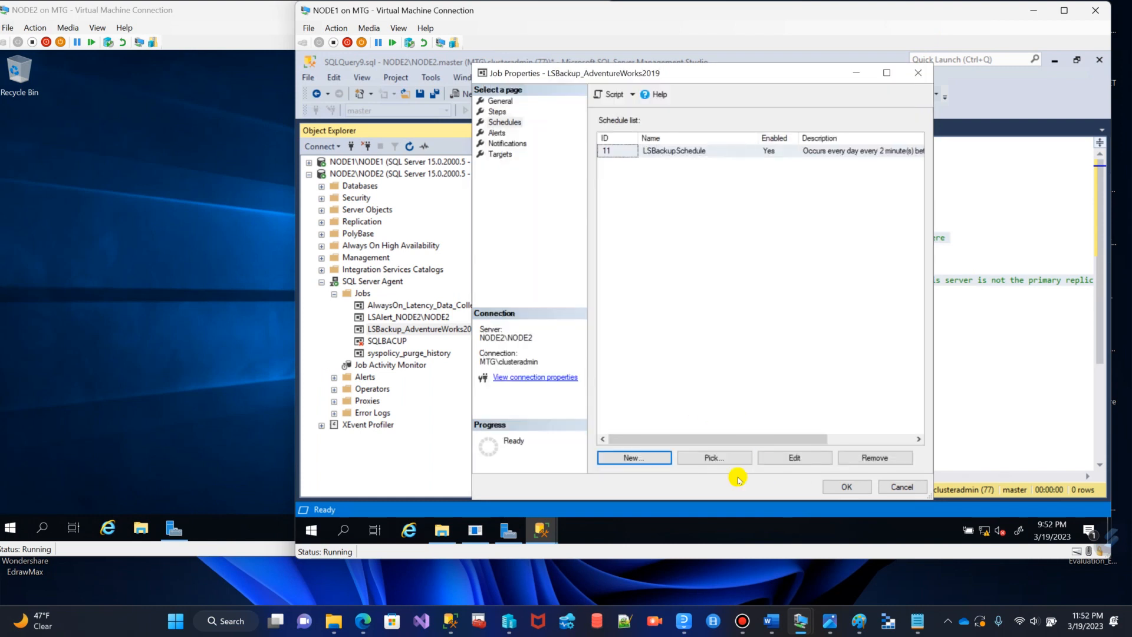
click(846, 486)
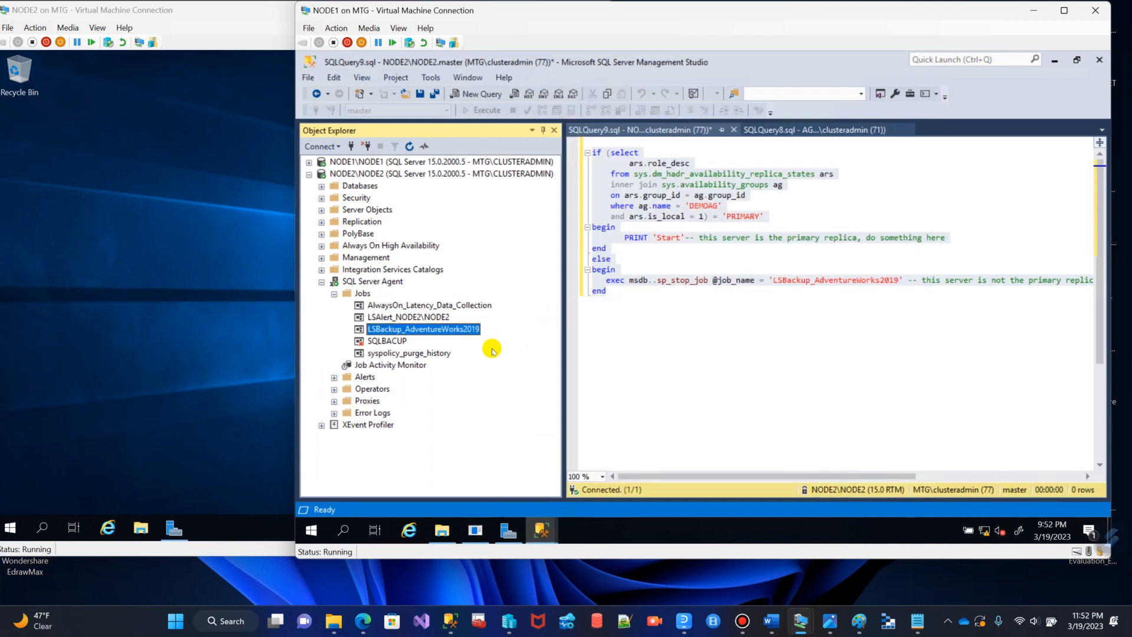
- Collapse NODE2\NODE2 and open the history of NODE1\NODE1's LSBackup_AdventureWorks2019 job
click(323, 283)
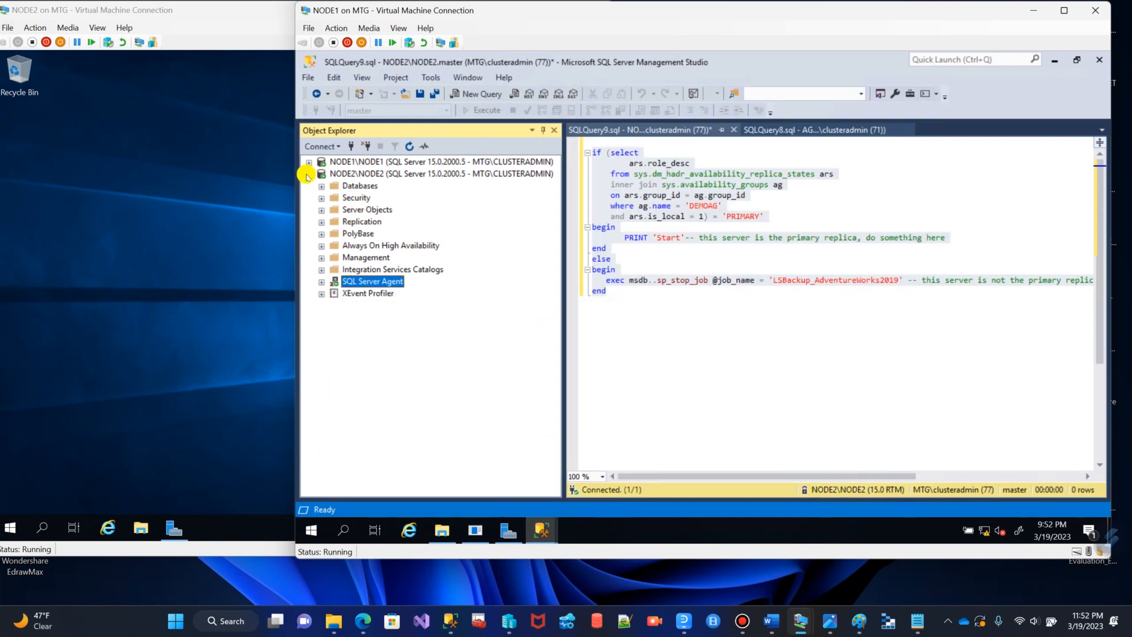
click(307, 175)
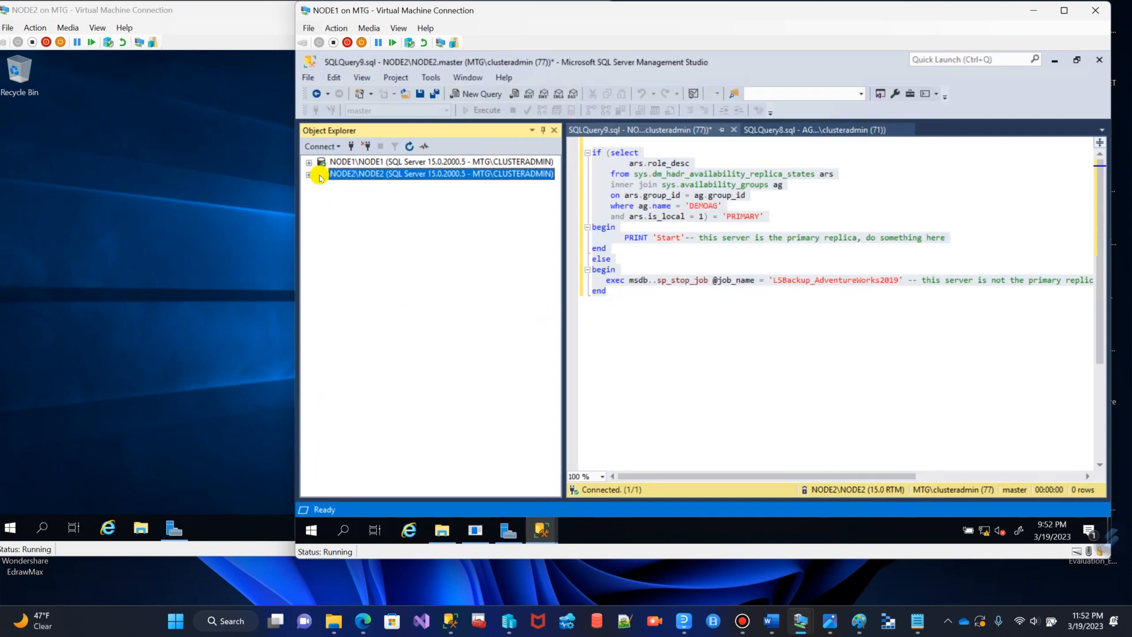
click(309, 162)
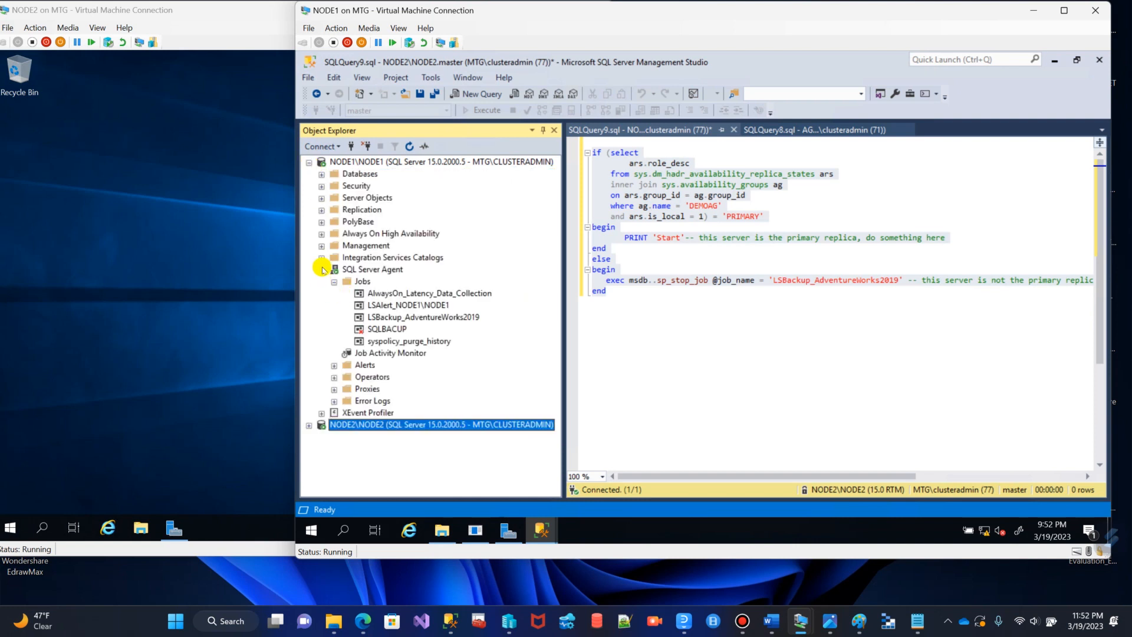
right_click(431, 319)
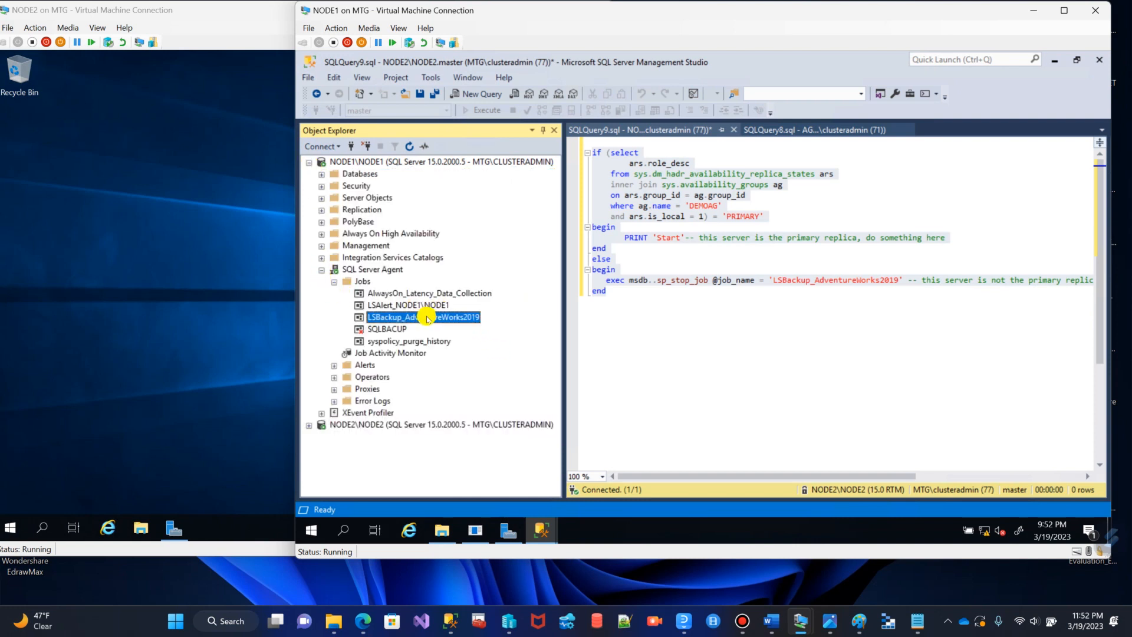
click(472, 375)
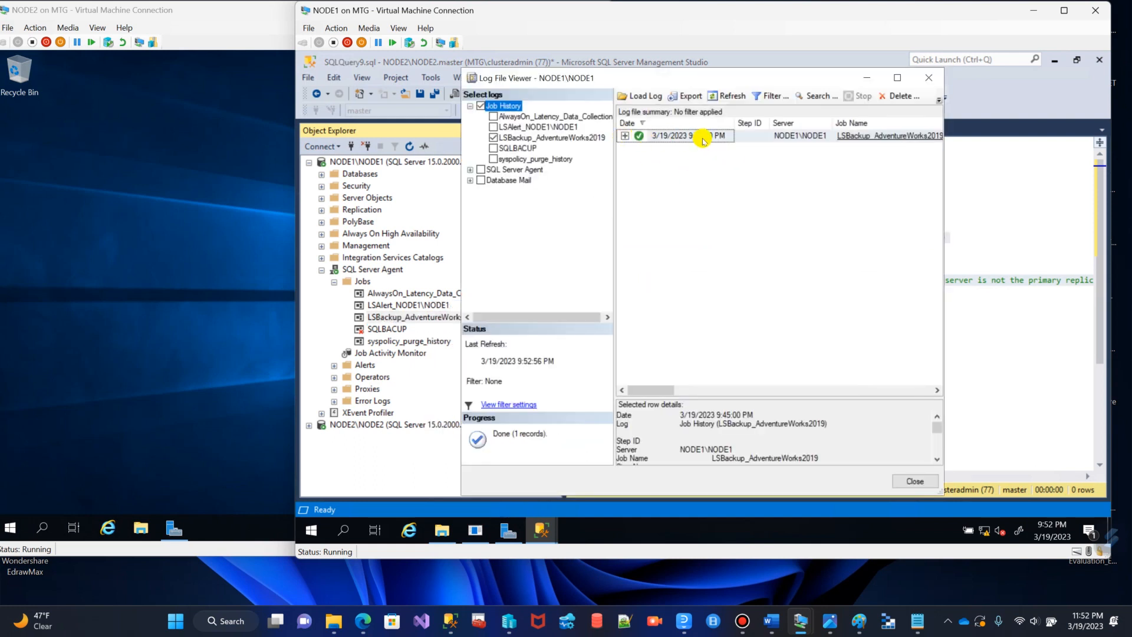
- Inspect the step entries of the logged LSBackup_AdventureWorks2019 run on NODE1\NODE1, refresh the log and close the history
double_click(703, 140)
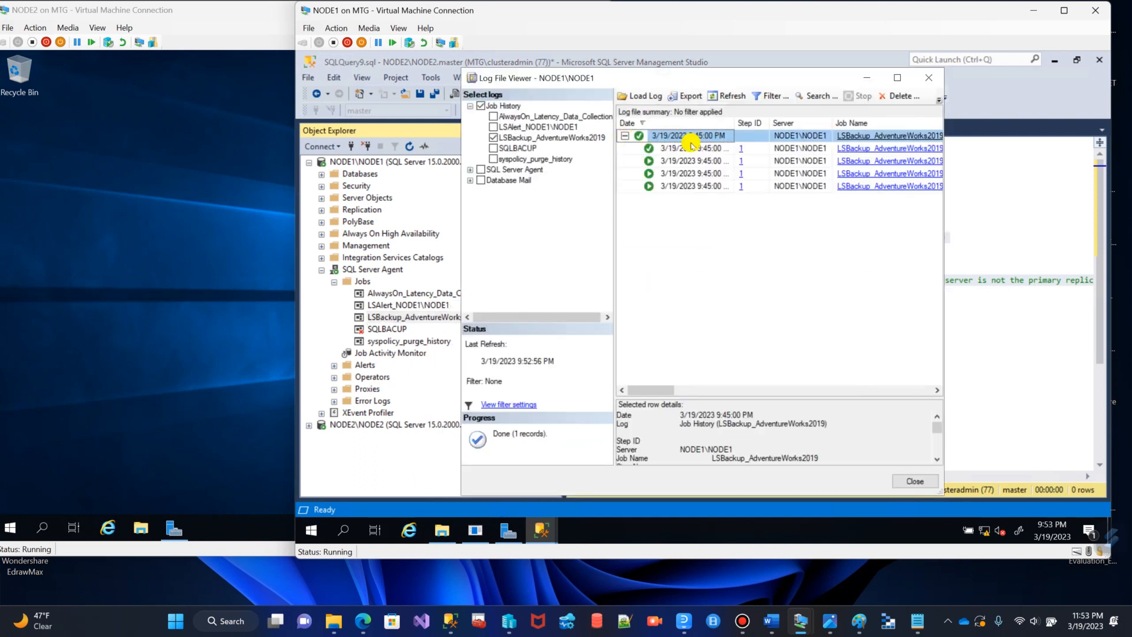
click(627, 136)
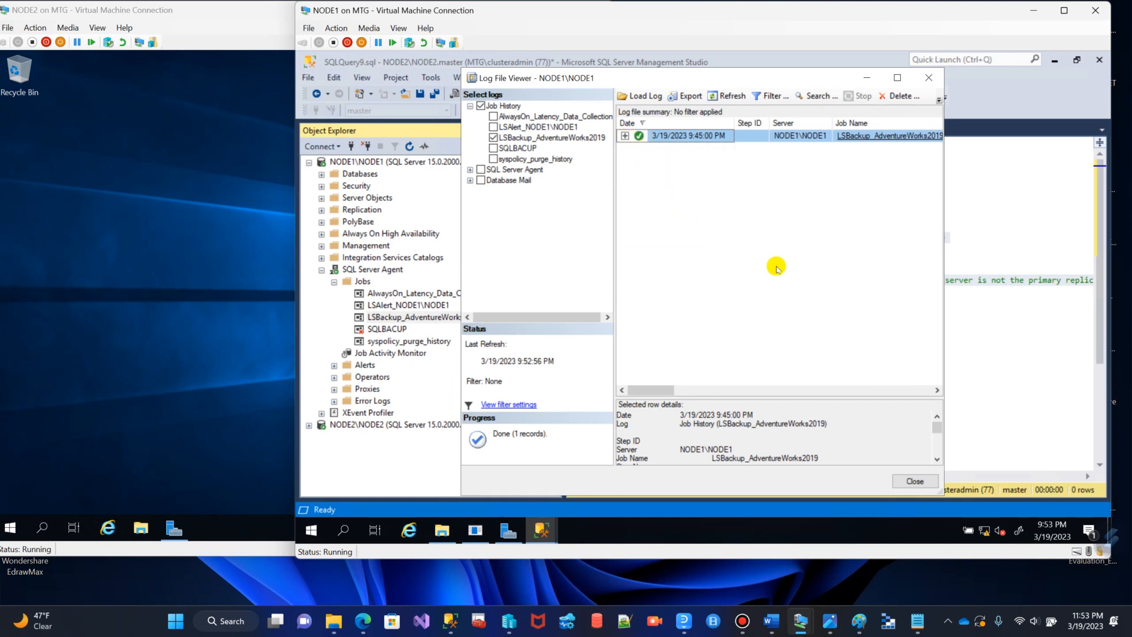
click(714, 98)
click(929, 77)
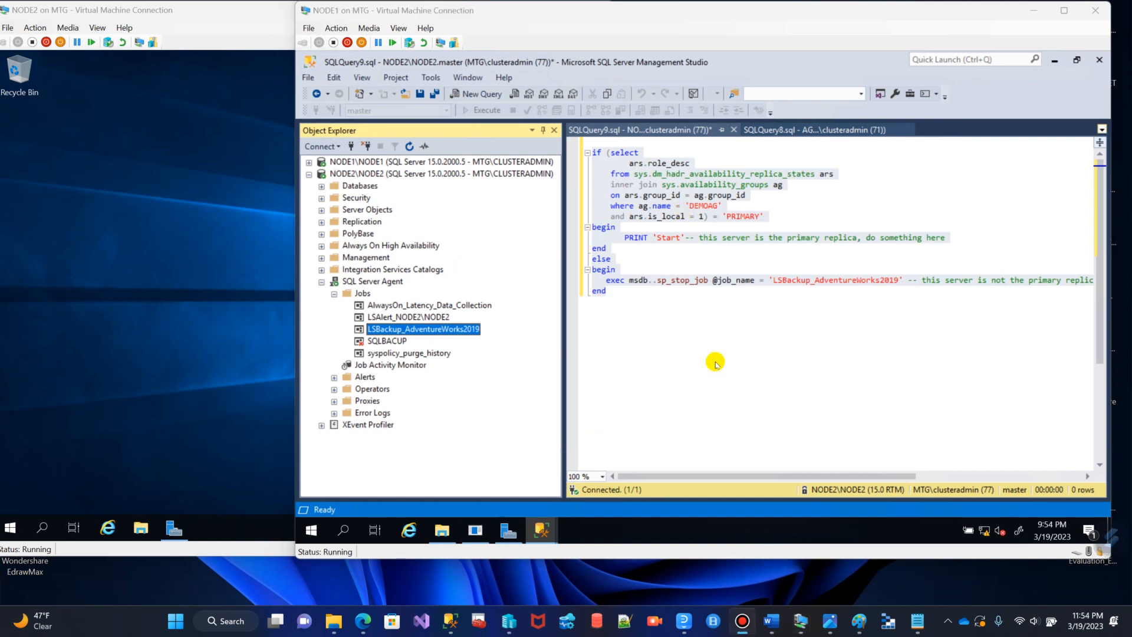
- Collapse NODE2\NODE2 and expand NODE1\NODE1's availability groups to check the replica role of DEMOAG
click(322, 281)
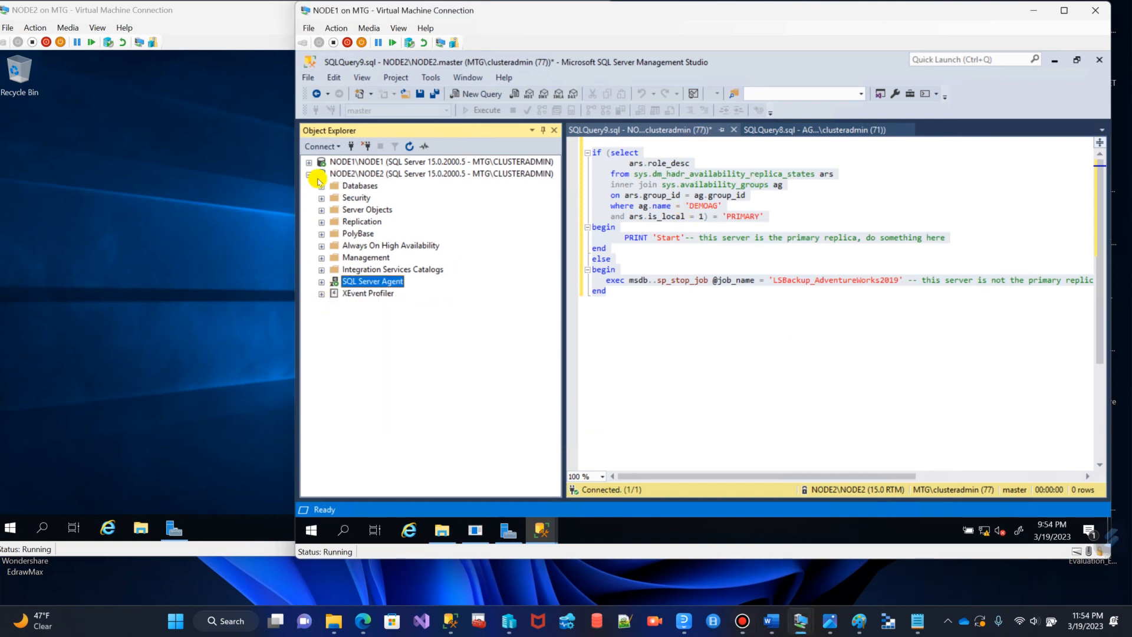
click(309, 174)
click(309, 162)
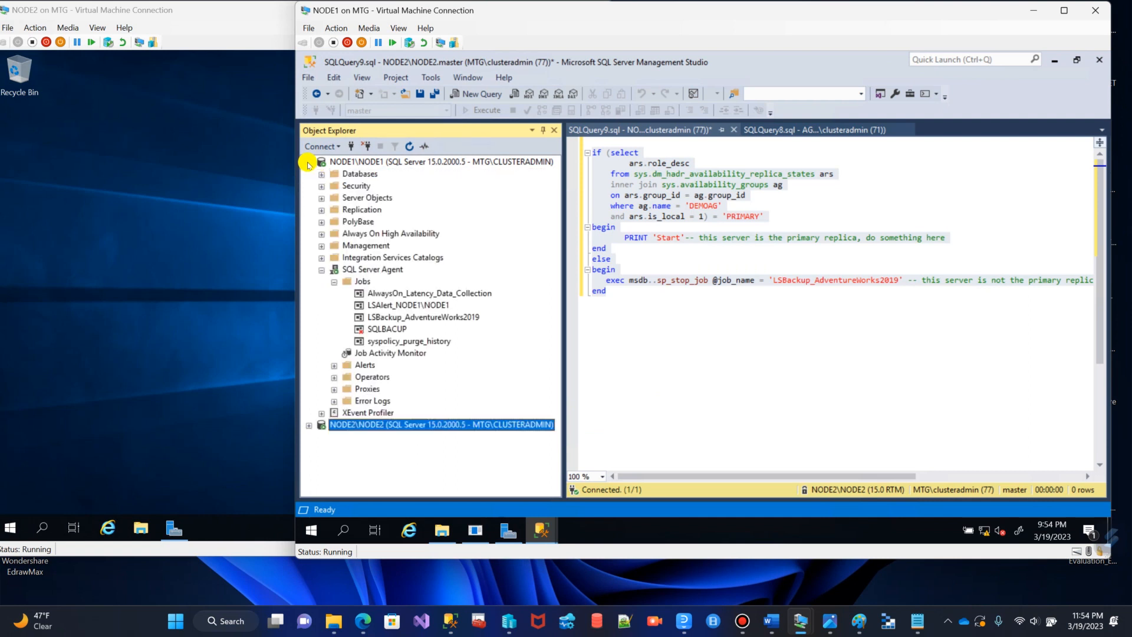
click(321, 270)
click(321, 234)
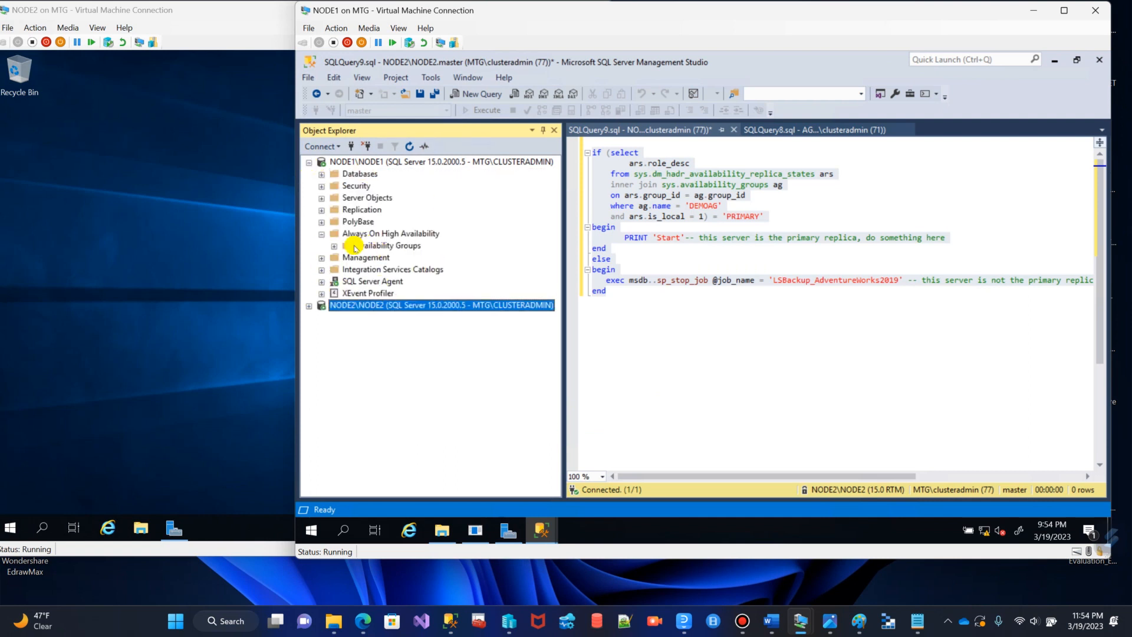
click(333, 245)
click(389, 257)
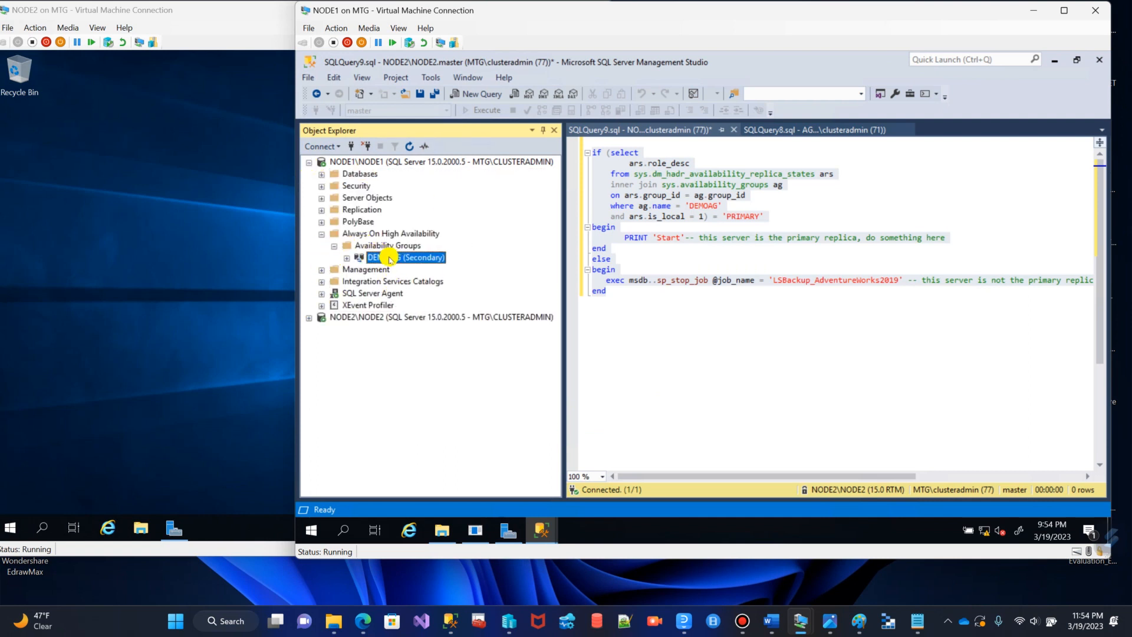
click(370, 163)
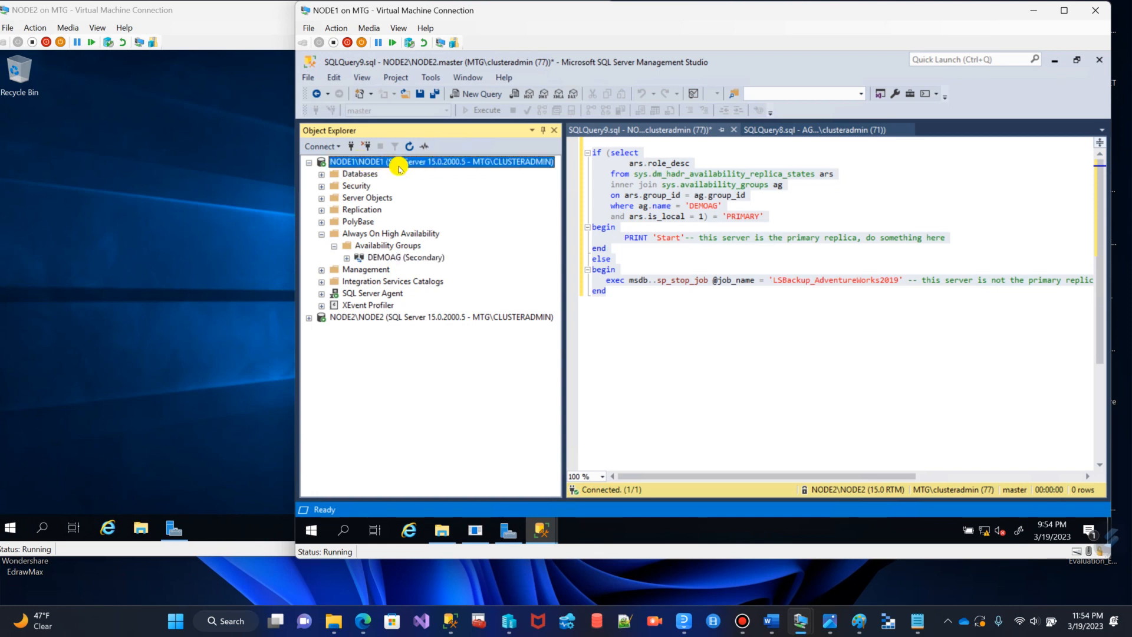
- Expand DEMOAG's availability replicas on NODE1\NODE1, check the replica roles, and collapse Always On High Availability
click(383, 258)
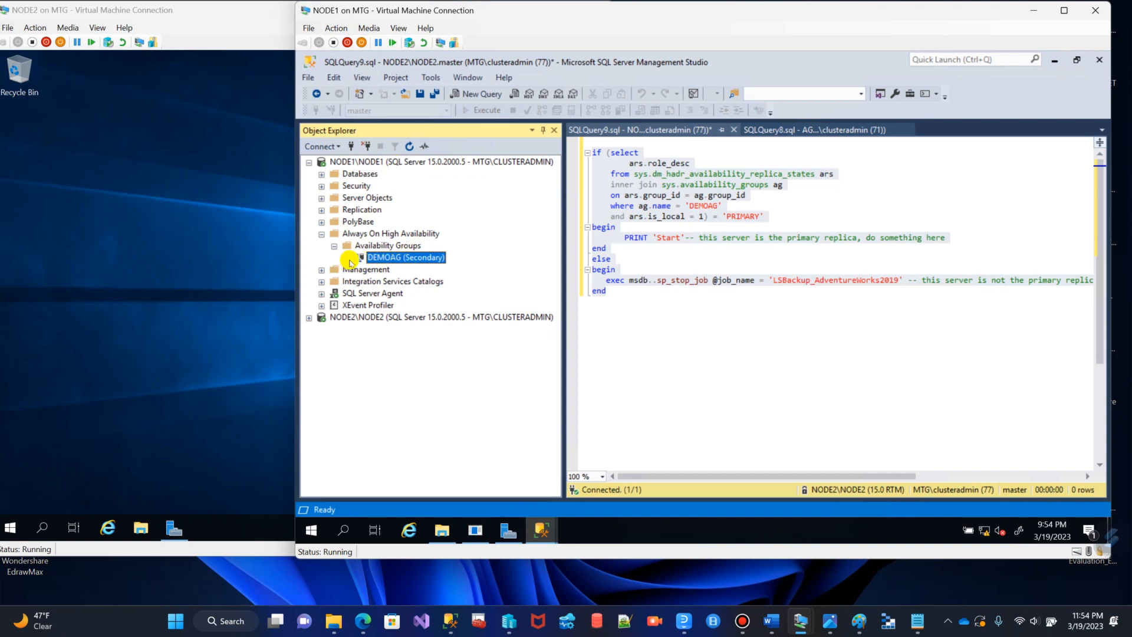
click(348, 259)
click(359, 270)
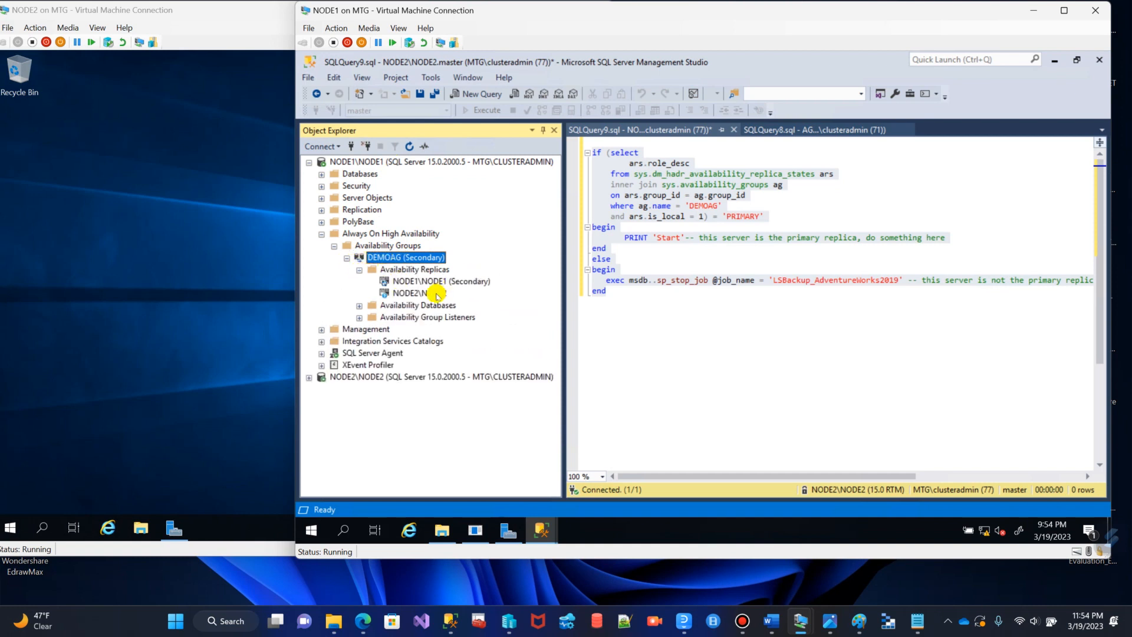
click(436, 294)
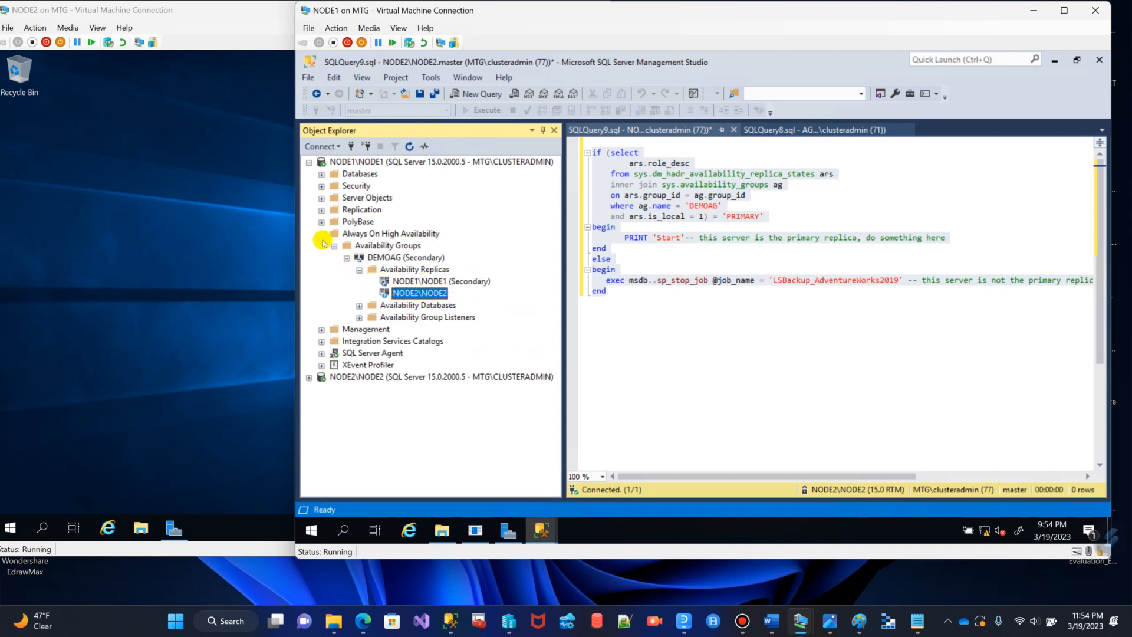
click(321, 234)
- Expand NODE2\NODE2's availability groups to check DEMOAG's replica role, and collapse Always On High Availability
click(309, 294)
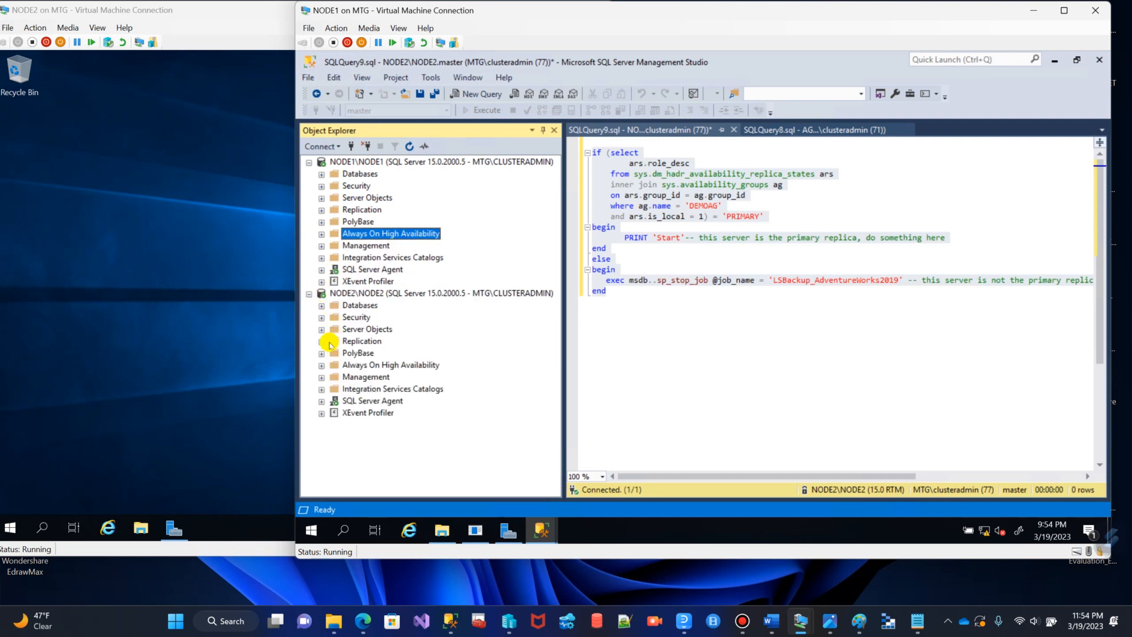
click(322, 365)
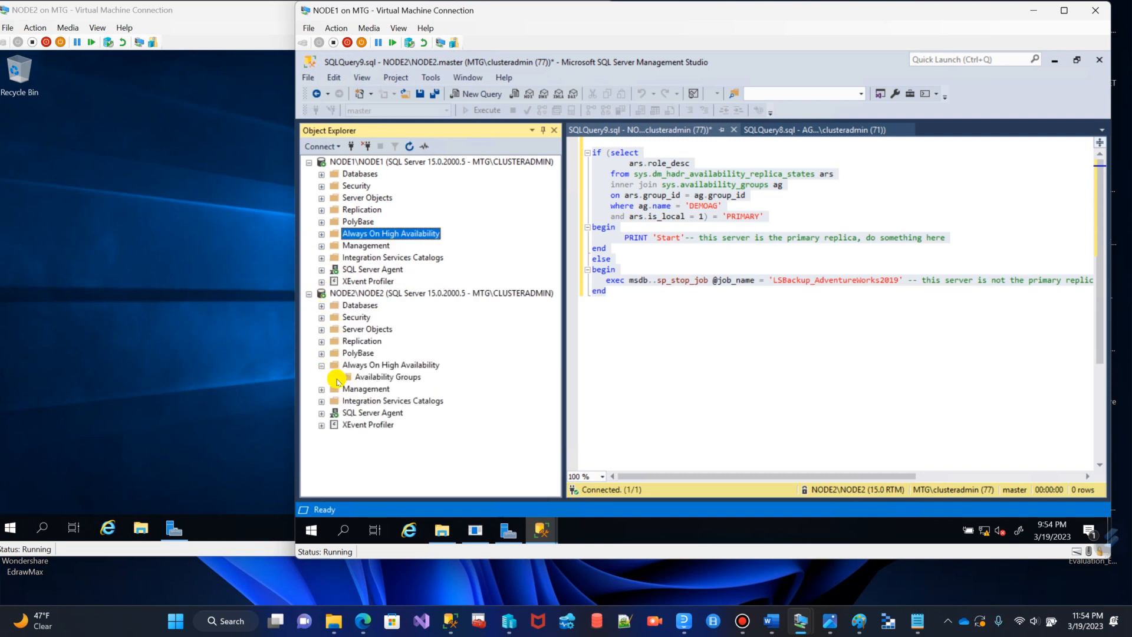
click(335, 378)
click(385, 391)
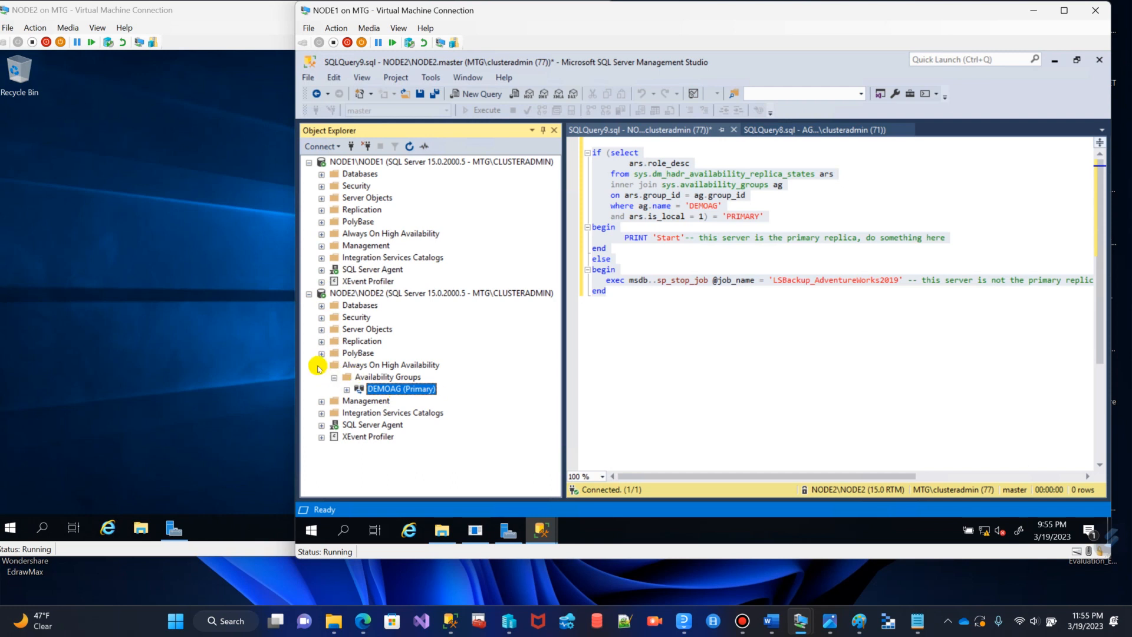
click(322, 365)
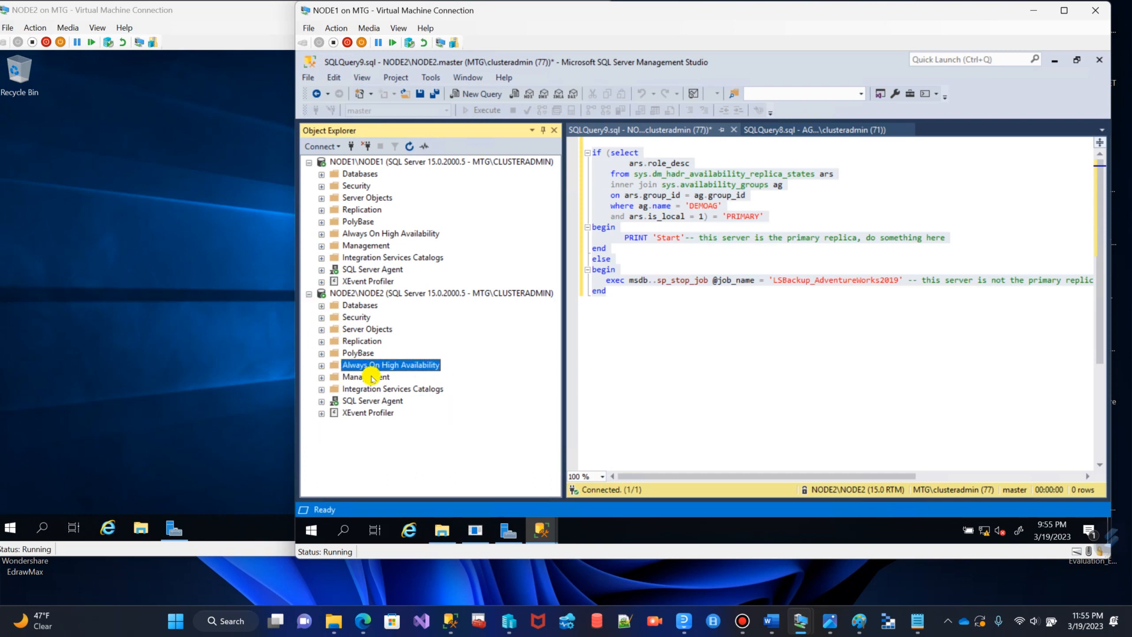
- Highlight the entire DEMOAG role-check script in the query editor to review it
click(867, 213)
click(621, 297)
drag(621, 296, 590, 153)
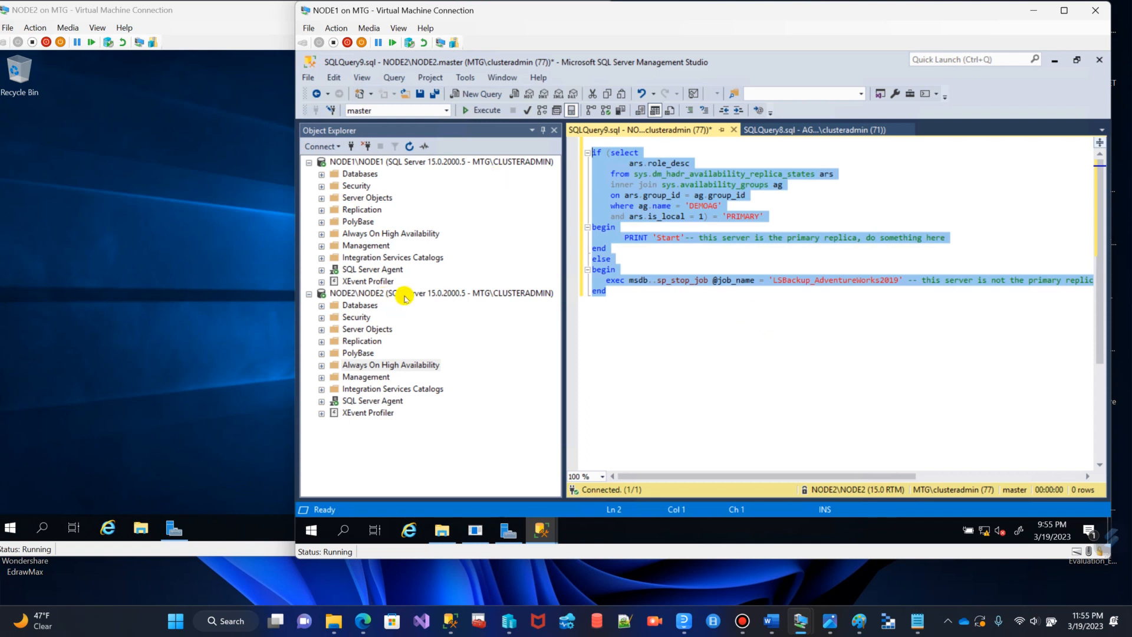
- Expand NODE1\NODE1's SQL Server Agent jobs and open the history of LSBackup_AdventureWorks2019
click(385, 295)
click(357, 162)
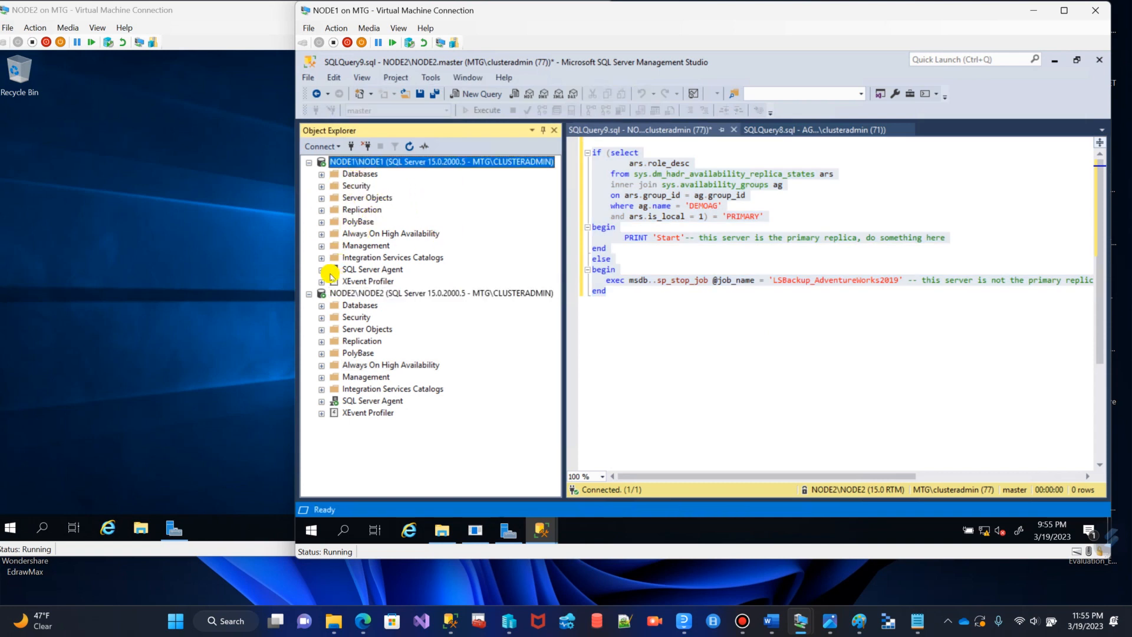
click(321, 270)
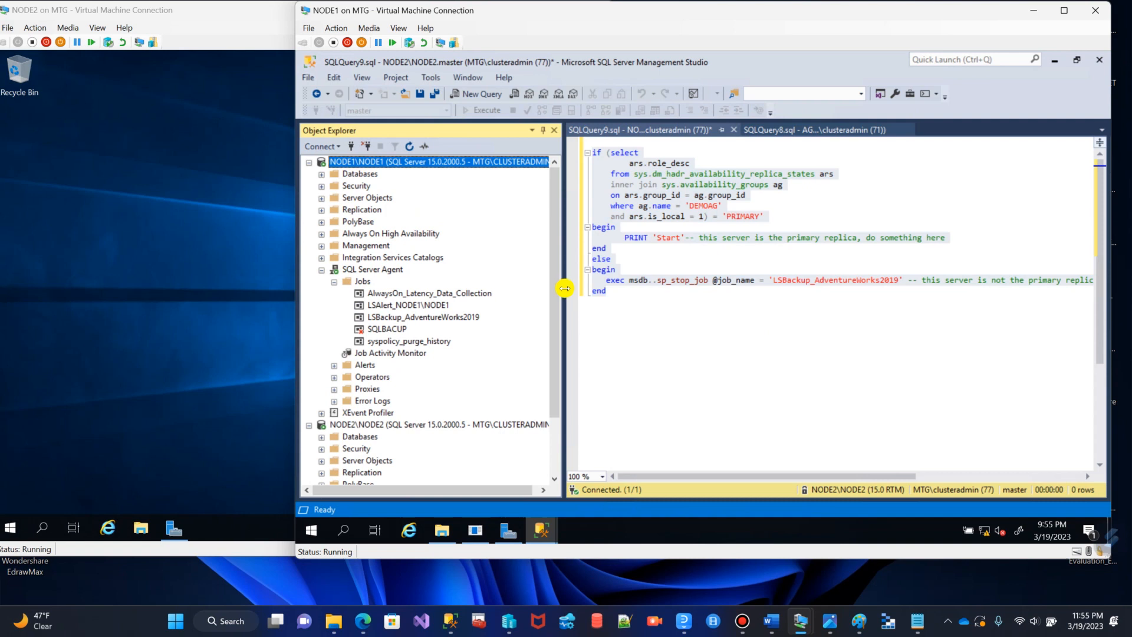
click(416, 318)
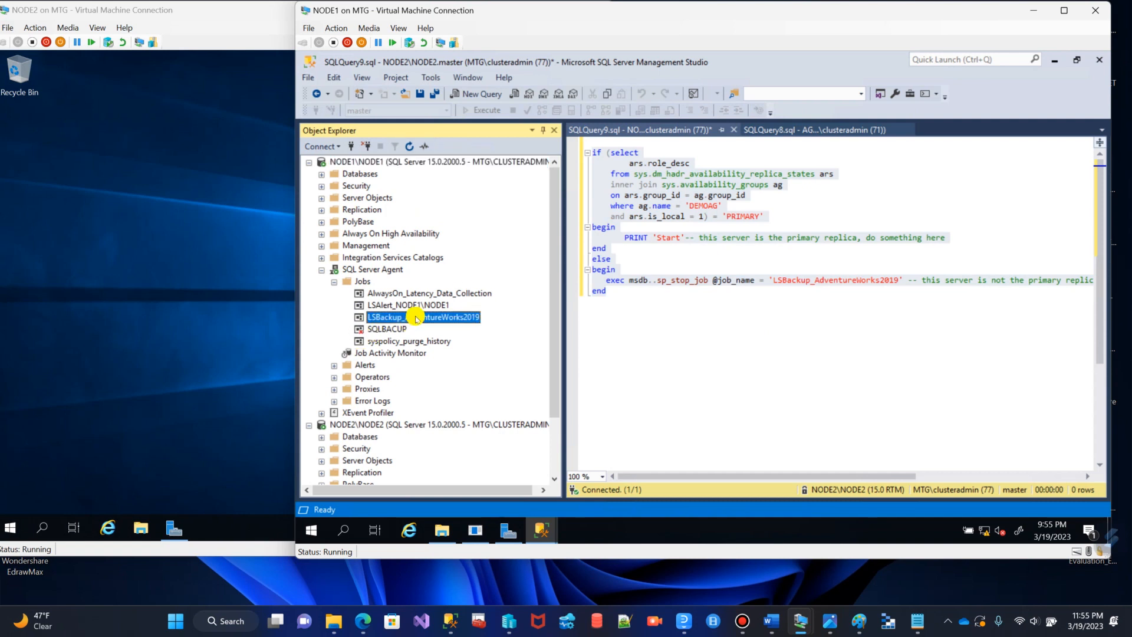
right_click(416, 318)
click(454, 372)
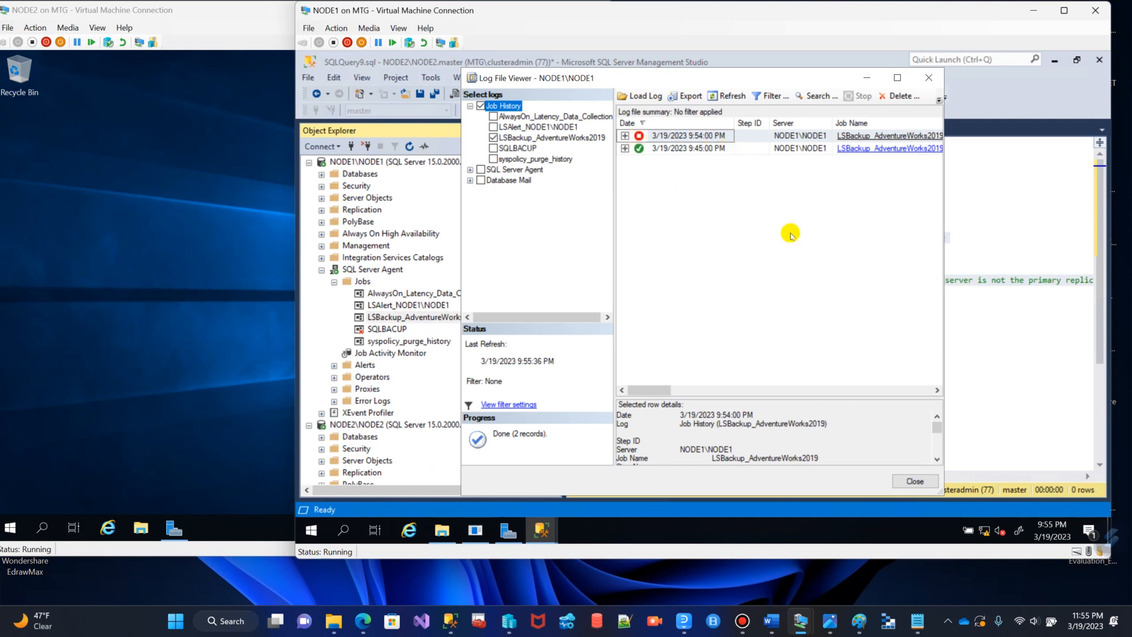
- Expand the 9:54:00 PM run, select its step 1 entry, and enlarge the details pane and log window
double_click(700, 139)
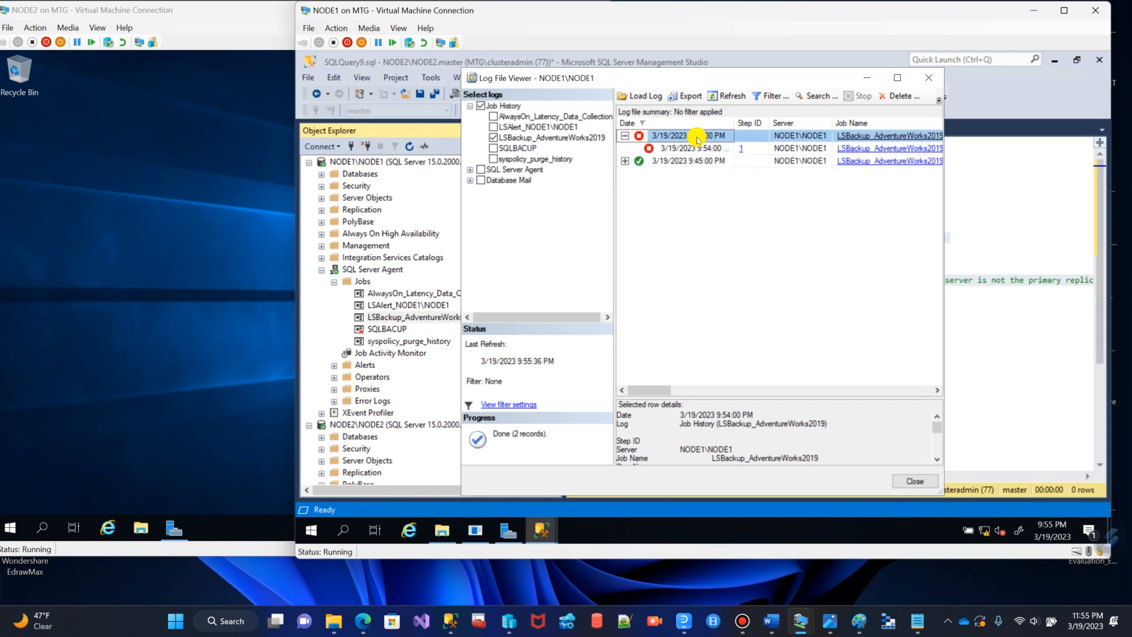
click(626, 136)
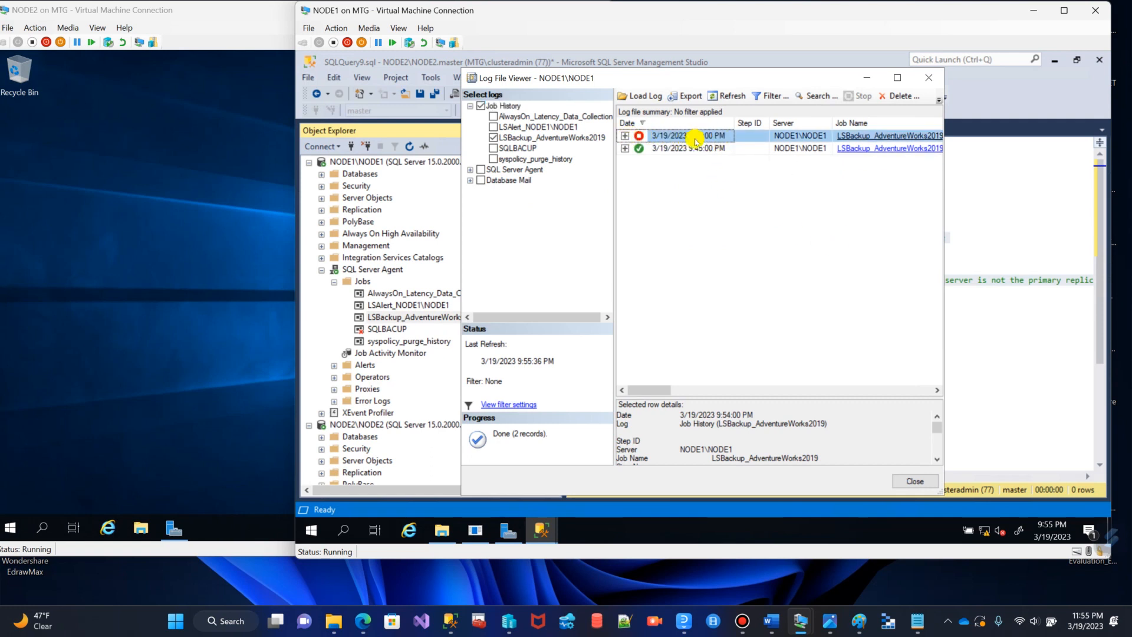
click(626, 137)
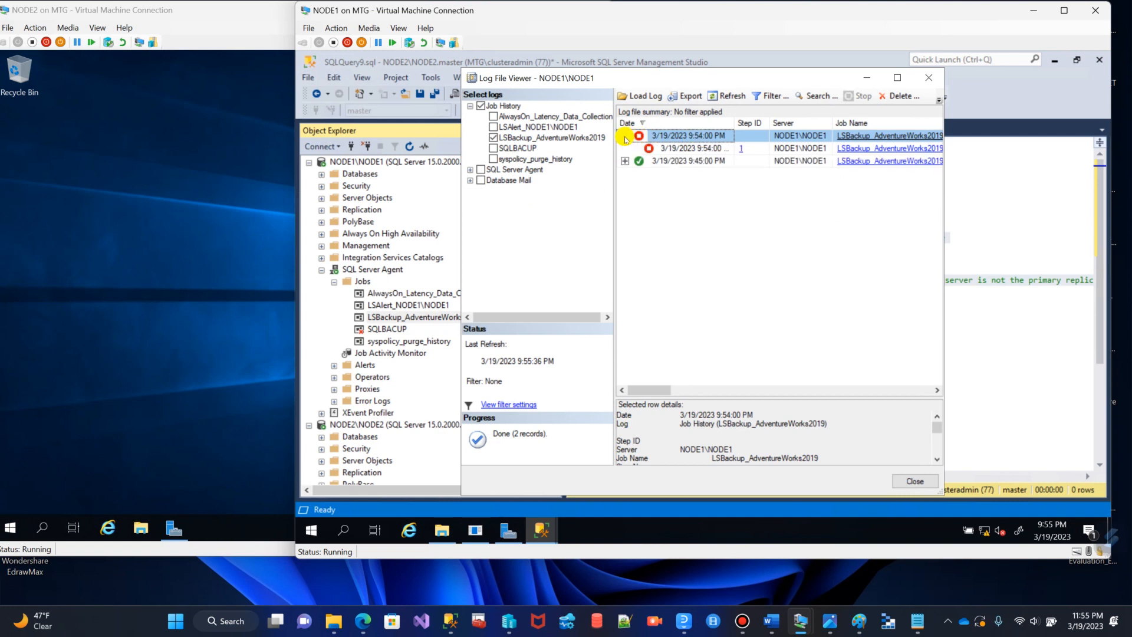
click(711, 149)
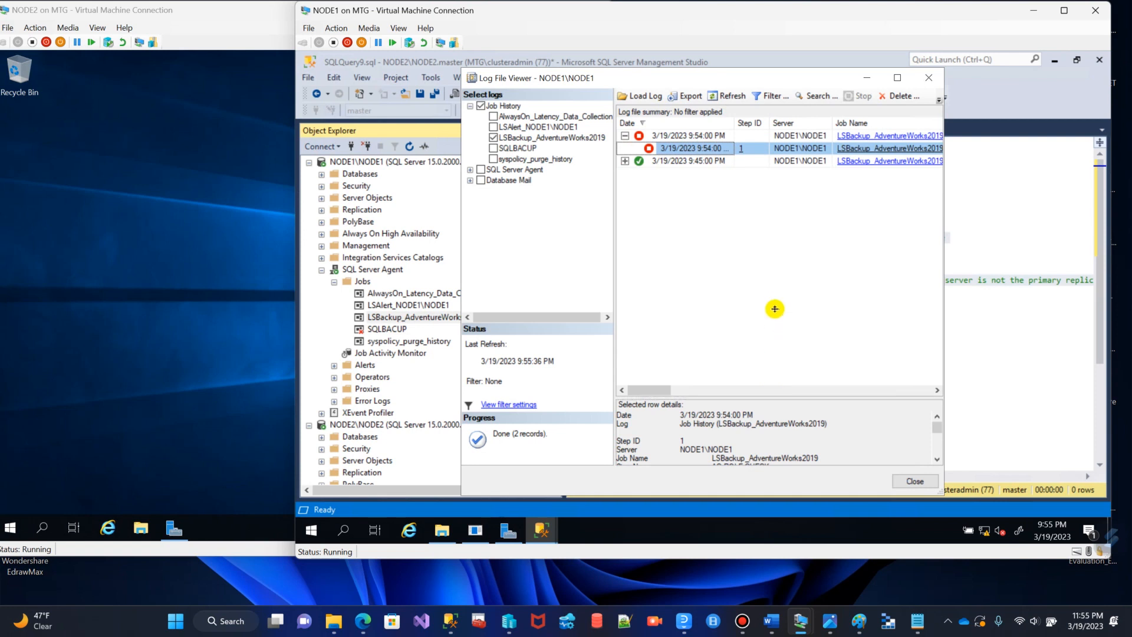
drag(775, 309, 776, 299)
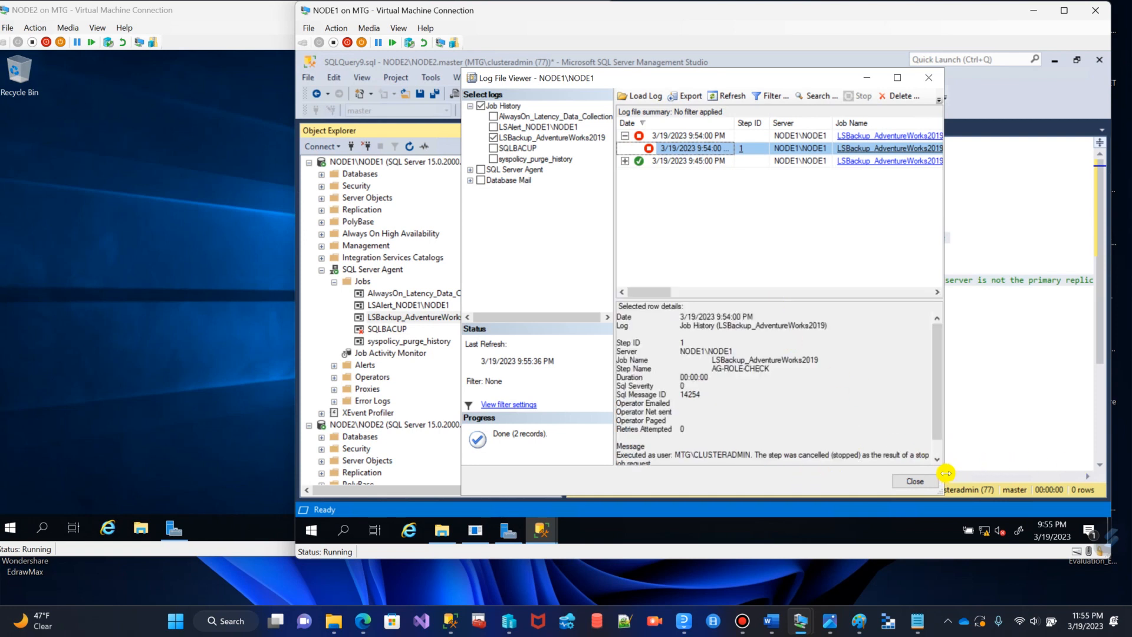
drag(944, 472, 1054, 474)
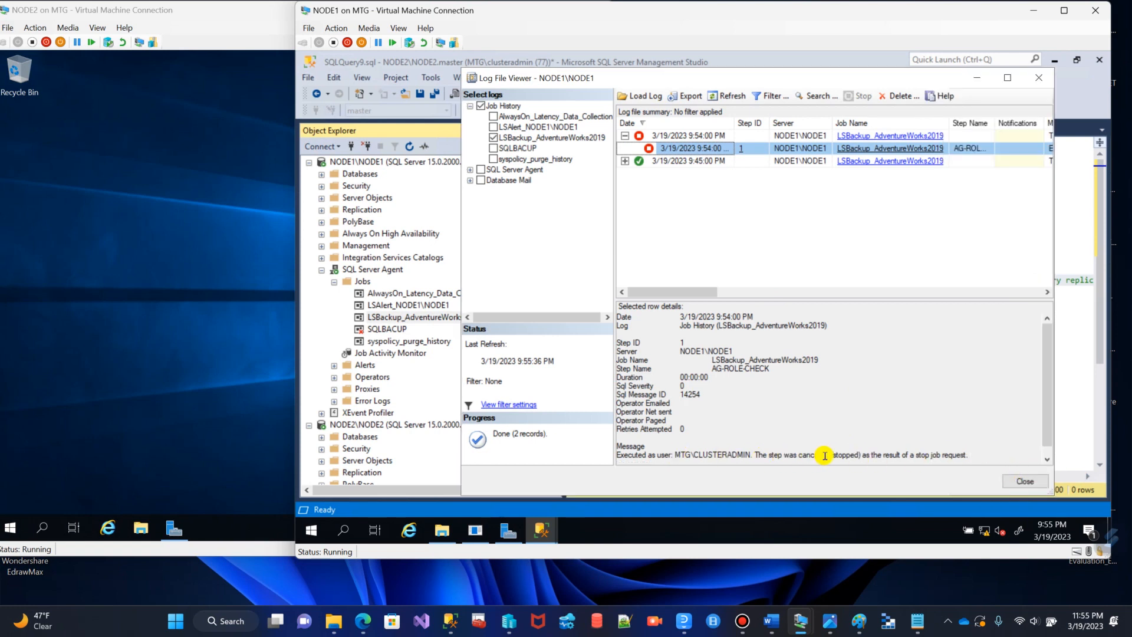
- Read the message of the AG-ROLE-CHECK step entry and close the job history
drag(863, 455, 844, 455)
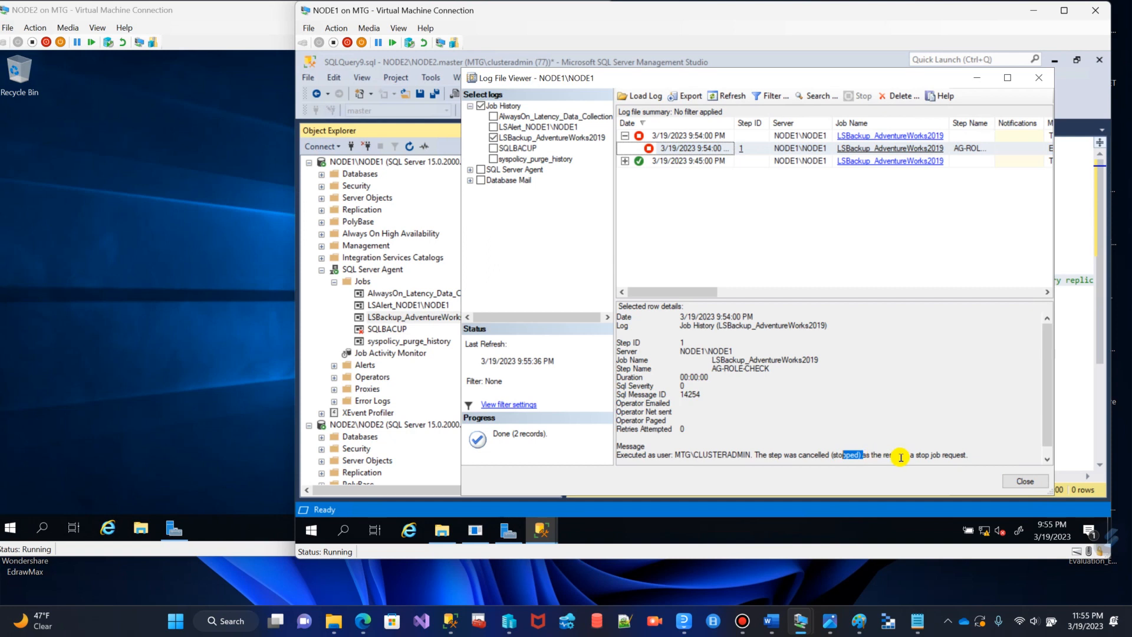
drag(921, 456, 973, 457)
scroll(996, 379, down, 1)
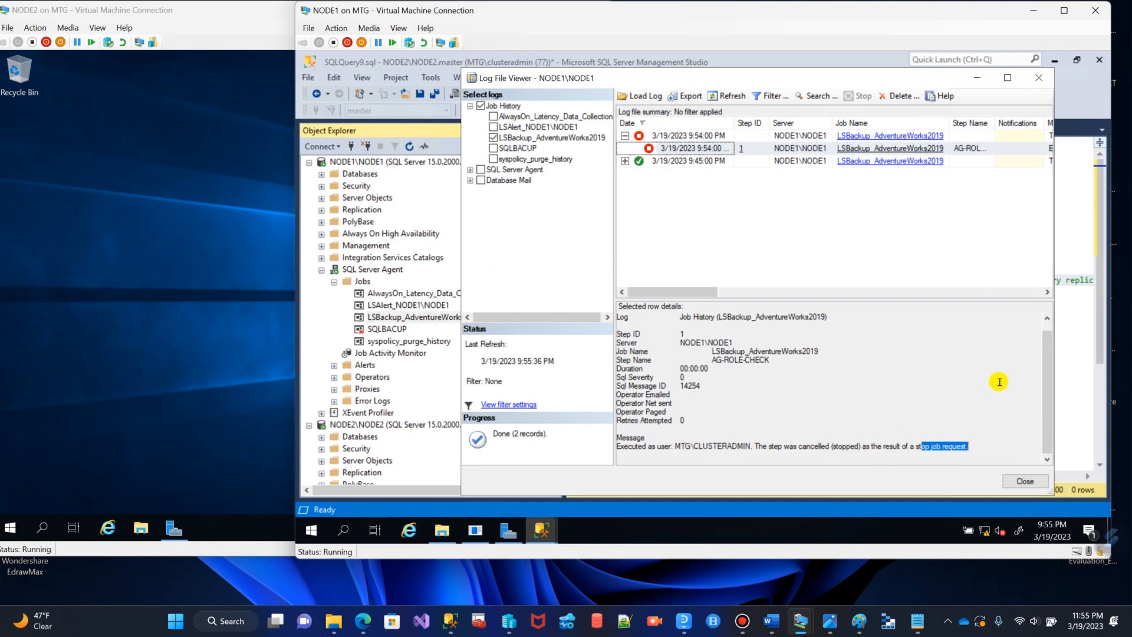
click(1041, 81)
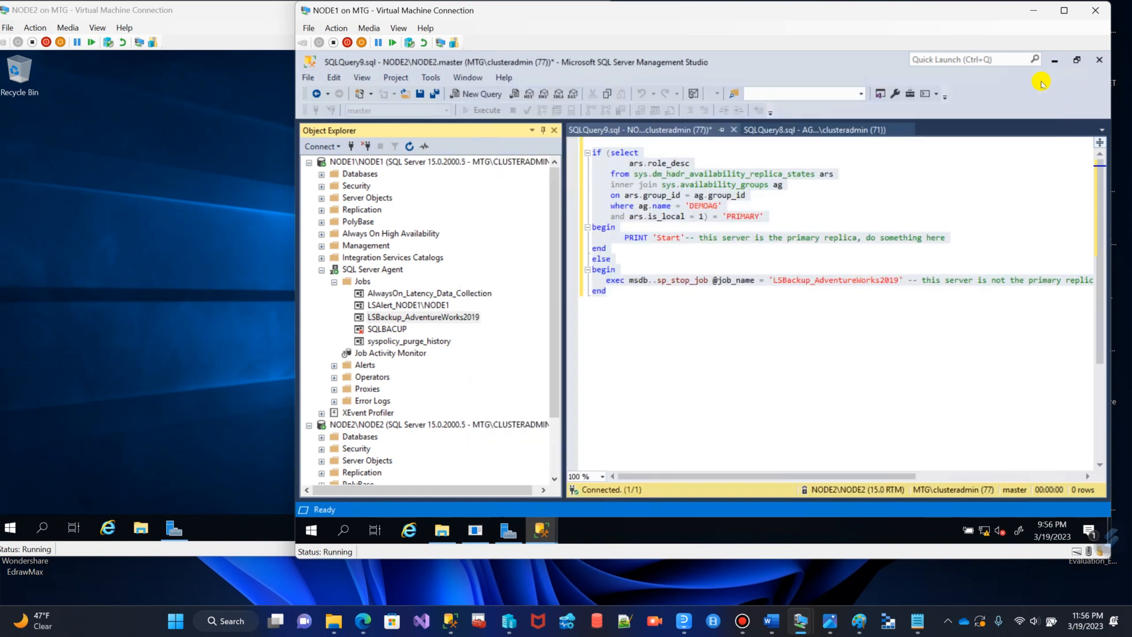
- Collapse NODE1\NODE1's SQL Server Agent, review the Backup Preferences in DEMOAG's properties, and close them
click(320, 271)
click(321, 270)
click(321, 270)
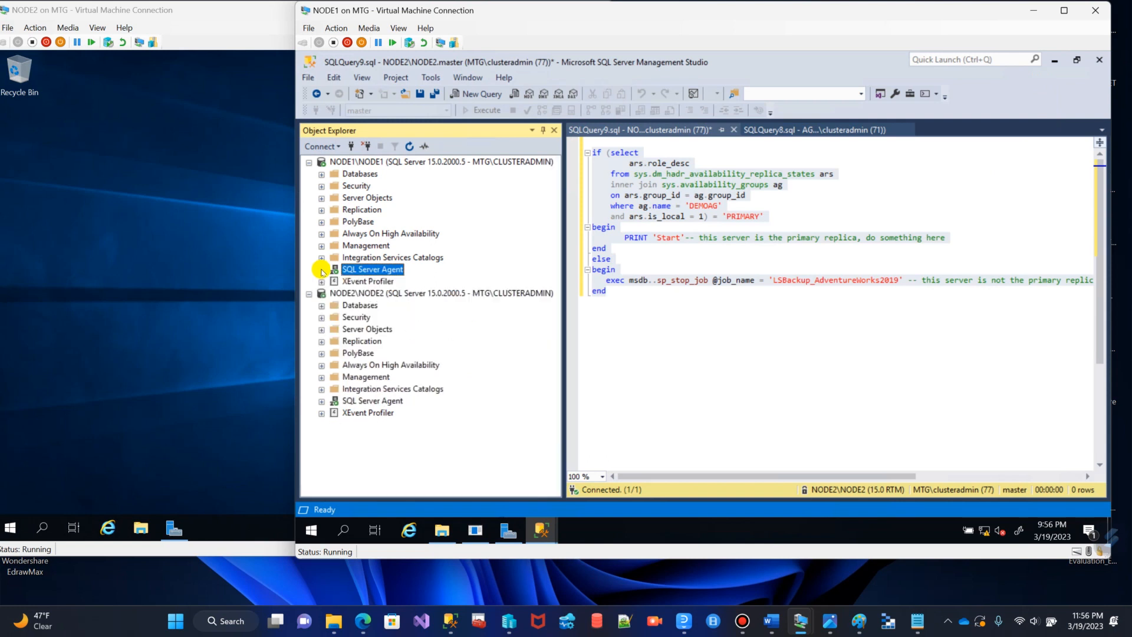
click(320, 235)
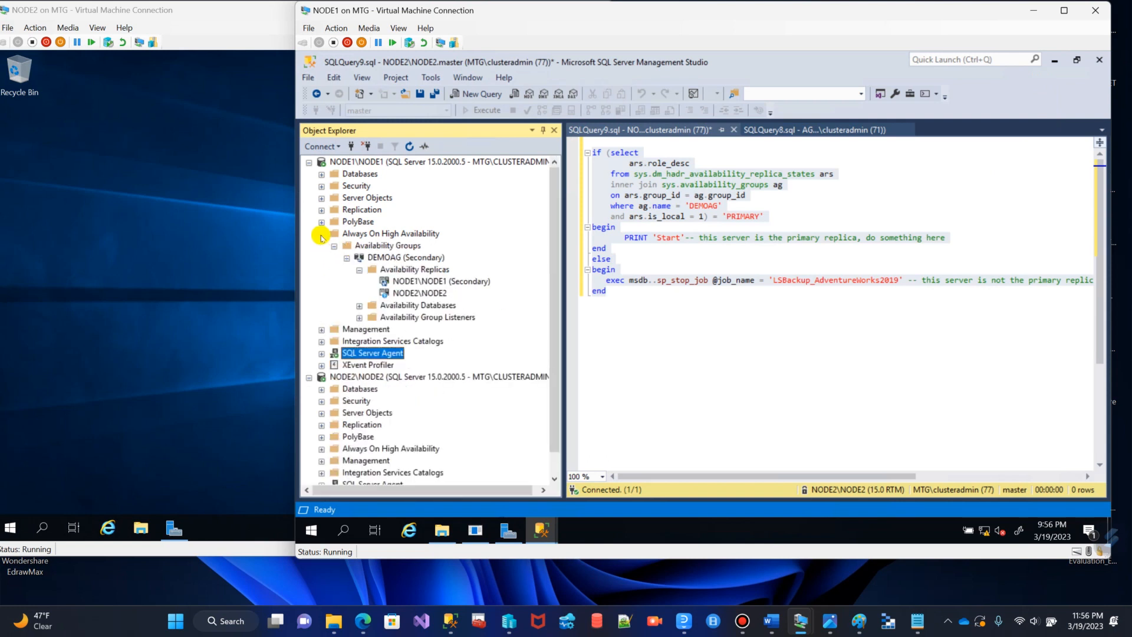
click(388, 257)
right_click(388, 257)
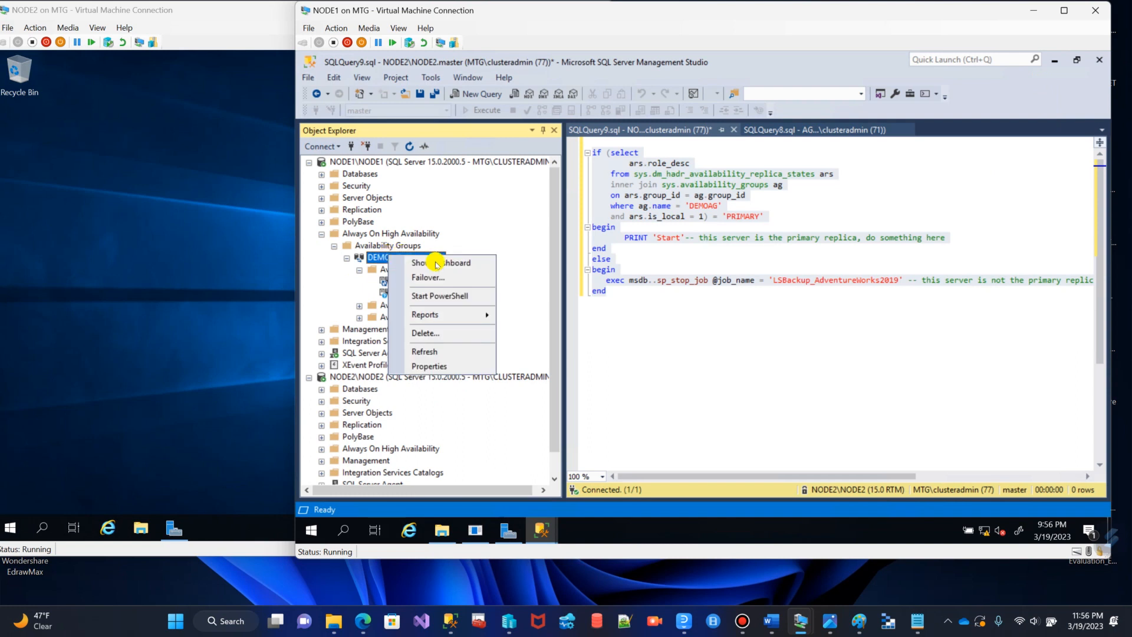
click(444, 369)
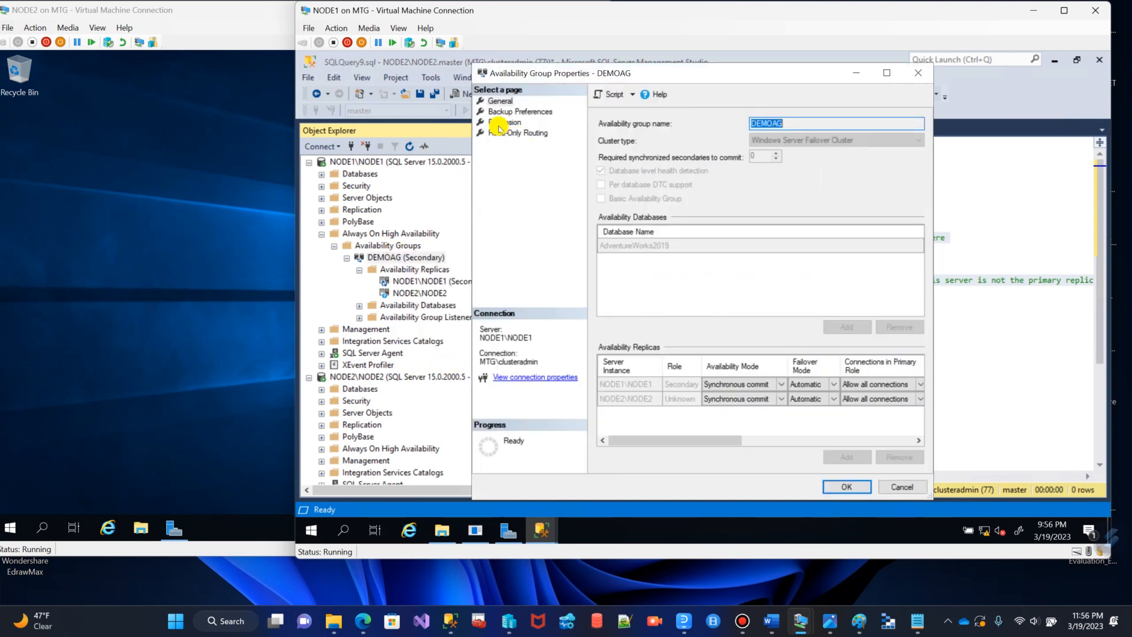
click(502, 113)
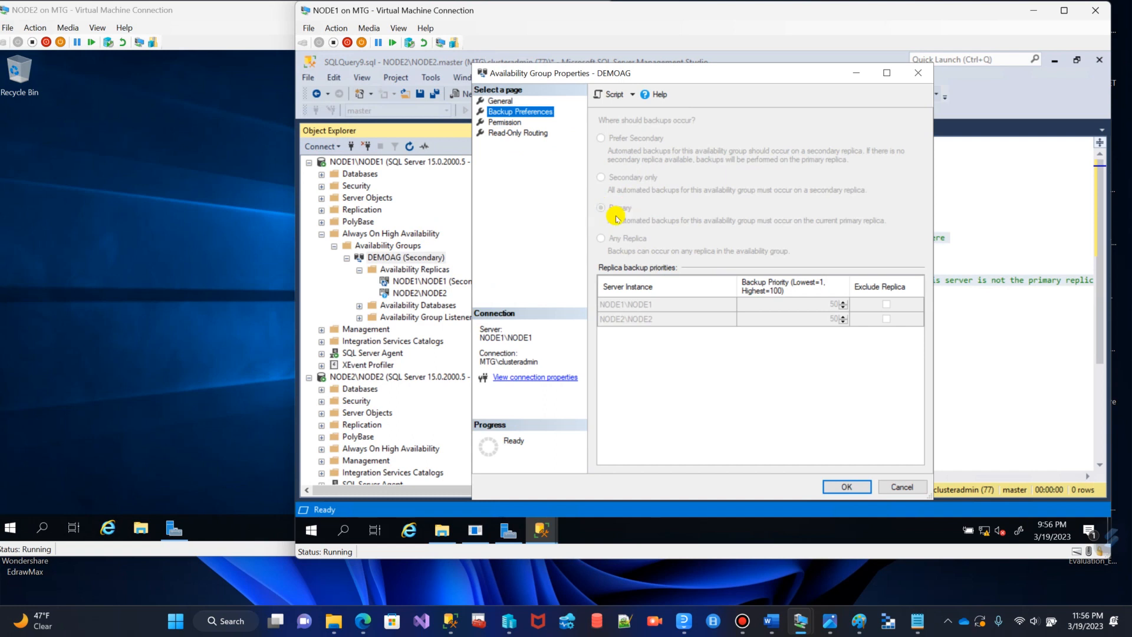
click(918, 75)
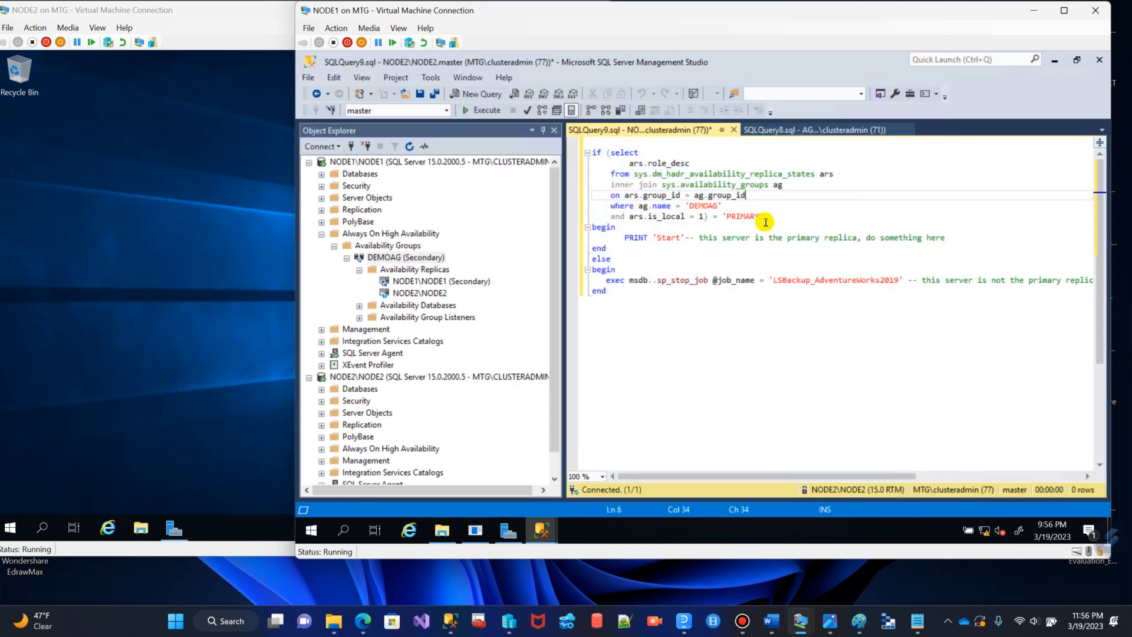
- Collapse NODE1\NODE1 and briefly expand Always On High Availability under NODE2\NODE2
click(324, 235)
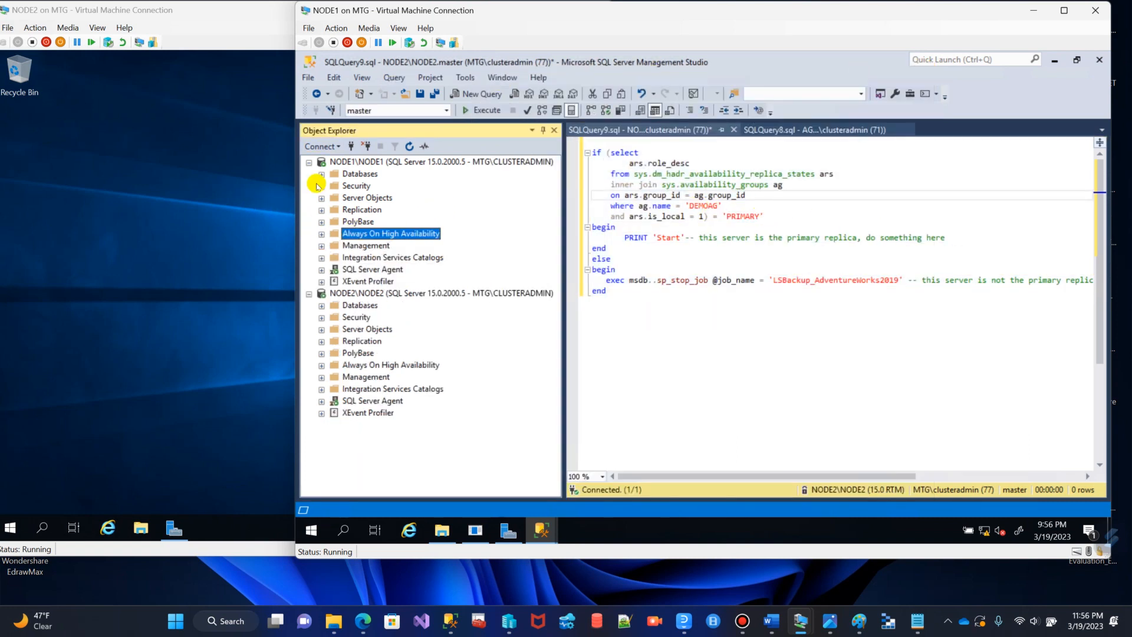
click(309, 162)
click(350, 174)
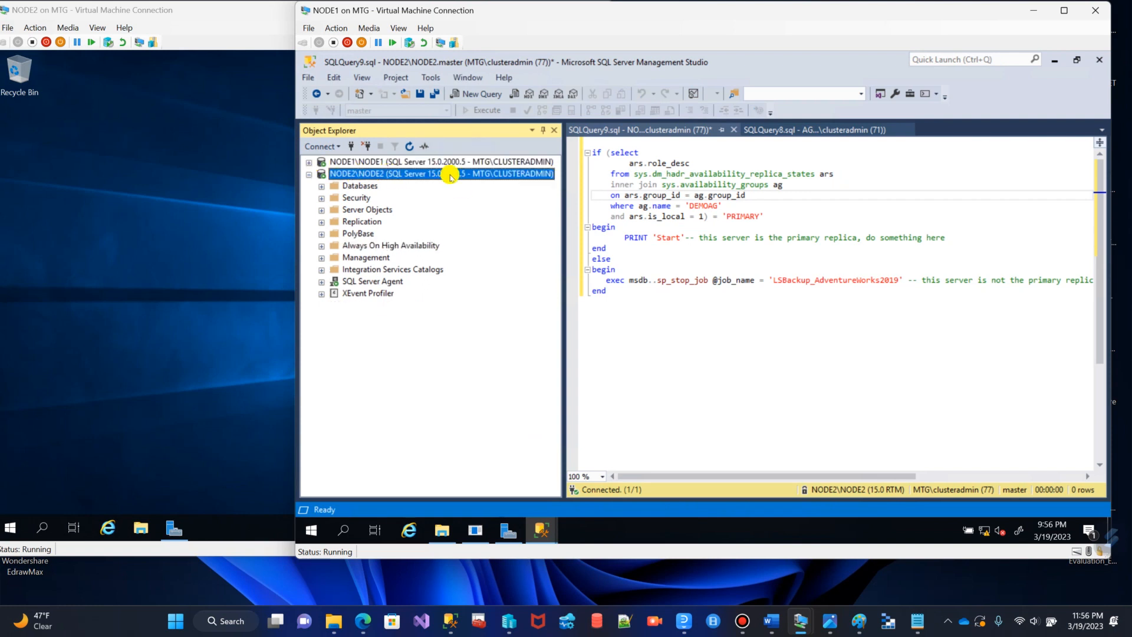
click(399, 247)
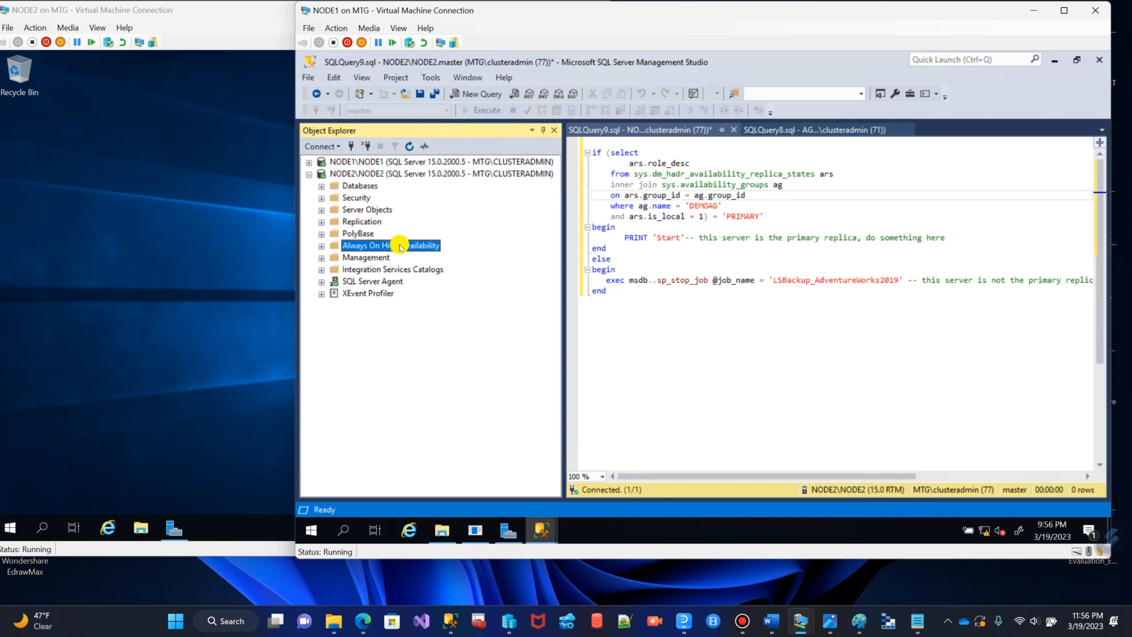
click(322, 246)
click(322, 247)
- Open the history of NODE2\NODE2's LSBackup_AdventureWorks2019 job and inspect the entries of the 9:45:00 PM run
click(321, 282)
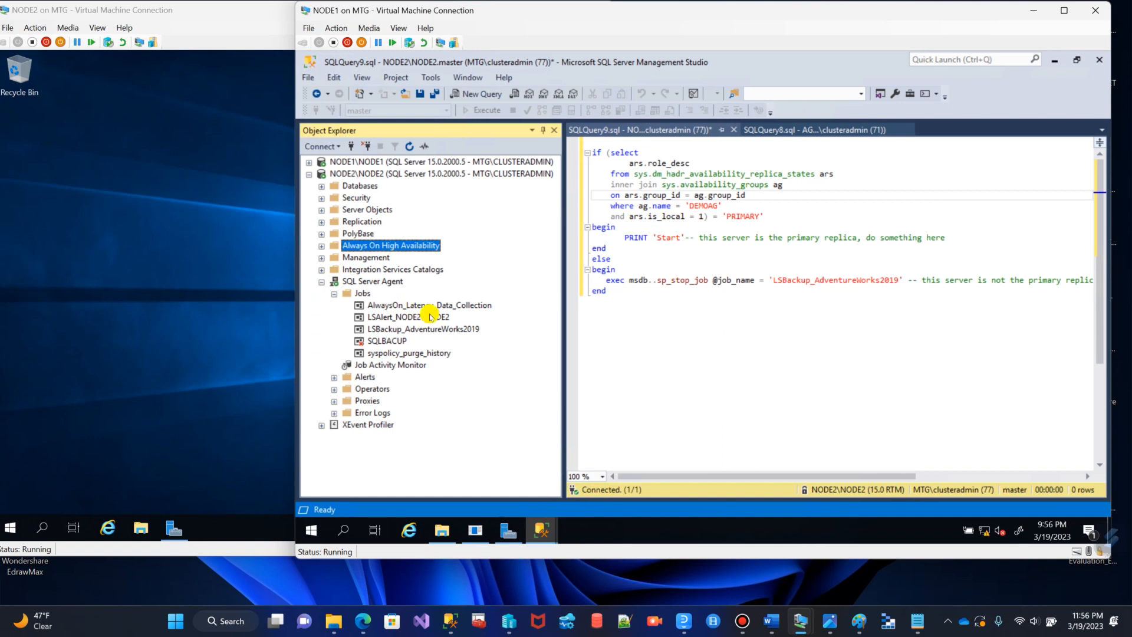
click(423, 332)
right_click(422, 332)
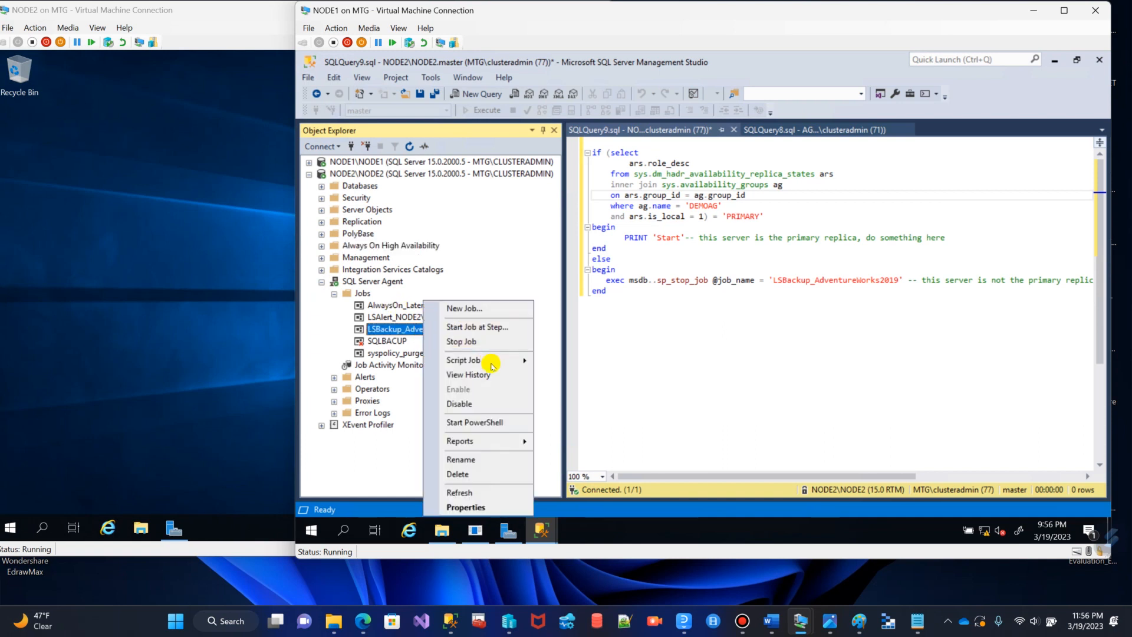
click(489, 377)
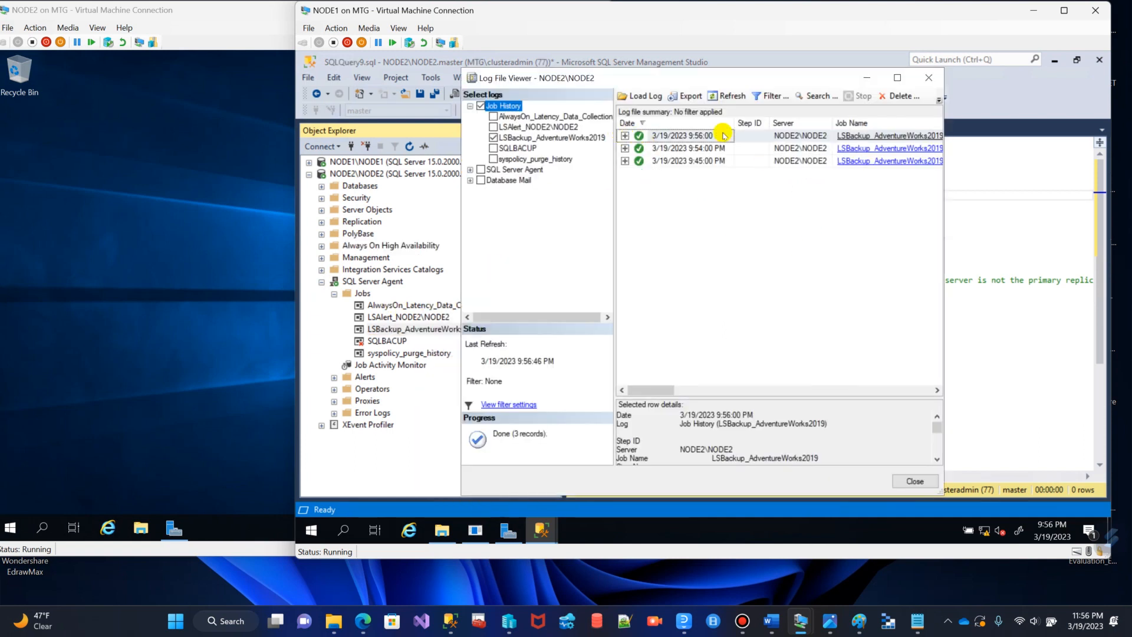
double_click(702, 161)
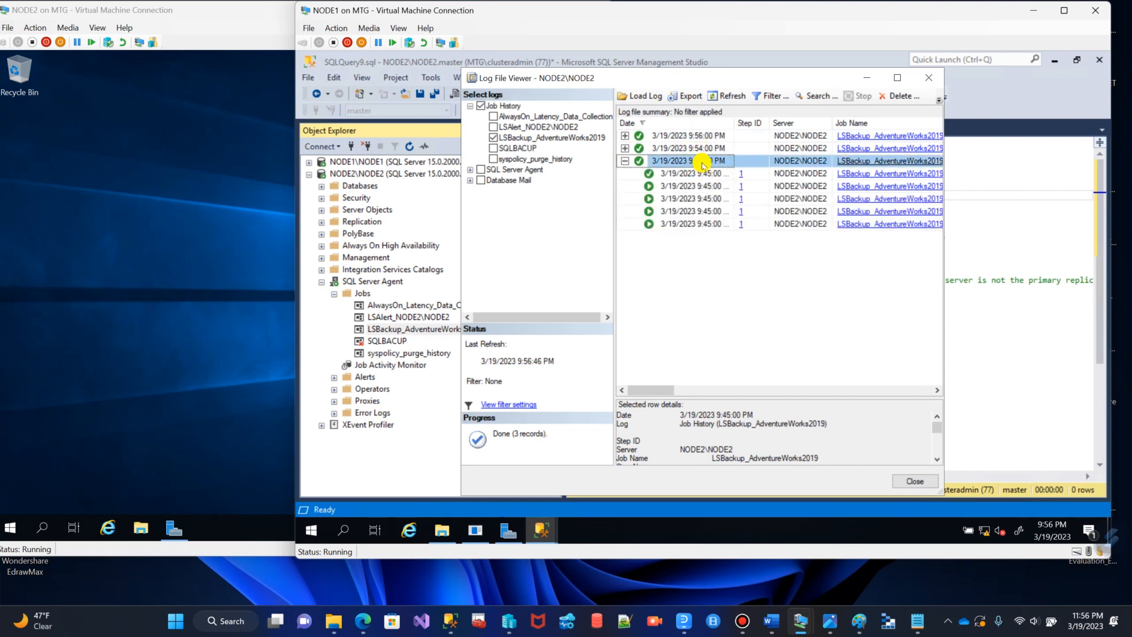
click(626, 163)
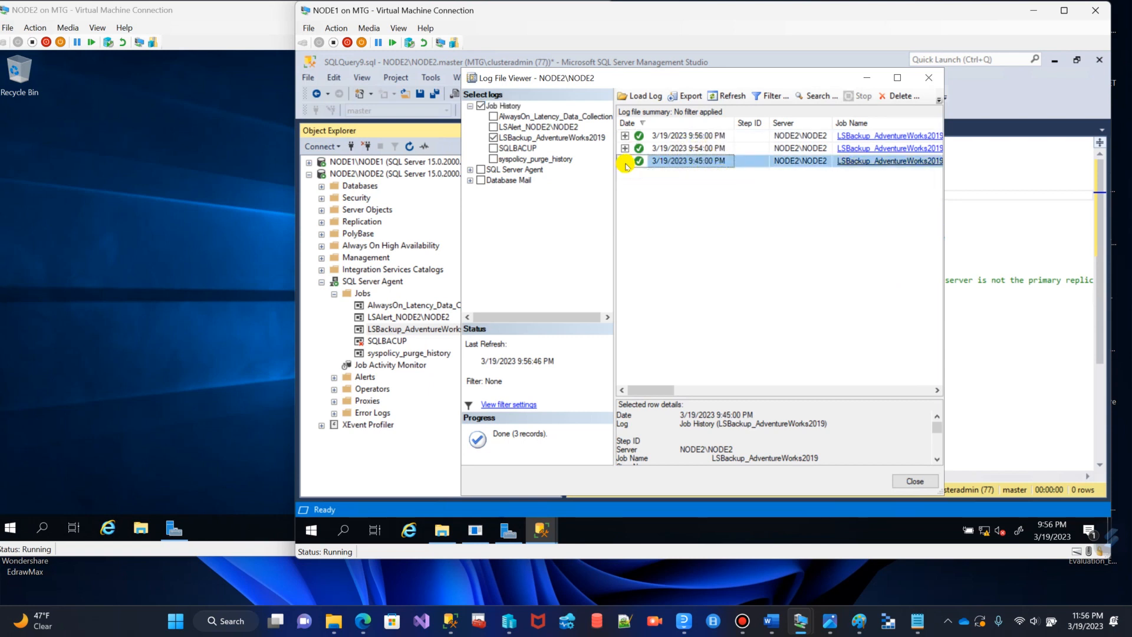
- Expand the 9:54:00 PM run of LSBackup_AdventureWorks2019 and examine the details of its AG-ROLE-CHECK step entry
double_click(700, 150)
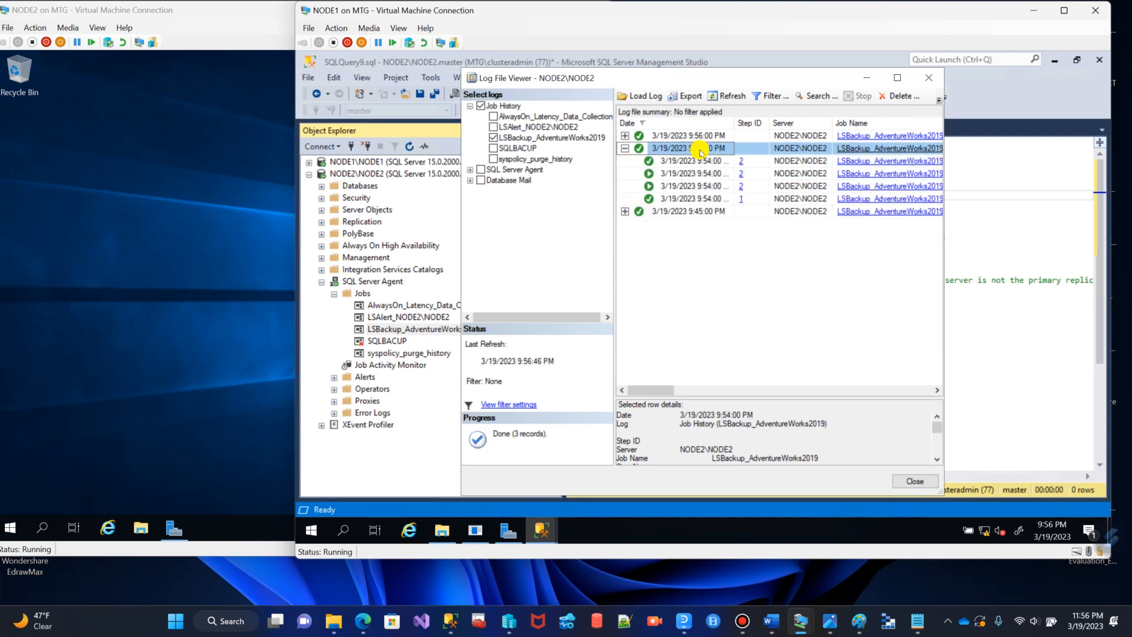
click(626, 150)
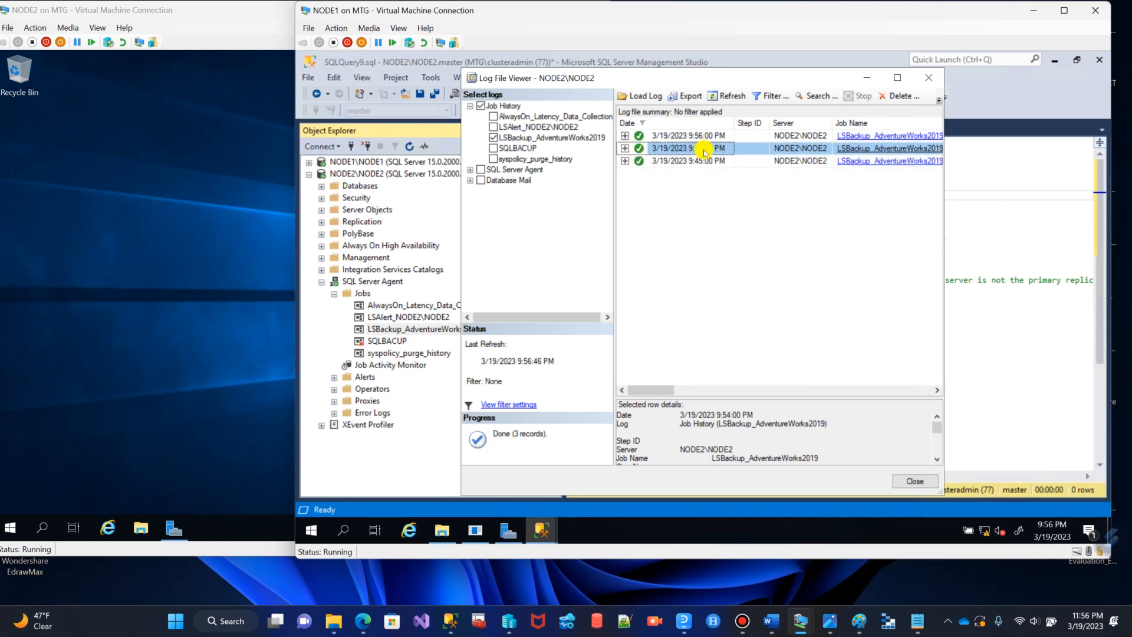
click(626, 149)
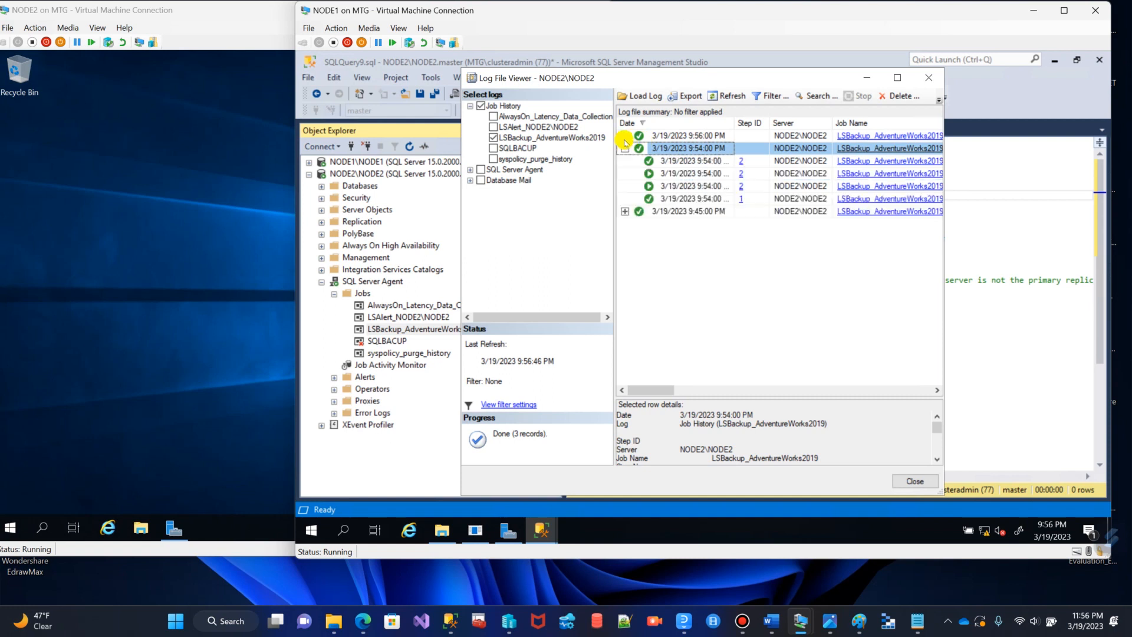
click(697, 197)
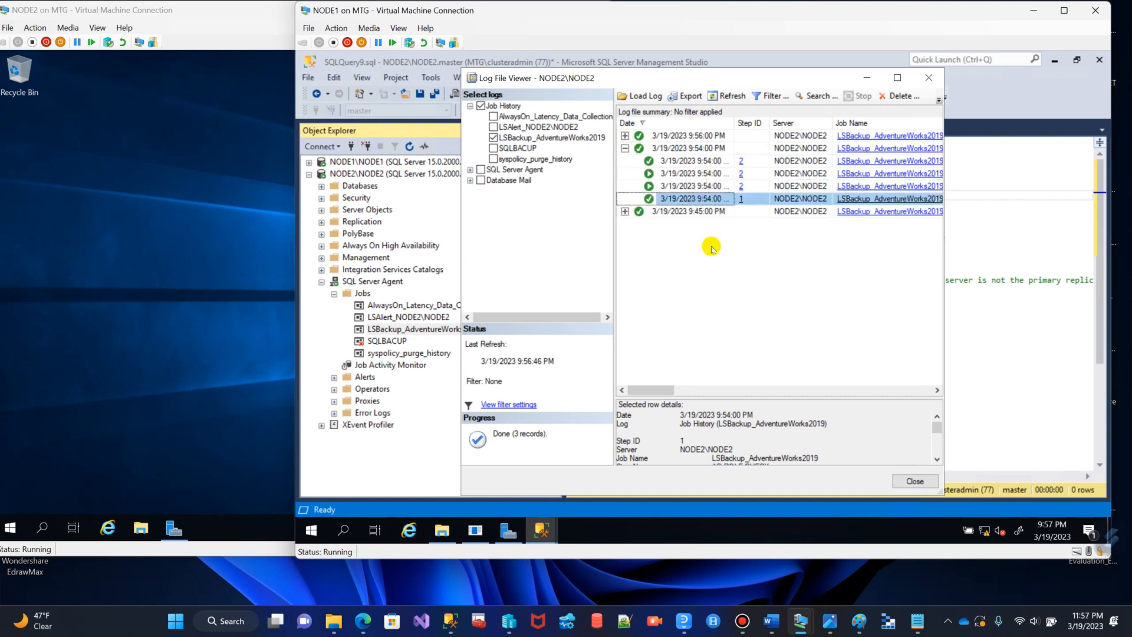
drag(784, 398, 787, 319)
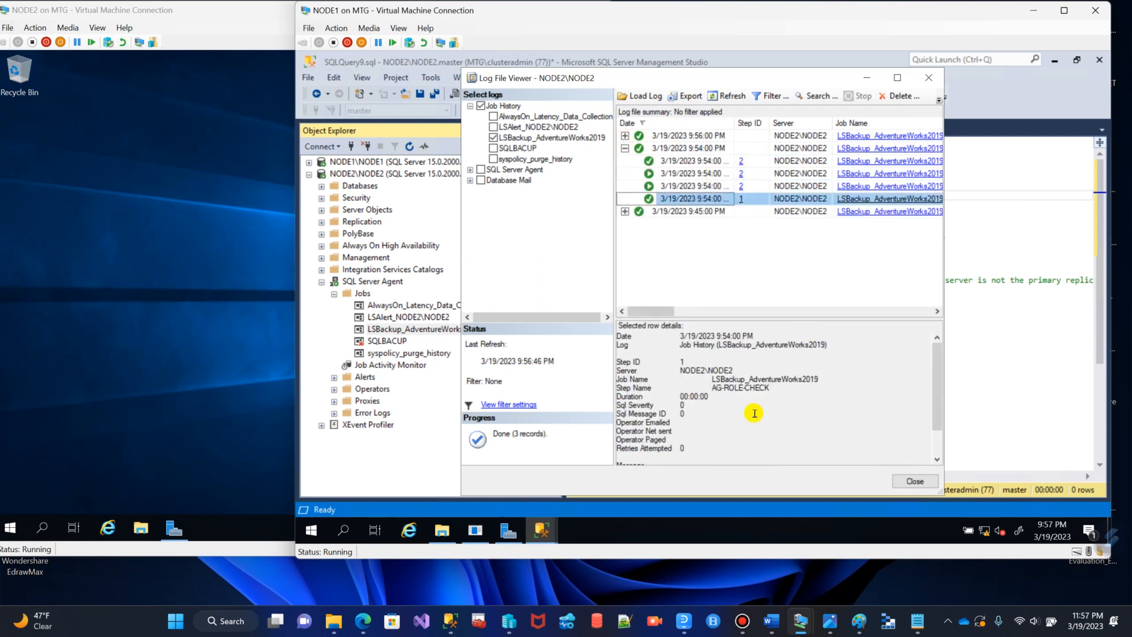
click(740, 391)
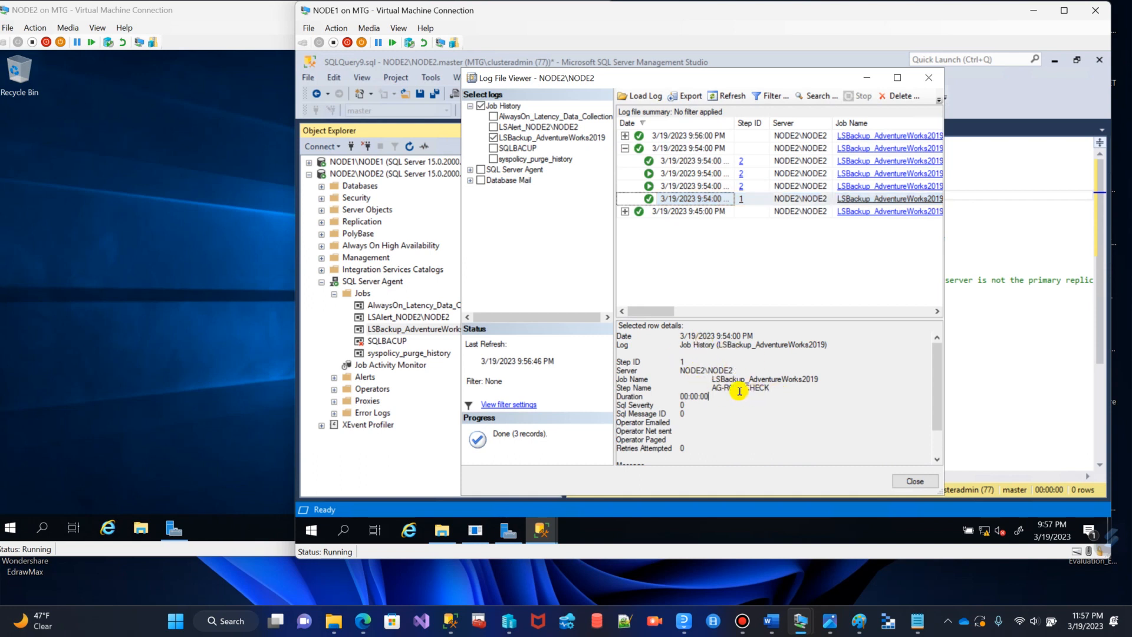
drag(740, 391, 704, 393)
click(755, 414)
drag(777, 391, 693, 388)
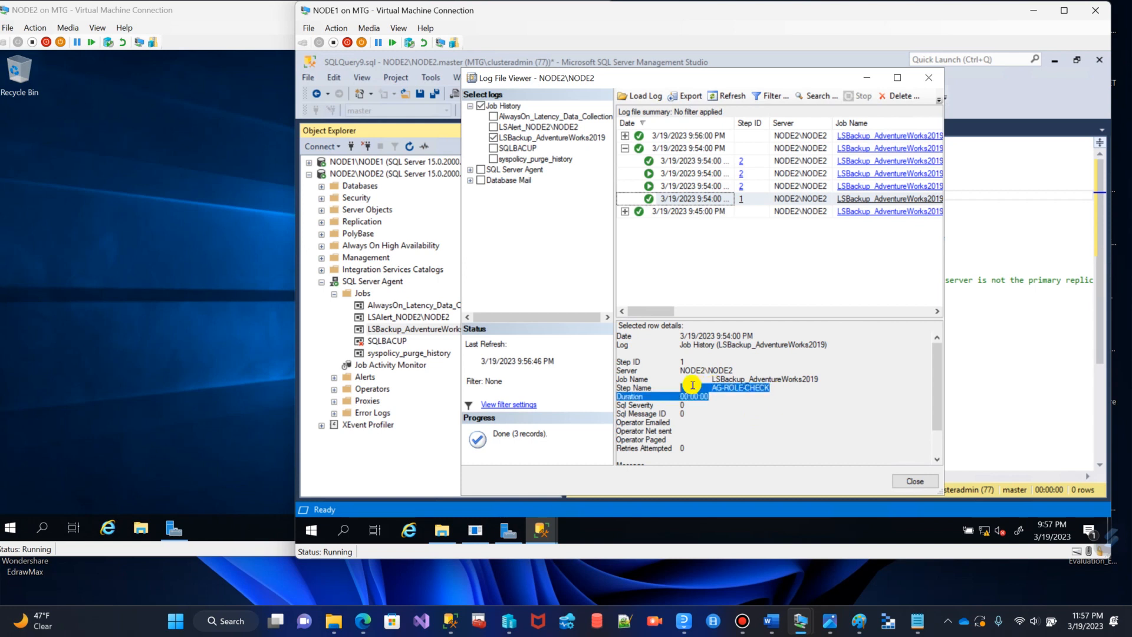
click(746, 406)
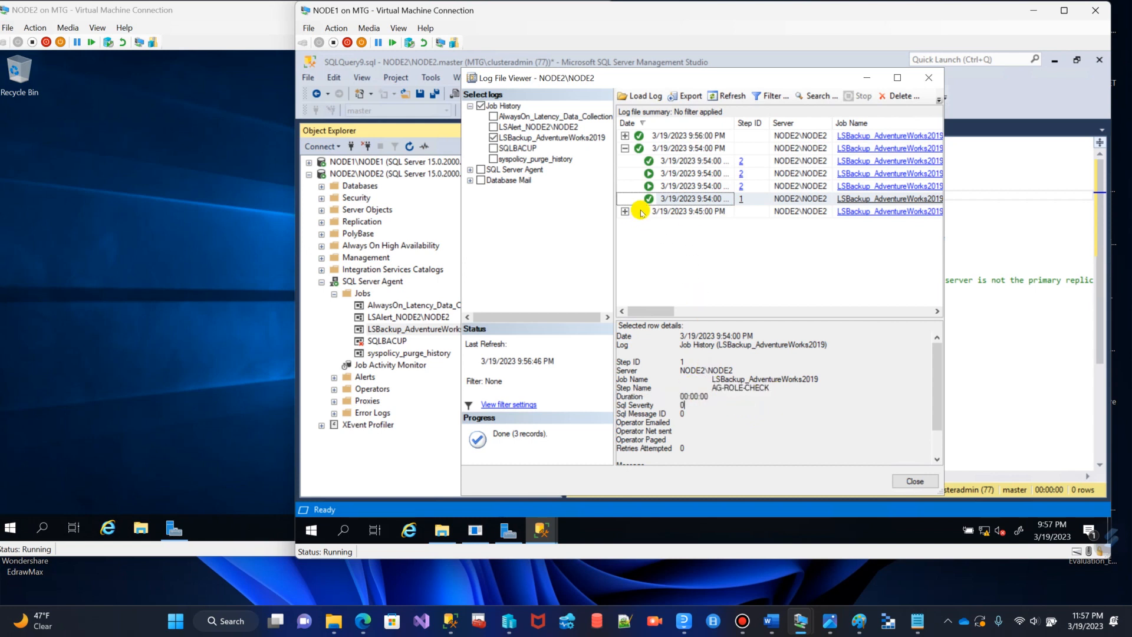
- Check a step 2 entry of the 9:54:00 PM run, collapse the run and close the job history
click(713, 186)
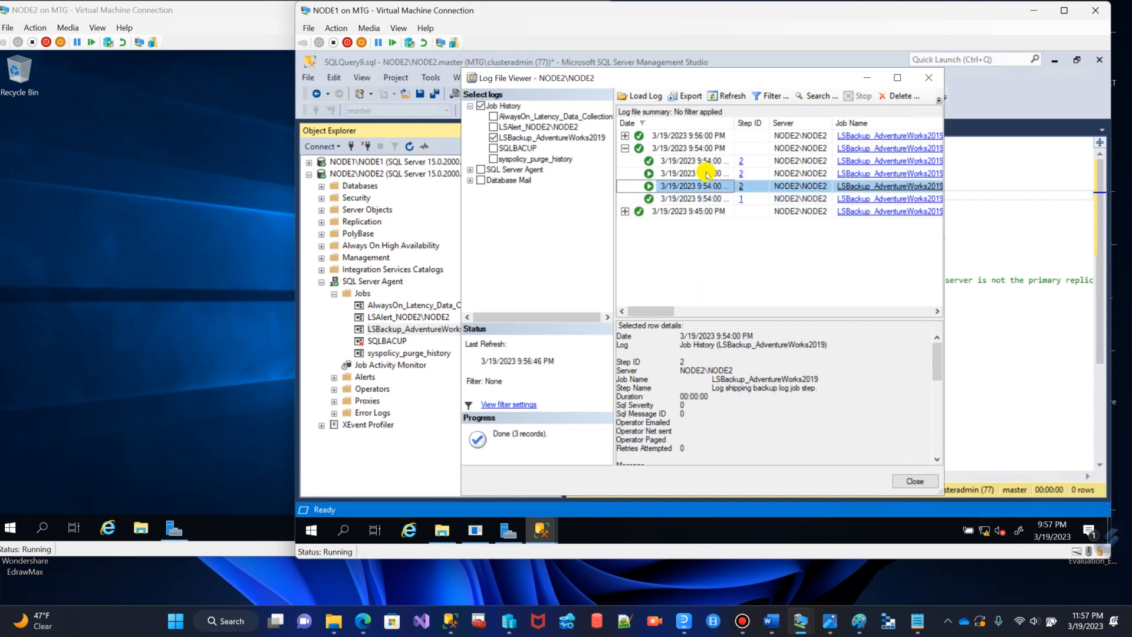
click(625, 148)
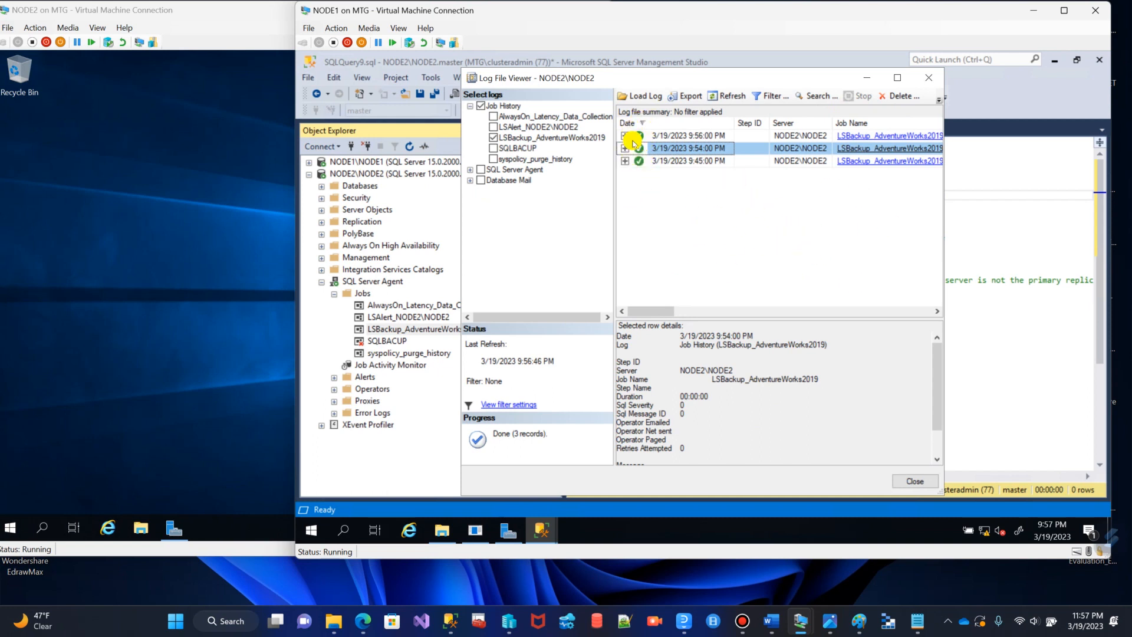
click(929, 78)
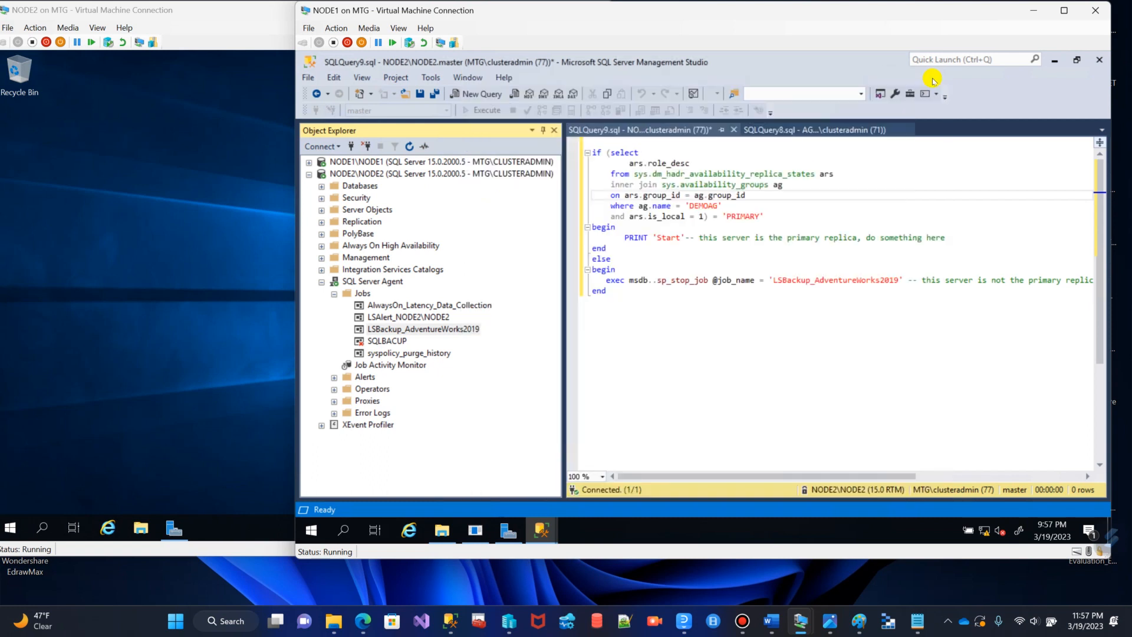
- Try to fail over the DEMOAG availability group to NODE1\NODE1 as new primary replica, and read the error details of the manual failover
click(309, 176)
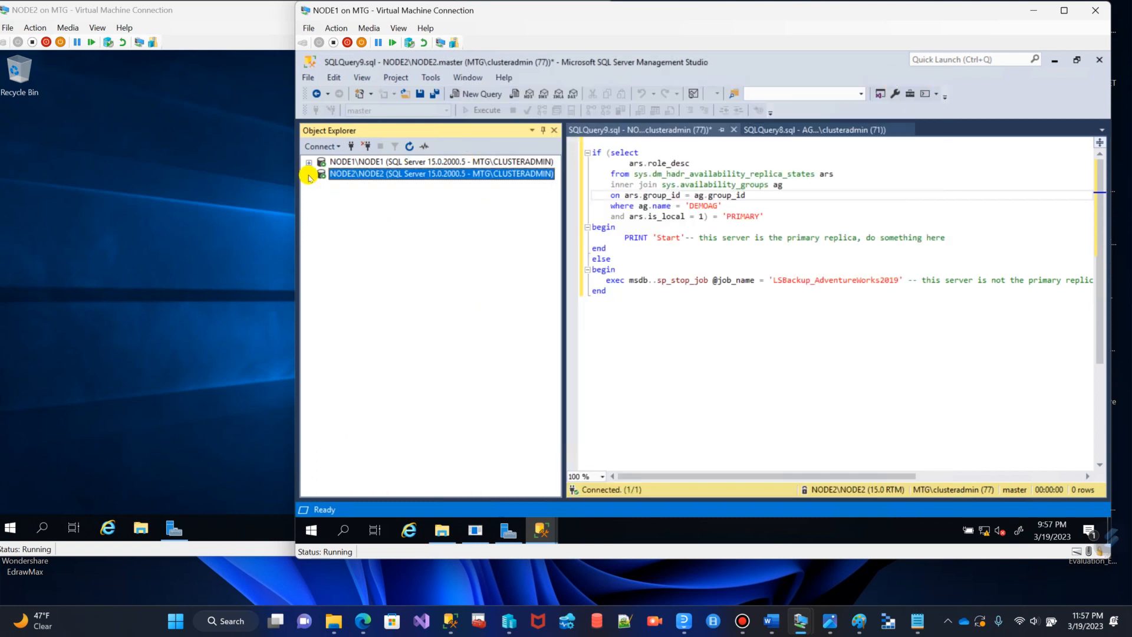
click(308, 161)
click(322, 234)
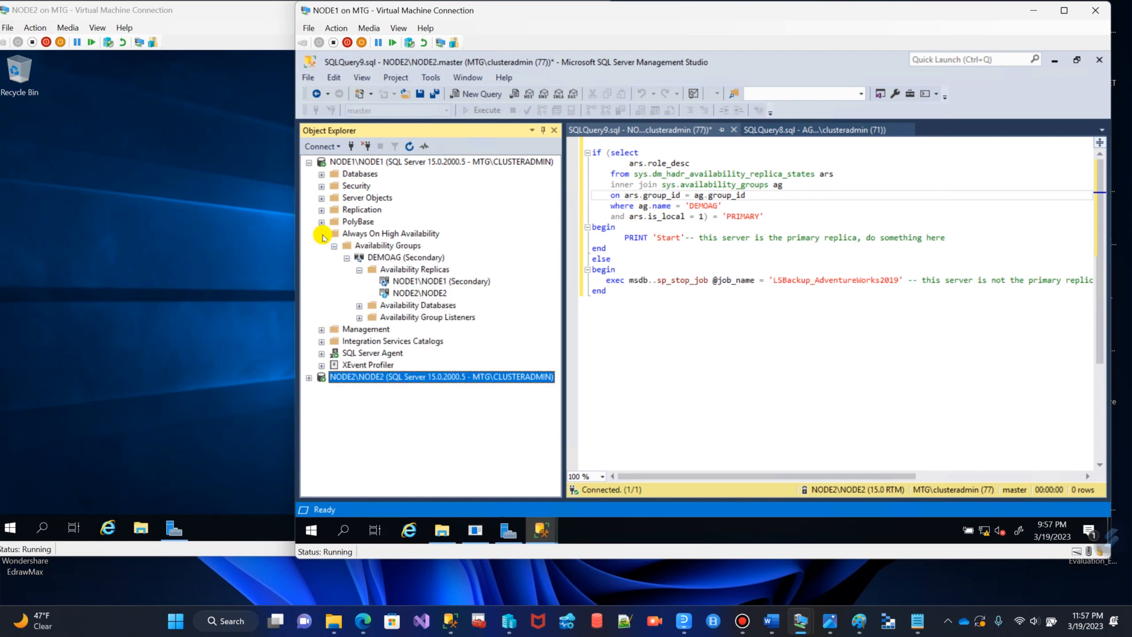
click(426, 281)
click(393, 259)
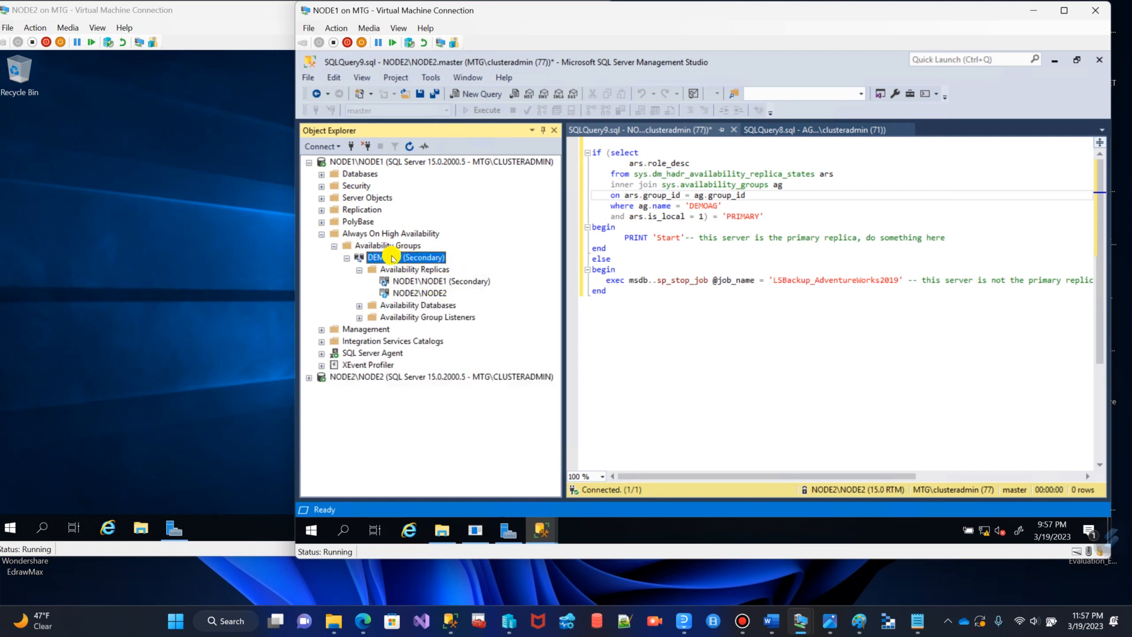
right_click(391, 258)
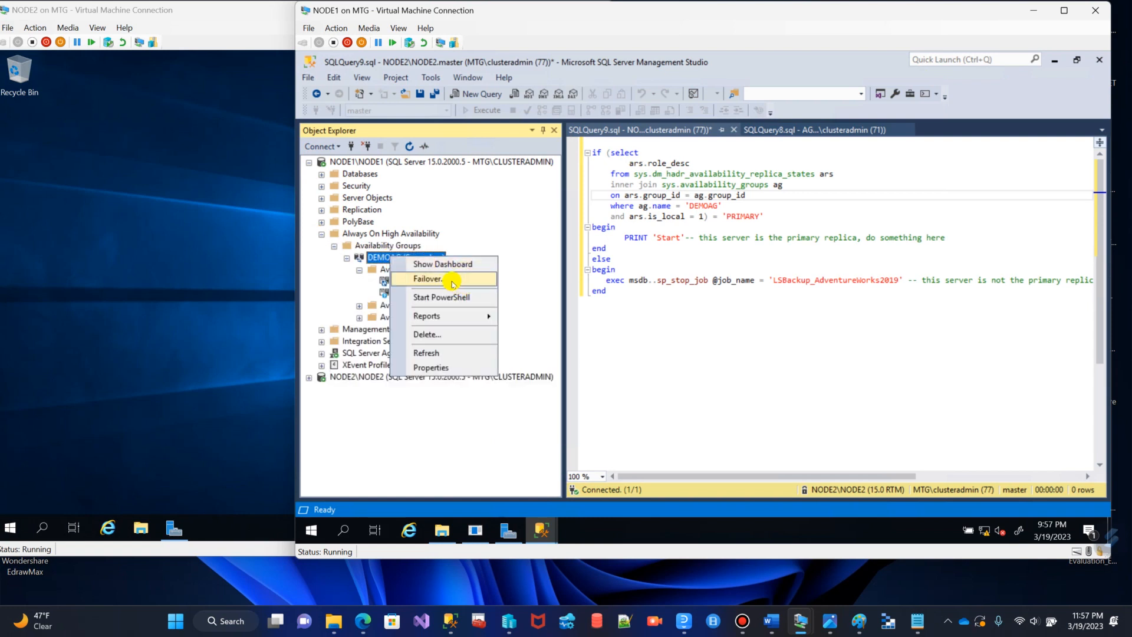
click(433, 278)
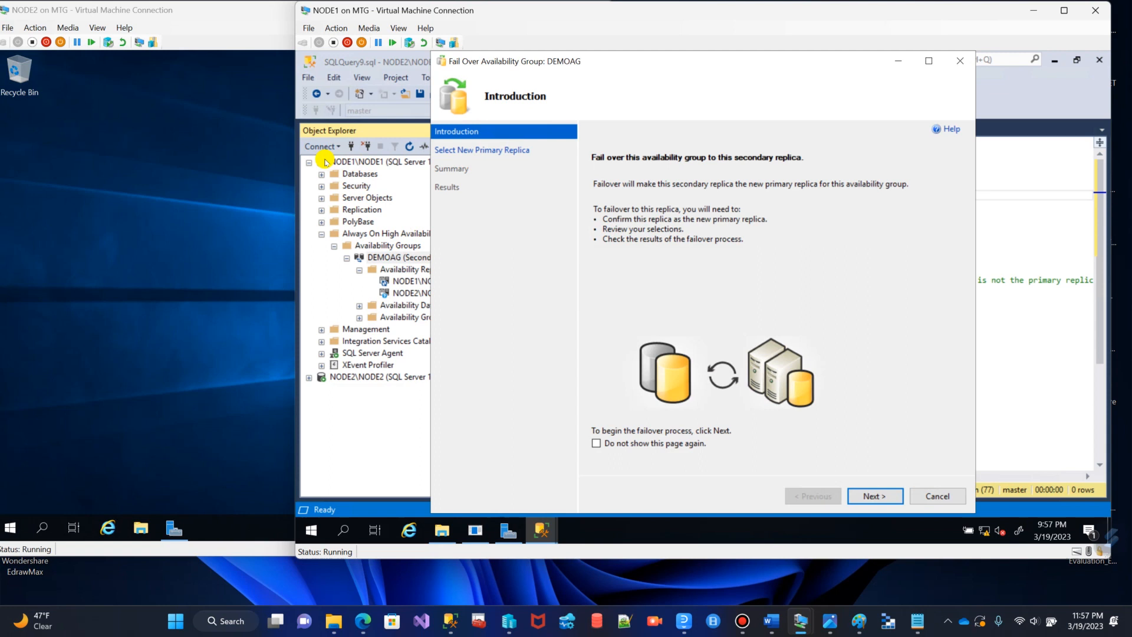
click(880, 494)
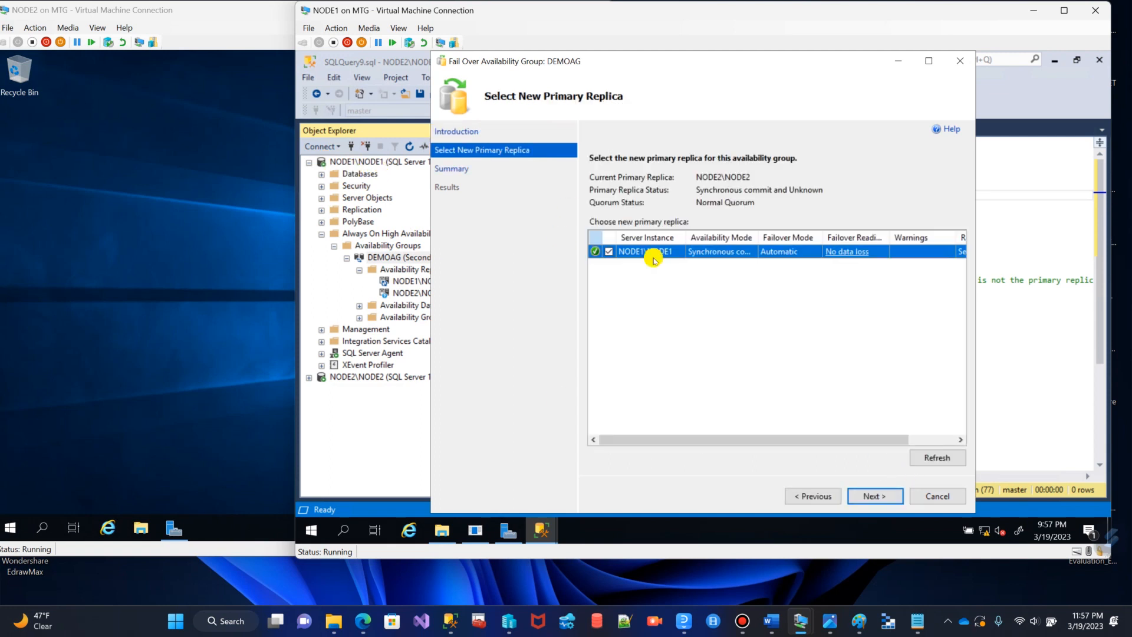
click(871, 493)
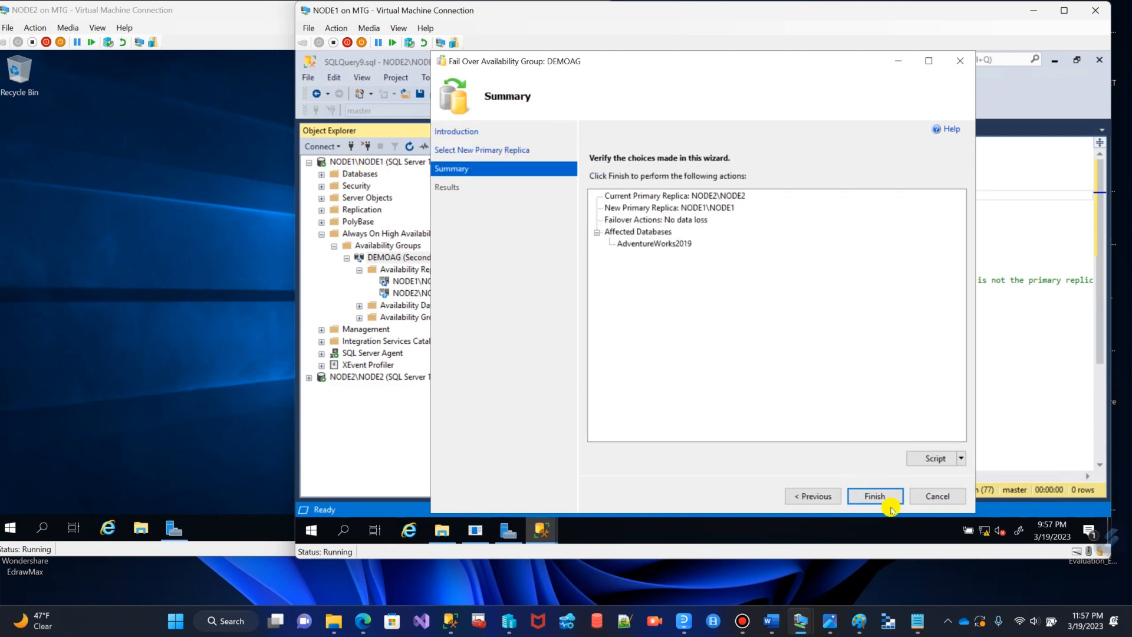
click(876, 494)
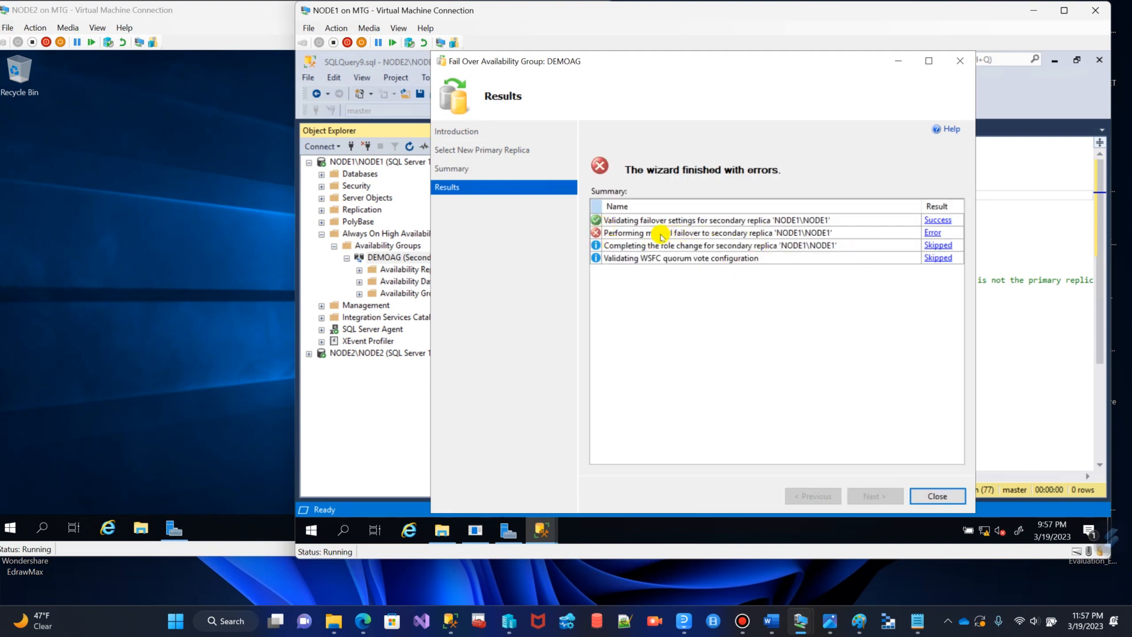
click(939, 234)
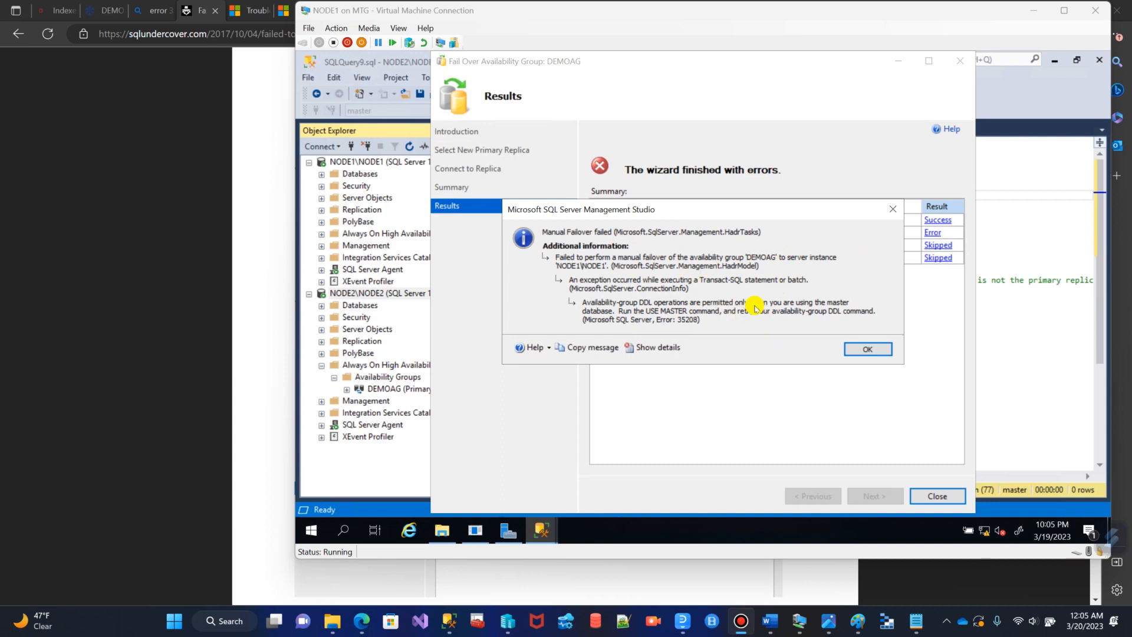
click(383, 472)
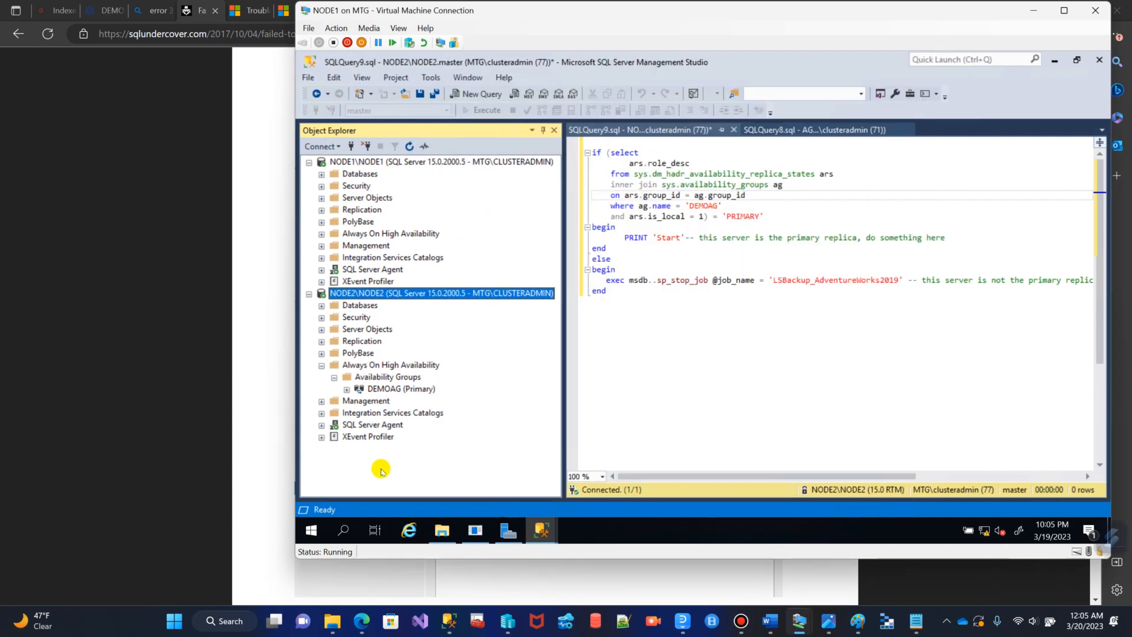
- Connect to NODE1\NODE1 with master, chosen from the server's databases, as the connection database
click(353, 148)
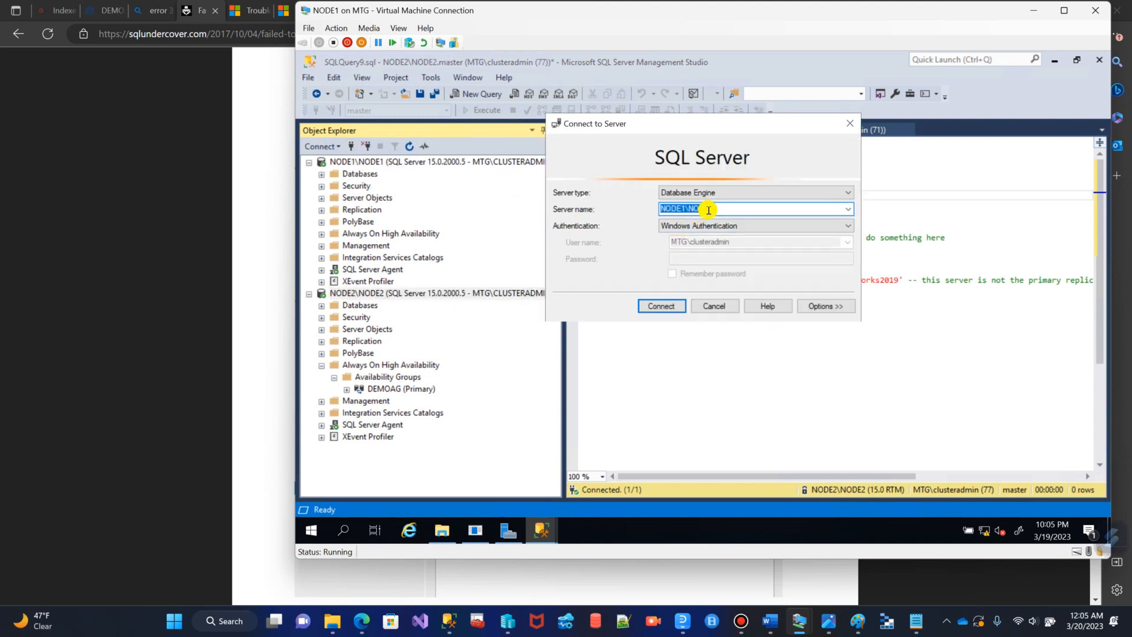
click(816, 307)
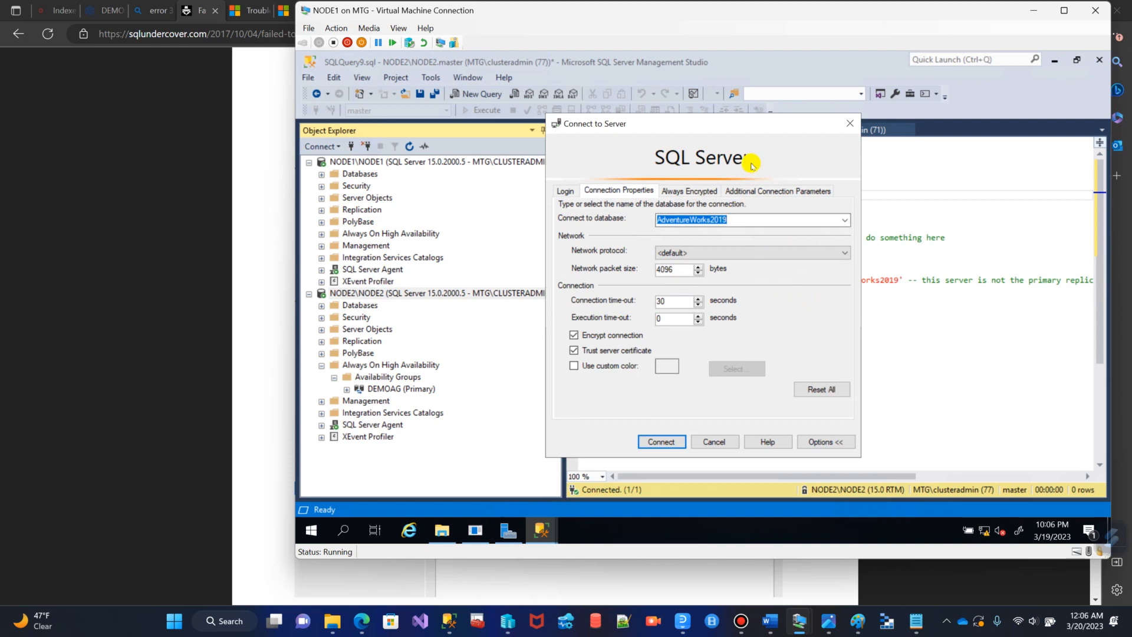
drag(898, 208, 782, 118)
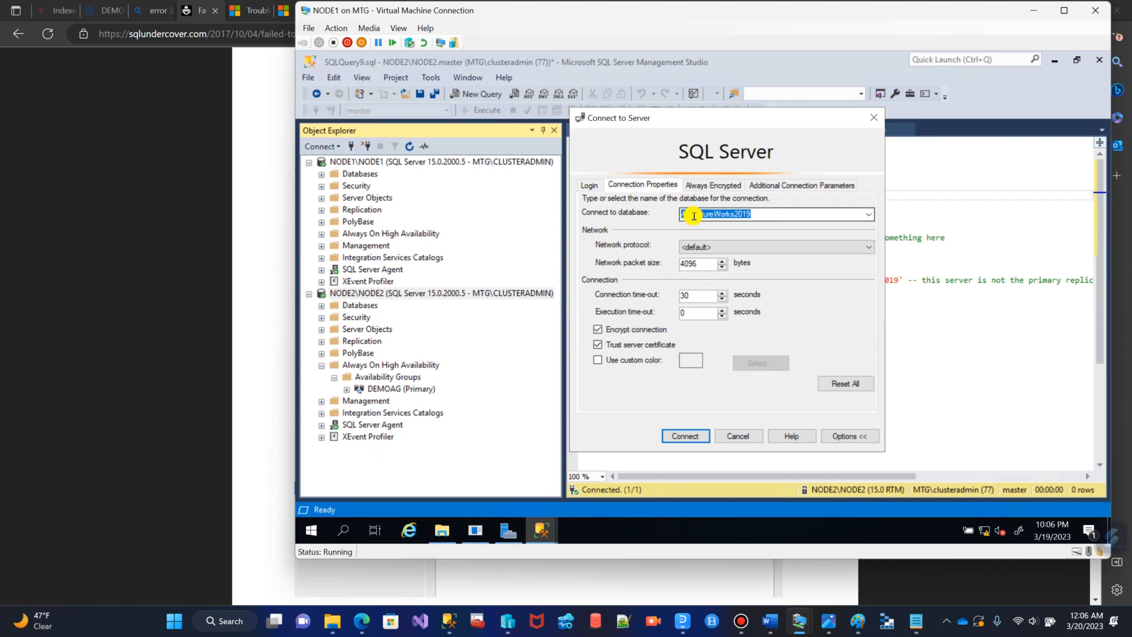
click(868, 215)
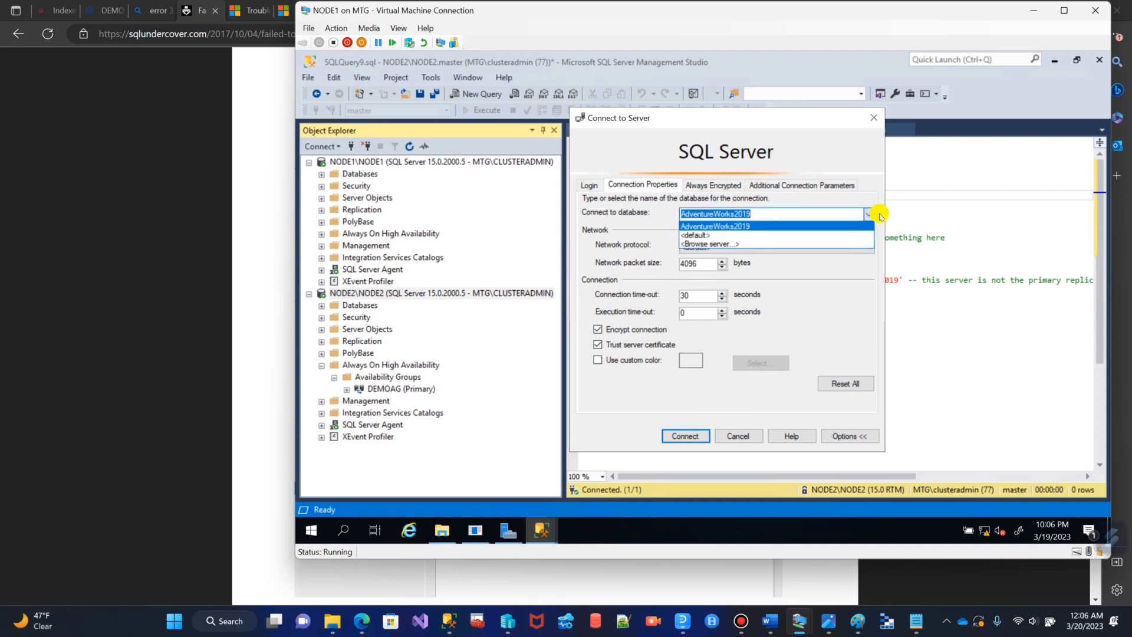
click(730, 245)
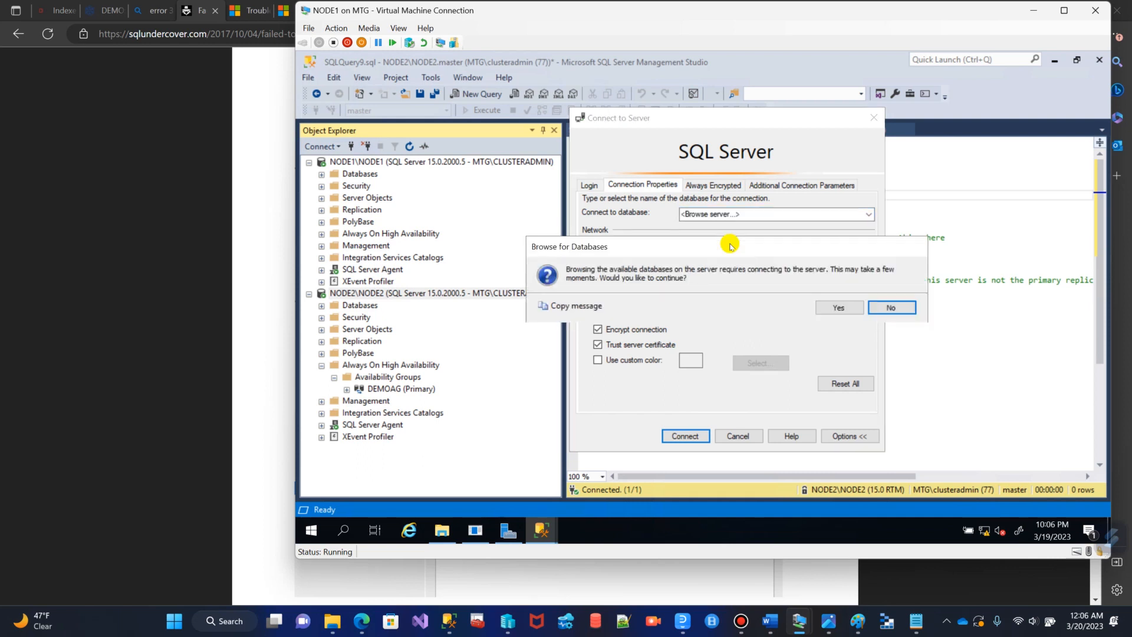
click(844, 308)
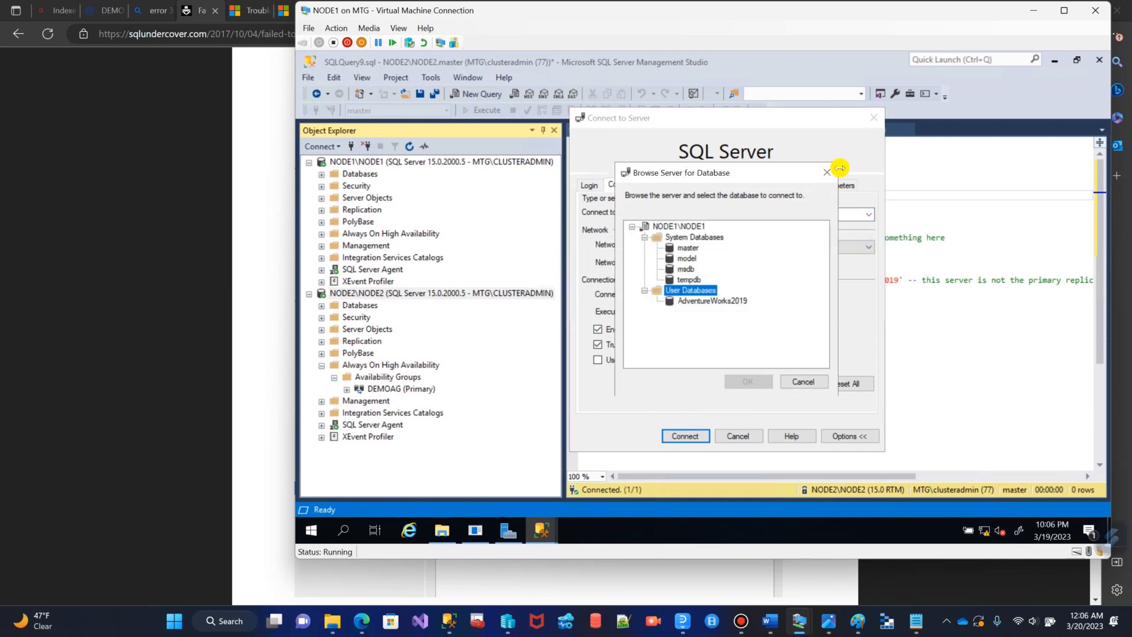
click(690, 248)
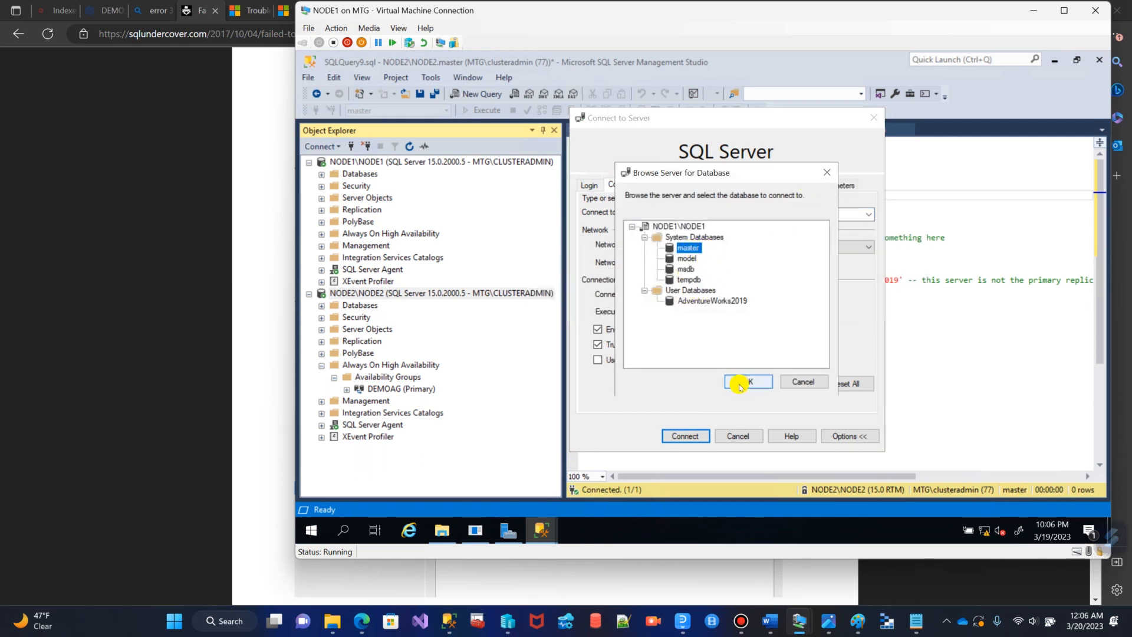
click(737, 382)
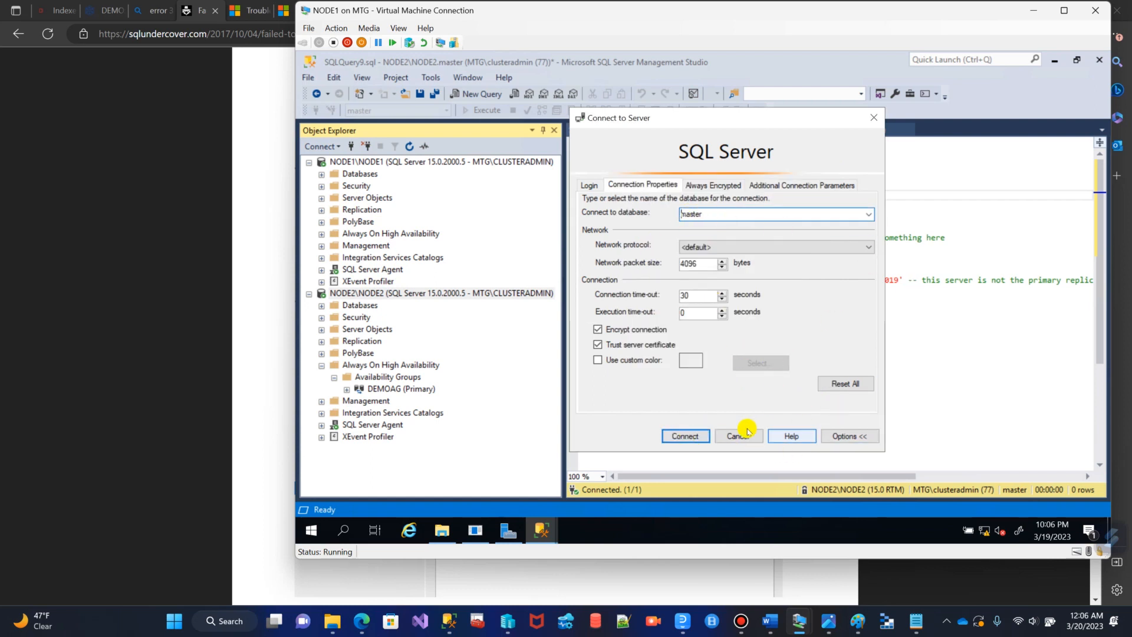
click(704, 437)
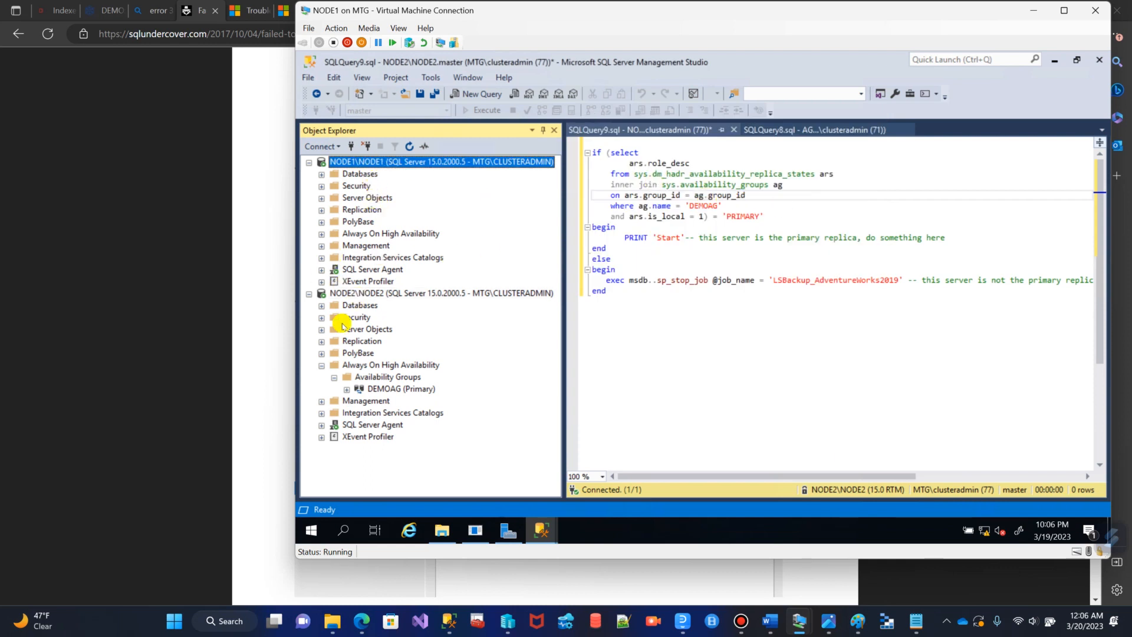
- Connect to NODE2\NODE2 with master, chosen from the server's databases, as the connection database
click(361, 294)
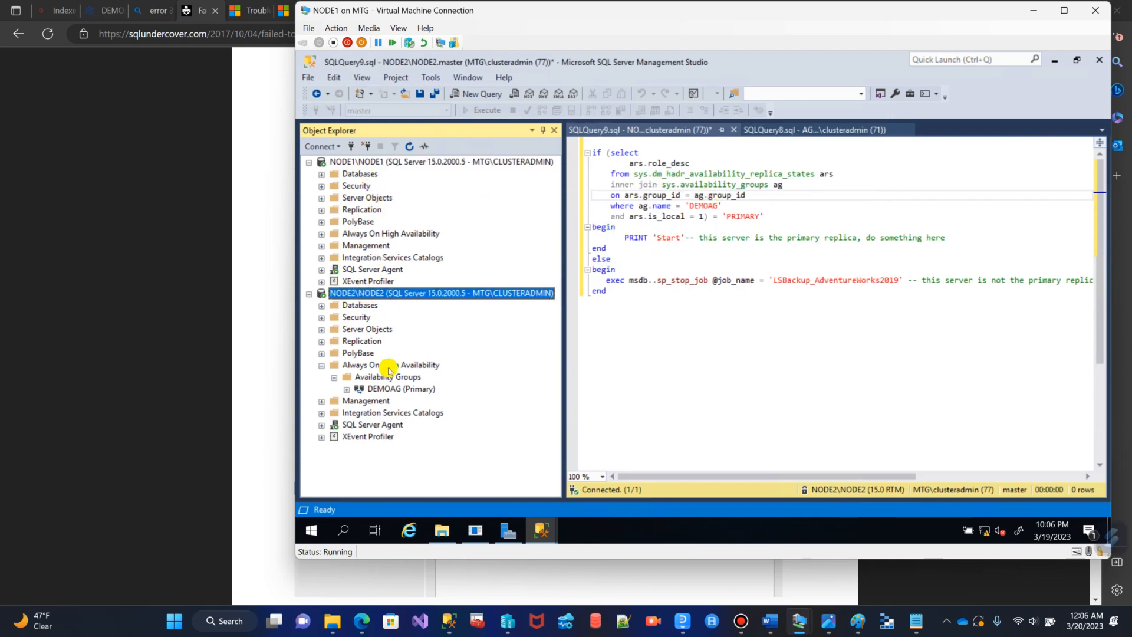
click(351, 147)
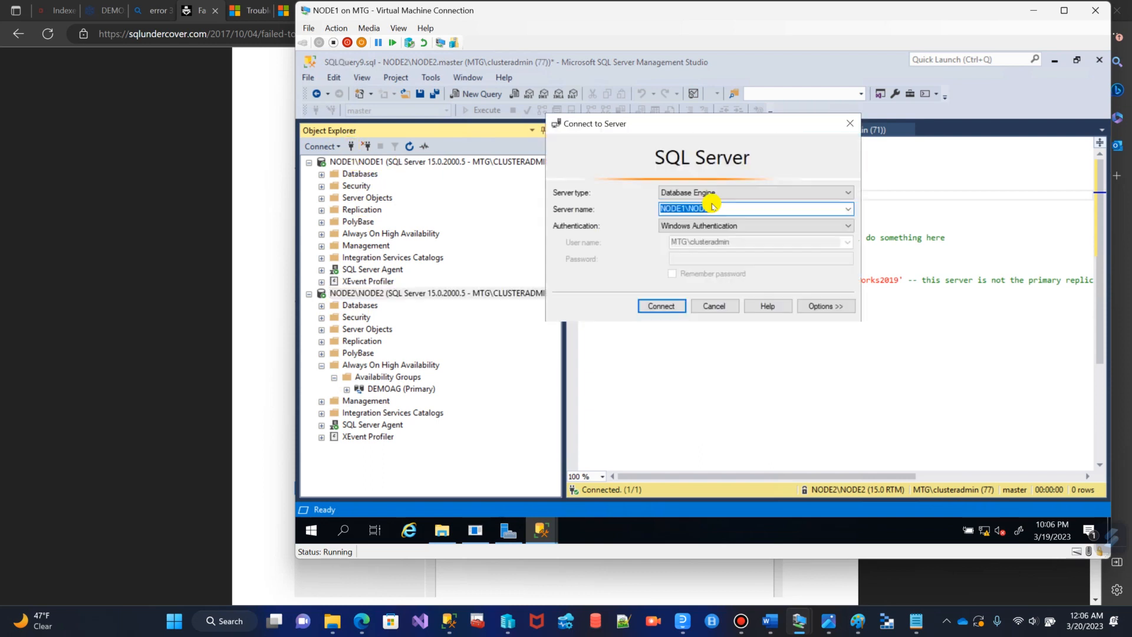
click(844, 209)
click(677, 223)
click(826, 306)
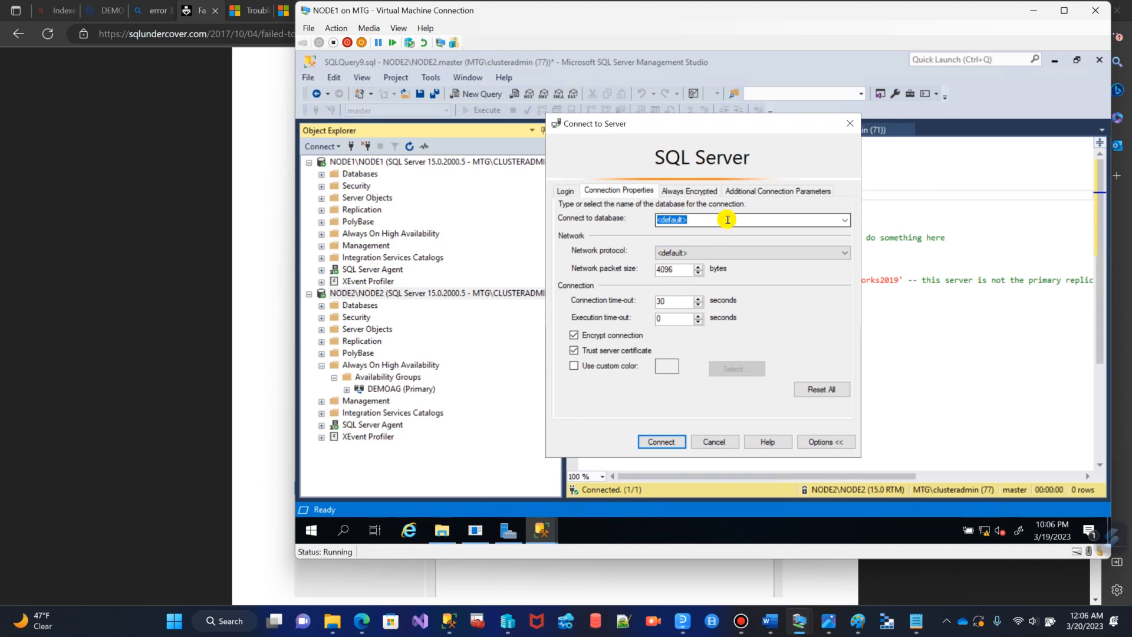
click(845, 220)
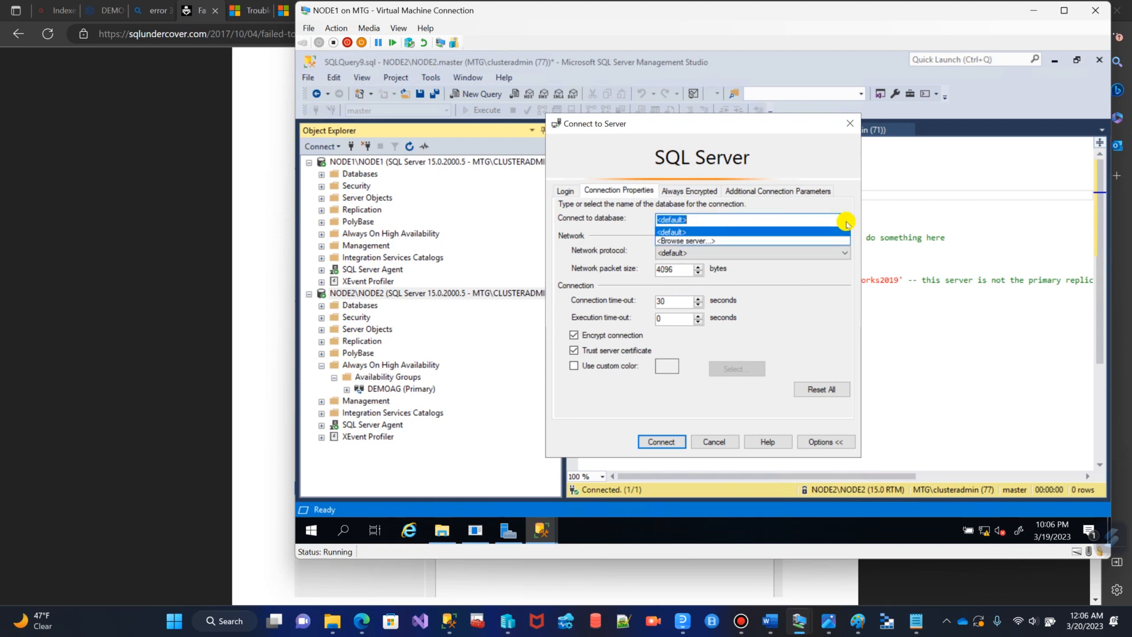
click(710, 239)
click(808, 311)
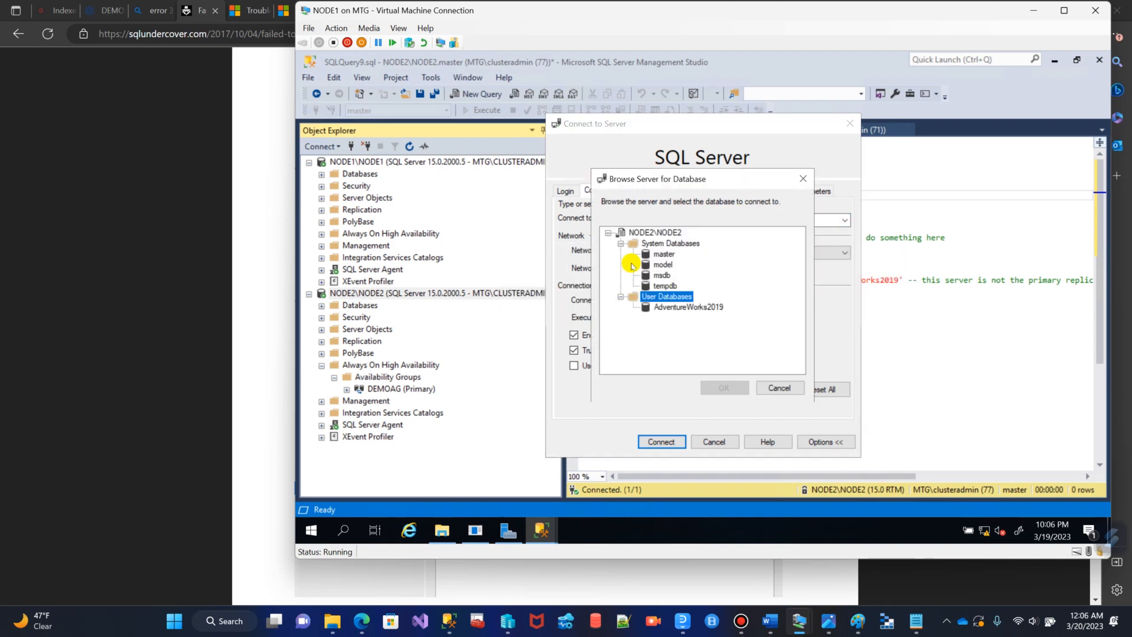
click(663, 255)
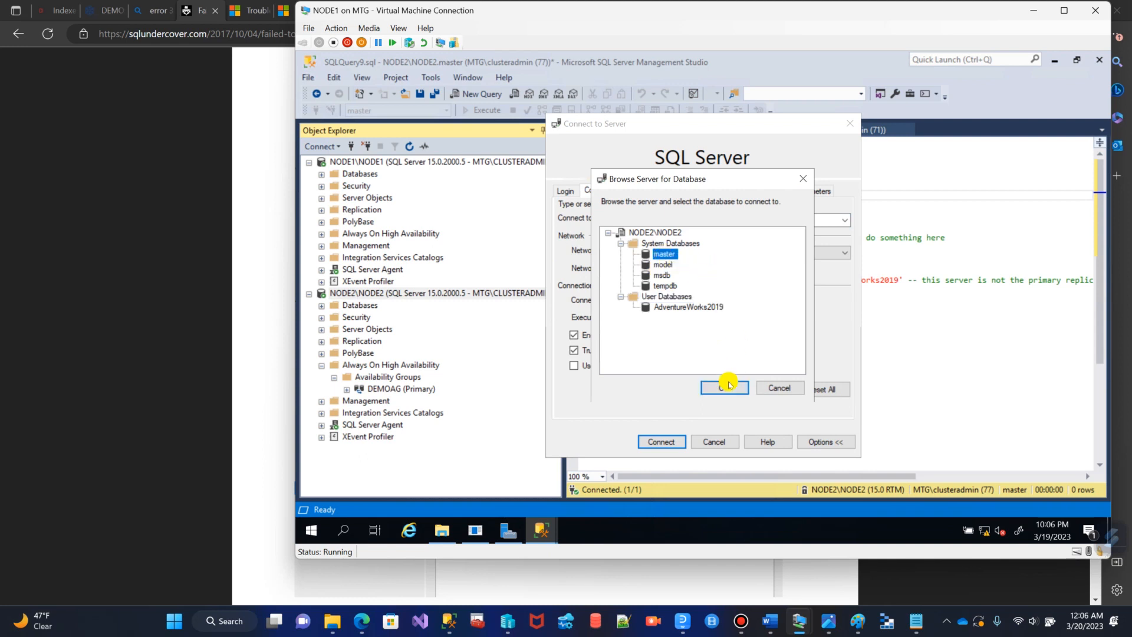
click(724, 387)
click(661, 442)
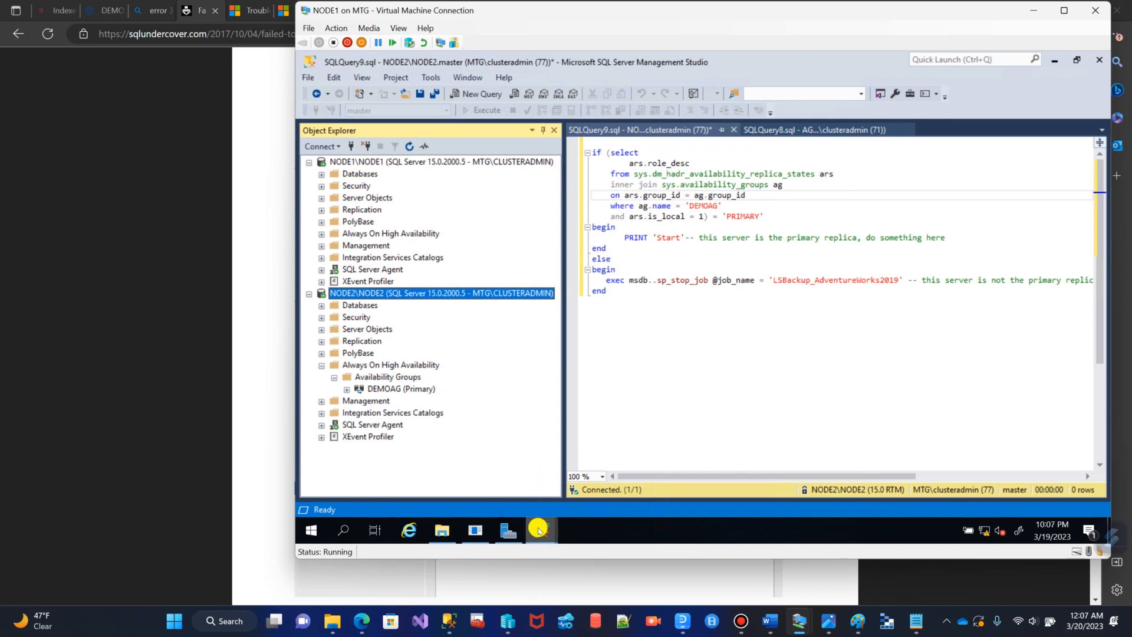
- Return to the earlier DEMOAG failover wizard, dismiss its manual failover error details and close the wizard
mouse_move(539, 529)
click(789, 481)
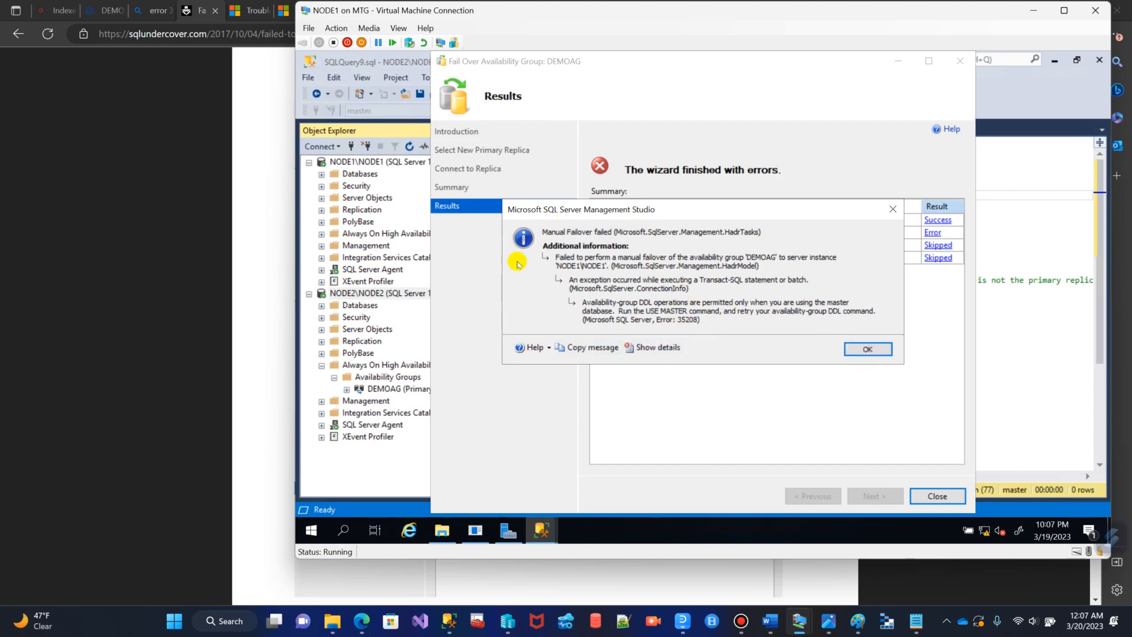
click(874, 353)
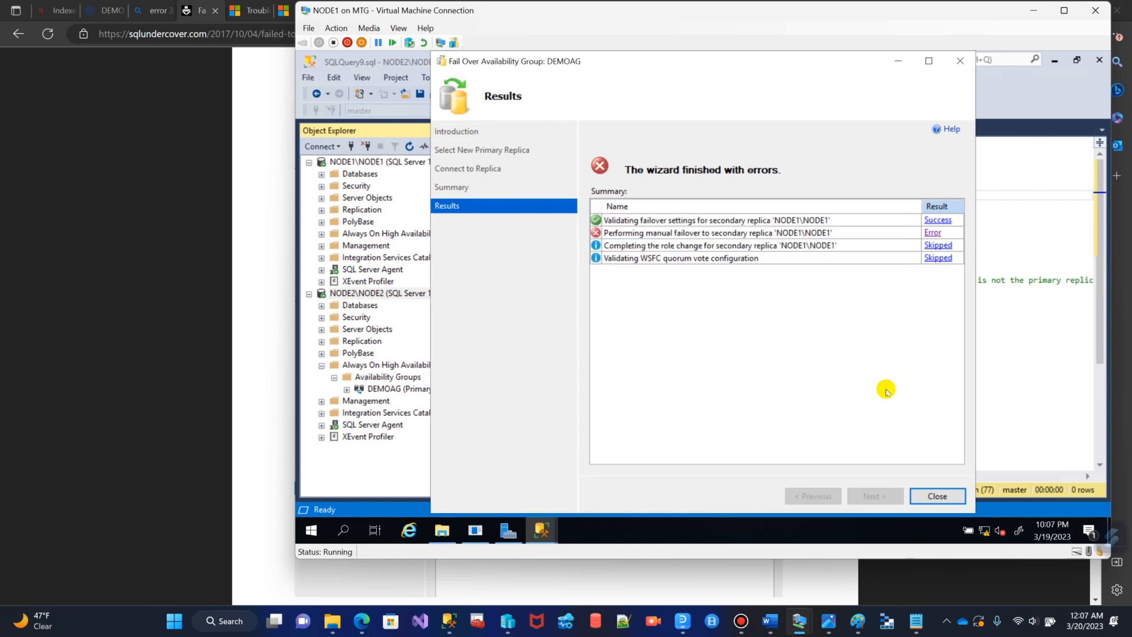
click(937, 496)
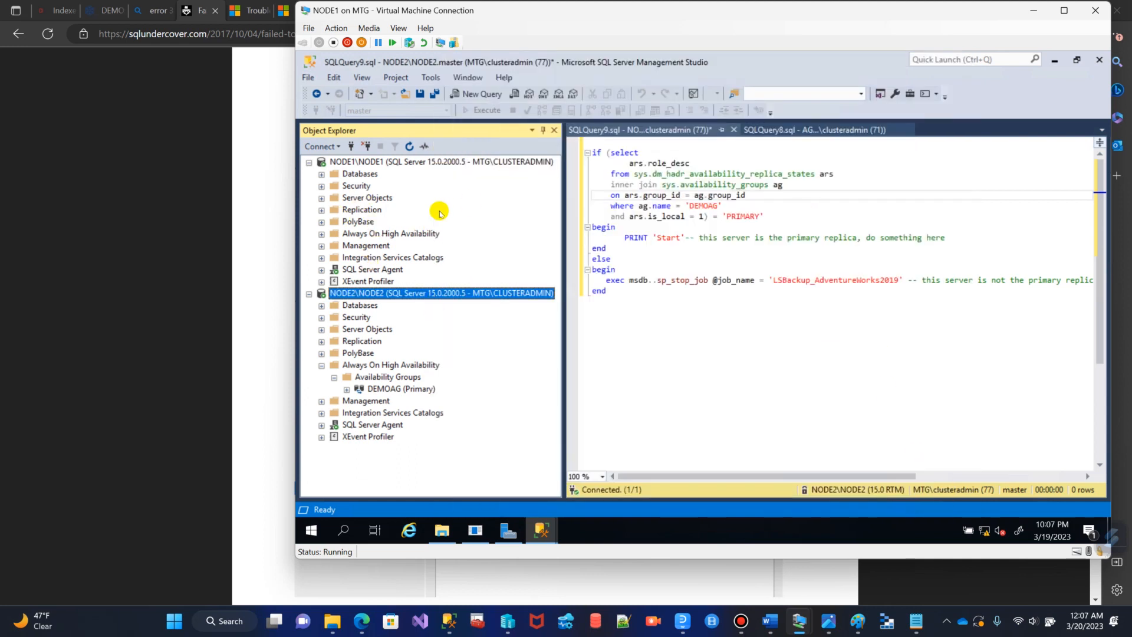
- Fail over the DEMOAG availability group to NODE1\NODE1 as new primary replica, and close the wizard after reviewing its results
click(320, 235)
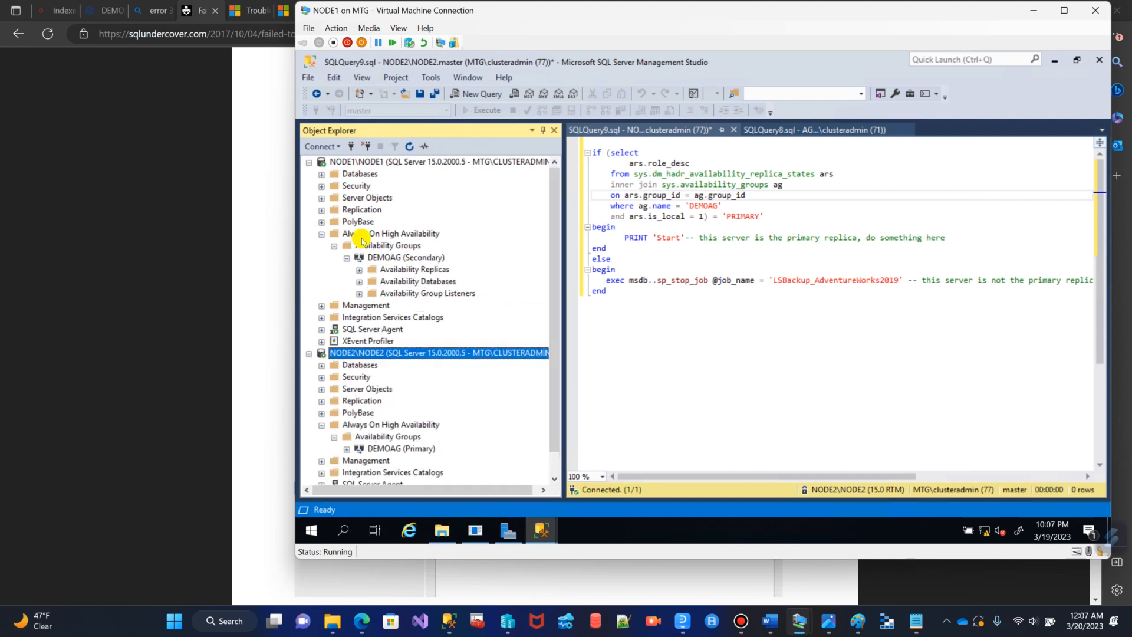
click(423, 258)
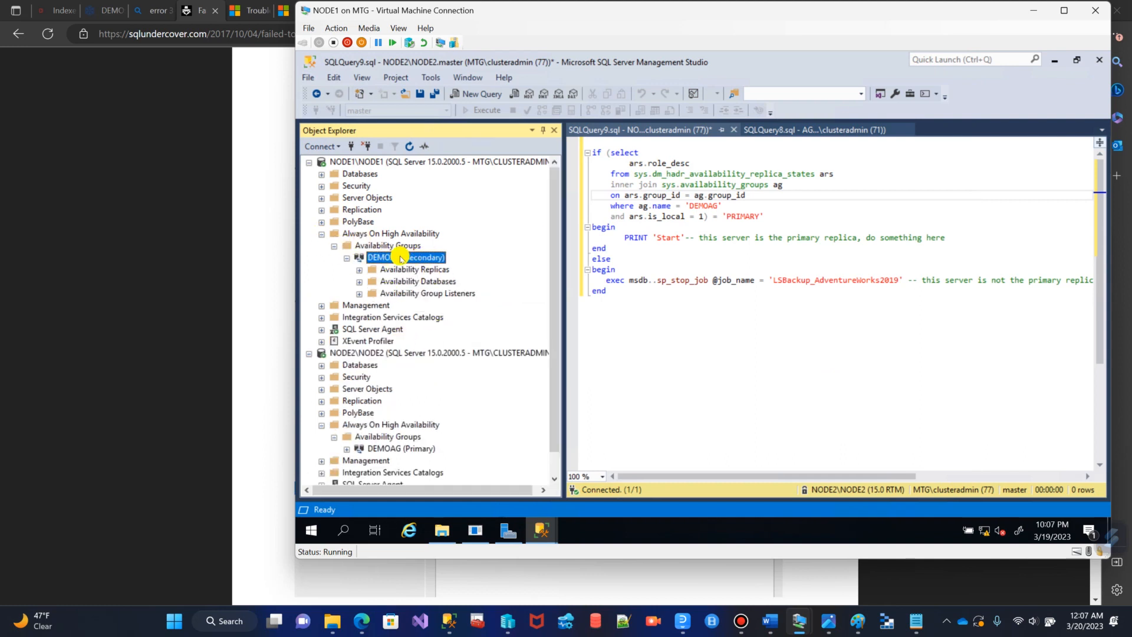
right_click(401, 259)
click(440, 279)
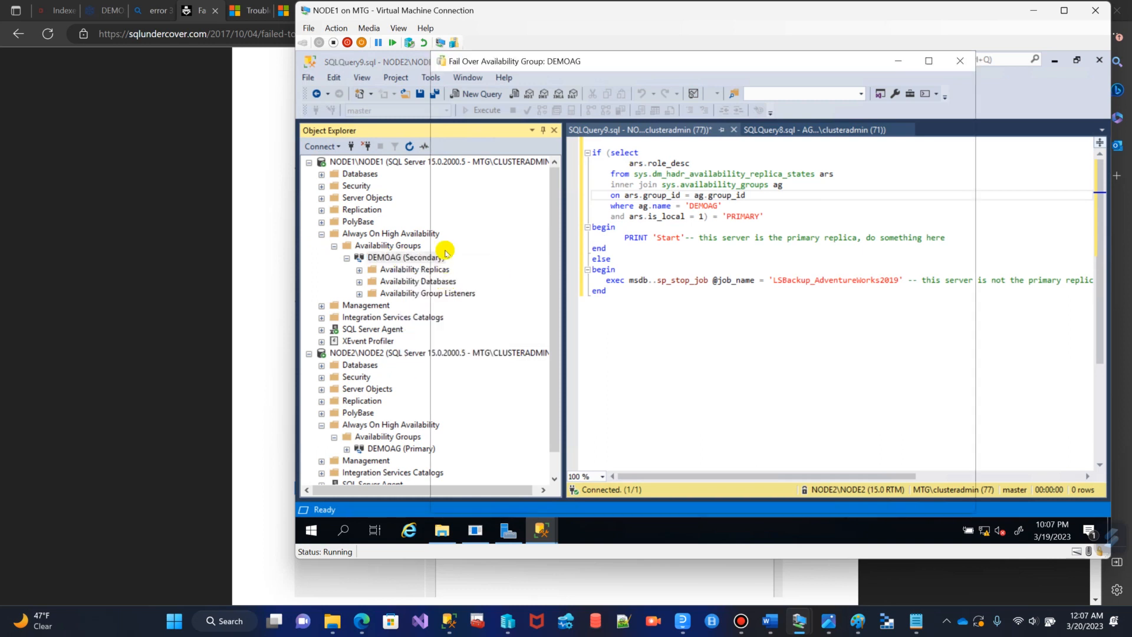
click(878, 494)
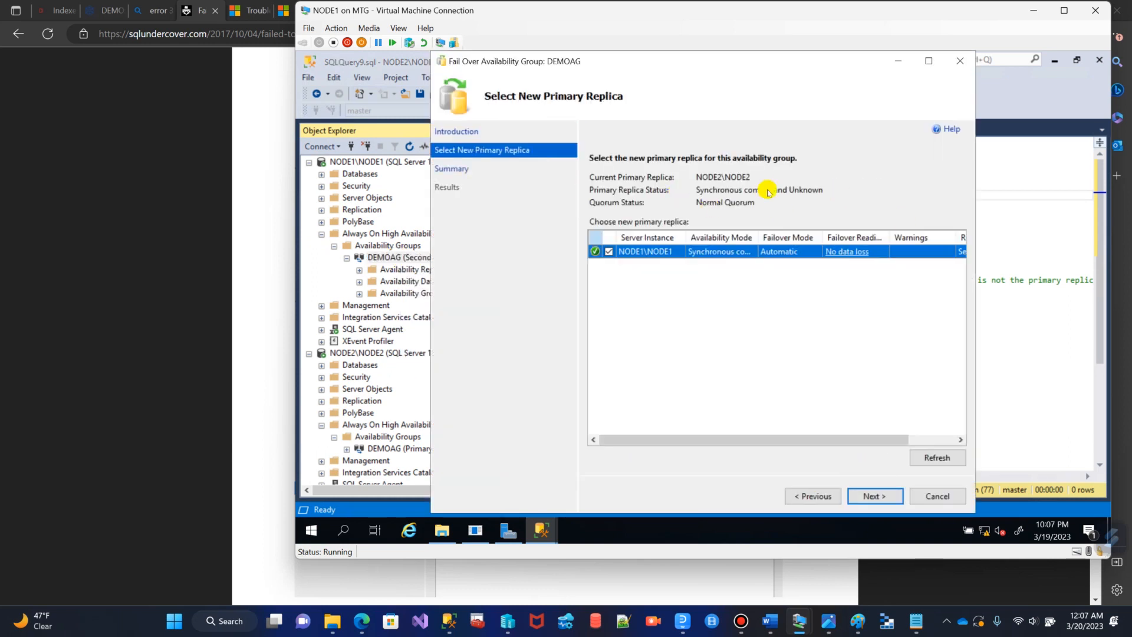
click(875, 491)
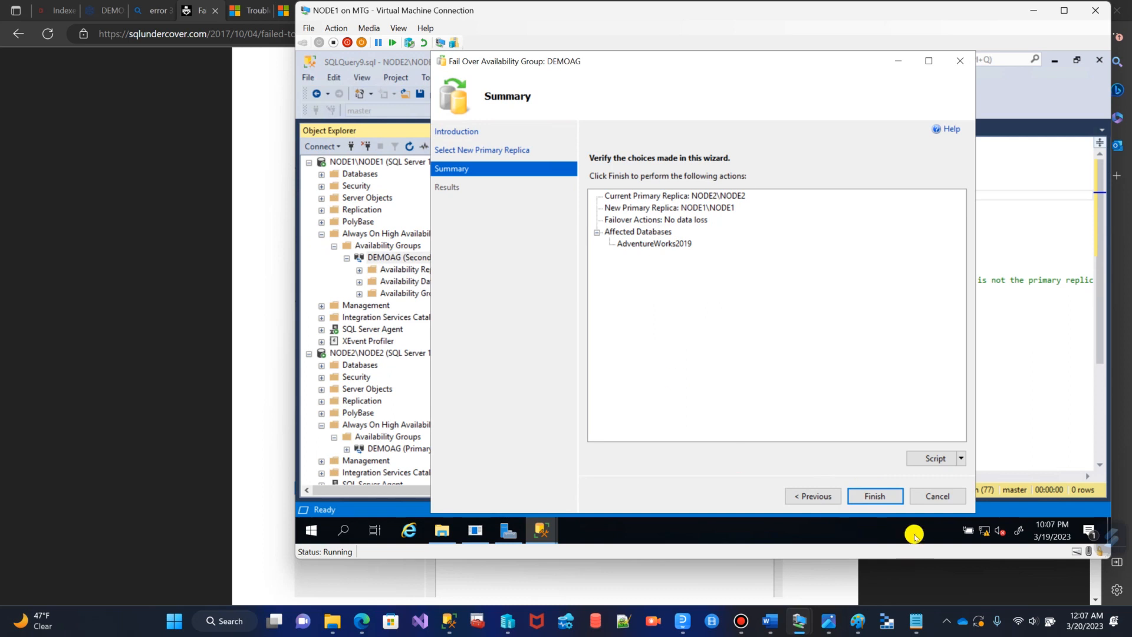
click(874, 494)
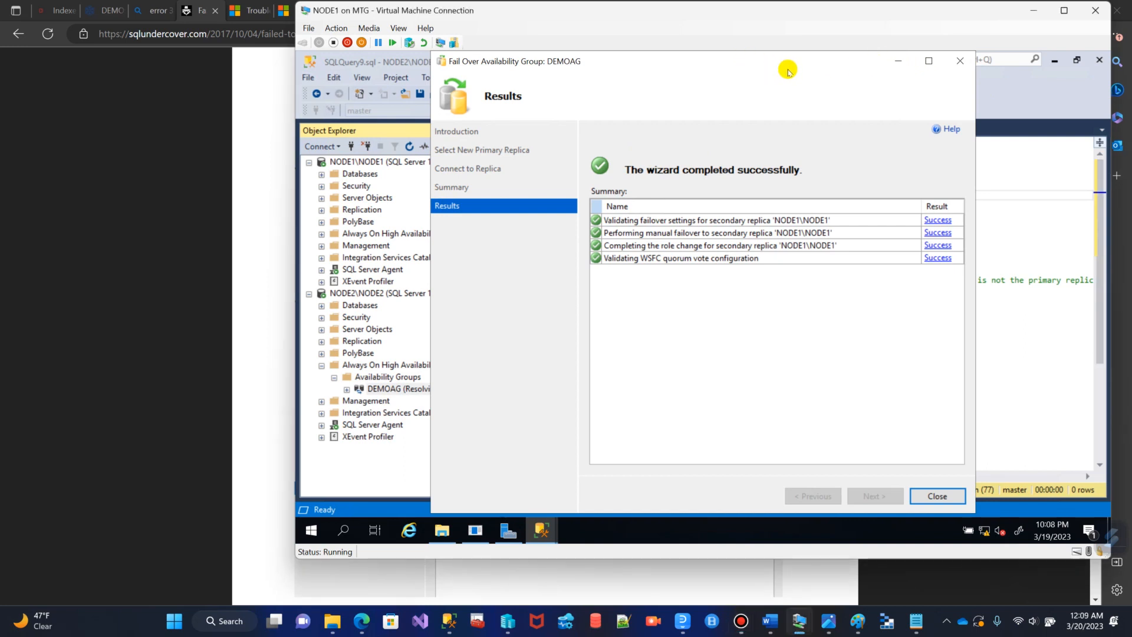
drag(462, 52, 464, 62)
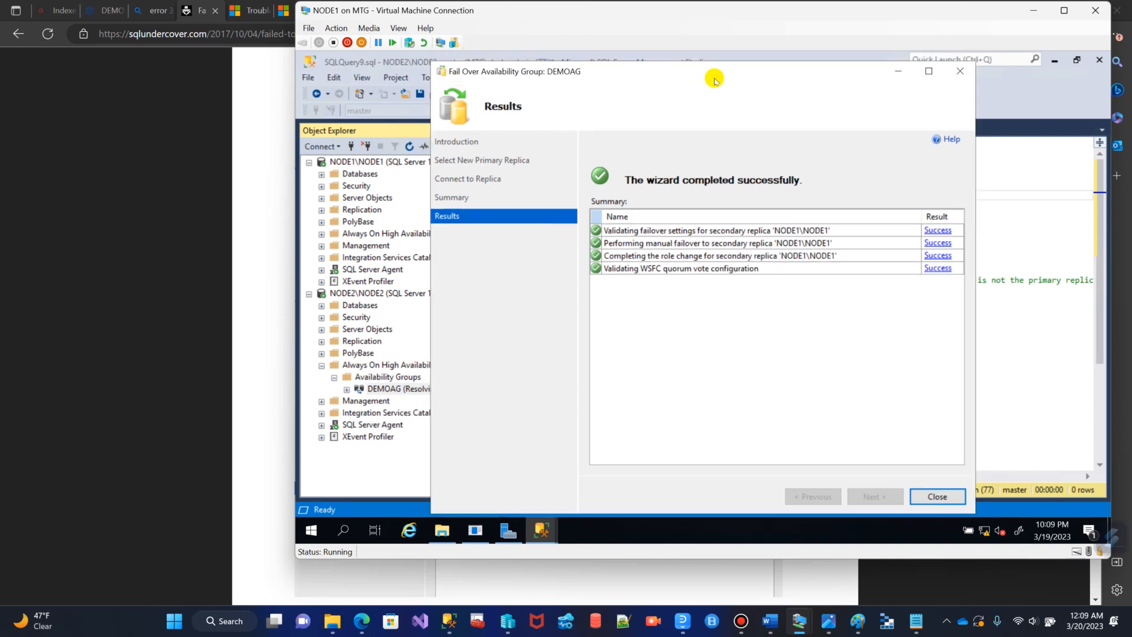
drag(714, 71, 690, 61)
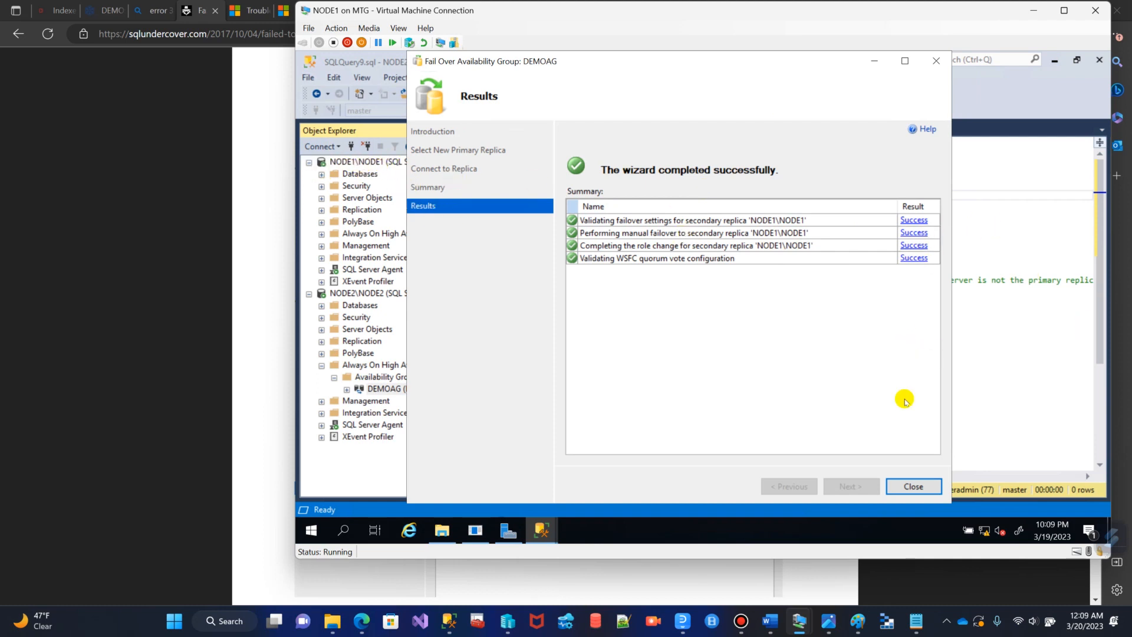
click(920, 487)
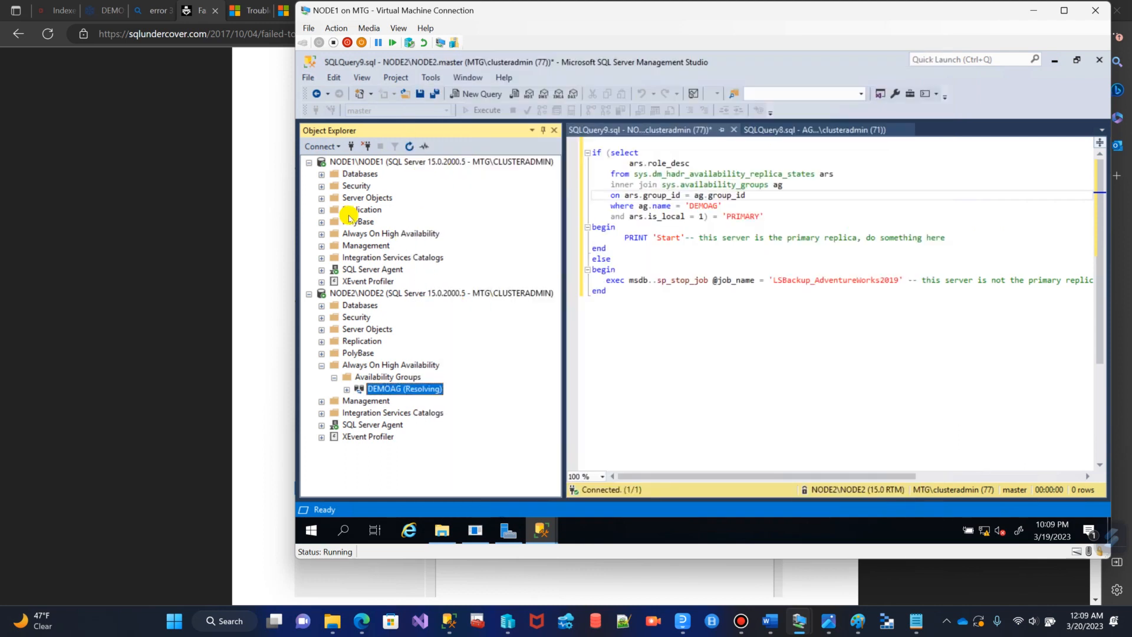
- Check DEMOAG's role under NODE1\NODE1 and open the history of that server's LSBackup_AdventureWorks2019 job
click(388, 164)
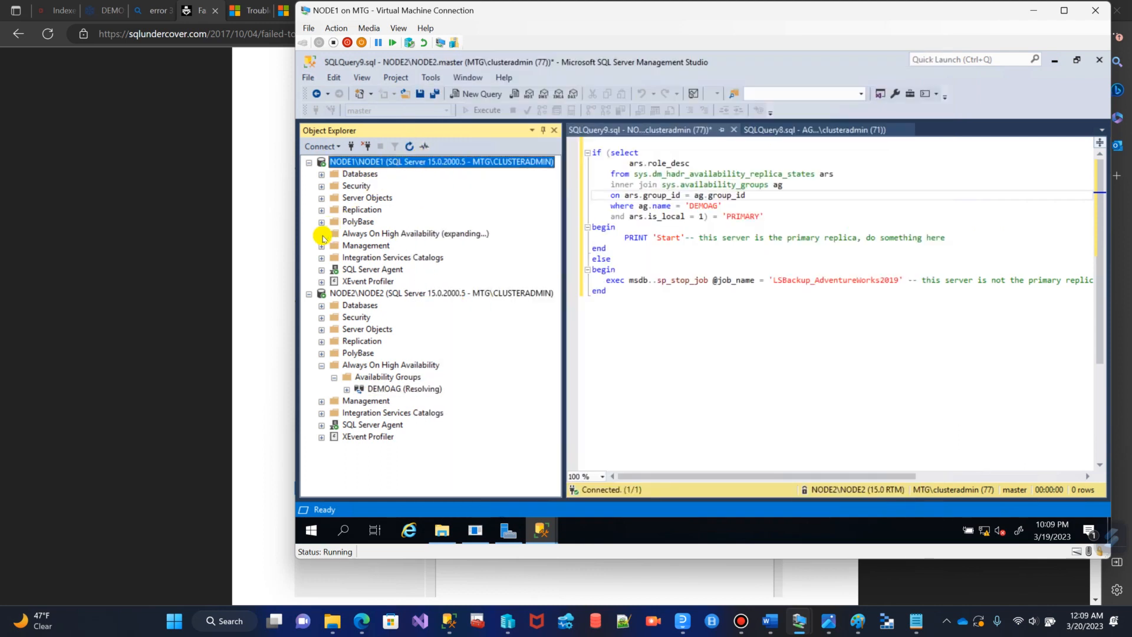
click(401, 258)
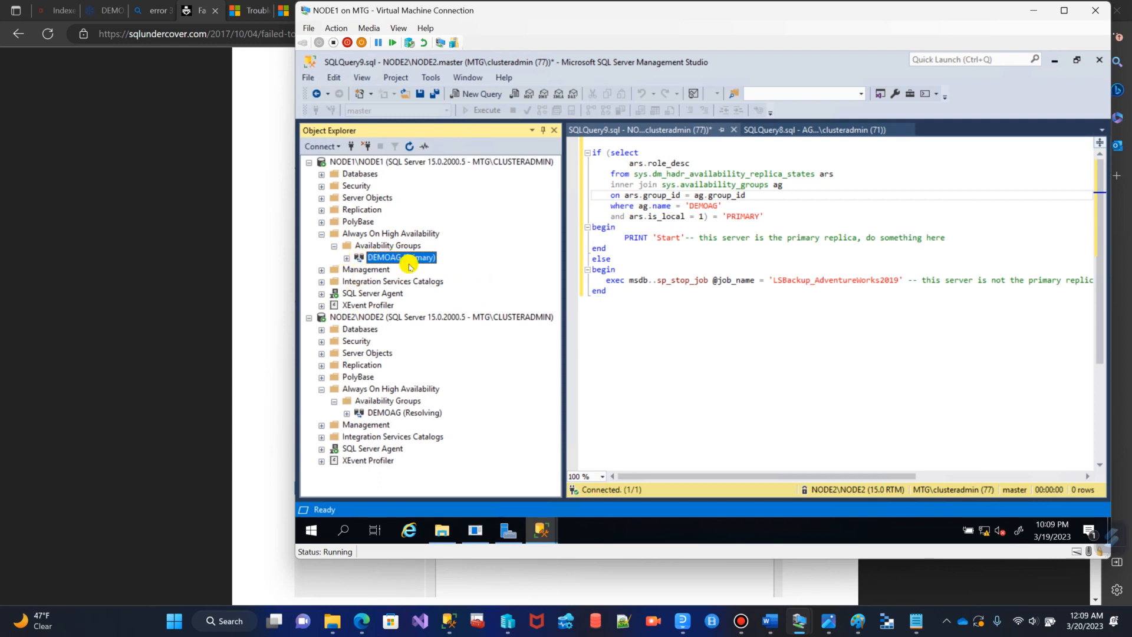
click(321, 294)
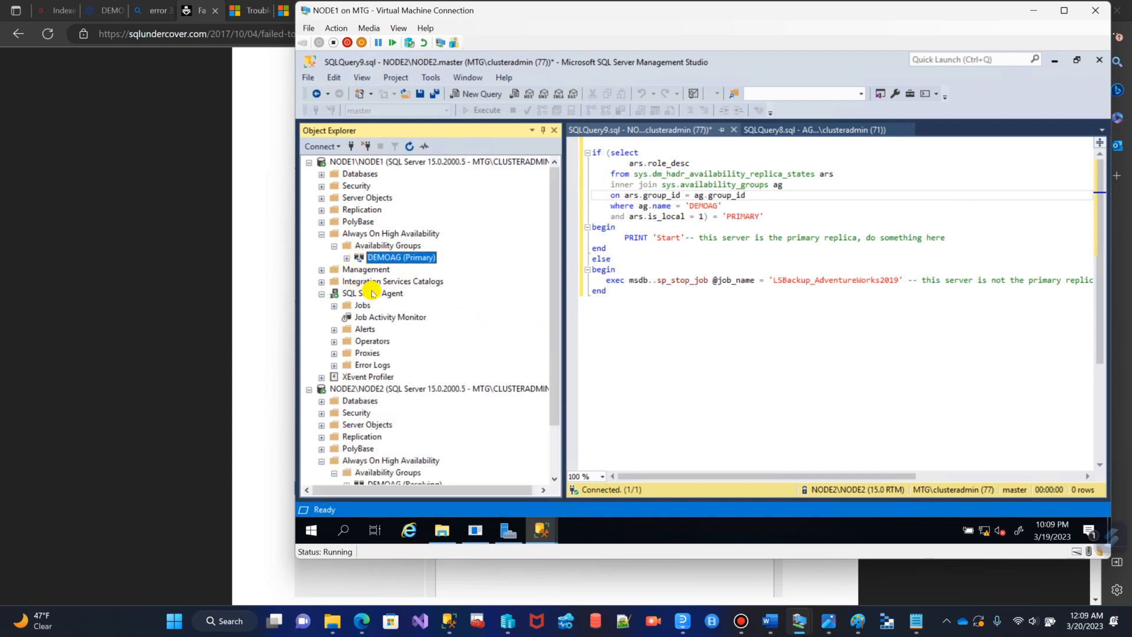
click(332, 307)
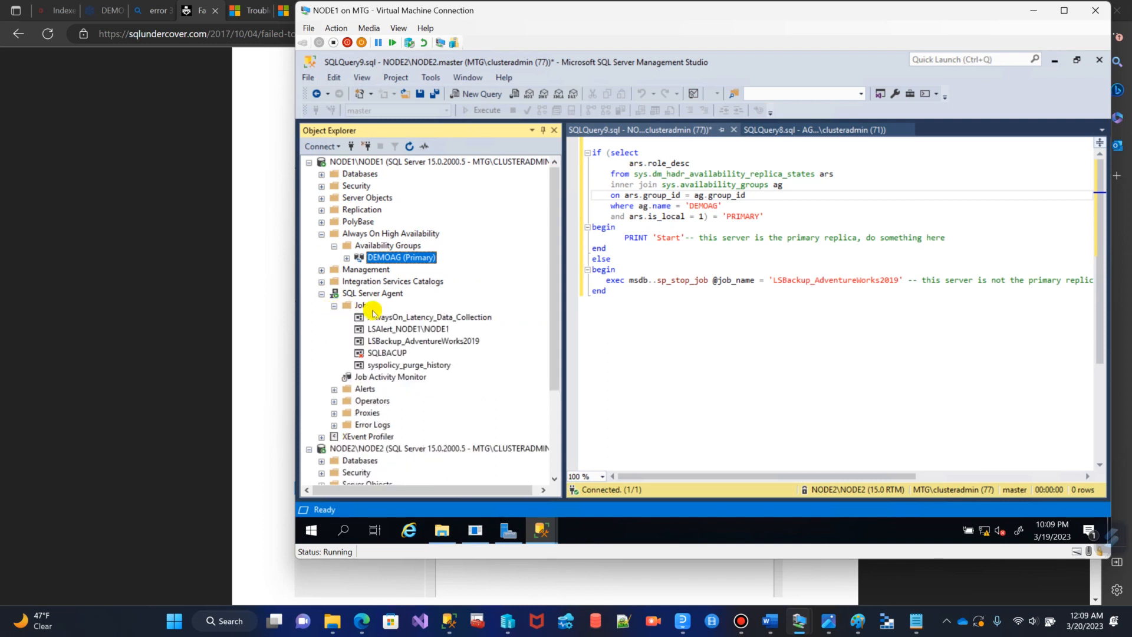
click(403, 341)
right_click(402, 342)
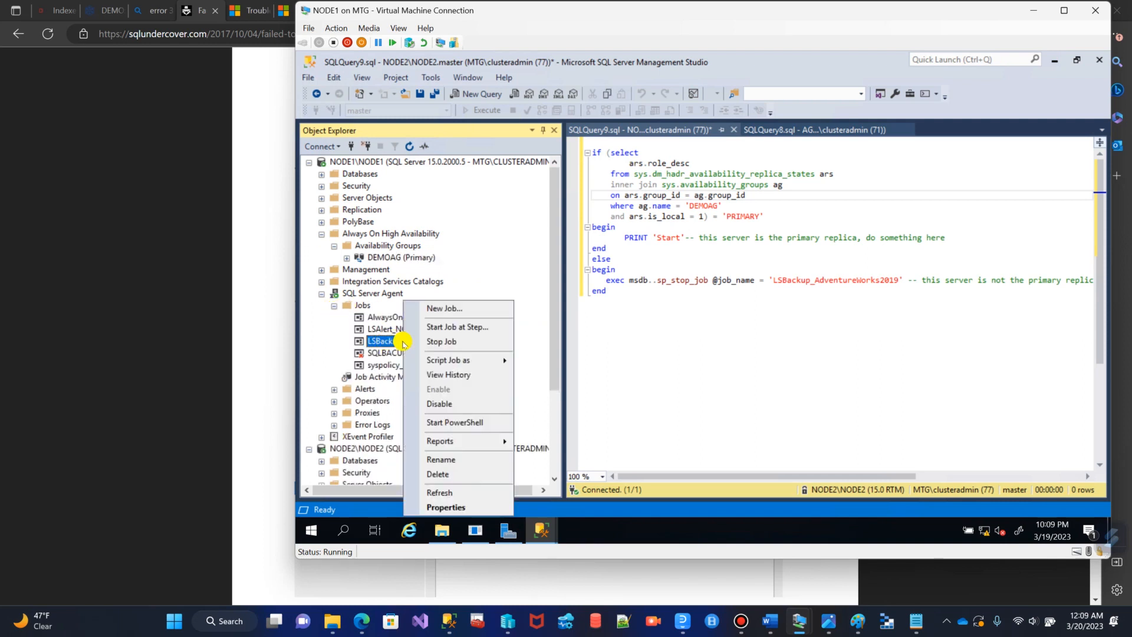
click(460, 372)
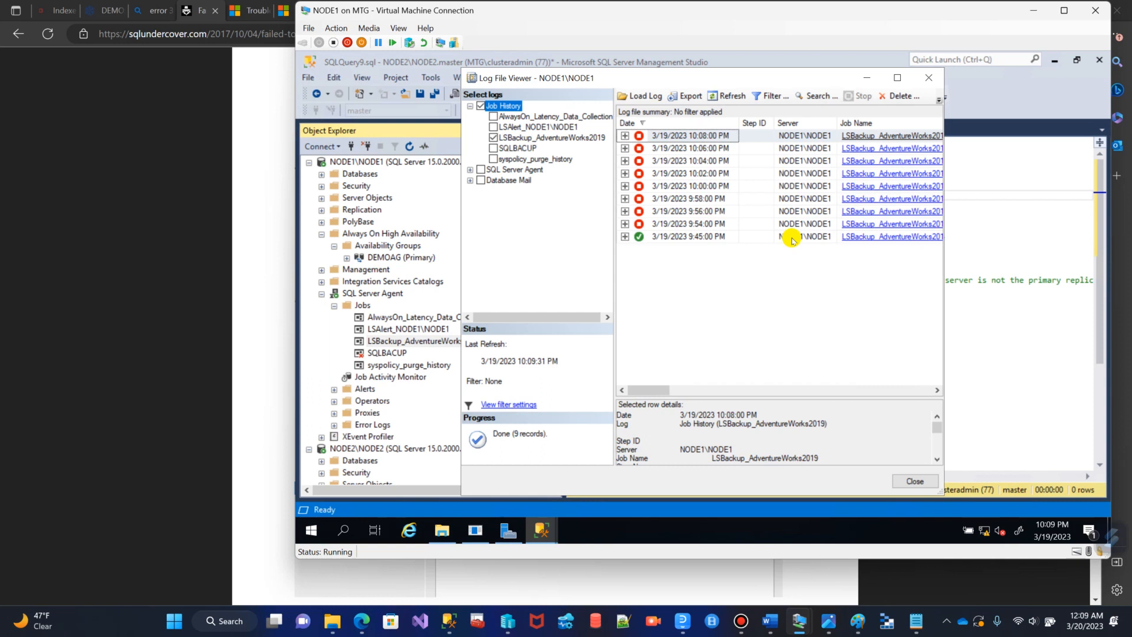
- Widen the NODE1\NODE1 log viewer, examine the 10:08:00 PM run of LSBackup_AdventureWorks2019 and minimize the viewer
drag(948, 151, 1040, 151)
double_click(700, 140)
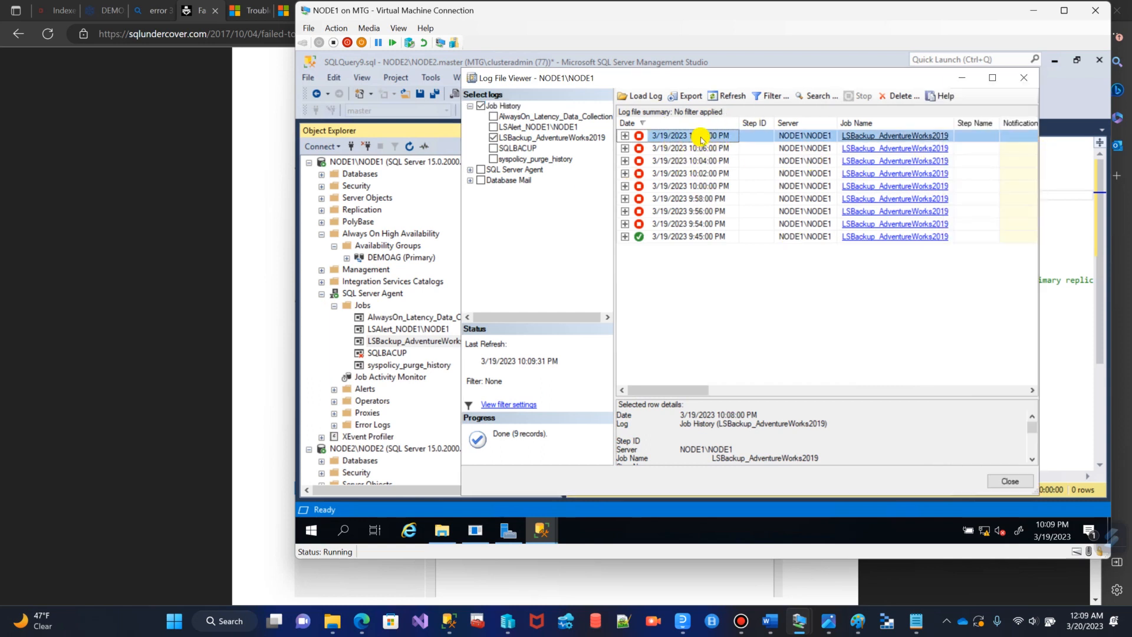
click(625, 136)
click(962, 82)
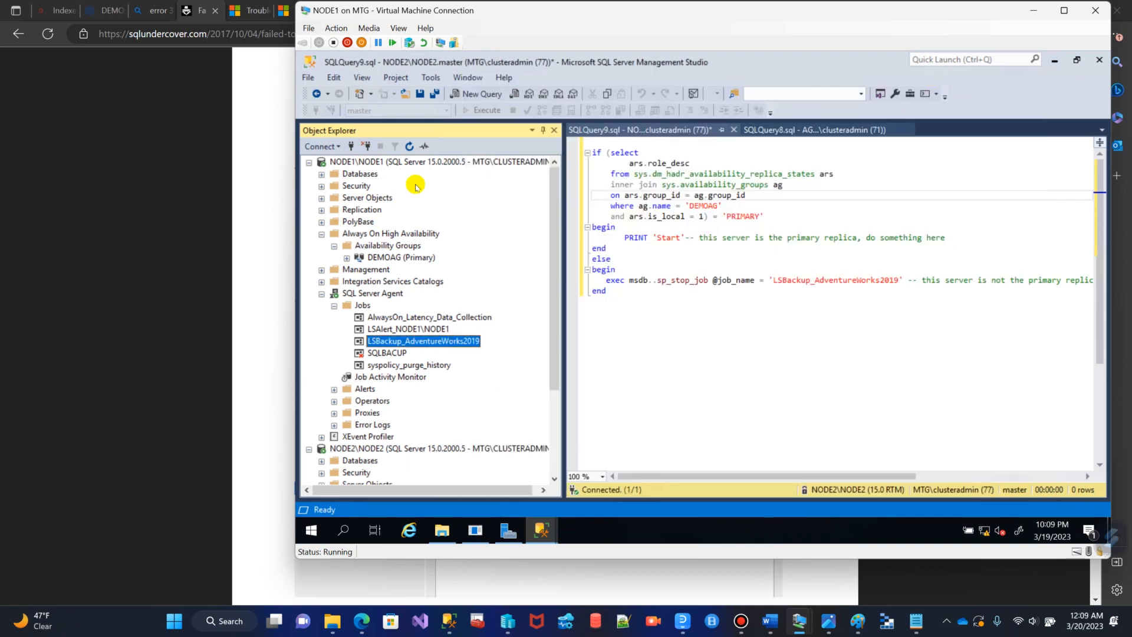
- Collapse NODE1\NODE1, check DEMOAG's role under NODE2\NODE2 and collapse its Always On High Availability node
click(309, 162)
click(383, 174)
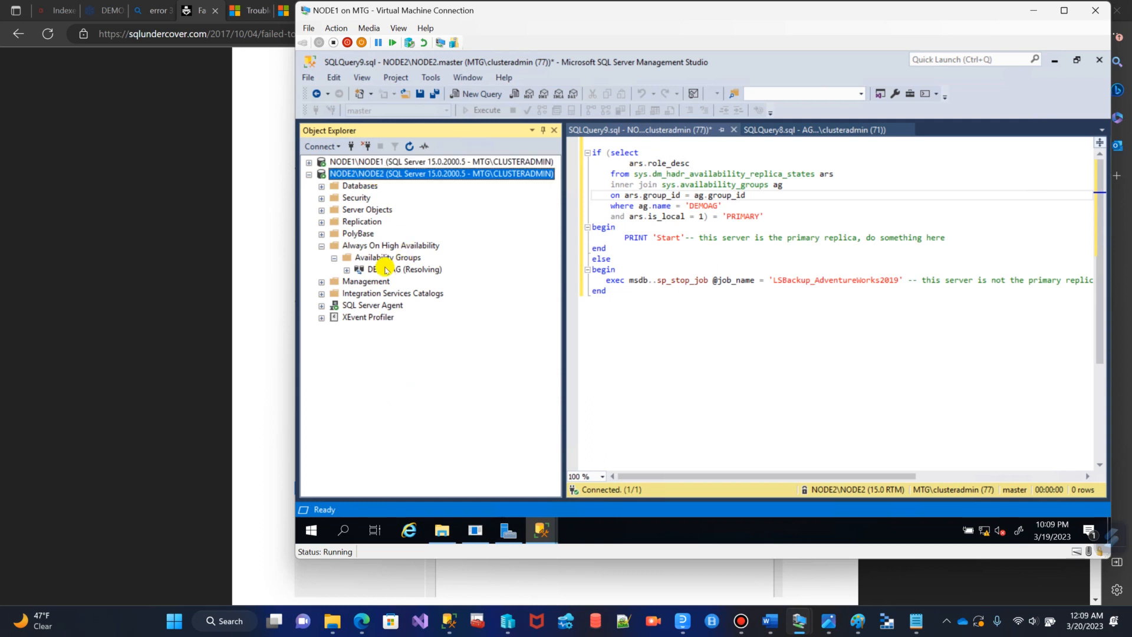
click(384, 269)
click(321, 245)
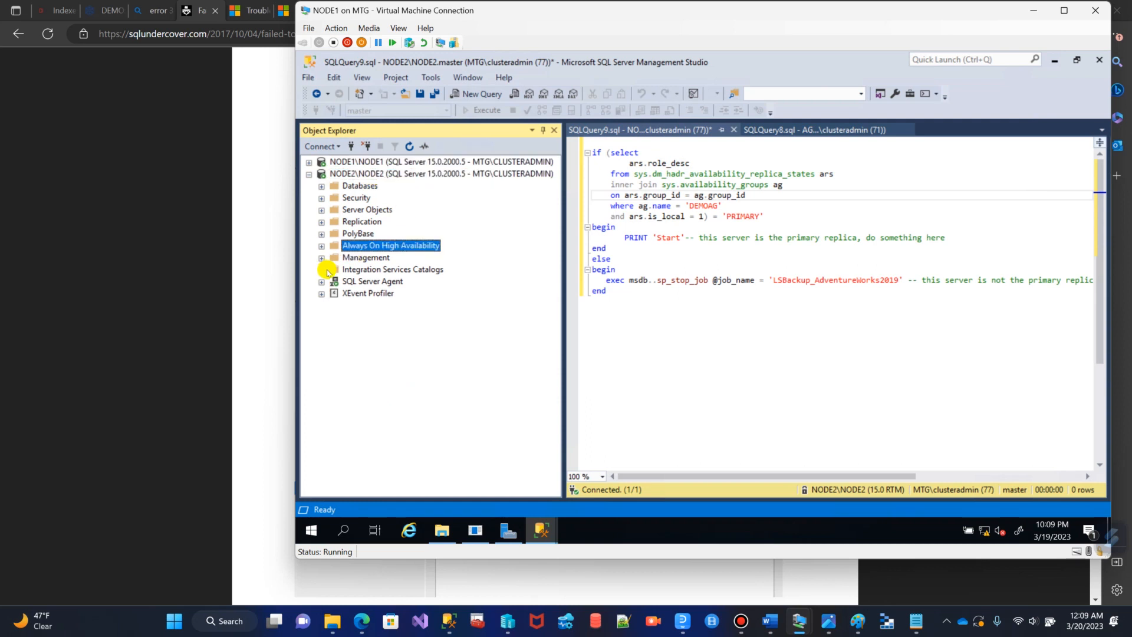
- Expand the SQL Server Agent jobs of NODE2\NODE2 and open the history of LSBackup_AdventureWorks2019
click(322, 282)
click(333, 283)
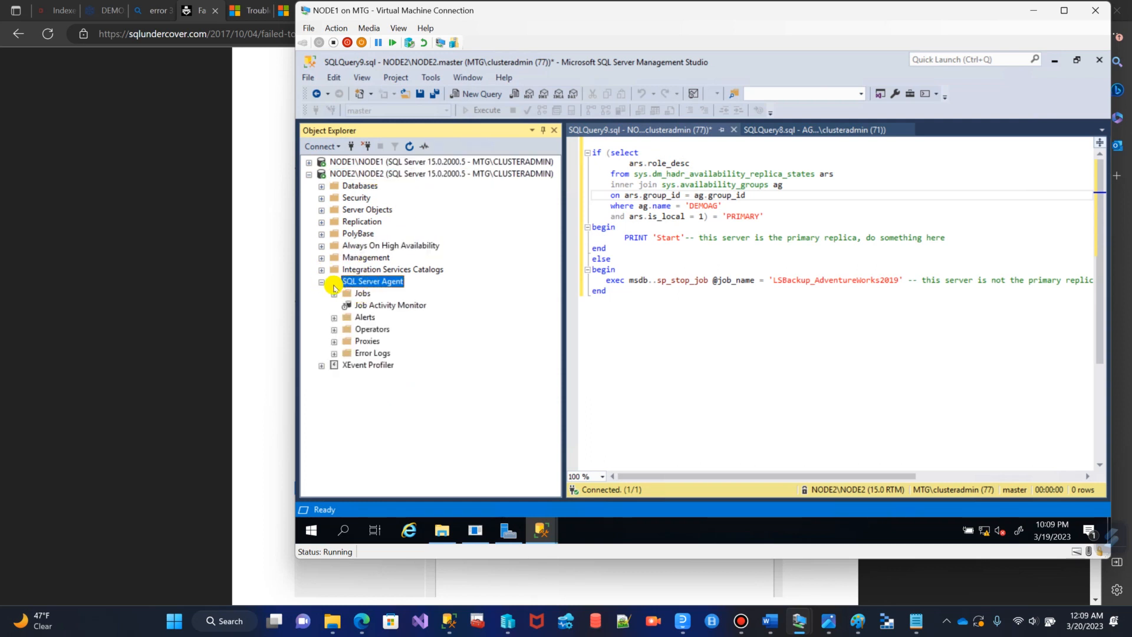
click(322, 283)
click(322, 283)
click(354, 294)
click(334, 294)
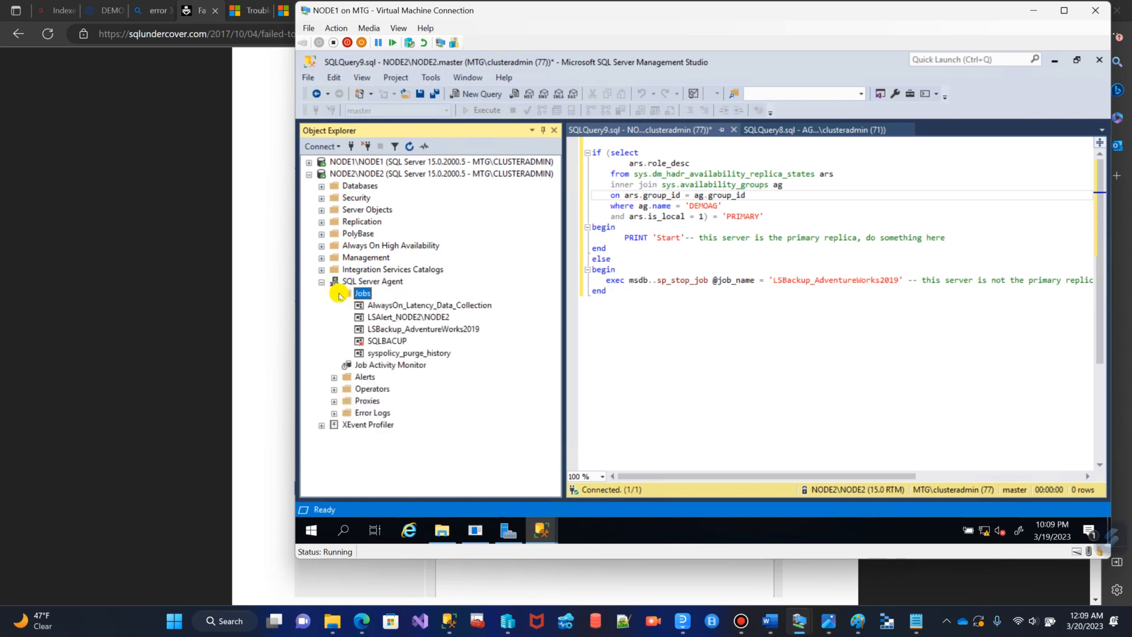
right_click(429, 335)
click(506, 320)
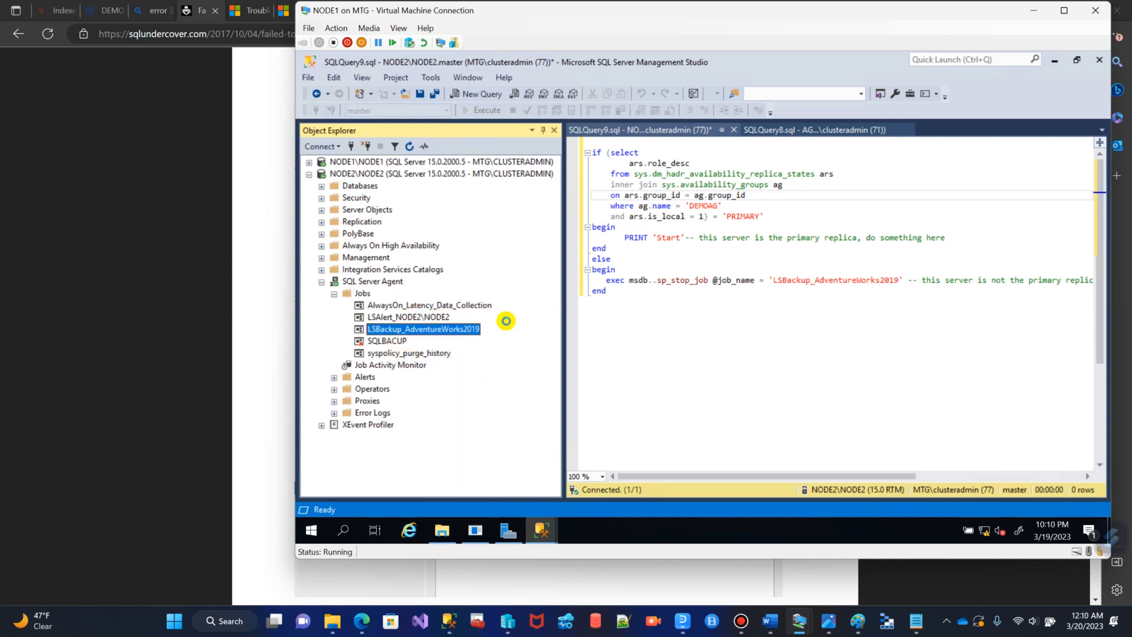
- Expand the 10:10:00 PM run on NODE2\NODE2 to examine its step entry, collapse it and minimize the job history
double_click(687, 137)
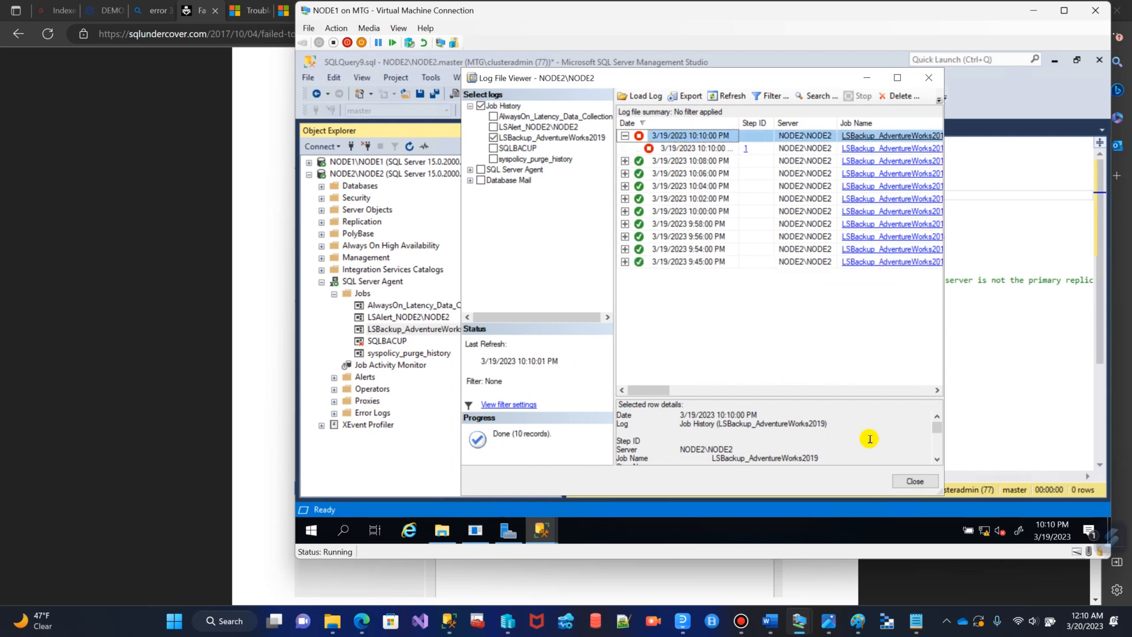
click(623, 136)
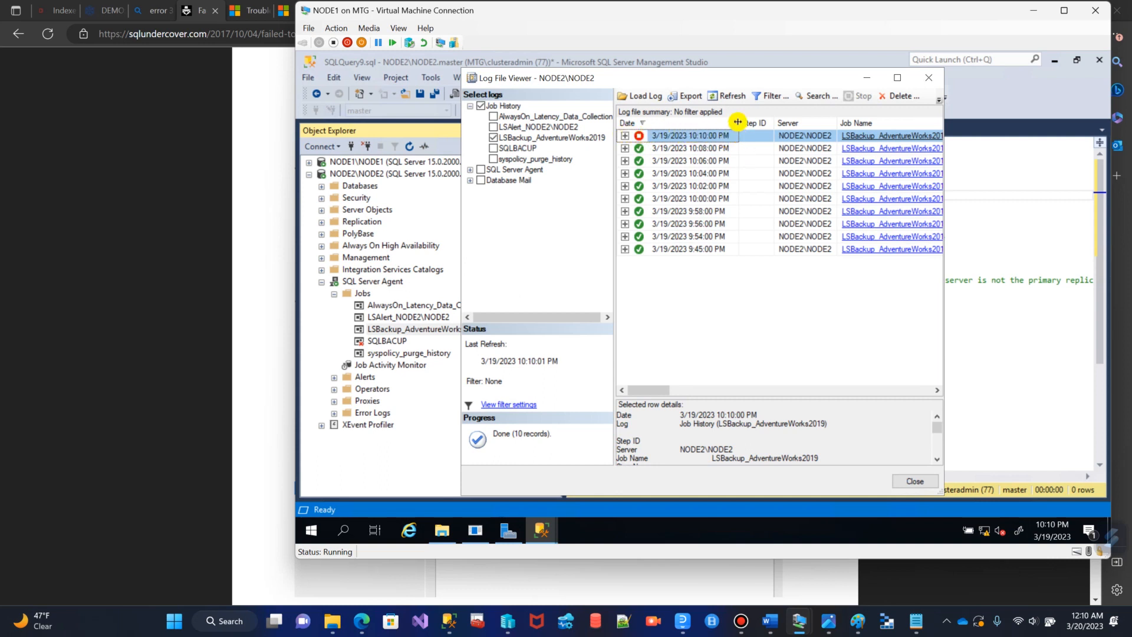
click(867, 78)
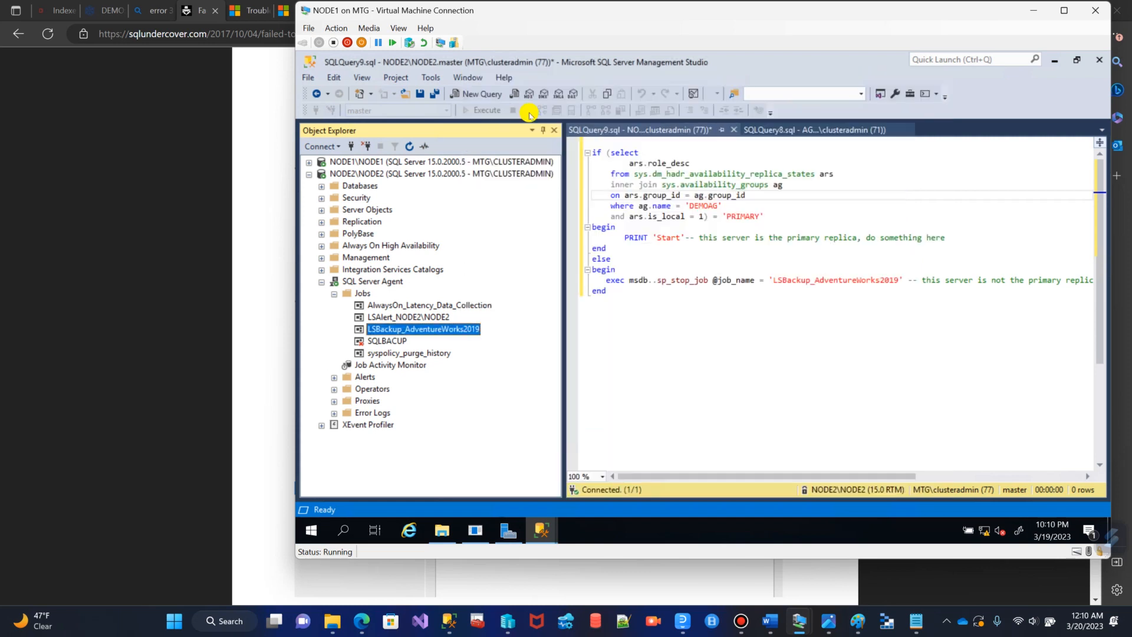
- Collapse NODE2\NODE2, expand NODE1\NODE1 and open the job history of its LSBackup_AdventureWorks2019 job
click(310, 174)
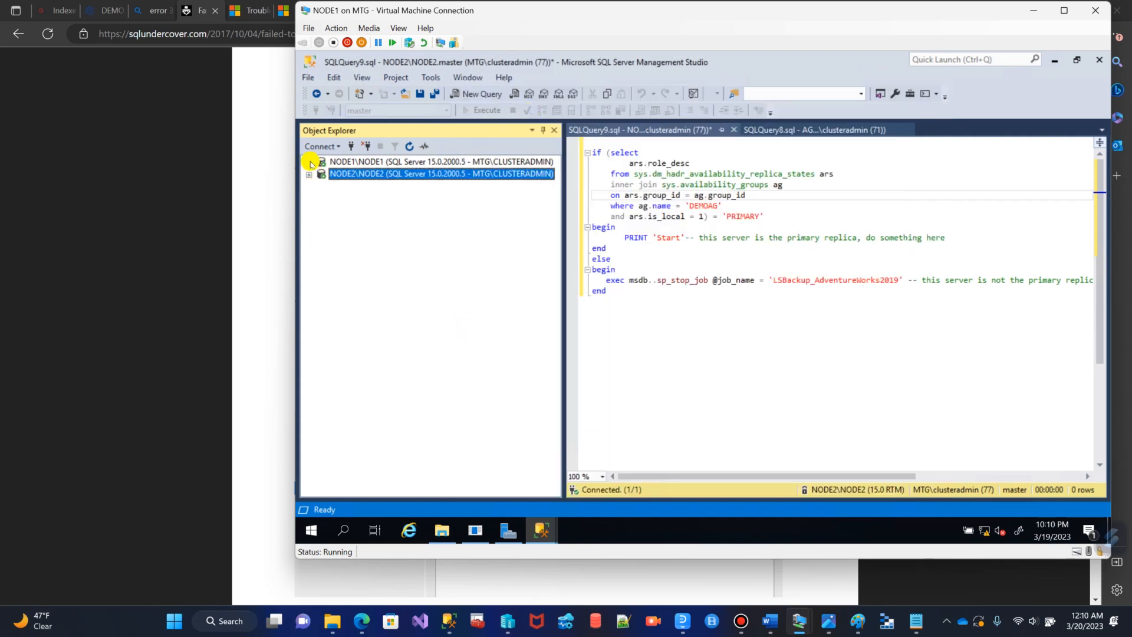
click(309, 162)
click(401, 342)
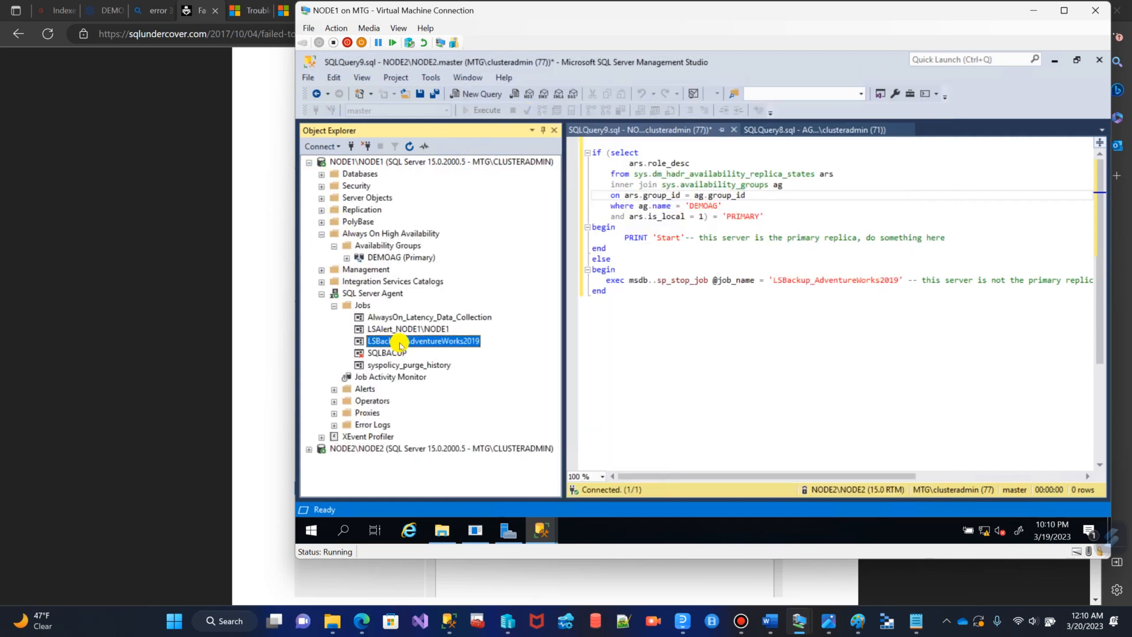
right_click(400, 344)
click(460, 375)
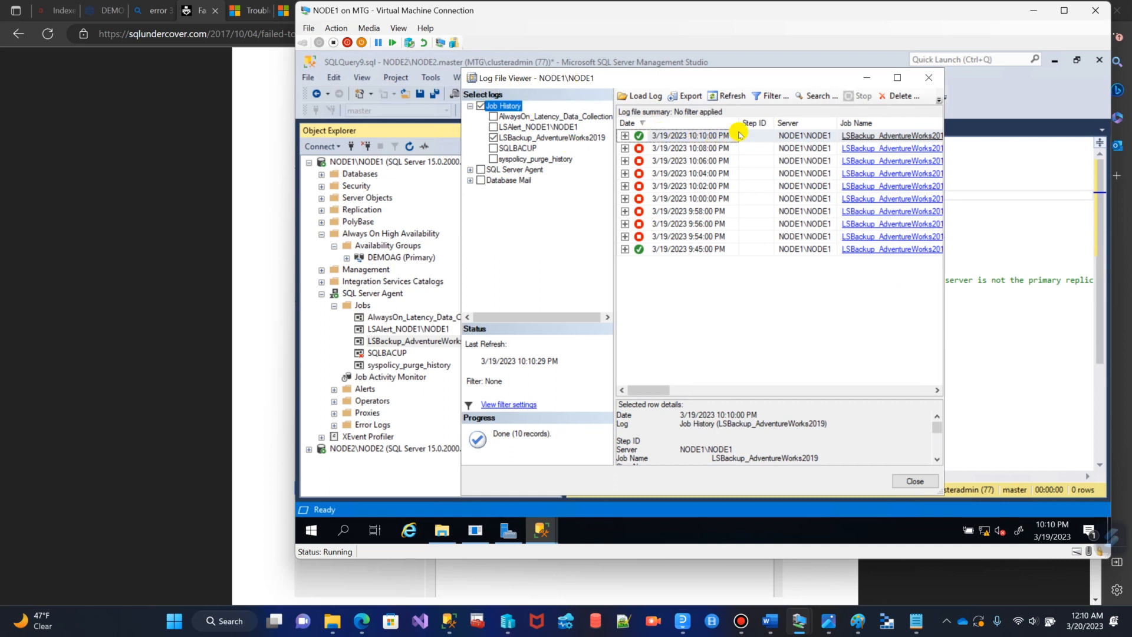
- Expand the 10:10:00 PM run on NODE1\NODE1 to examine its step entries, collapse it and widen the log viewer
click(626, 136)
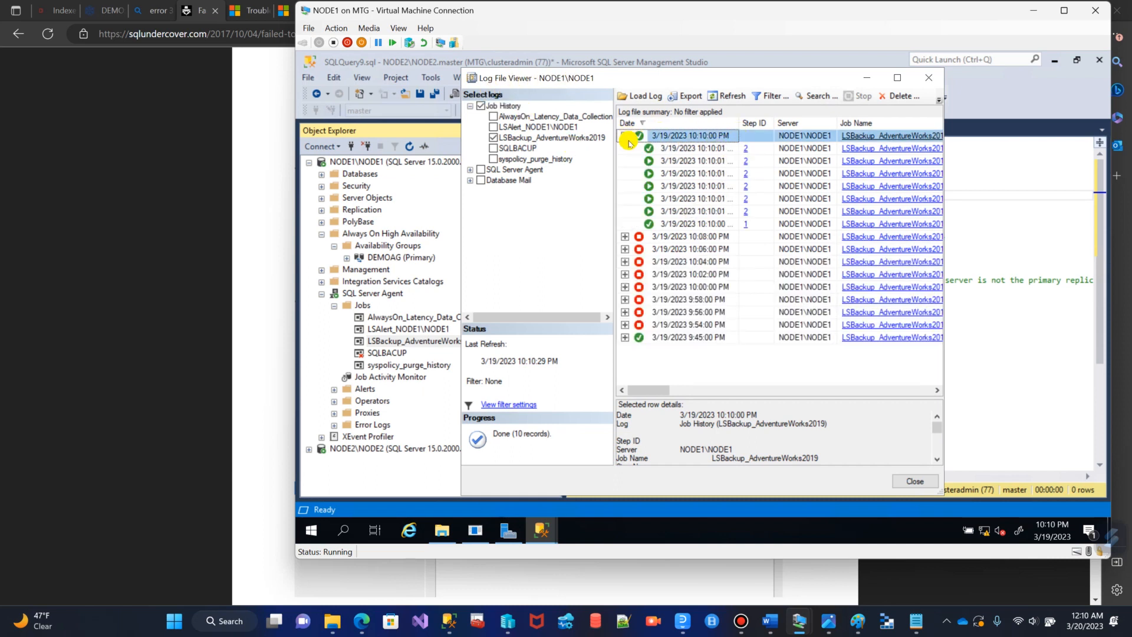
click(624, 136)
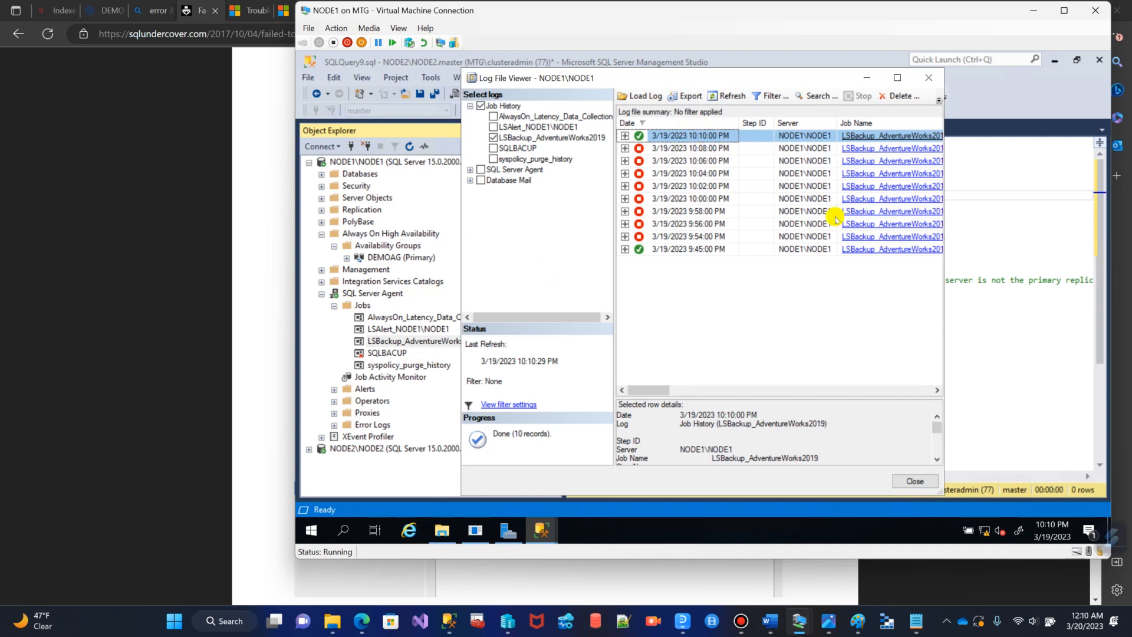
drag(945, 450, 1037, 446)
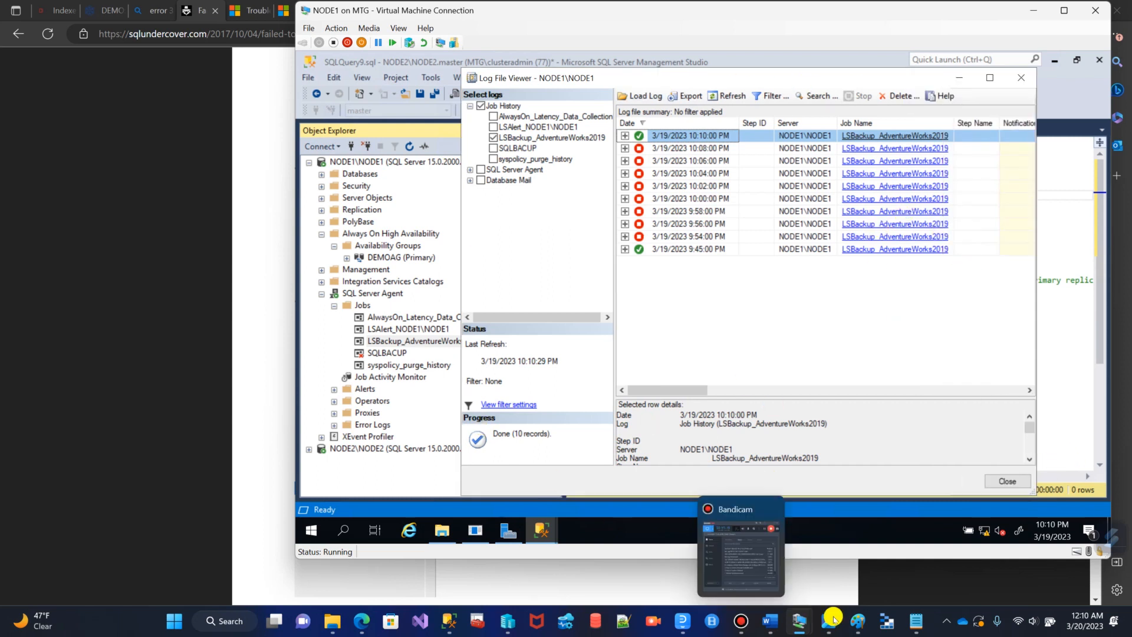
- Switch to Photos and bring up the cluster architecture diagram Page-1(1).jpg
mouse_move(834, 630)
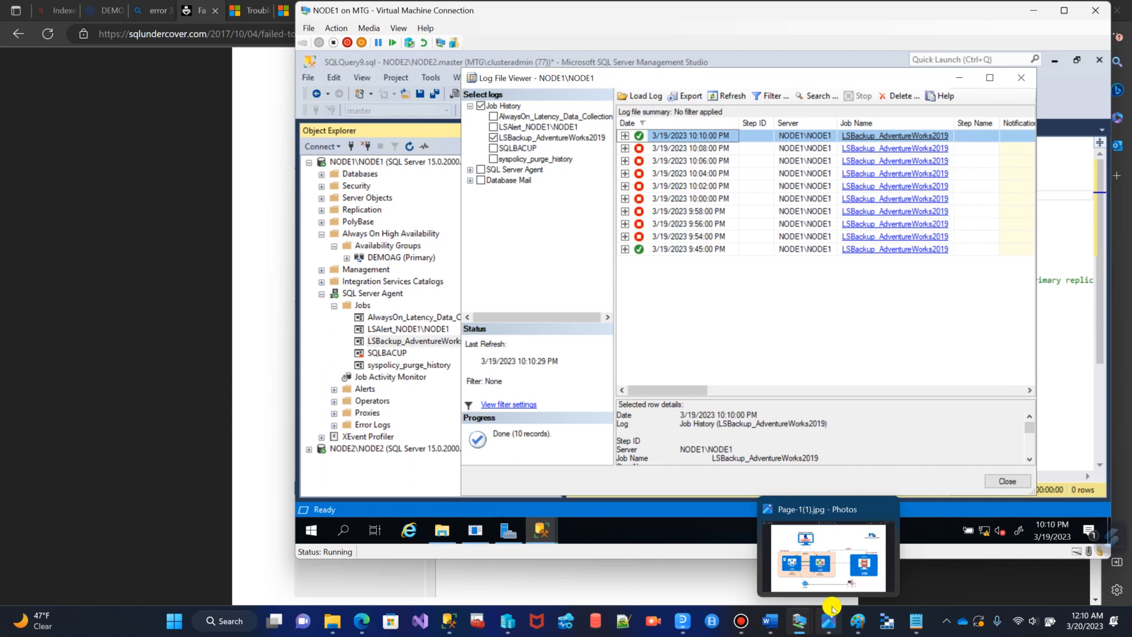
click(828, 580)
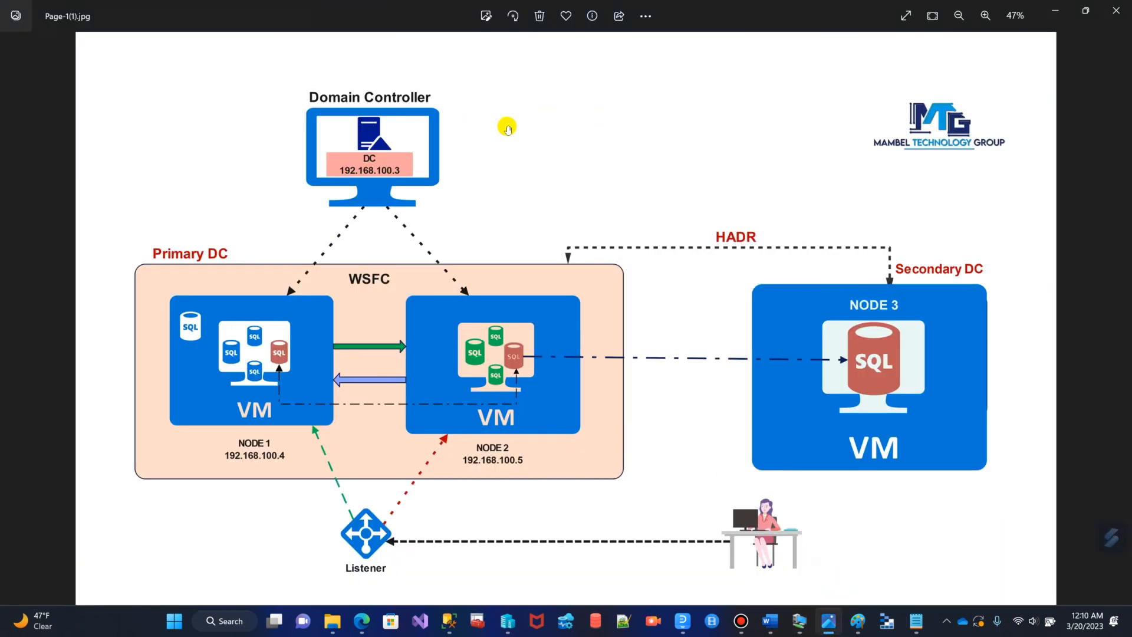